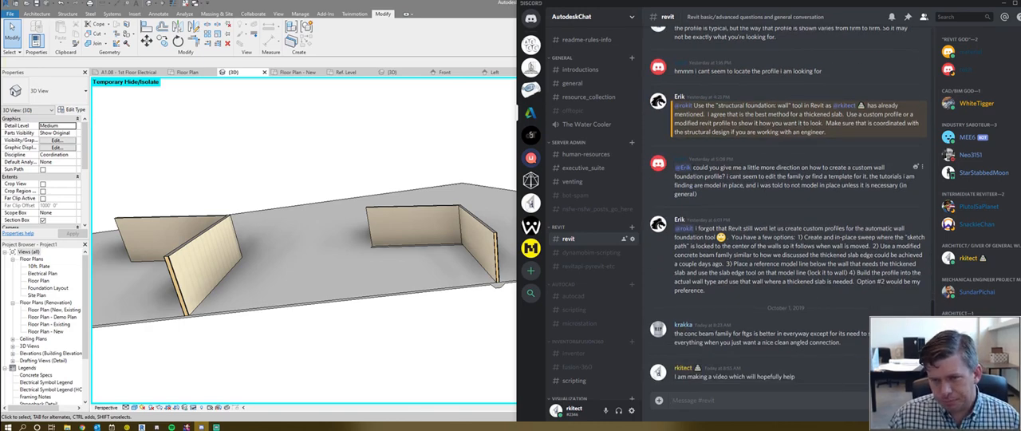
- Read the chat messages about the "structural foundation: wall" tool and the in-place sweep option for a thickened slab
left_click_drag(706, 105, 788, 105)
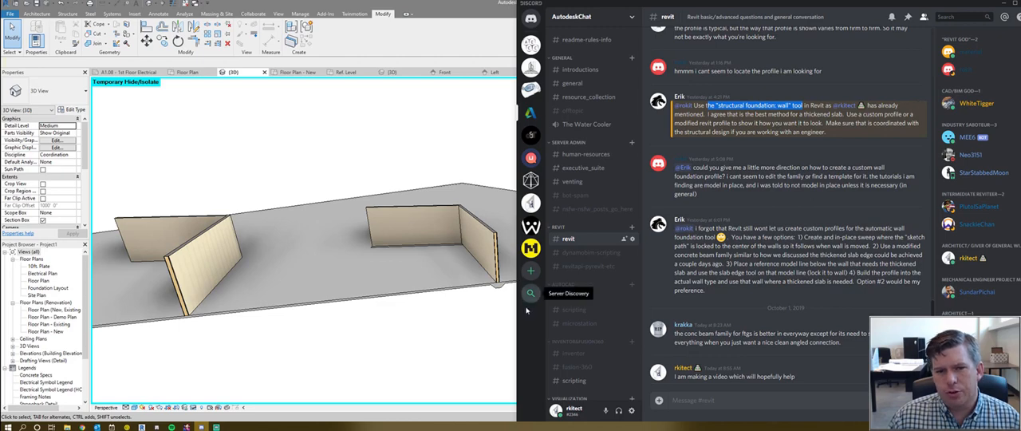
left_click(761, 159)
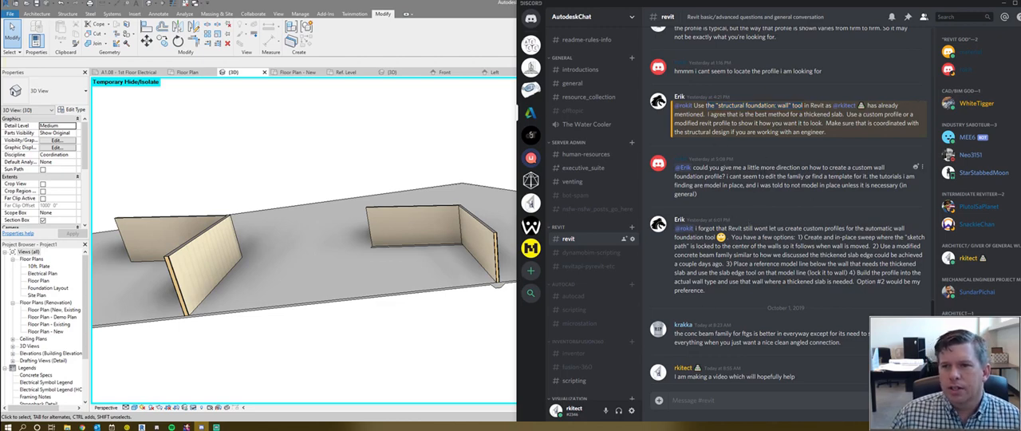
left_click_drag(798, 237, 891, 237)
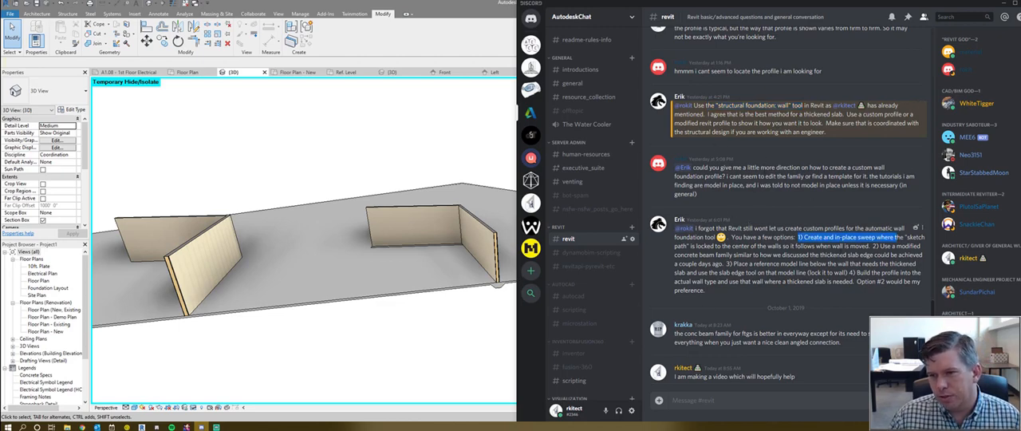
left_click(896, 238)
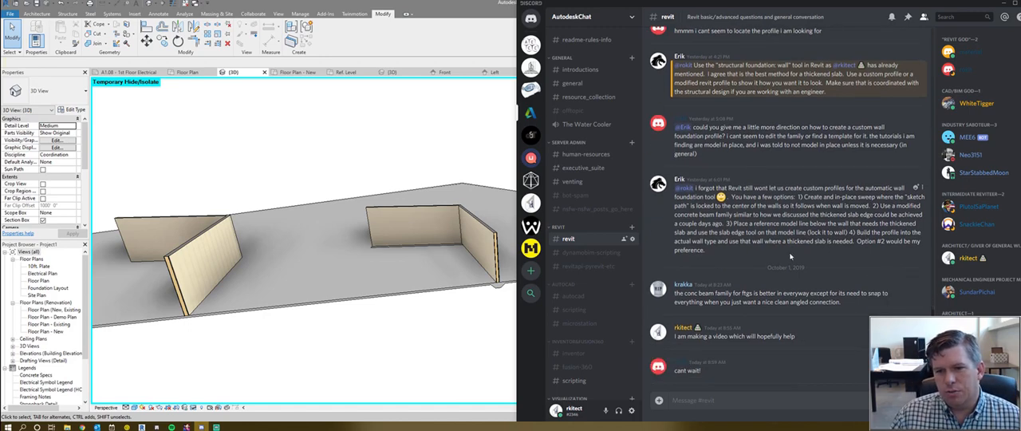
- Switch to Revit and examine the thickened slab samples under the walls, including the Concrete-Rectangular Beam under the middle wall
left_click(475, 259)
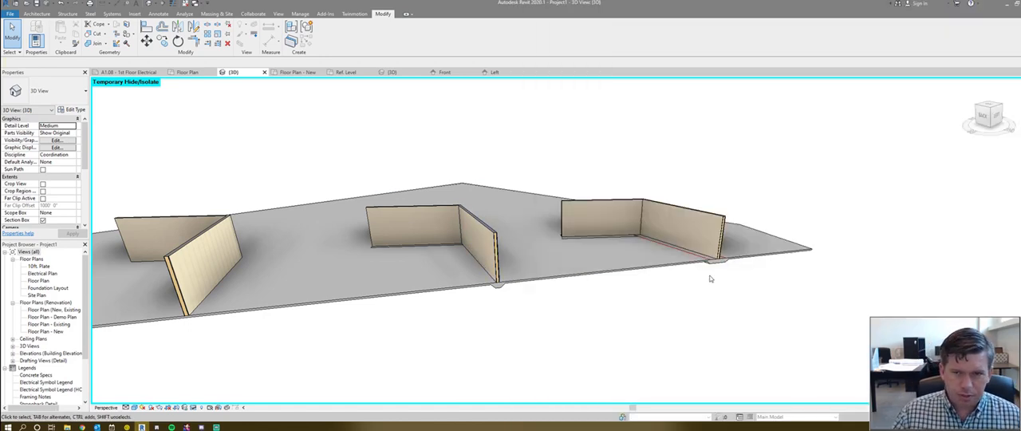
middle_click_drag(710, 278, 499, 299, "shift")
scroll(503, 298, "up", 3)
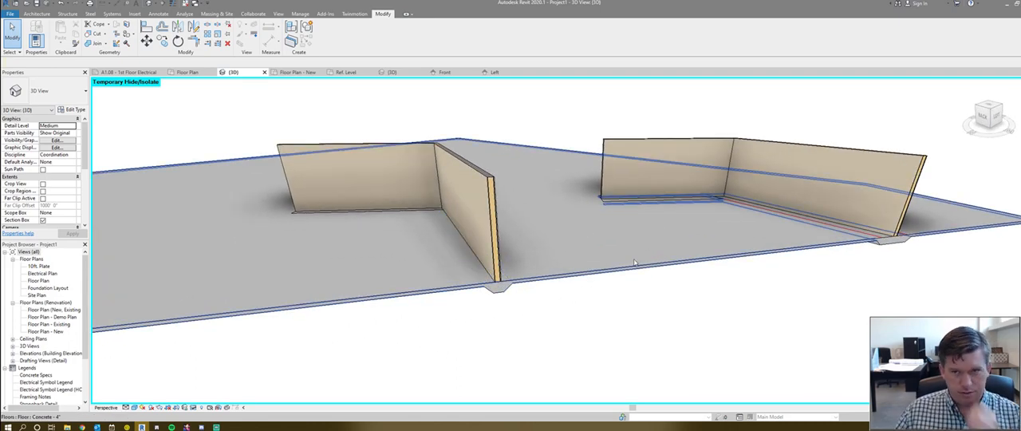
scroll(488, 283, "down", 2)
left_click(489, 272)
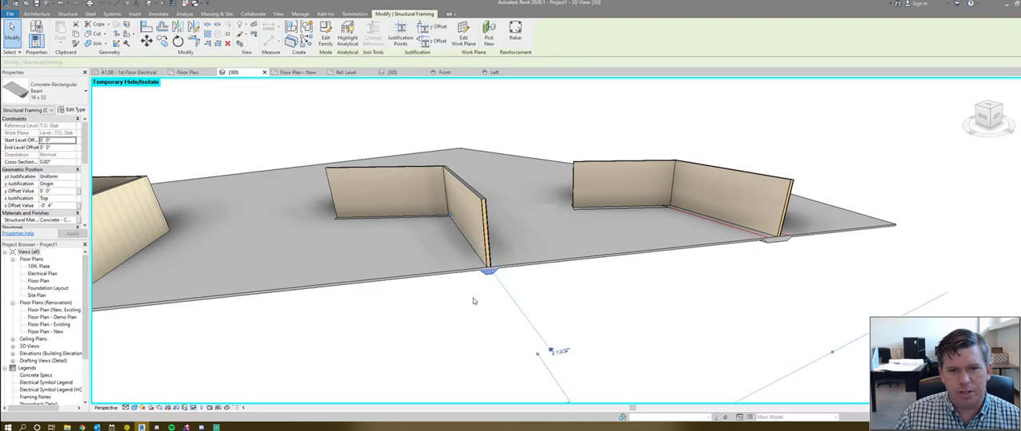
left_click(476, 300)
middle_click_drag(804, 256, 730, 279, "shift")
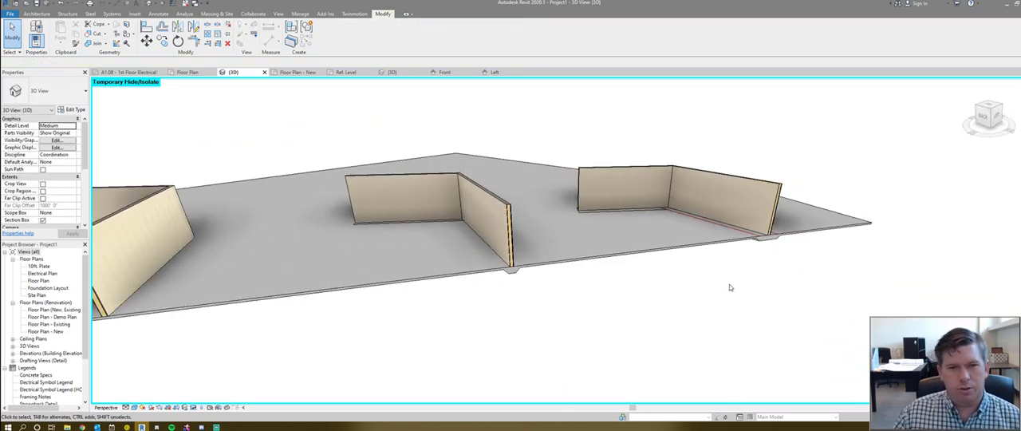
scroll(499, 278, "up", 3)
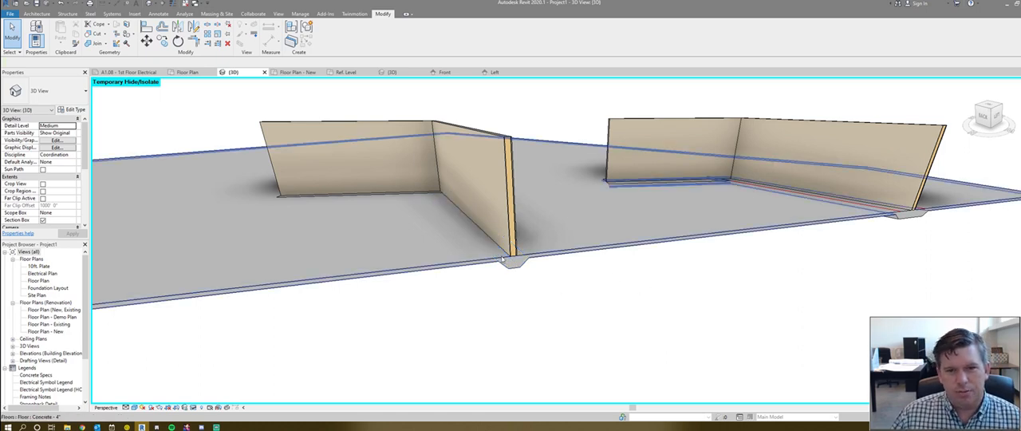
- Unjoin the 16 x 32 concrete beam under the middle wall from all geometry and inspect it by itself
left_click(515, 266)
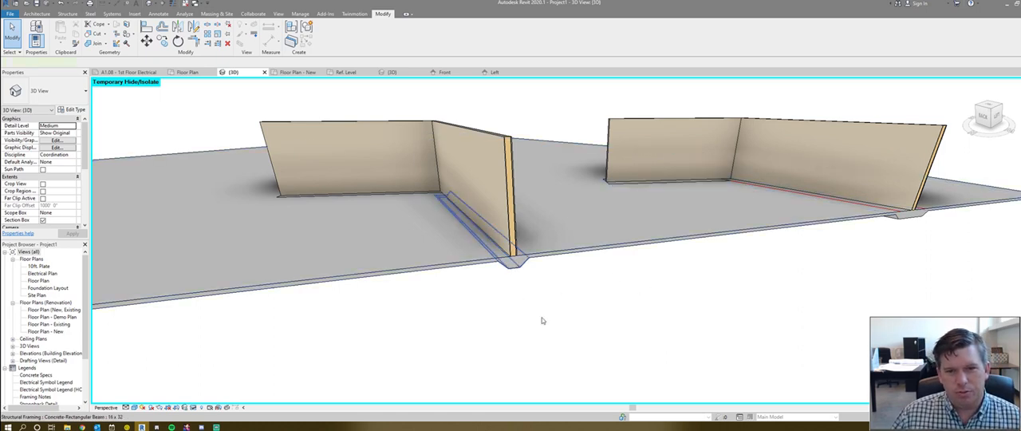
left_click(590, 292)
middle_click_drag(590, 292, 515, 271, "shift")
left_click(515, 257)
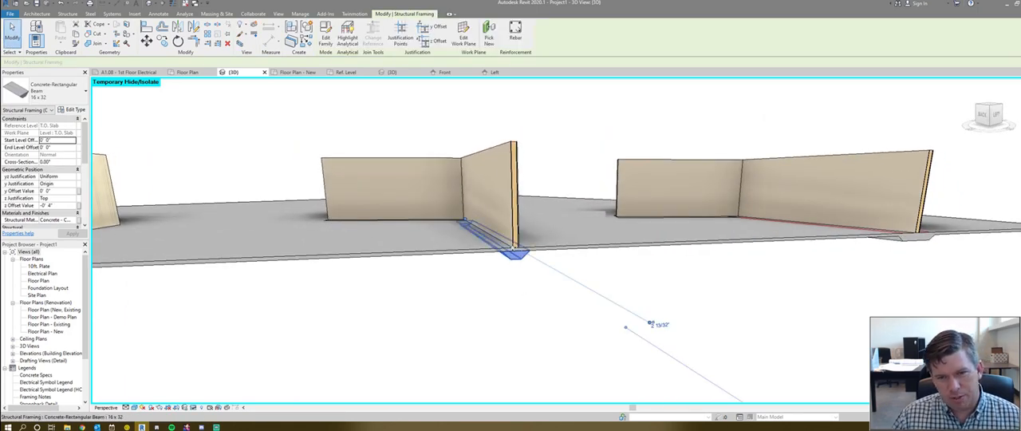
middle_click_drag(475, 185, 526, 236, "shift")
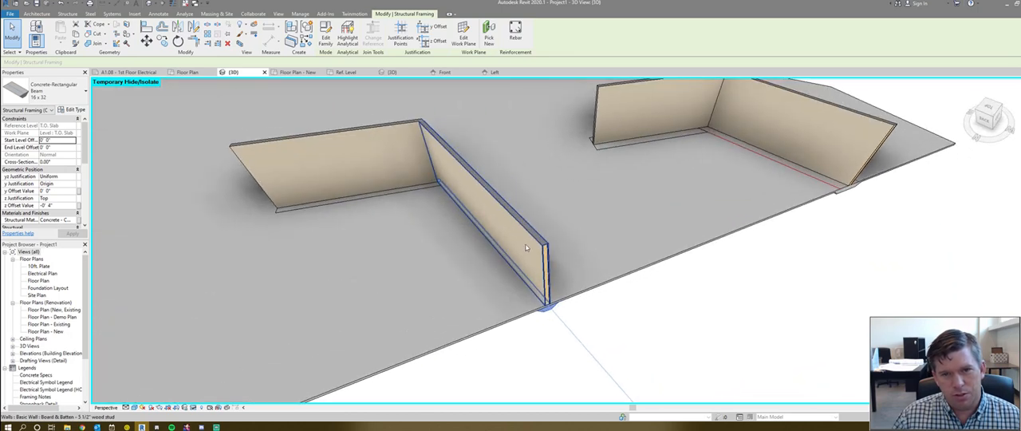
scroll(43, 148, "down", 1)
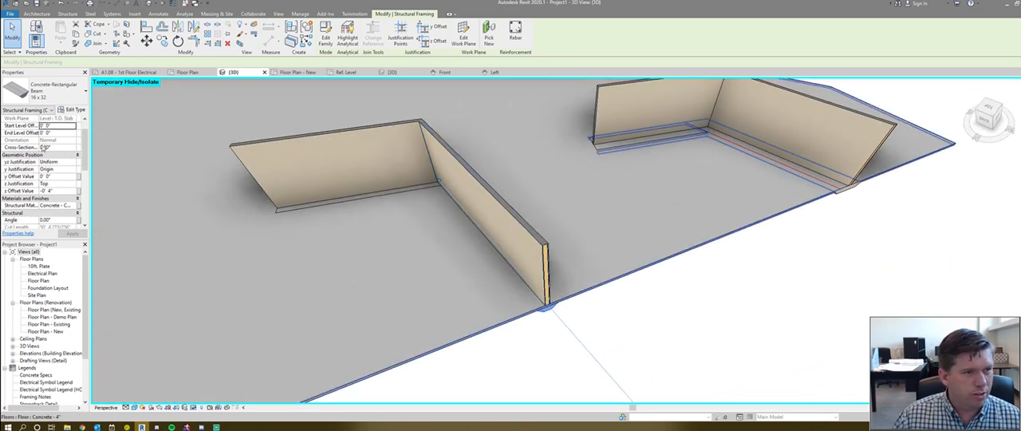
left_click(399, 357)
- Unjoin the thickened footing under the right-hand wall from the slab and check its Retaining Footing wall foundation
middle_click_drag(622, 363, 649, 316, "shift")
left_click(572, 297)
middle_click_drag(518, 285, 460, 282)
scroll(460, 283, "down", 3)
scroll(686, 241, "up", 8)
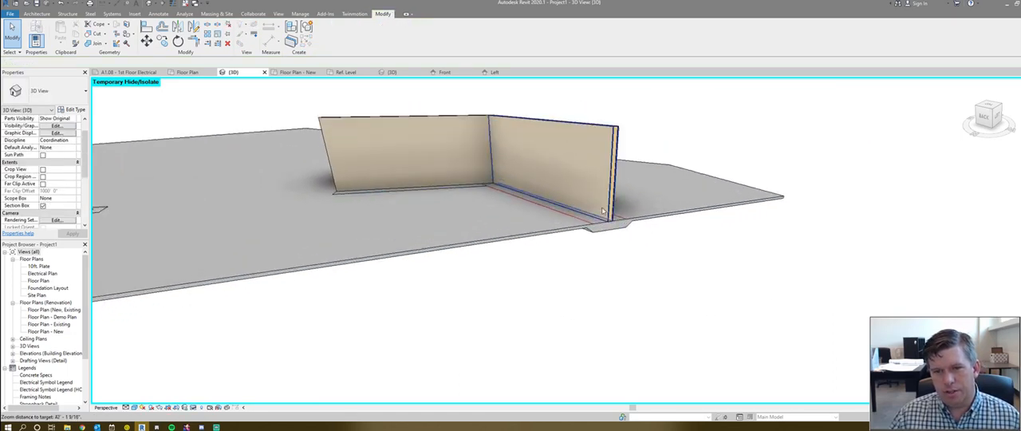
key("u")
key("j")
left_click(632, 248)
key("Escape")
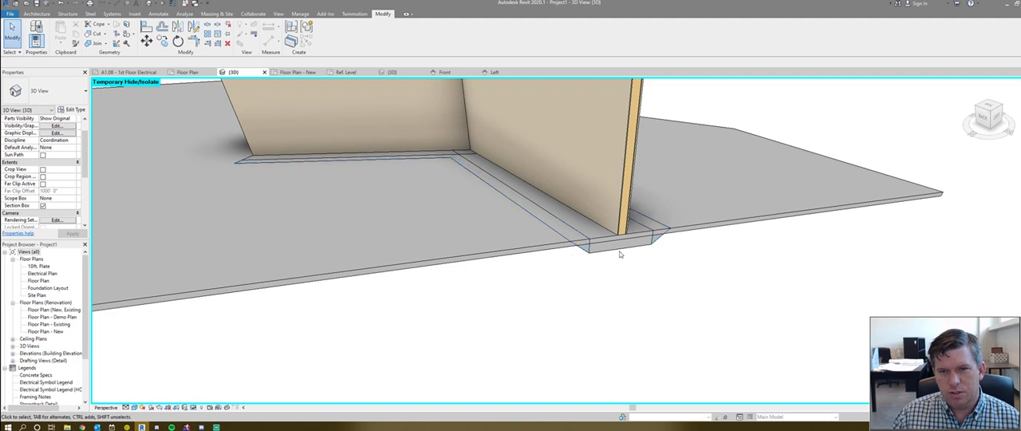
left_click(619, 249)
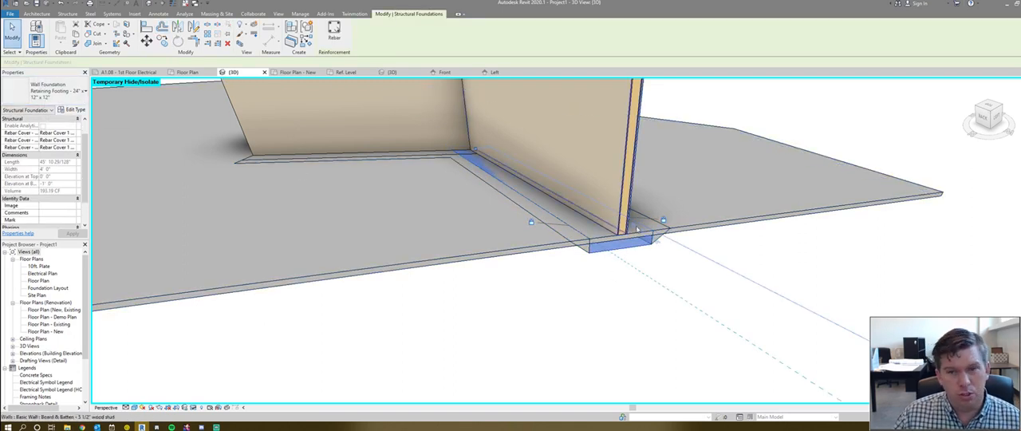
left_click(664, 274)
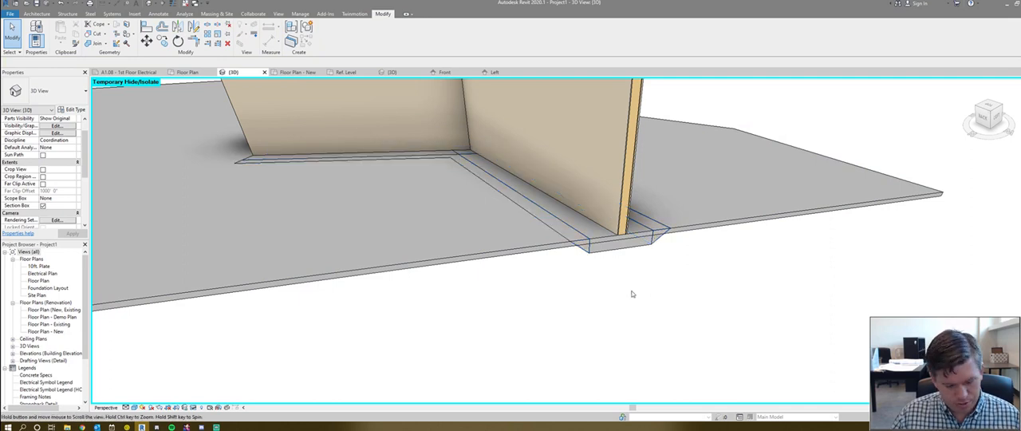
- Join the slab with the sloped footing edge under the right-hand wall and dismiss the save reminder
key("j")
key("g")
left_click(692, 213)
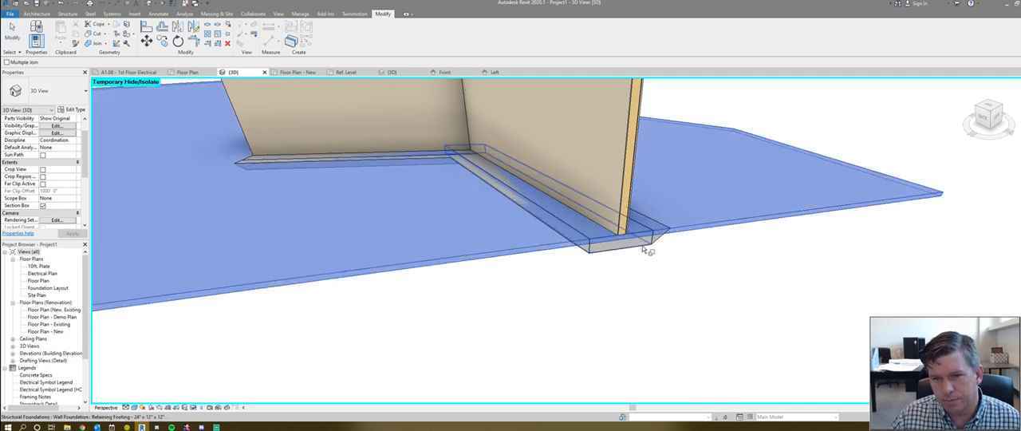
left_click(664, 240)
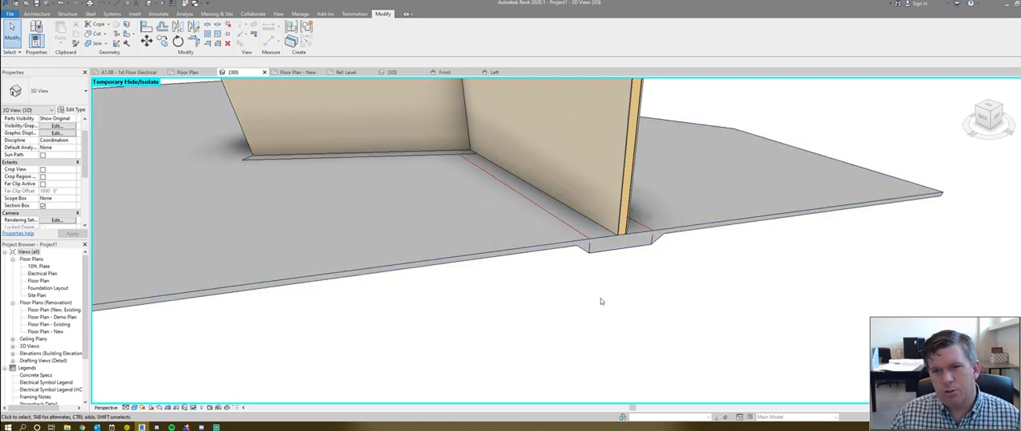
scroll(598, 297, "up", 2)
left_click(593, 256)
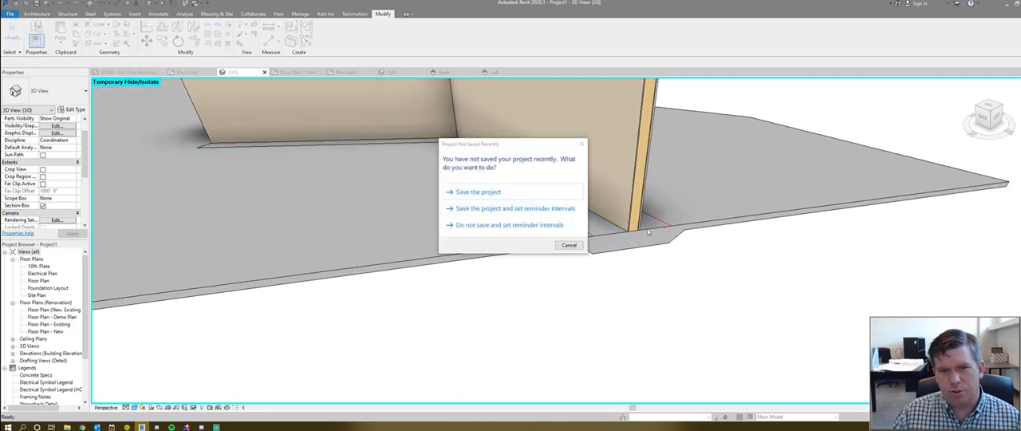
left_click(568, 245)
- Join the concrete beam under the middle wall with the slab
scroll(682, 252, "down", 6)
middle_click_drag(523, 306, 522, 266, "shift")
scroll(518, 279, "up", 4)
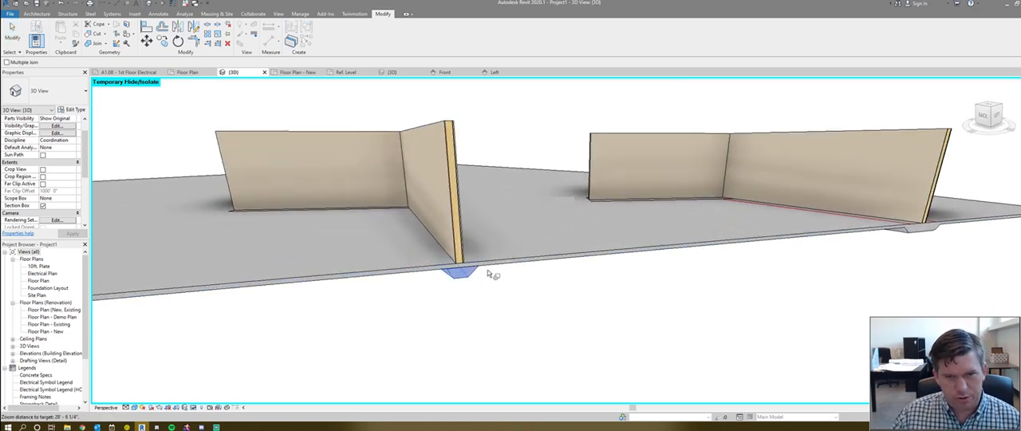
scroll(491, 283, "down", 3)
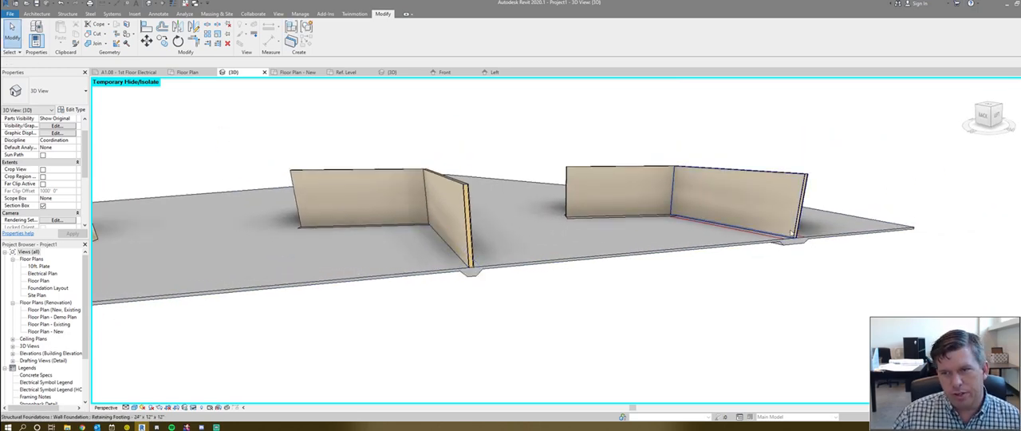
- Compare the joined footing profile under the right-hand wall with the beam-based footing under the middle wall
scroll(511, 279, "up", 5)
scroll(547, 246, "down", 3)
scroll(631, 255, "up", 4)
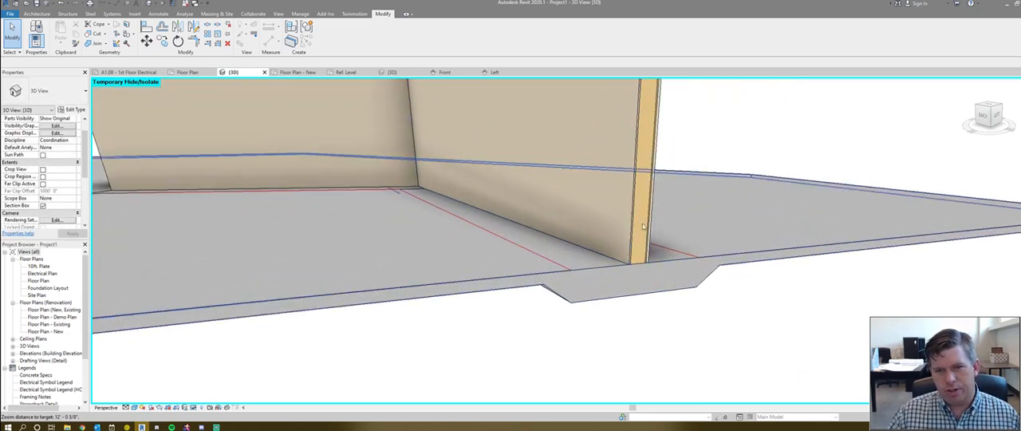
scroll(606, 279, "down", 4)
scroll(601, 285, "down", 1)
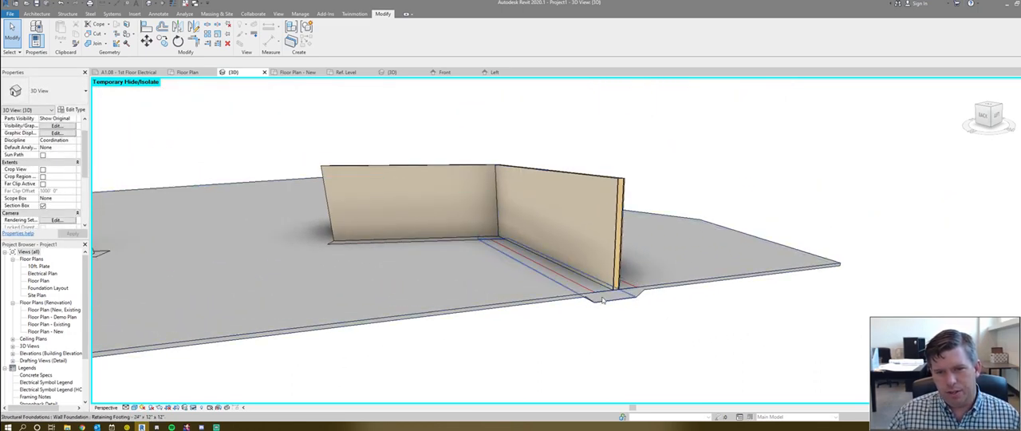
scroll(604, 292, "down", 3)
scroll(546, 314, "up", 1)
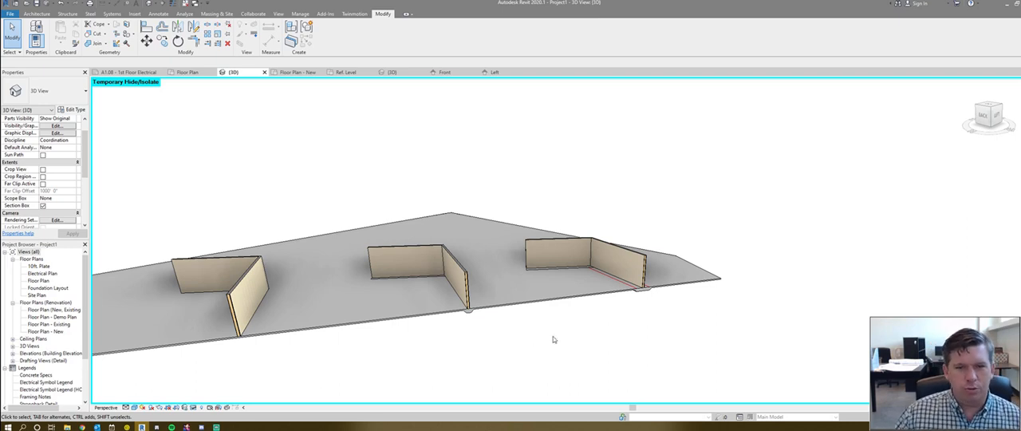
scroll(510, 319, "up", 3)
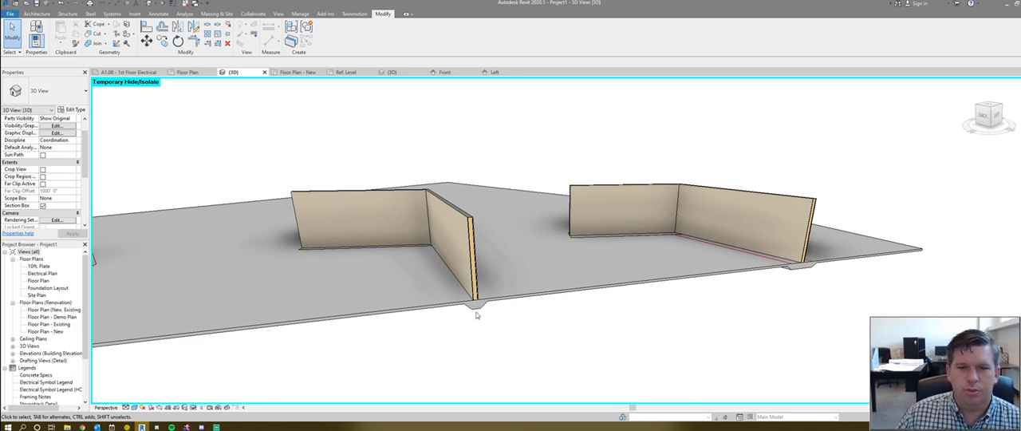
- Select the concrete beam under the middle wall and look up the structural Beam tool
left_click(477, 308)
middle_click_drag(571, 339, 511, 301, "shift")
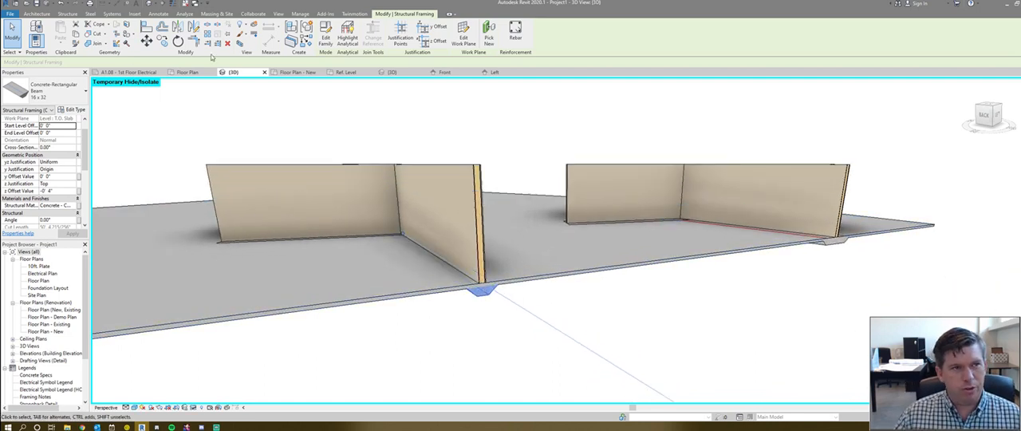
left_click(68, 13)
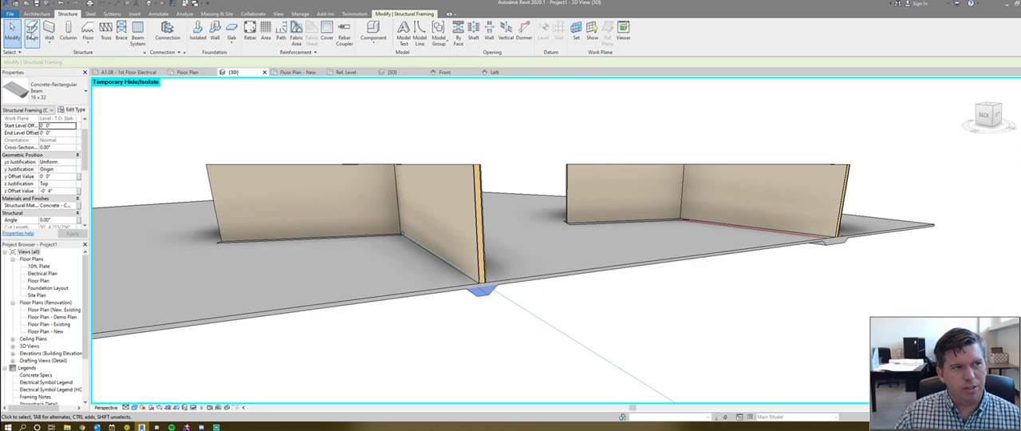
- Temporarily hide the concrete slab so the beams and footings under the walls are exposed
middle_click_drag(456, 312, 452, 244, "shift")
left_click(551, 262)
key("h")
key("h")
scroll(353, 276, "down", 5)
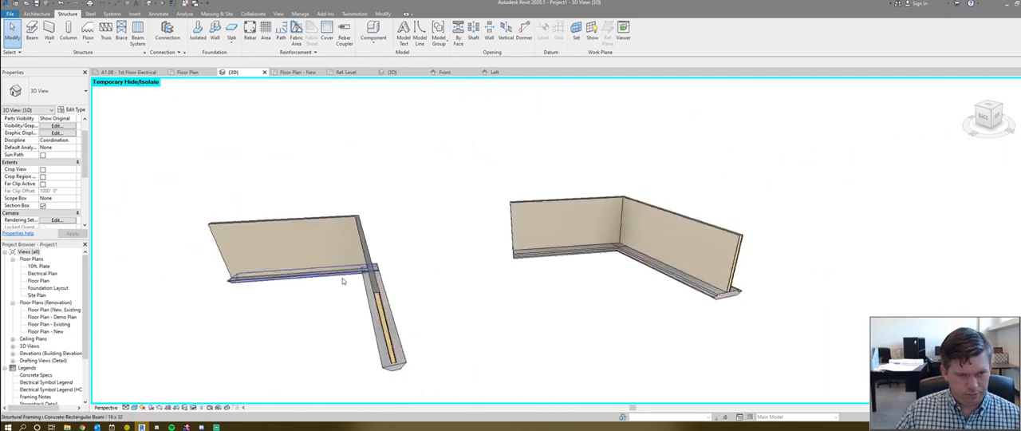
scroll(342, 280, "up", 2)
scroll(350, 283, "down", 2)
- Unjoin the concrete beam beneath the projecting middle wall from all joined geometry
key("u")
key("j")
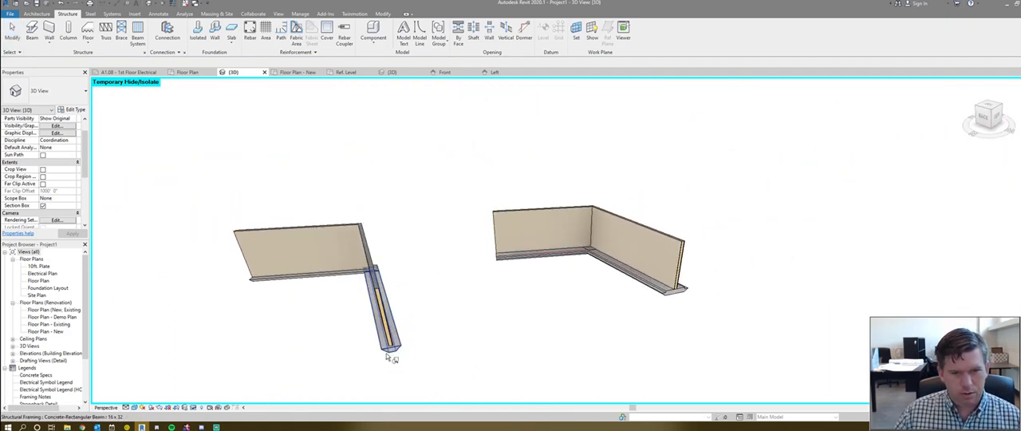
left_click(388, 355)
scroll(325, 295, "up", 3)
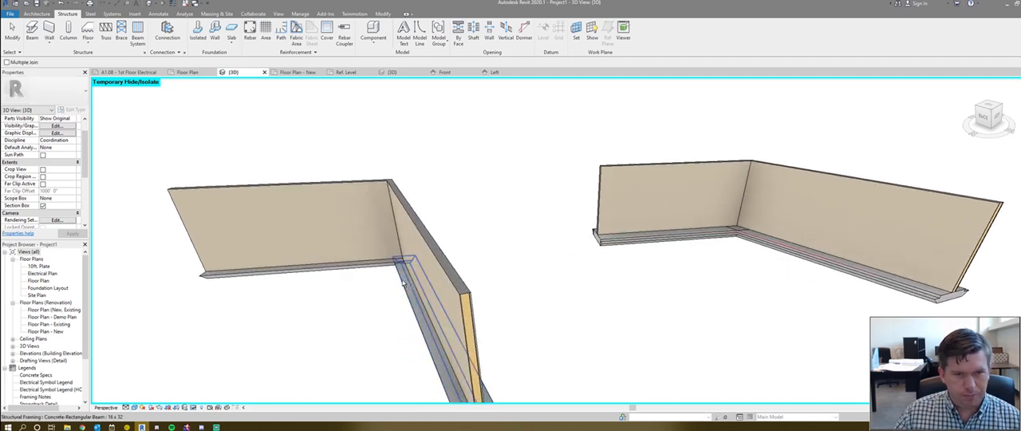
key("Escape")
- Inspect the corner where the two concrete beams meet under the middle walls, checking the adjoining beam
left_click(410, 303)
middle_click_drag(354, 349, 378, 297, "shift")
left_click(307, 298)
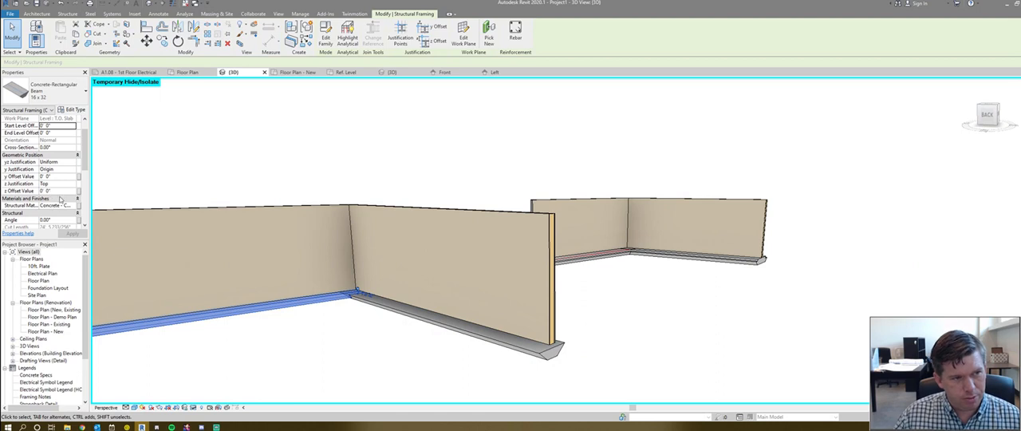
left_click(337, 319)
- Examine the outer corner joints of the beam and wall foundation footings from several sides
scroll(469, 285, "down", 3)
middle_click_drag(469, 284, 426, 303, "shift")
scroll(425, 303, "up", 5)
scroll(560, 336, "up", 3)
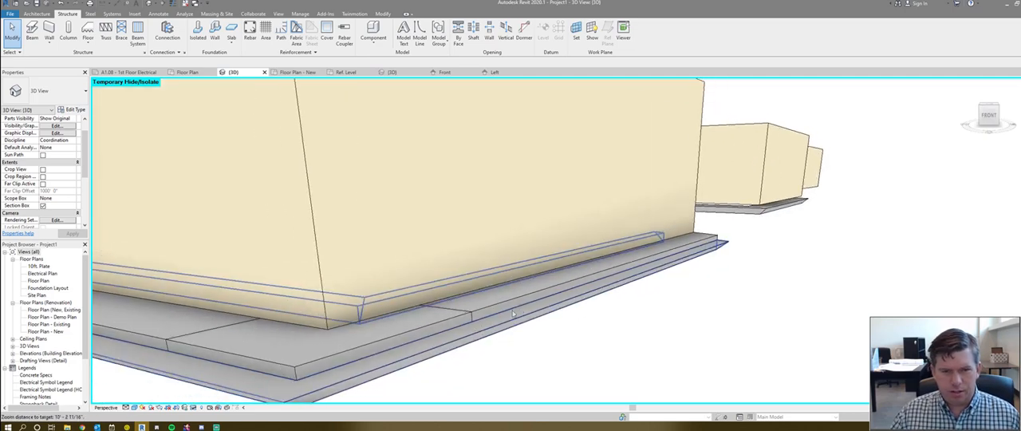
scroll(531, 317, "down", 5)
middle_click_drag(754, 290, 897, 194, "shift")
scroll(786, 216, "up", 3)
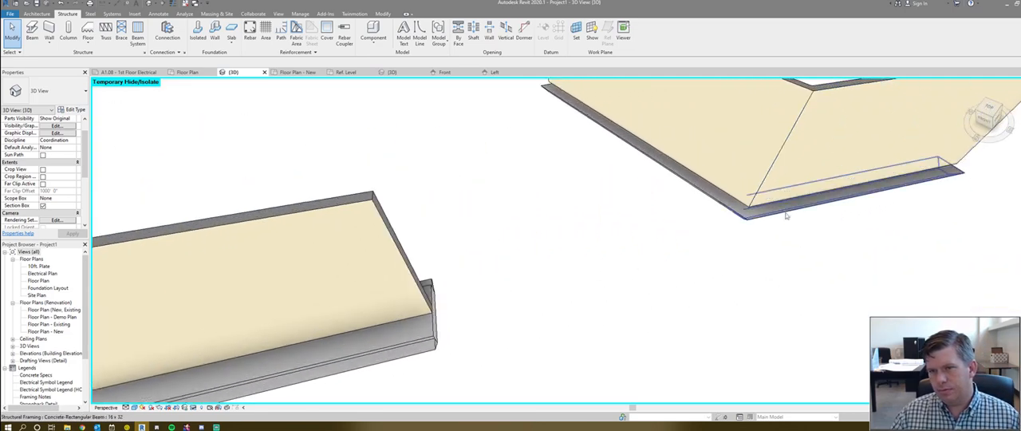
scroll(786, 215, "down", 6)
middle_click_drag(786, 216, 523, 322, "shift")
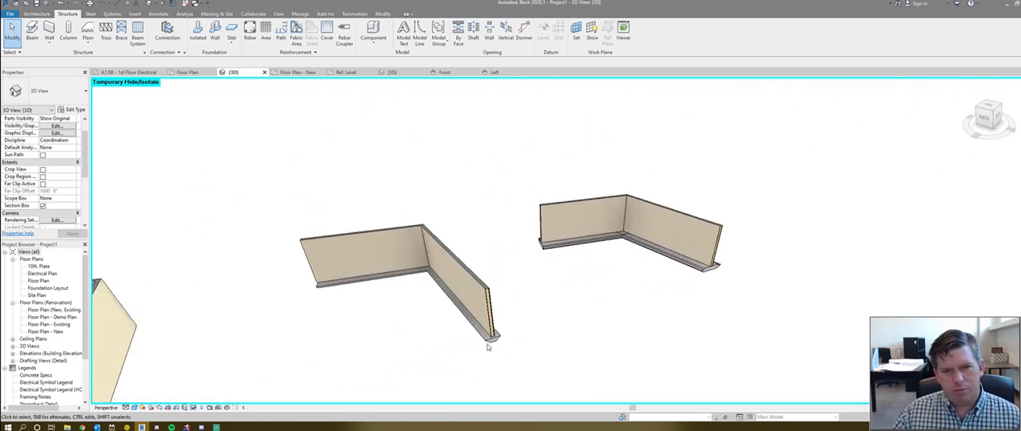
- Identify the footing elements by selecting a concrete beam, then a wall foundation and the slab edge attached to it
left_click(496, 341)
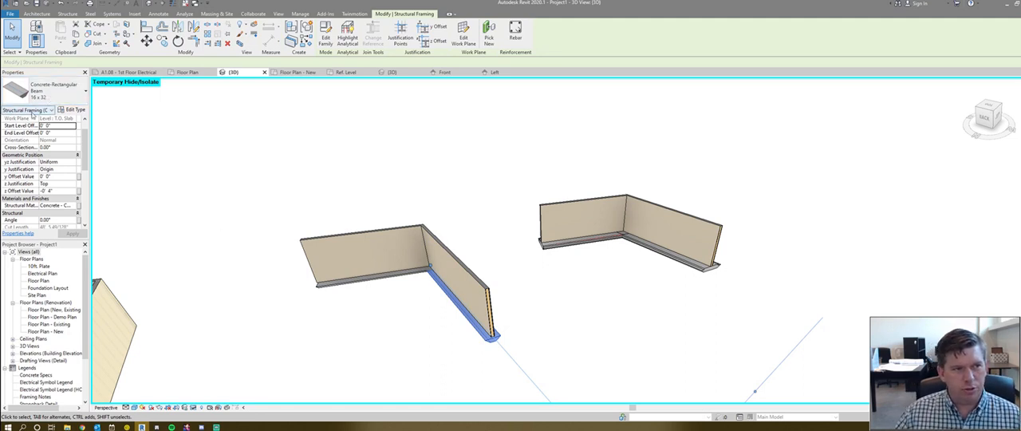
scroll(718, 265, "up", 4)
left_click(680, 288)
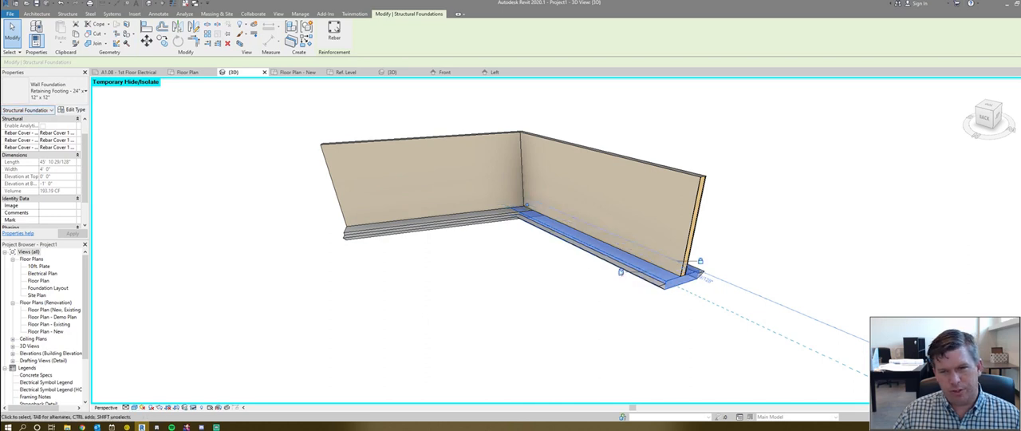
left_click(649, 281)
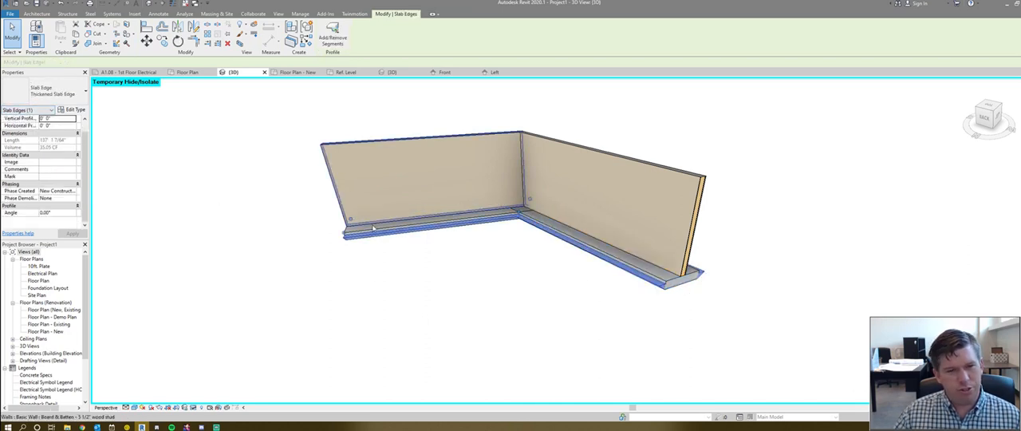
scroll(456, 240, "down", 3)
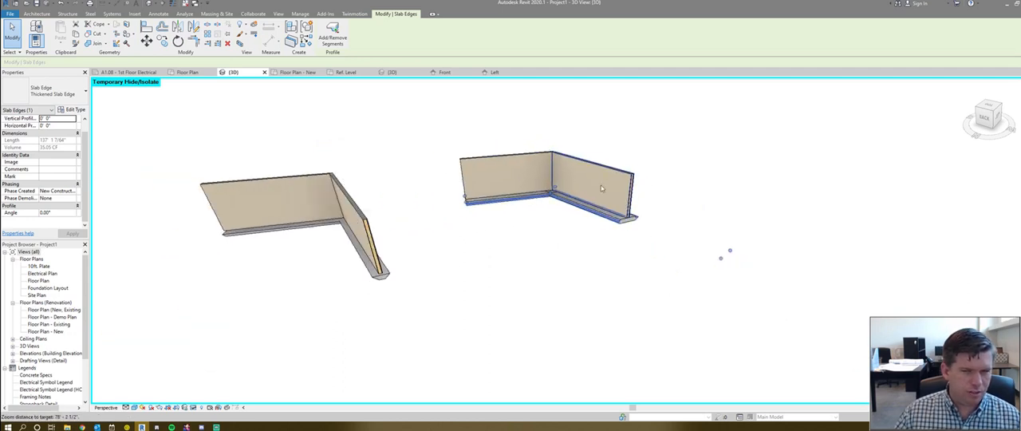
left_click(515, 270)
- Turn off the Slab Edges subcategory of Floors in the 3D view's visibility overrides
scroll(399, 273, "up", 2)
scroll(398, 276, "down", 1)
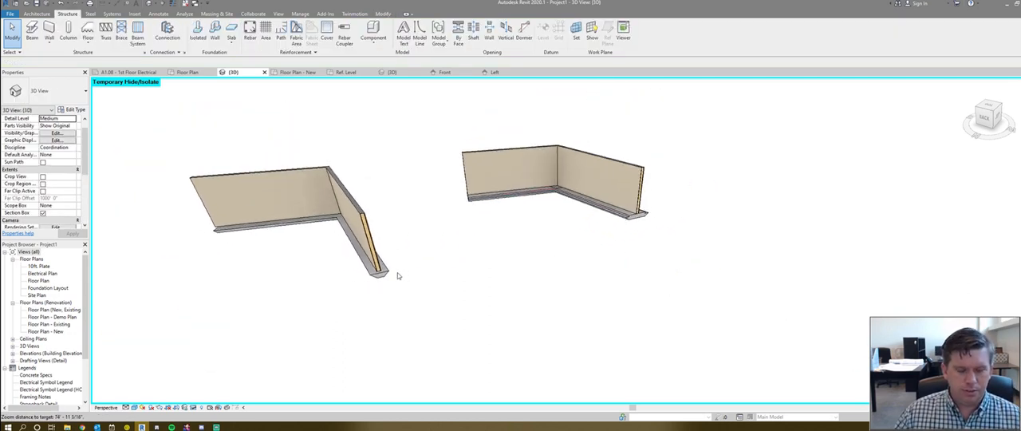
scroll(519, 282, "down", 1)
scroll(624, 282, "up", 2)
scroll(611, 285, "down", 1)
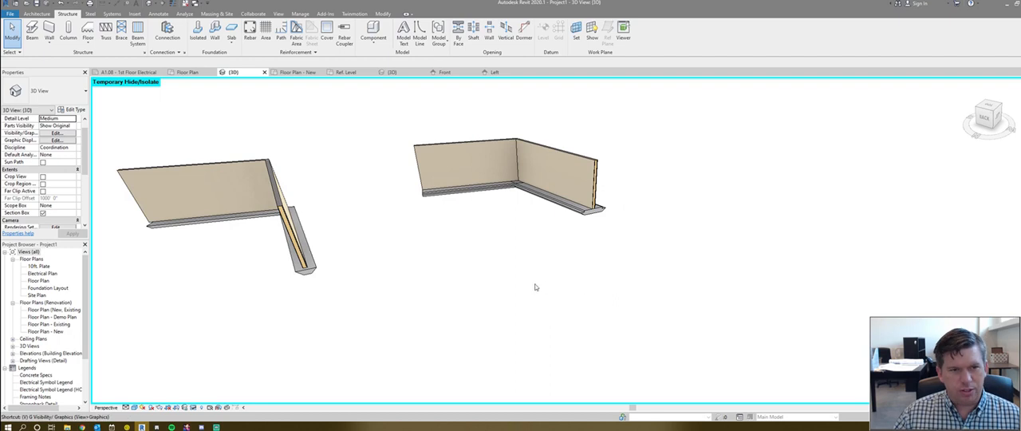
key("g")
scroll(403, 231, "down", 20)
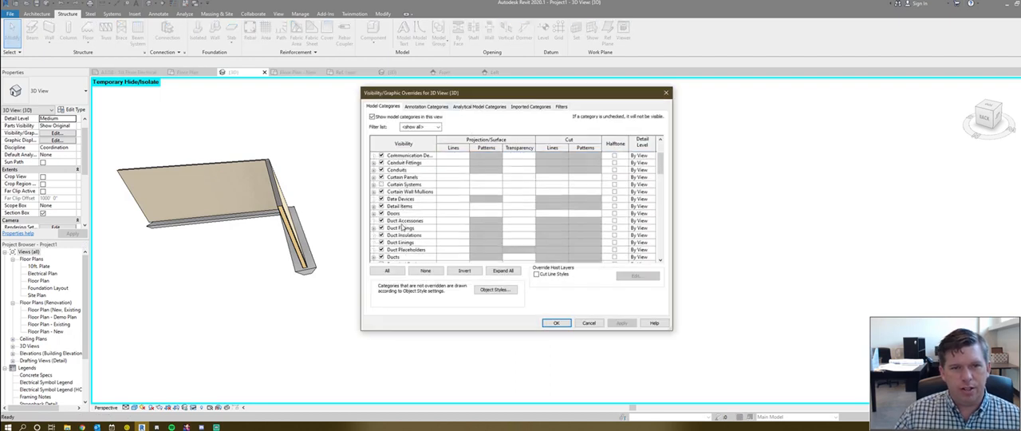
scroll(399, 187, "up", 10)
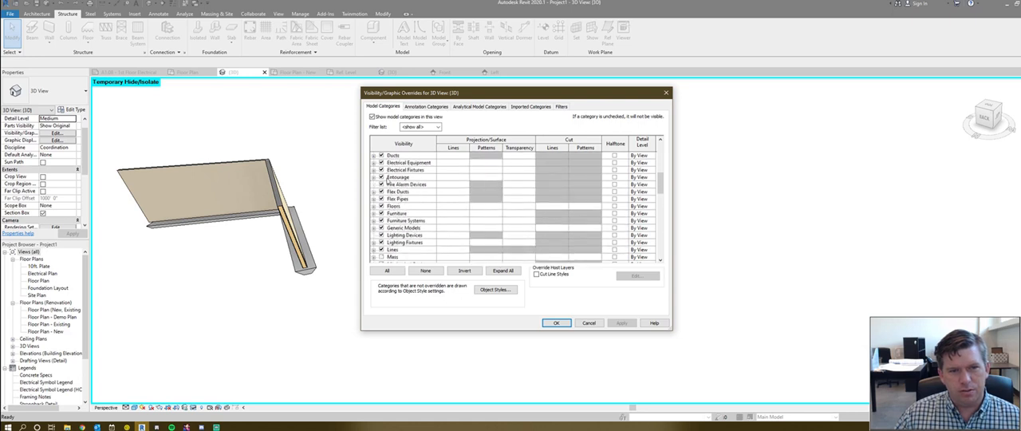
scroll(389, 213, "up", 2)
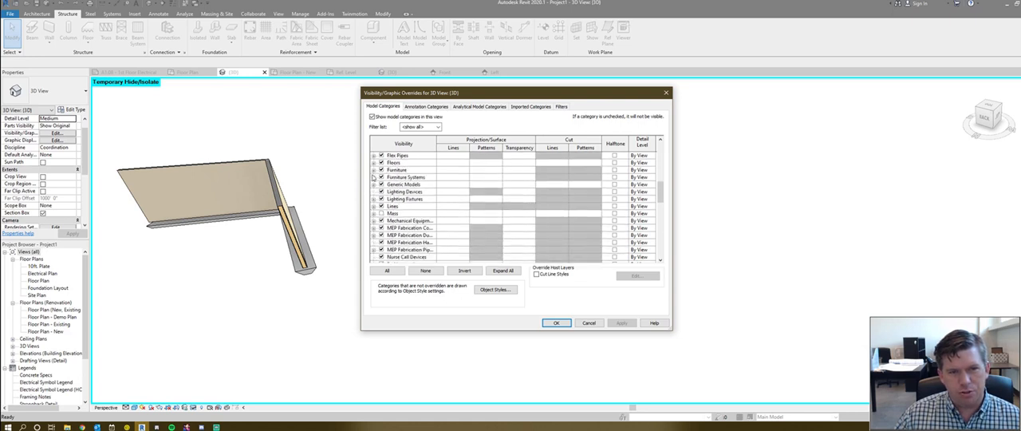
left_click(373, 162)
left_click(389, 192)
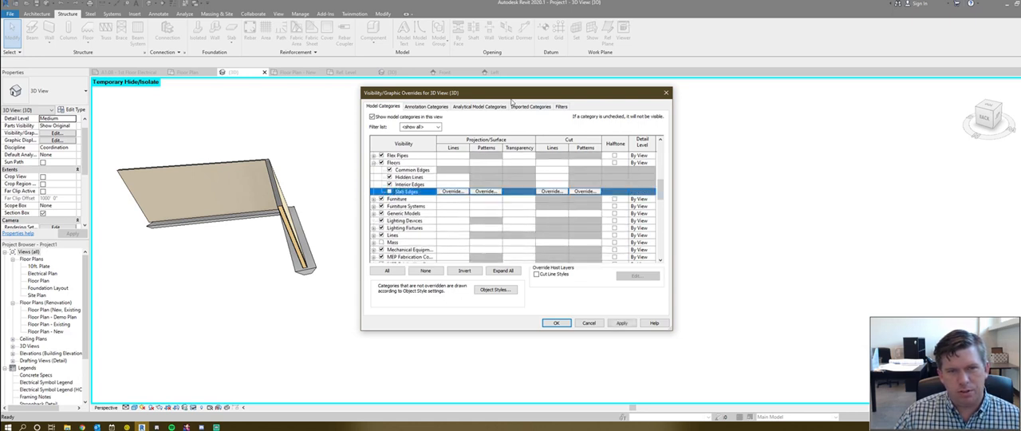
left_click_drag(511, 94, 808, 107)
left_click(853, 335)
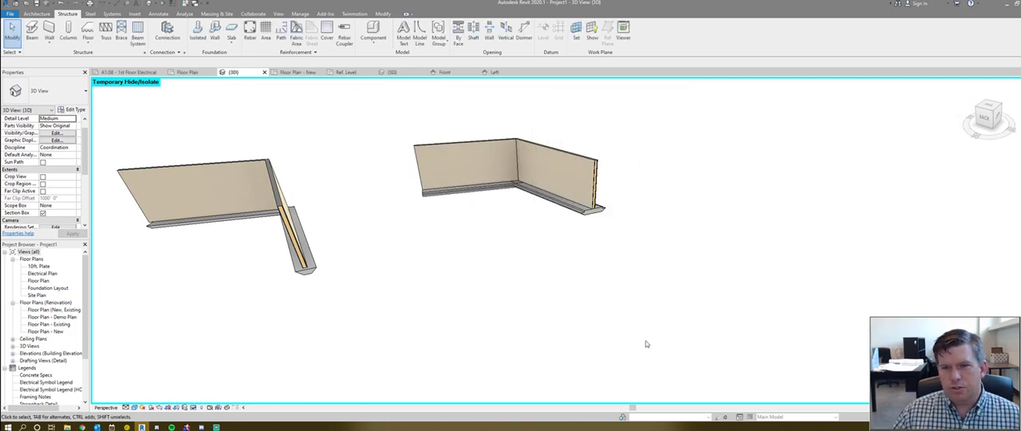
- Check the wall foundation with slab edges under the end wall after the visibility change
scroll(570, 272, "up", 1)
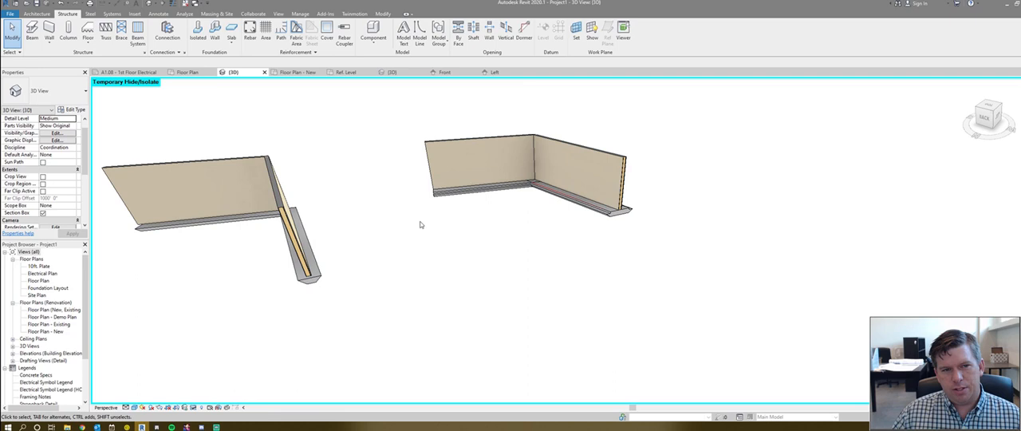
left_click(615, 223)
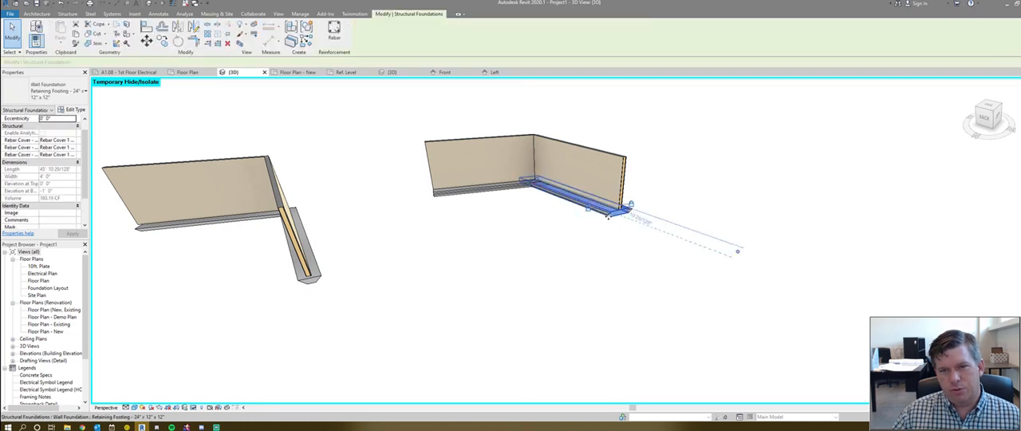
left_click(626, 228)
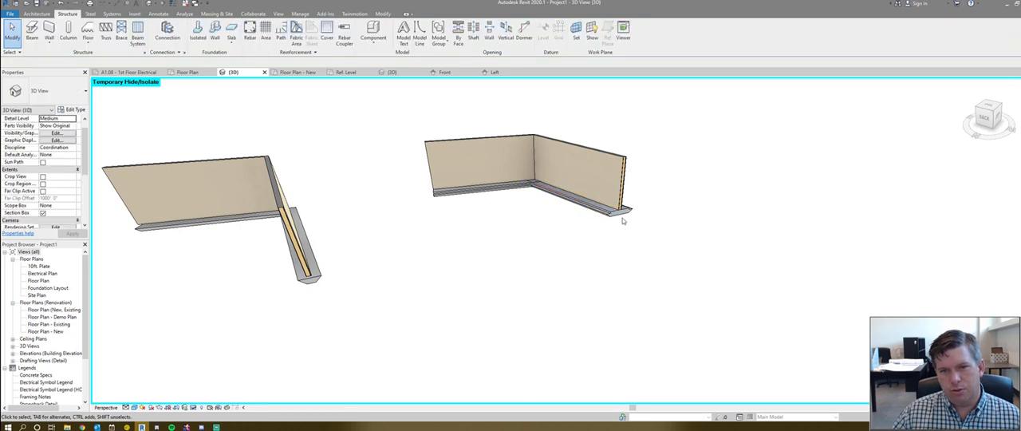
scroll(582, 266, "up", 2)
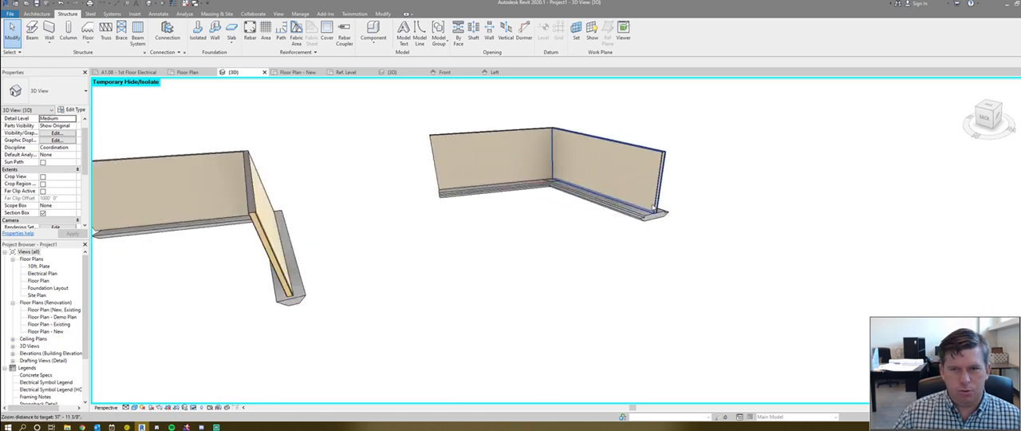
scroll(652, 209, "down", 2)
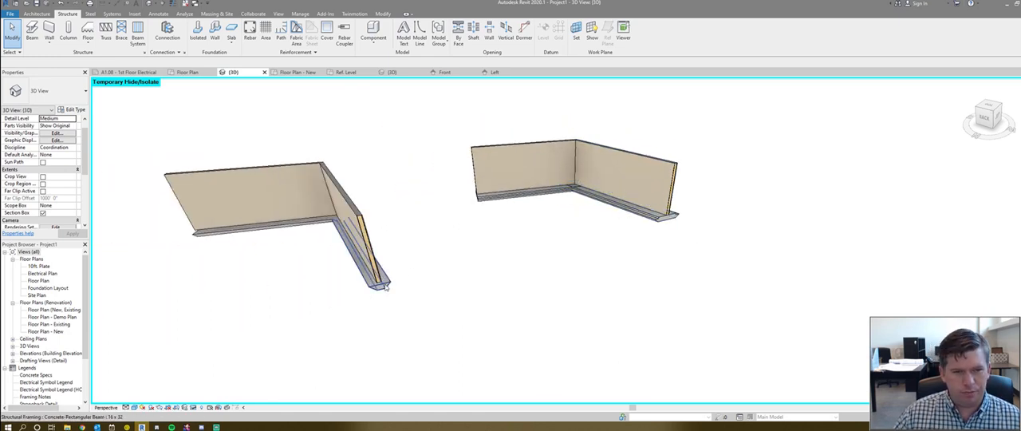
- Examine the two concrete beams under the middle walls, individually and together, checking their structural framing category and properties
left_click(385, 287)
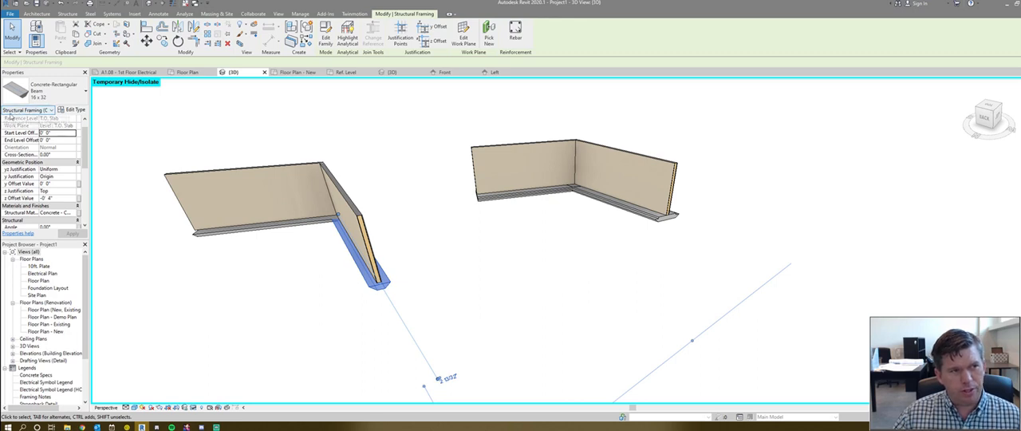
scroll(458, 241, "up", 3)
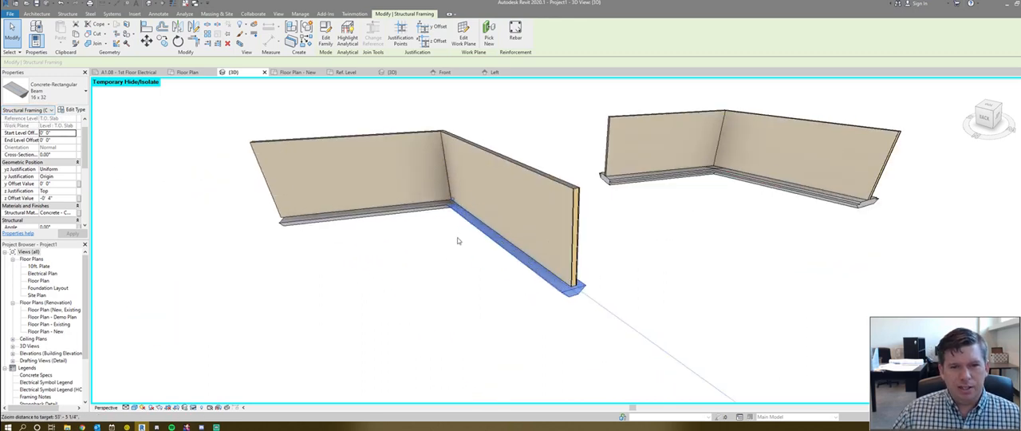
scroll(458, 241, "down", 1)
left_click(432, 210)
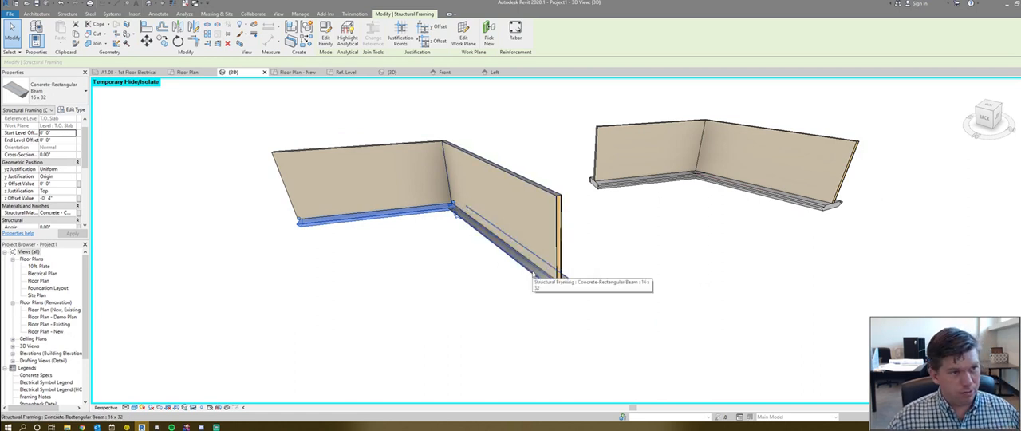
left_click(532, 275)
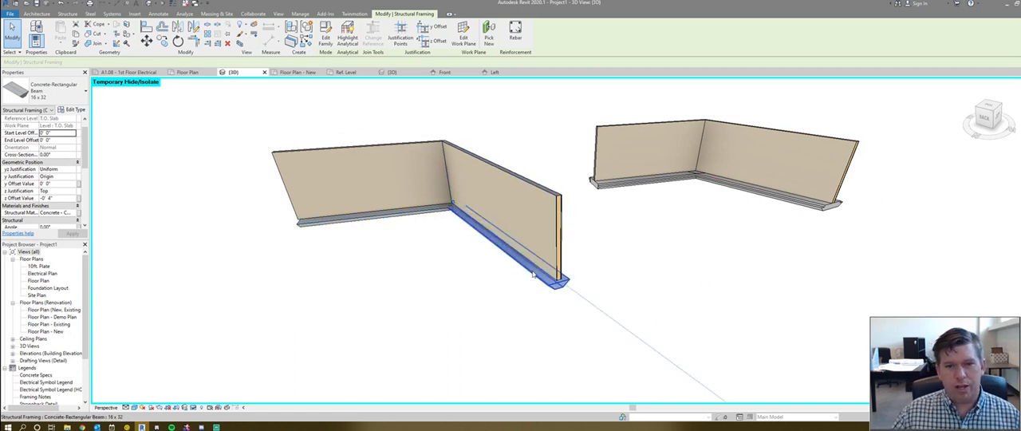
left_click(421, 209, "ctrl")
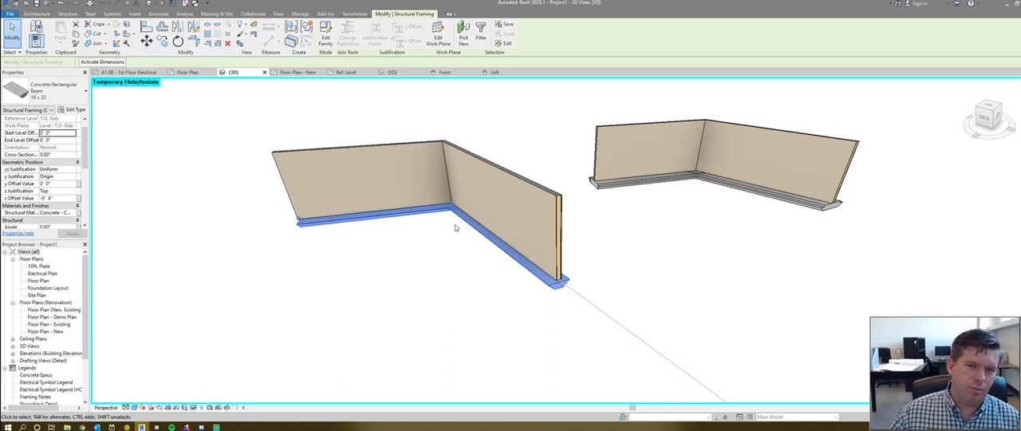
left_click(506, 273)
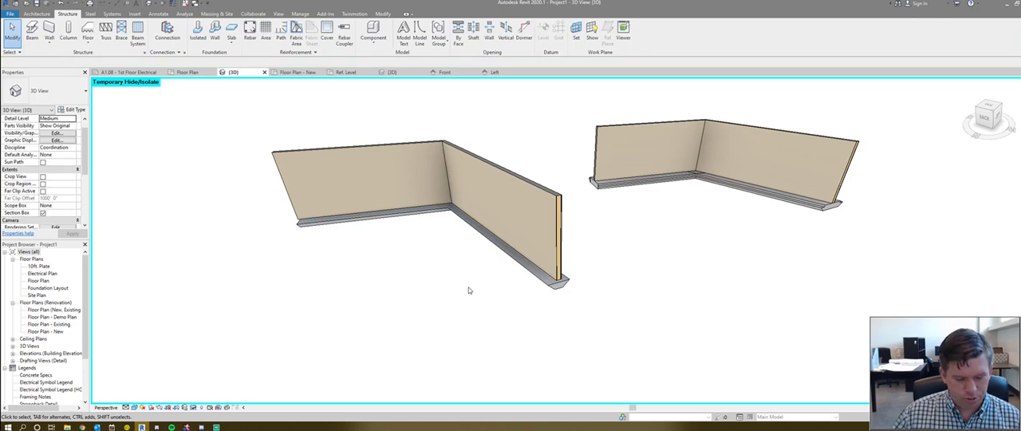
scroll(479, 287, "down", 3)
scroll(510, 290, "up", 2)
left_click(512, 284)
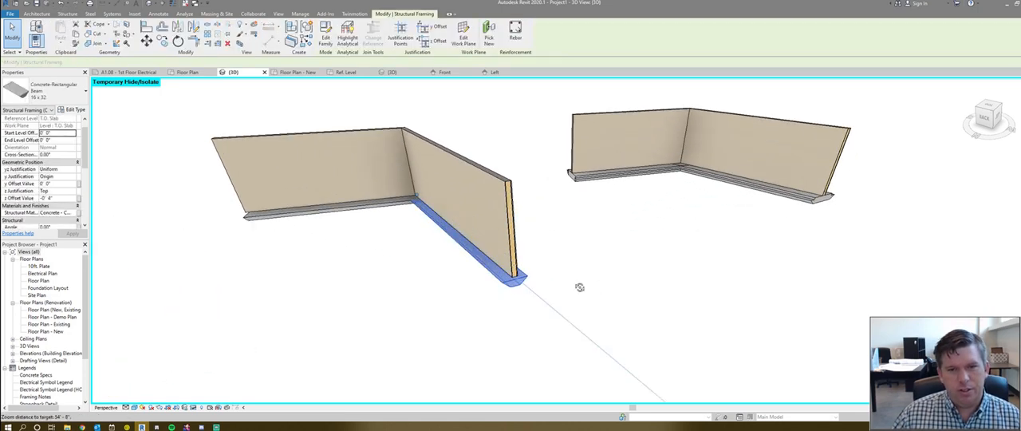
middle_click_drag(576, 285, 549, 228, "shift")
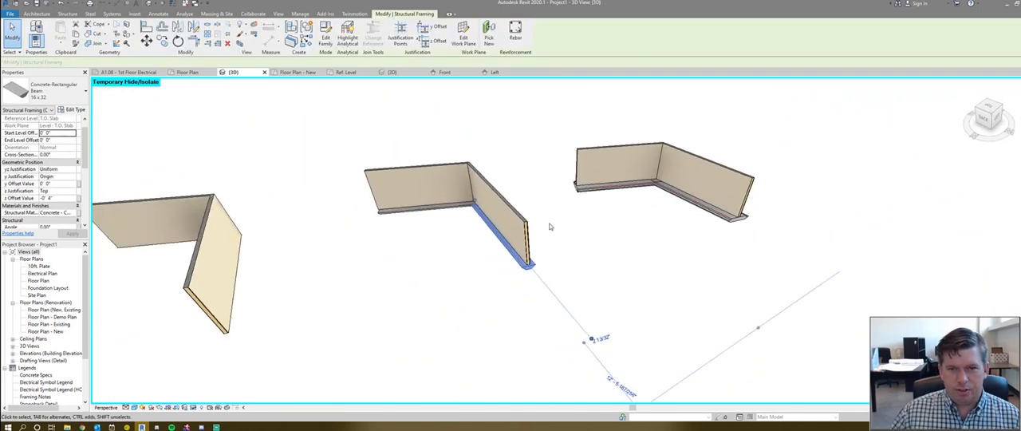
left_click(584, 244)
middle_click_drag(670, 251, 603, 213, "shift")
- Reset the temporary hide in the 3D view, and temporarily hide only the concrete slab again
key("h")
key("r")
scroll(596, 217, "down", 1)
left_click(515, 252)
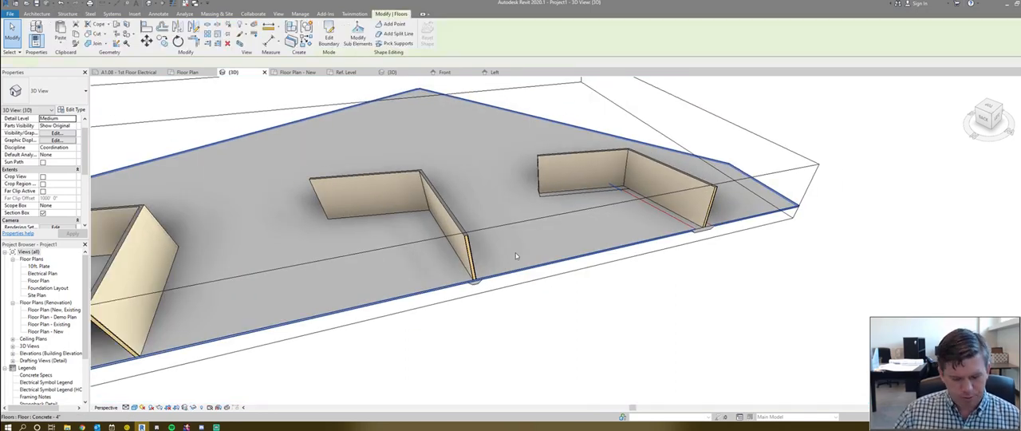
key("h")
key("h")
left_click(515, 278)
middle_click_drag(514, 278, 652, 263, "shift")
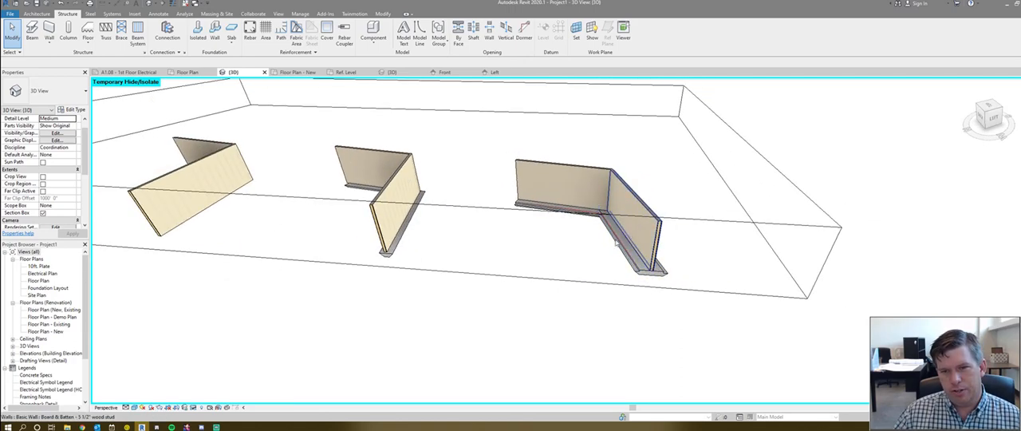
- Place Retaining Footing - 24" x 12" x 12" wall foundations under both walls of the pair that has no footings
middle_click_drag(737, 251, 447, 175, "shift")
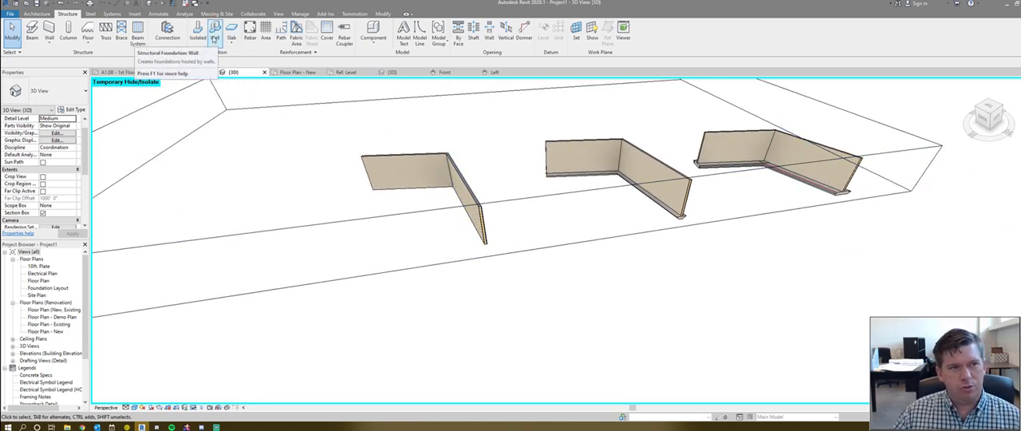
left_click(214, 39)
left_click(435, 179)
left_click(464, 199)
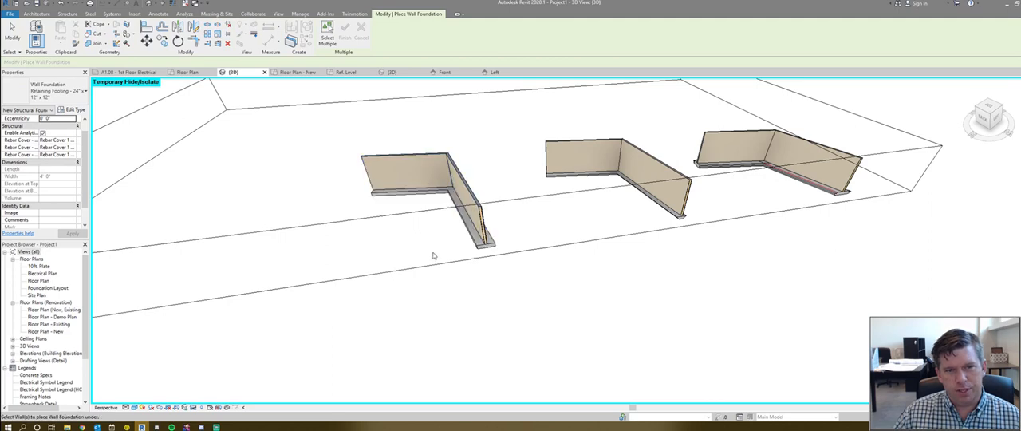
key("Escape")
- Examine the end of the new wall foundation up close to see how it meets the wall's base
scroll(490, 253, "up", 2)
left_click(489, 246)
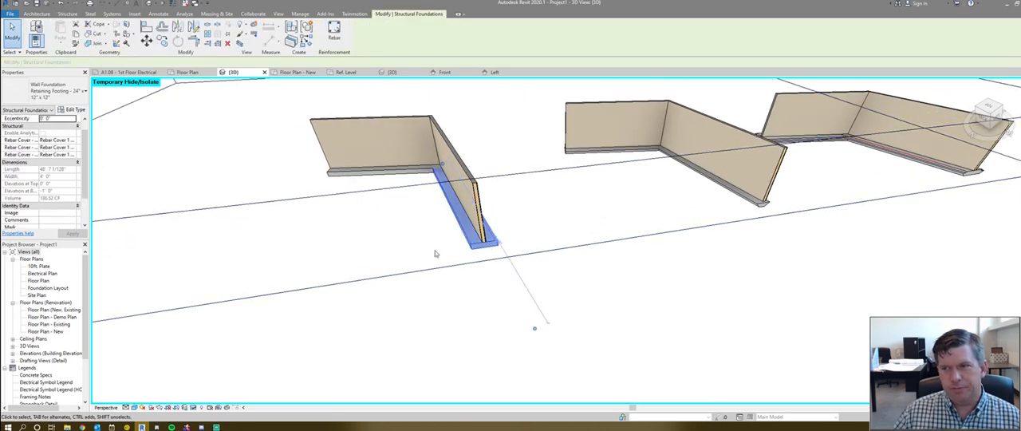
scroll(438, 252, "down", 2)
middle_click_drag(372, 266, 460, 273, "shift")
scroll(479, 231, "up", 3)
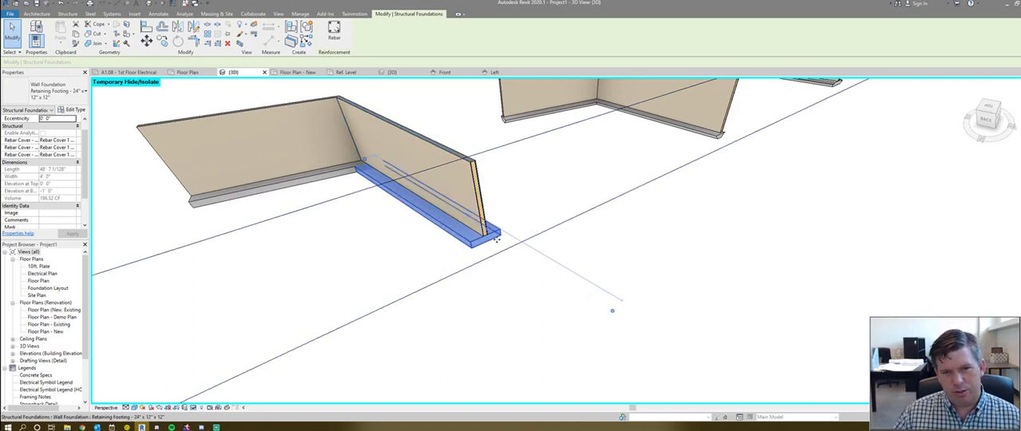
scroll(496, 237, "up", 4)
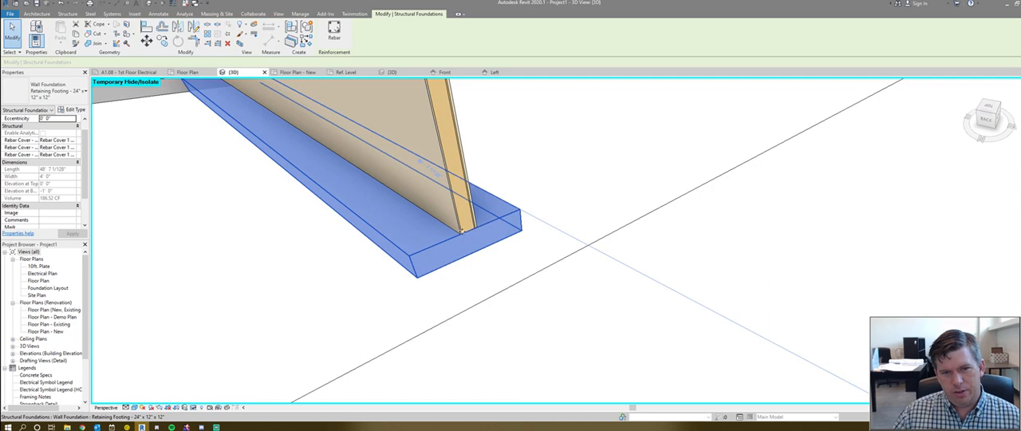
- Set the base offset of the wall above the new footing to 0' 6" and check its wall foundation
left_click(462, 223)
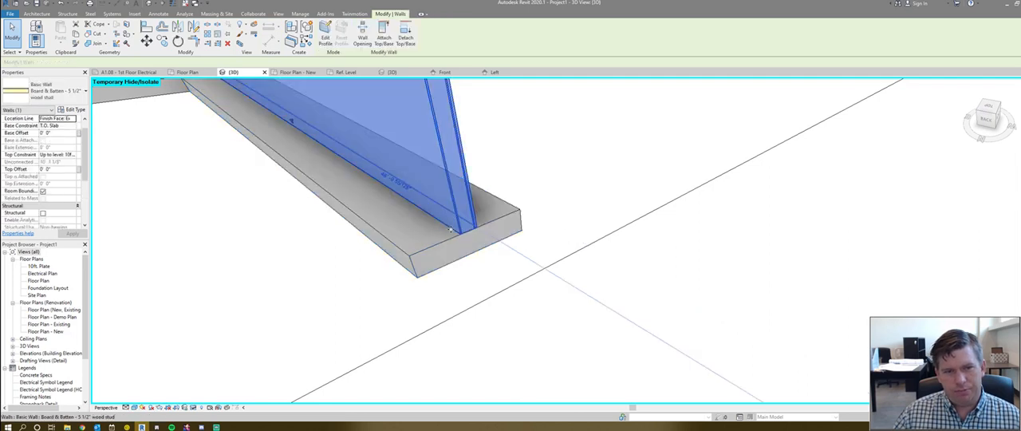
scroll(102, 112, "down", 3)
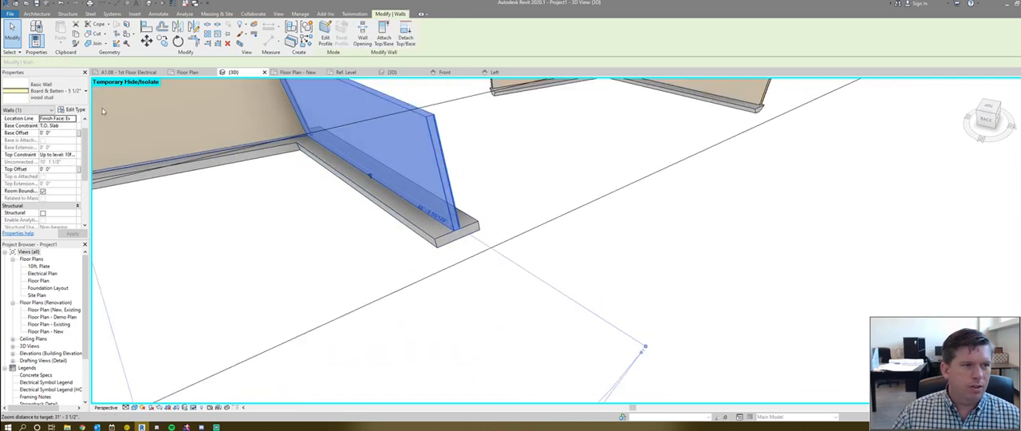
left_click(66, 133)
type("0' 6")
key("Return")
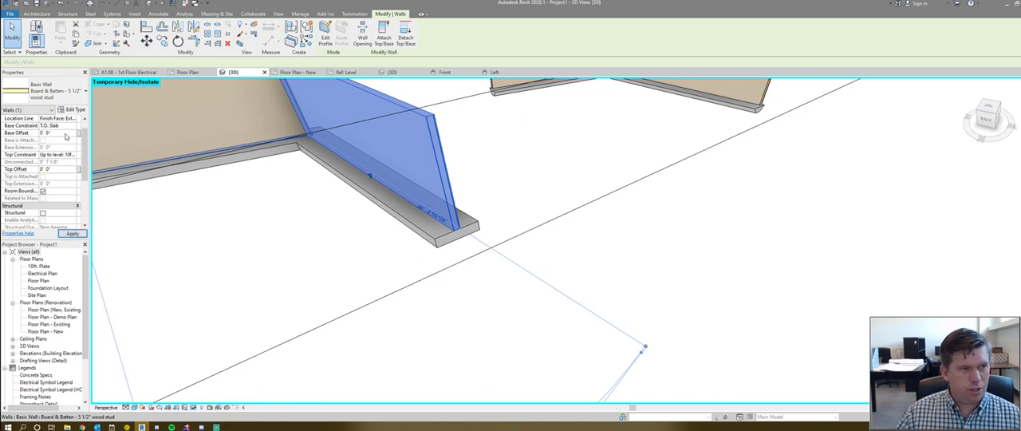
left_click(464, 241)
left_click(448, 235)
scroll(431, 279, "down", 1)
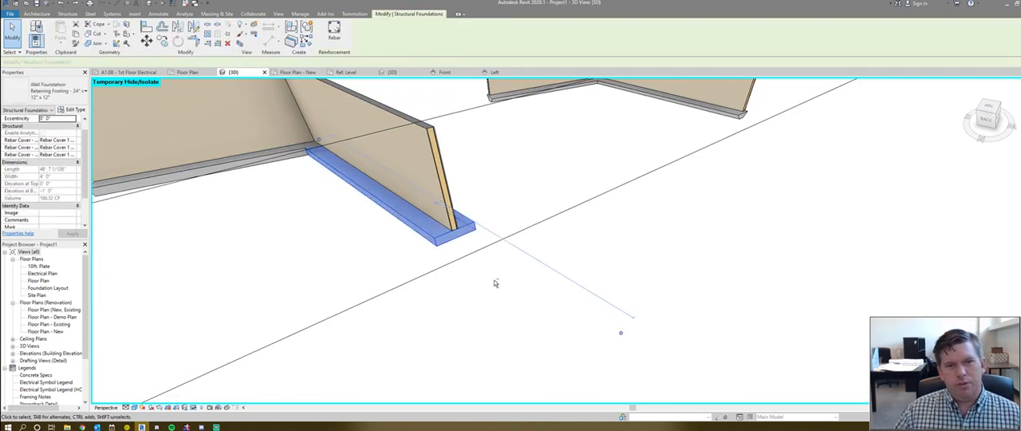
- Set the width of the Retaining Footing - 24" x 12" x 12" wall foundation type to 2' 0"
middle_click_drag(497, 282, 394, 232, "shift")
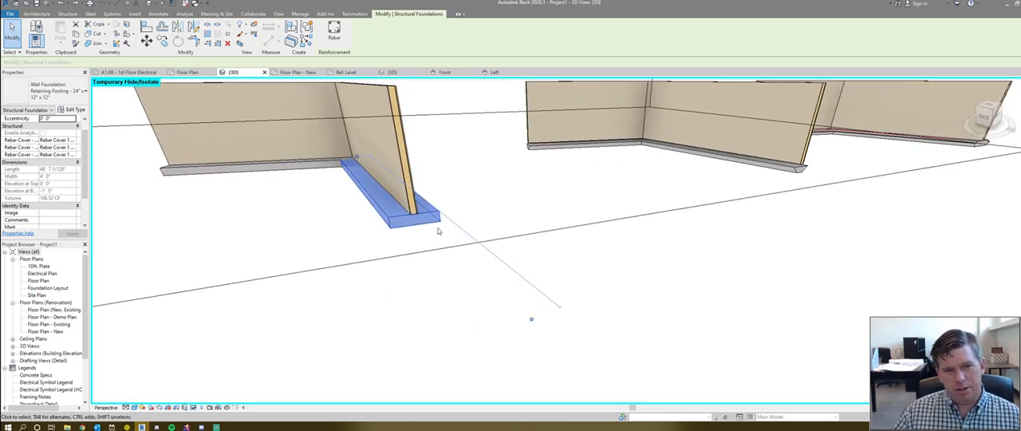
left_click(66, 110)
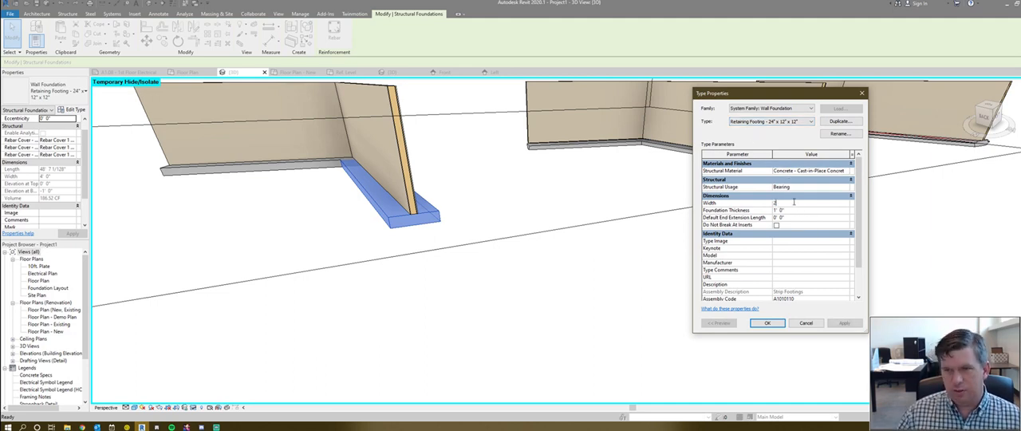
left_click(761, 323)
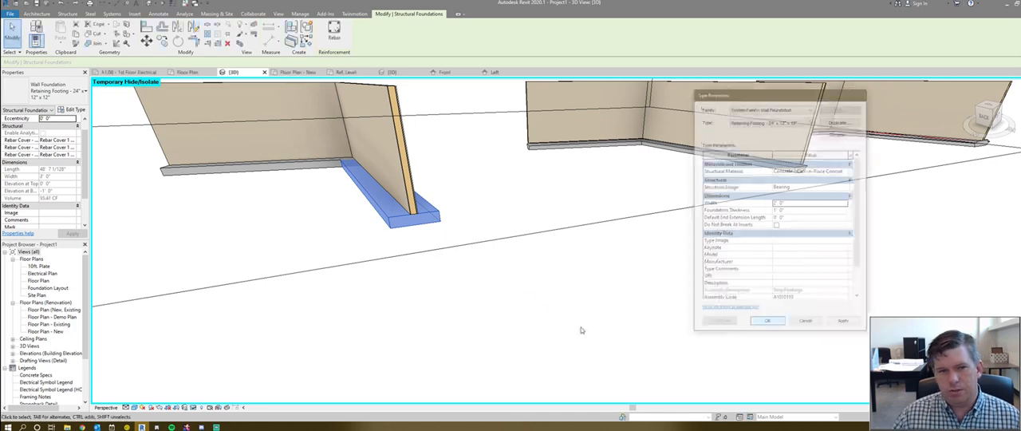
left_click(467, 293)
scroll(421, 250, "down", 5)
middle_click_drag(315, 254, 383, 270, "shift")
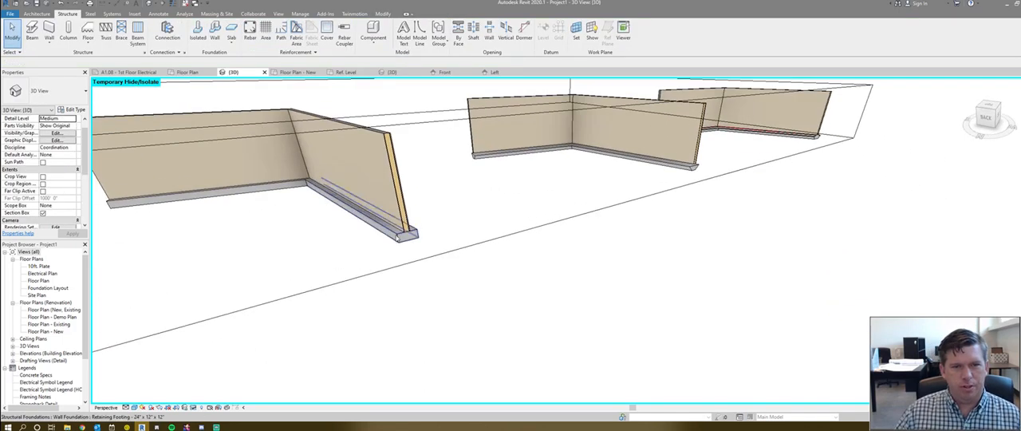
- Review the type properties of the wall foundation under the long nearest wall, leaving them unchanged
scroll(391, 233, "up", 1)
left_click(391, 231)
left_click(80, 111)
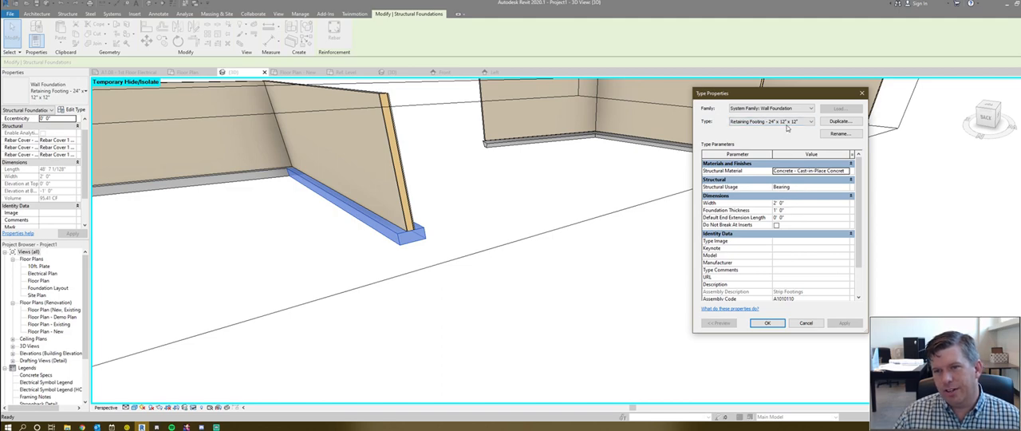
left_click(806, 324)
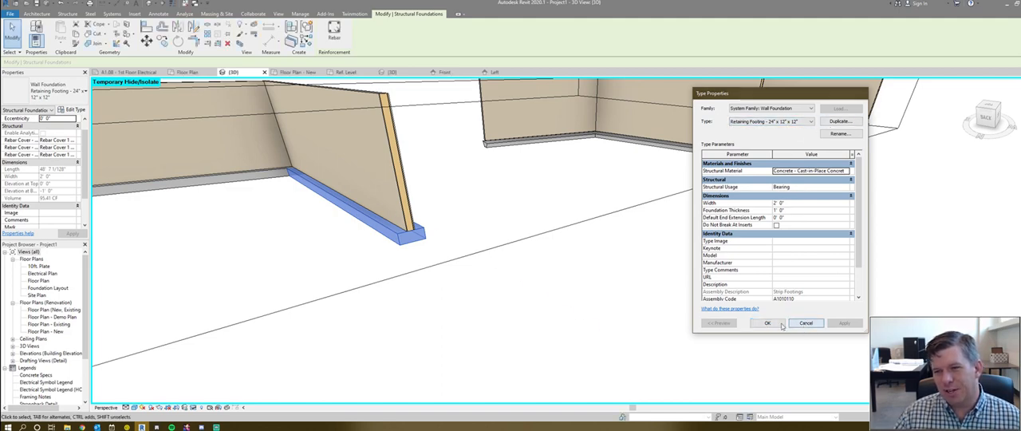
- Compare the resized wall foundation under the nearest wall pair with the footings under the other walls
left_click(494, 295)
scroll(583, 271, "down", 3)
left_click(504, 255)
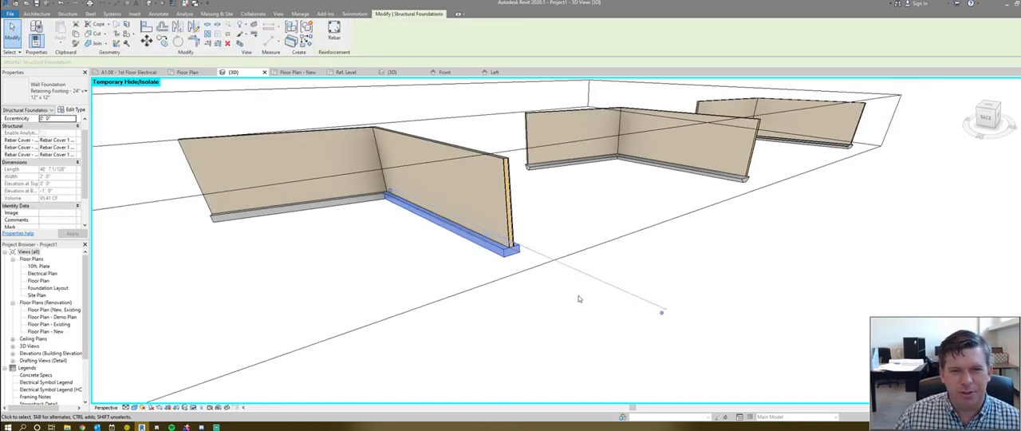
scroll(506, 276, "up", 4)
scroll(615, 268, "down", 5)
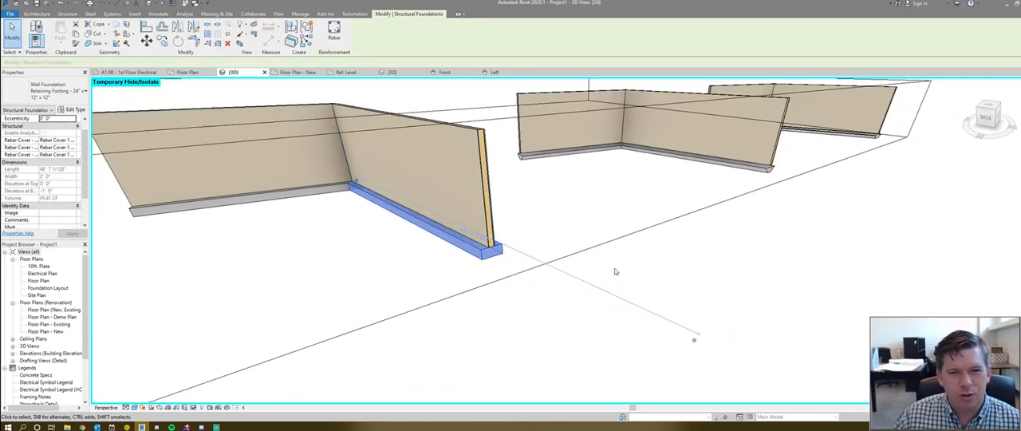
scroll(505, 274, "up", 5)
scroll(515, 260, "down", 6)
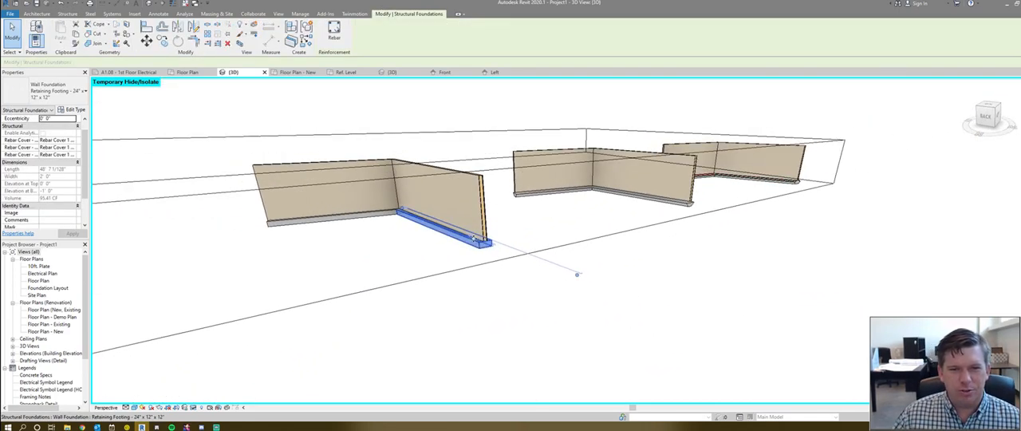
scroll(481, 257, "up", 3)
scroll(488, 260, "down", 2)
left_click(538, 255)
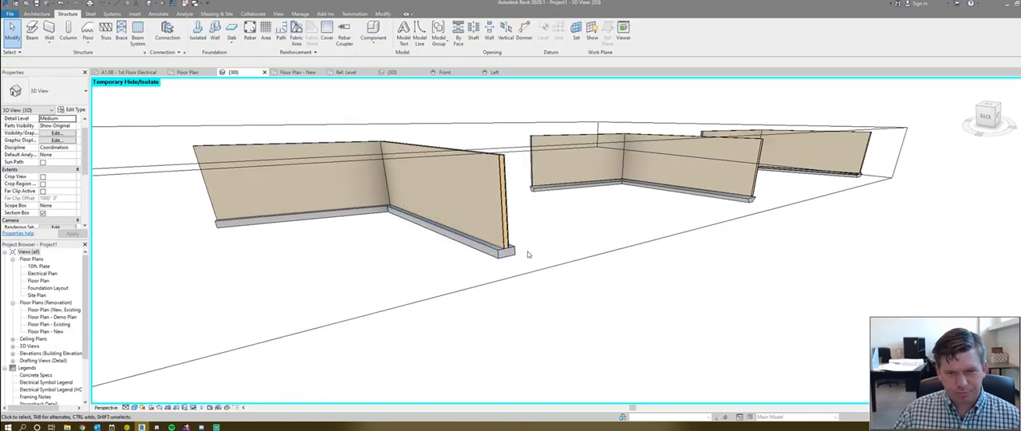
- Inspect the Thickened Slab Edge under the farther wall pair and its profile against the rectangular wall foundation
middle_click_drag(808, 235, 743, 250, "shift")
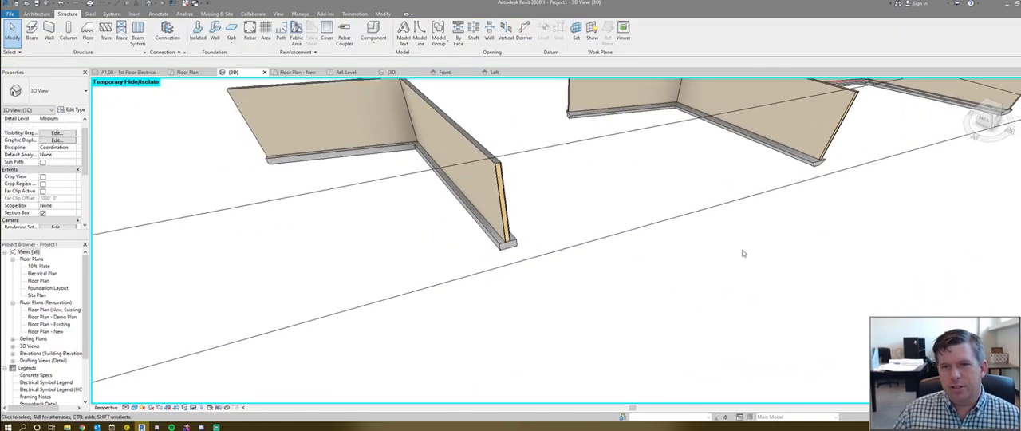
scroll(584, 244, "down", 2)
scroll(919, 142, "up", 4)
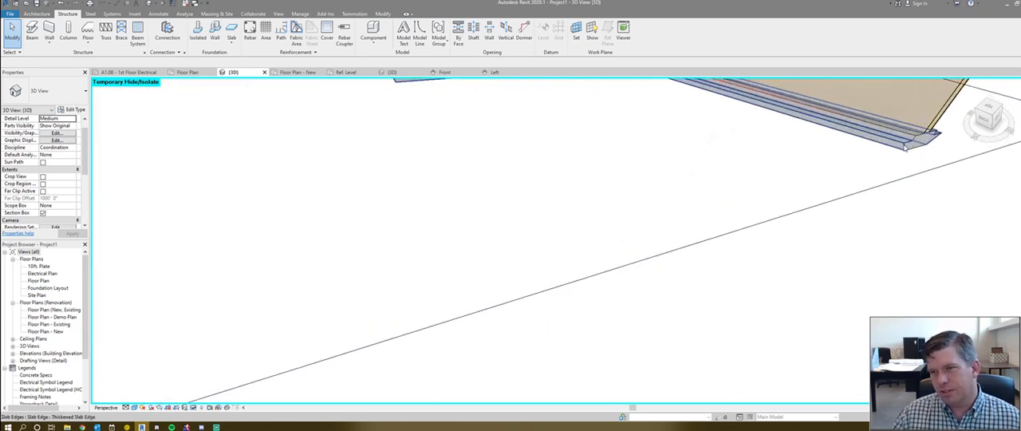
left_click(915, 147)
scroll(909, 153, "down", 1)
scroll(898, 154, "down", 3)
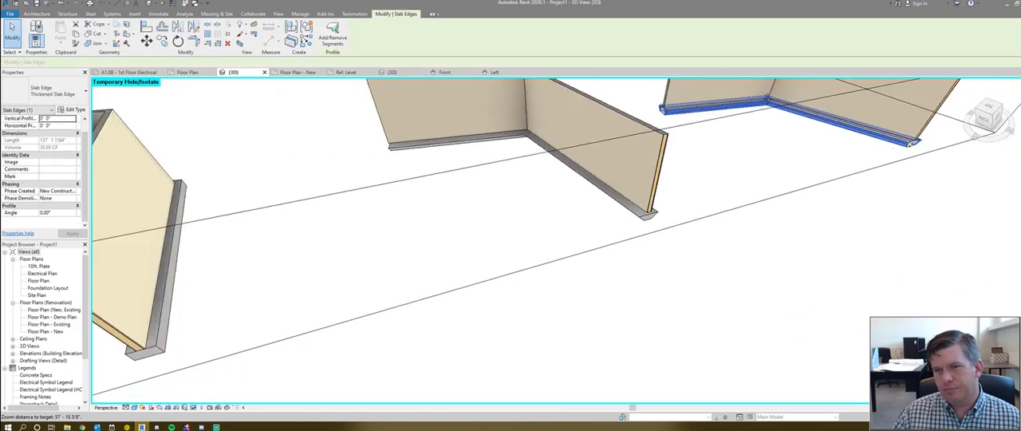
scroll(540, 237, "down", 4)
scroll(473, 262, "up", 5)
key("Escape")
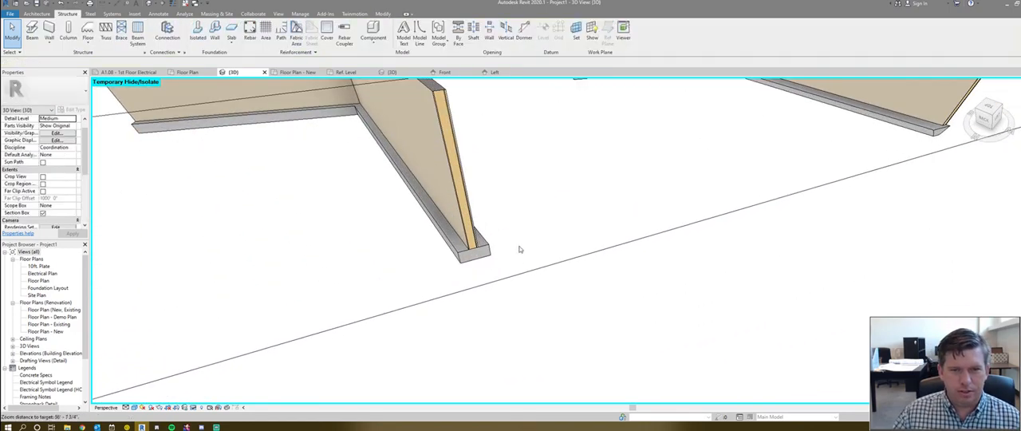
- Examine the exposed end of the wall foundation under the nearest wall, up close and from a distance
scroll(517, 251, "down", 4)
middle_click_drag(513, 271, 467, 258, "shift")
scroll(467, 259, "up", 5)
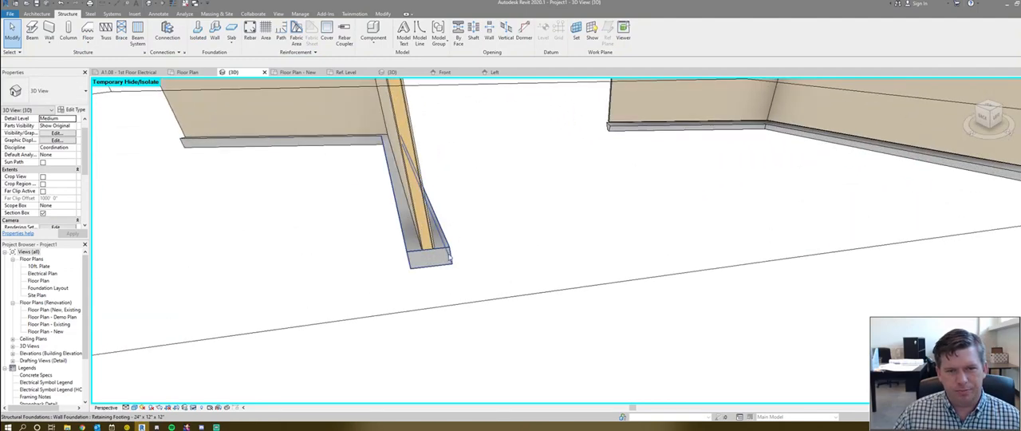
scroll(536, 210, "down", 4)
scroll(471, 248, "up", 3)
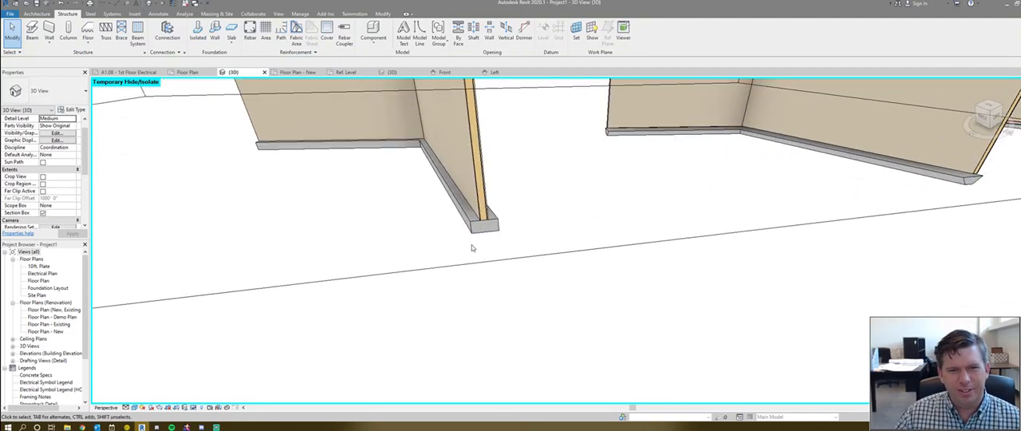
scroll(483, 273, "down", 2)
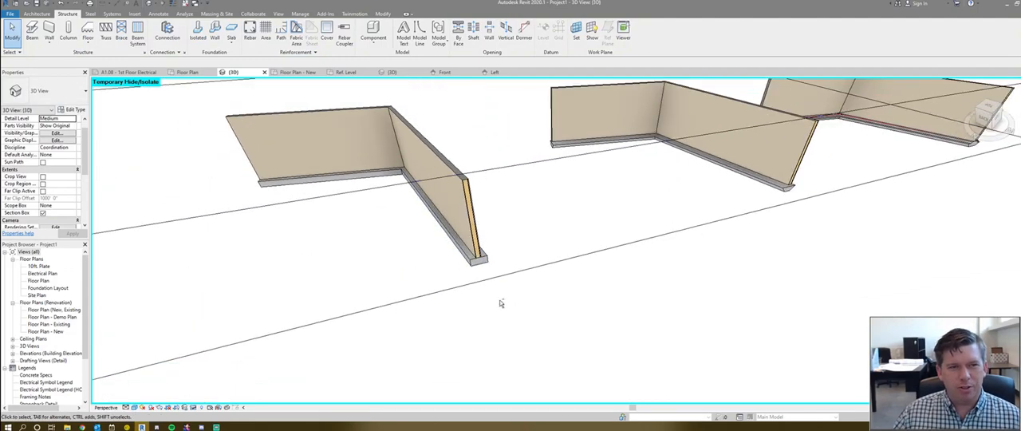
scroll(518, 292, "down", 3)
scroll(515, 292, "up", 2)
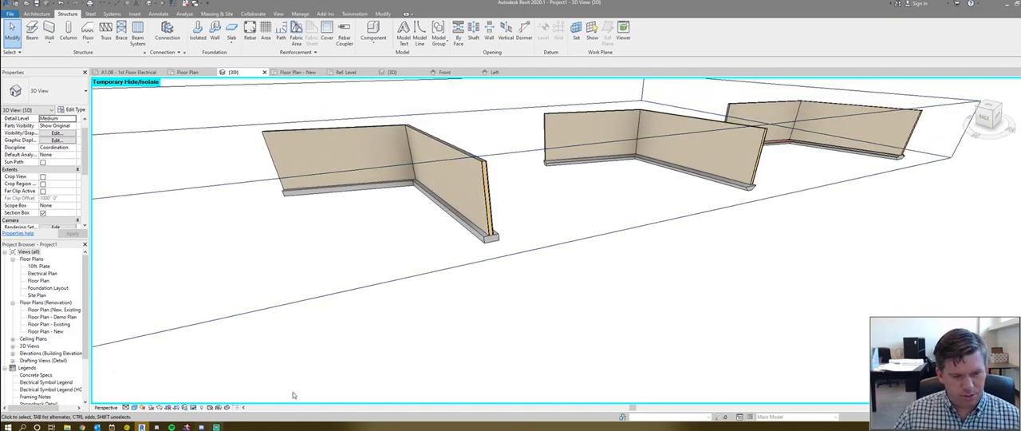
- Start placing Foundation Lines model lines by picking edges, and review the project's line styles without adding one
left_click(420, 35)
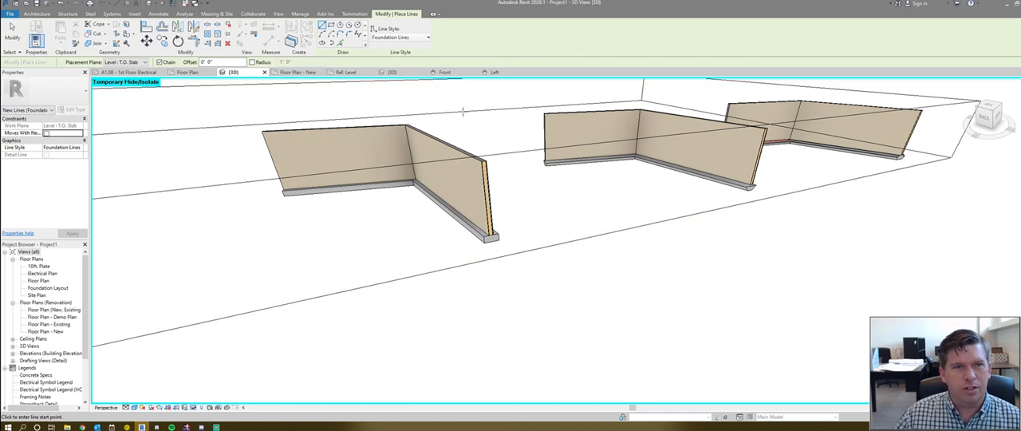
left_click(340, 43)
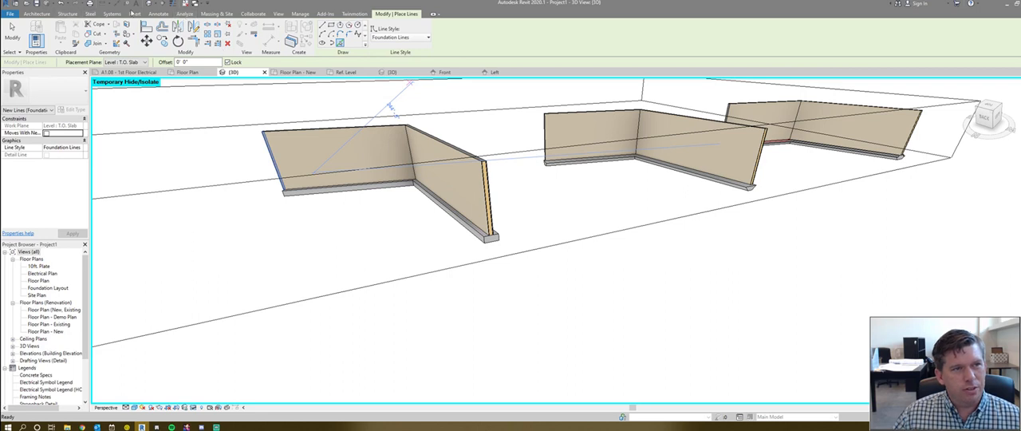
left_click(299, 14)
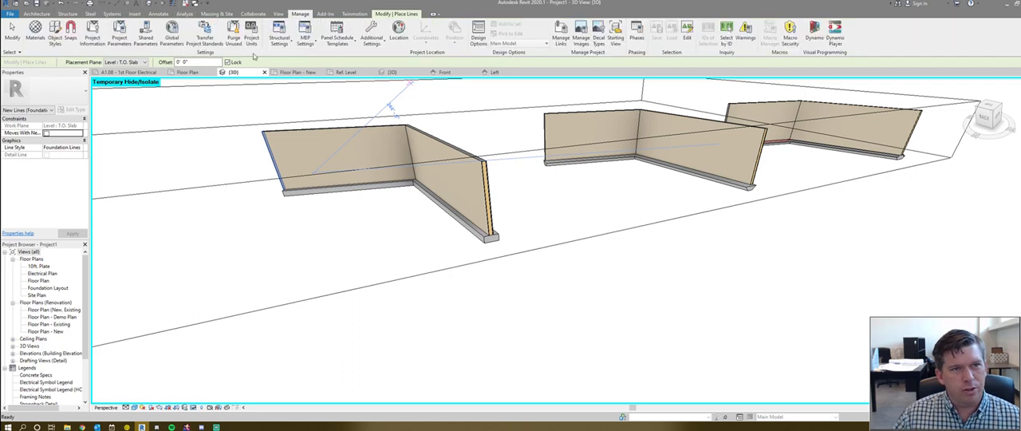
left_click(383, 42)
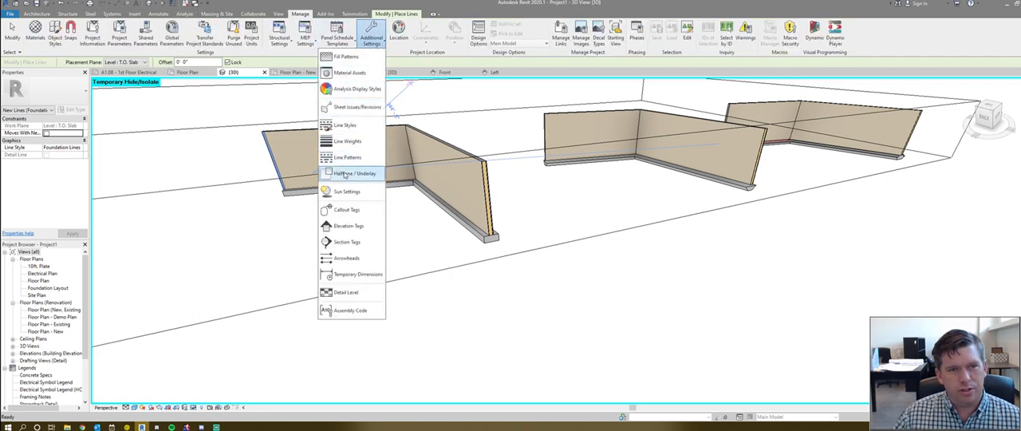
left_click(347, 127)
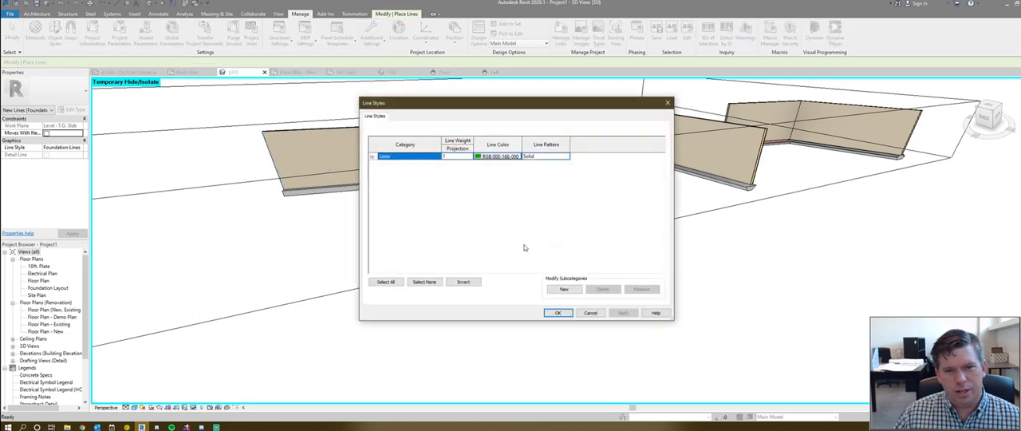
left_click(563, 290)
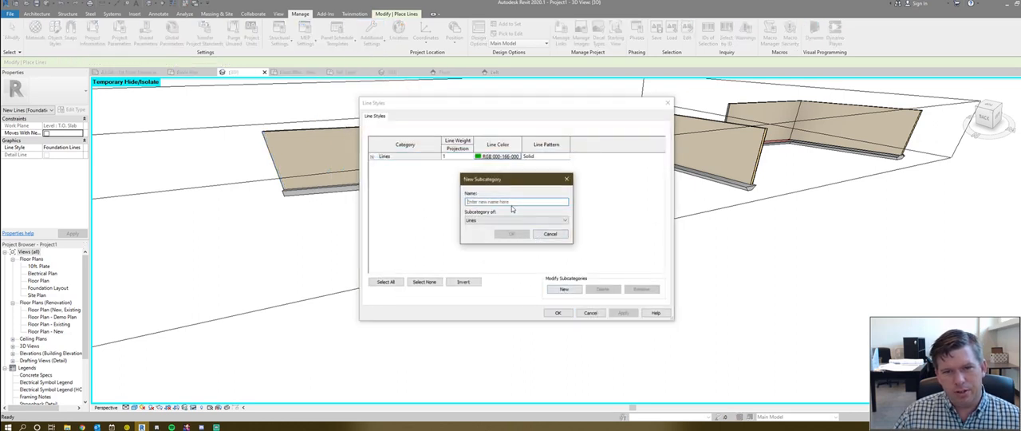
left_click(549, 234)
left_click(372, 156)
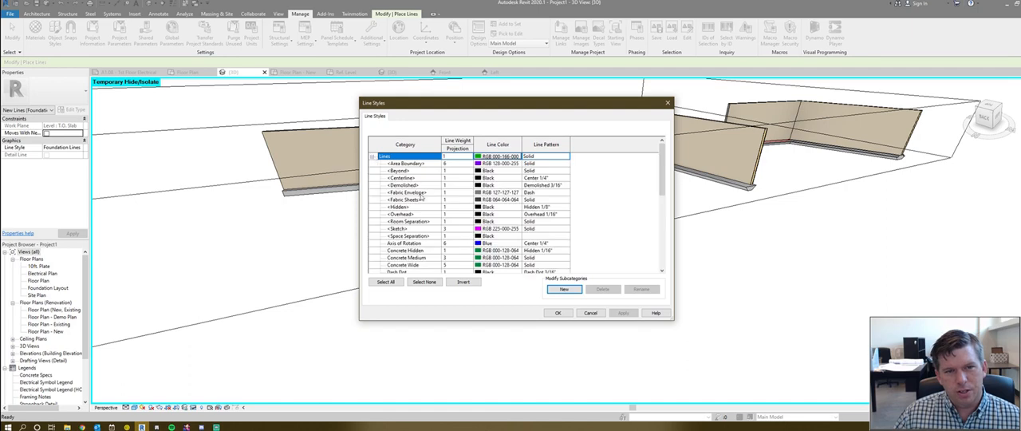
left_click(586, 315)
- Trace the edges of both wall foundations under the nearest wall pair with picked, locked Foundation Lines
middle_click_drag(527, 237, 437, 255)
scroll(437, 244, "up", 5)
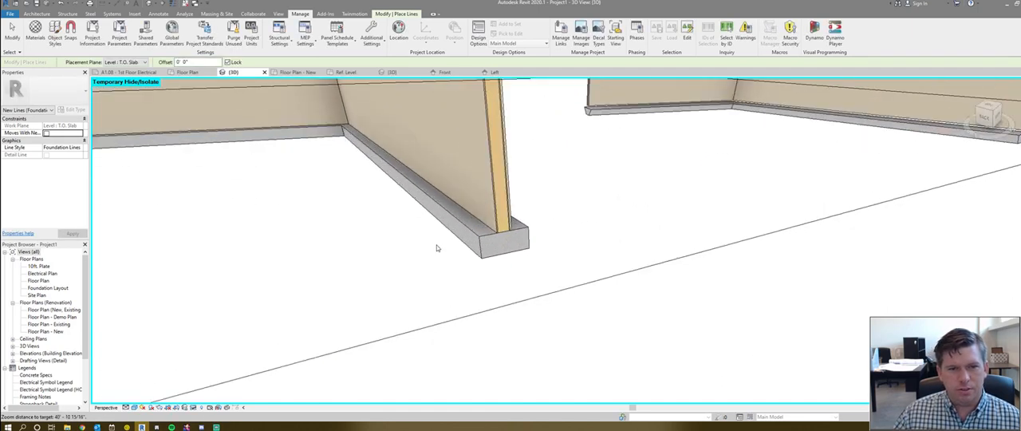
scroll(436, 245, "down", 5)
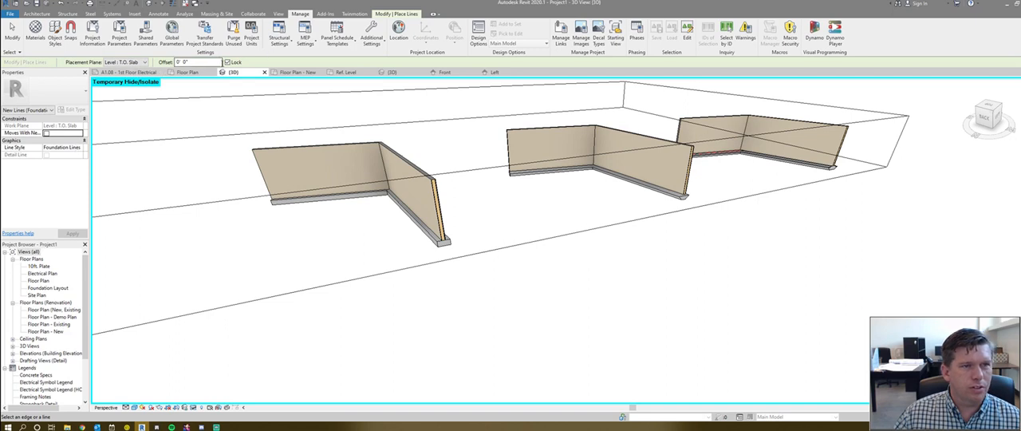
left_click(426, 223)
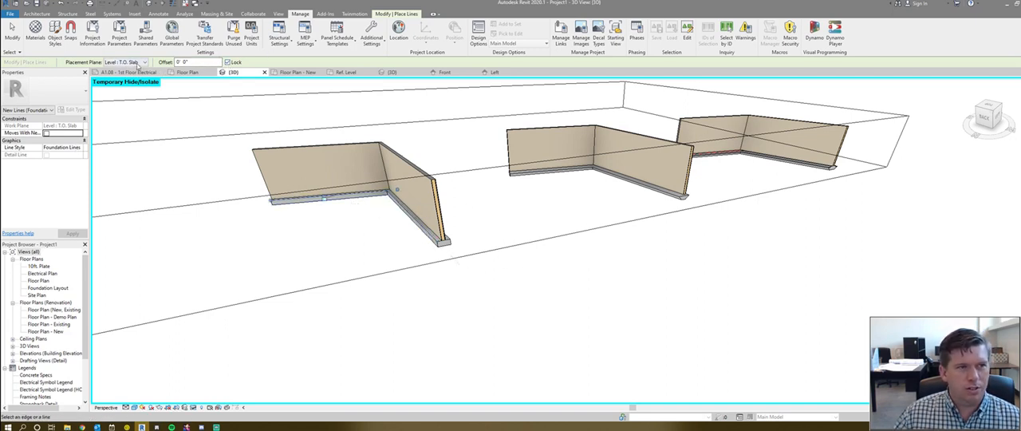
middle_click_drag(526, 211, 447, 193, "shift")
scroll(448, 193, "up", 1)
left_click(447, 193)
middle_click_drag(341, 206, 723, 210, "shift")
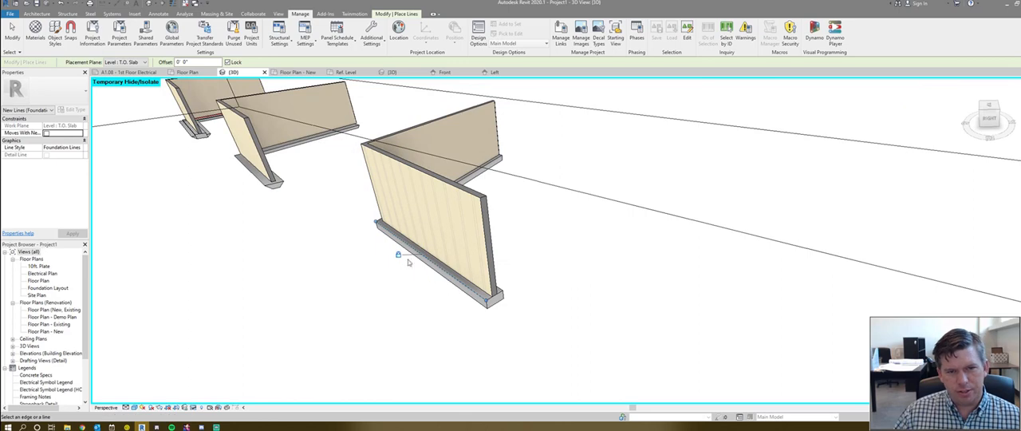
middle_click_drag(362, 278, 684, 290, "shift")
scroll(304, 338, "up", 3)
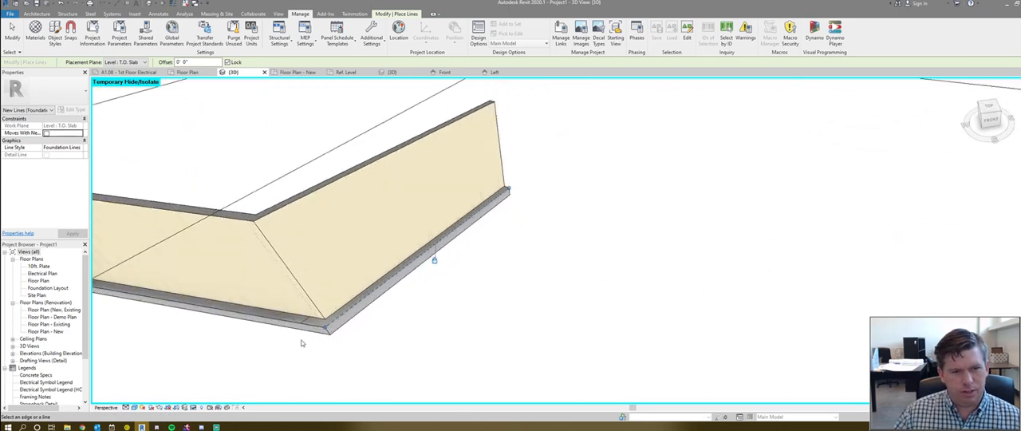
left_click(307, 317)
- Shorten the foundation line along the short wall's footing so it ends at the inner corner of the two footings
middle_click_drag(245, 328, 702, 349, "shift")
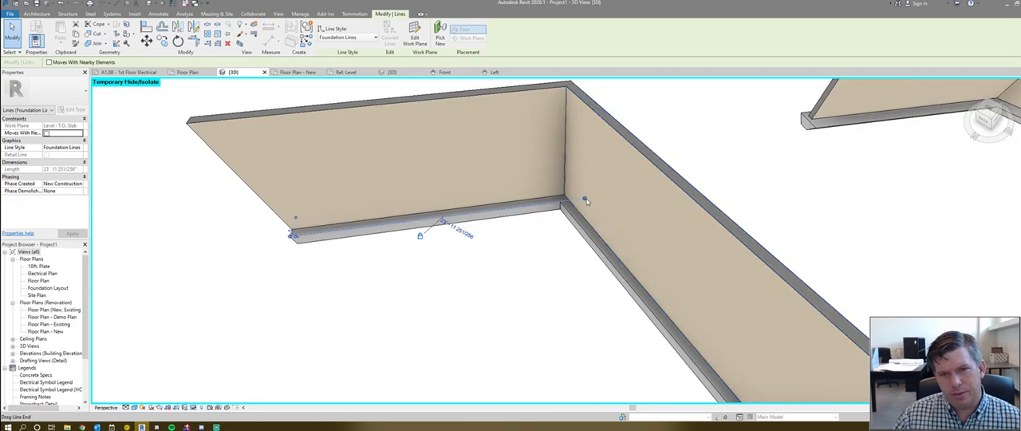
left_click_drag(585, 198, 559, 204)
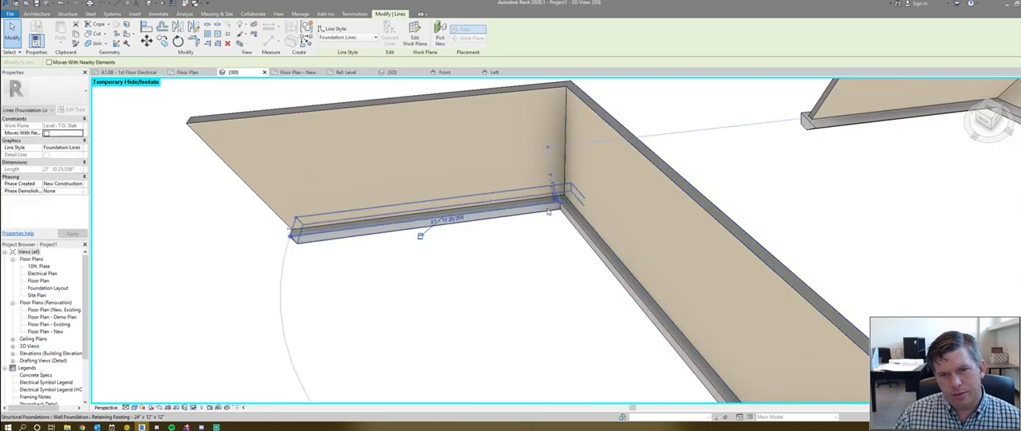
middle_click_drag(421, 238, 465, 288, "shift")
- Open the Floor Plan - New view to check the foundation lines in plan
scroll(465, 288, "down", 6)
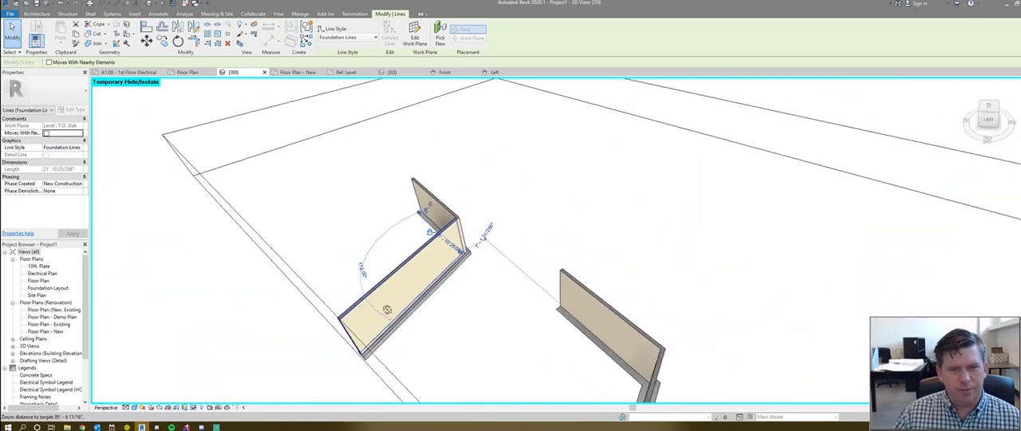
scroll(498, 236, "up", 3)
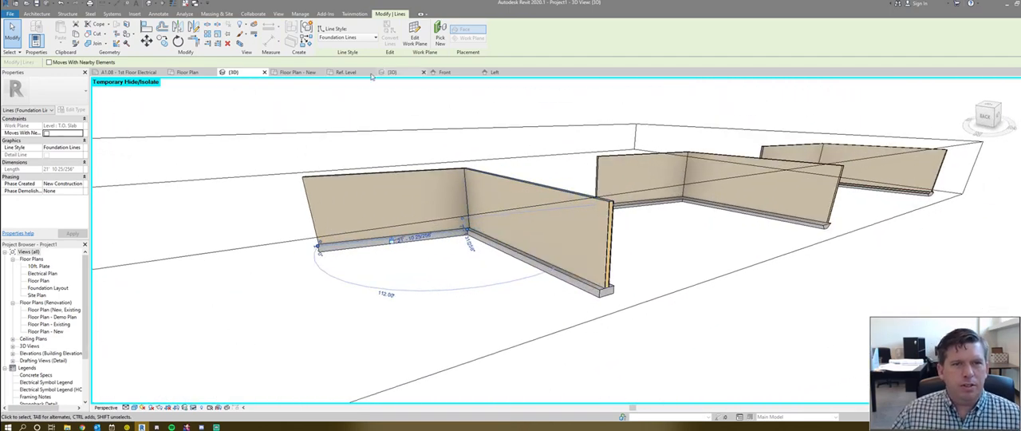
left_click(294, 73)
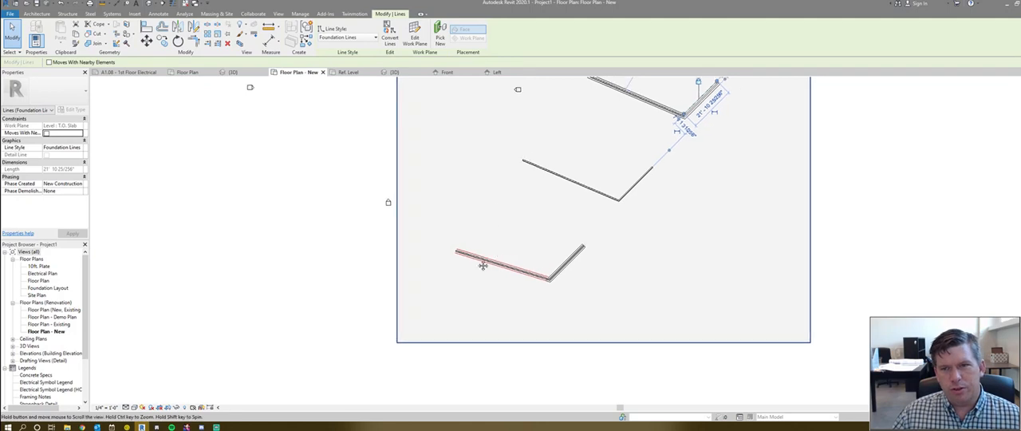
- Trim the outer foundation lines of the long and short wall footings so they meet at the outer corner
scroll(543, 153, "down", 2)
scroll(547, 156, "up", 12)
left_click(545, 240)
scroll(548, 170, "down", 4)
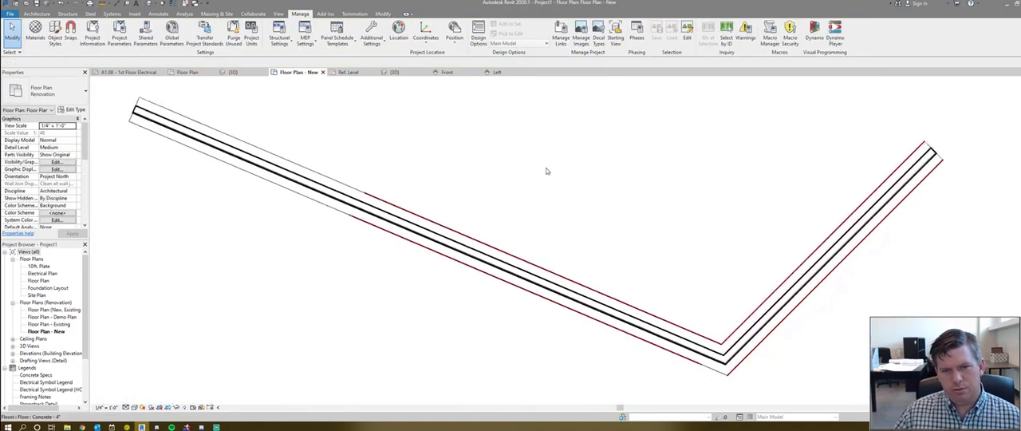
scroll(514, 207, "up", 2)
scroll(404, 228, "up", 1)
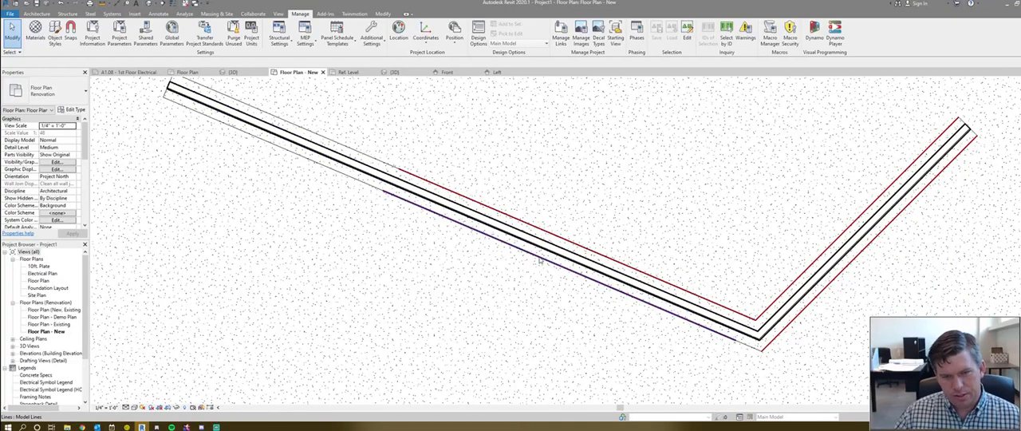
key("t")
key("r")
left_click(540, 259)
left_click(778, 336)
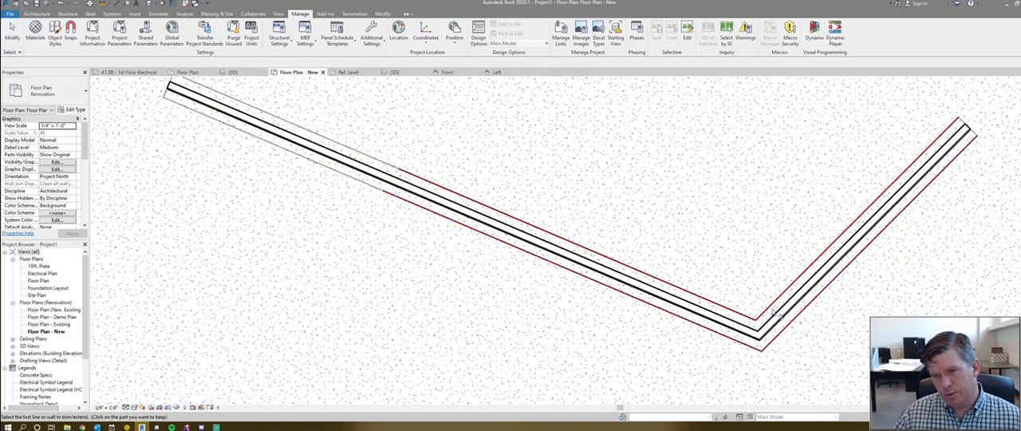
key("Escape")
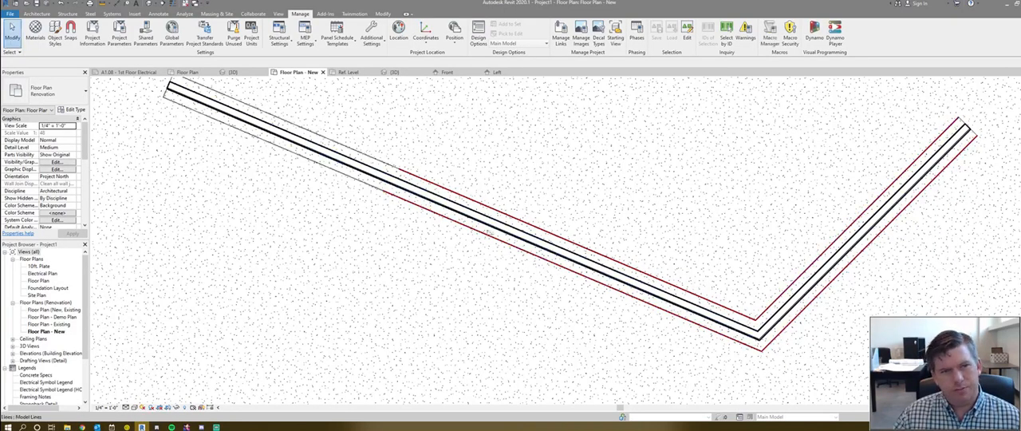
- Hide the Foundation Lines line style in the Floor Plan - New view's visibility overrides
scroll(502, 214, "down", 3)
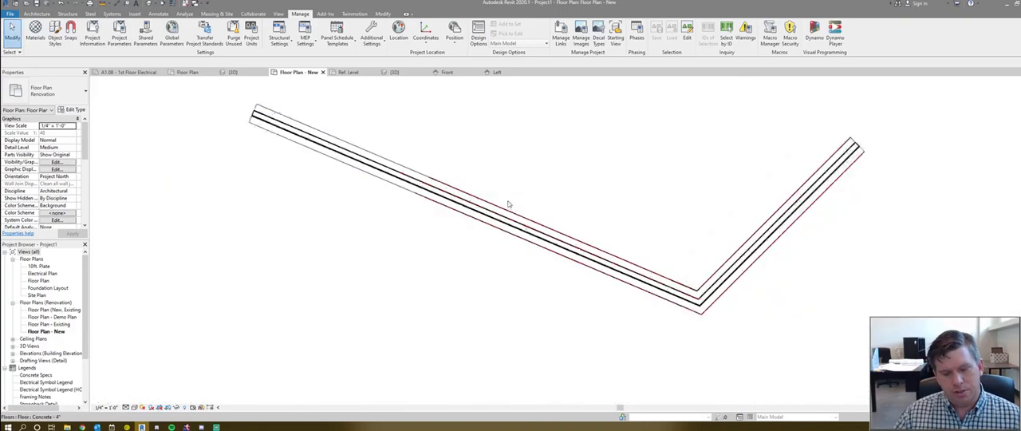
key("v")
key("g")
scroll(727, 233, "up", 4)
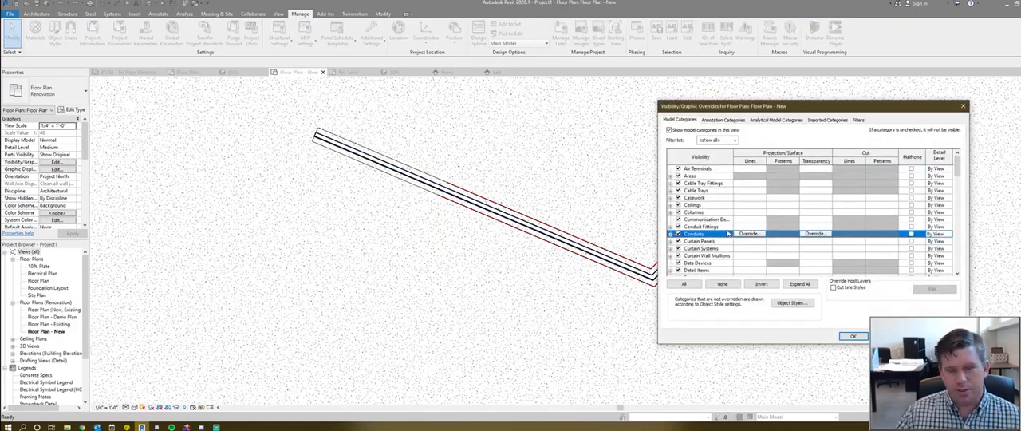
key("l")
key("l")
key("Right")
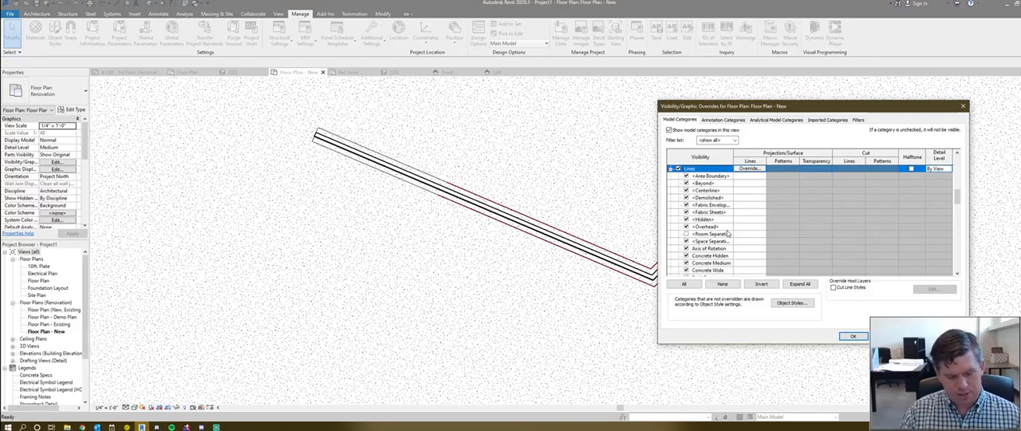
key("f")
left_click(850, 335)
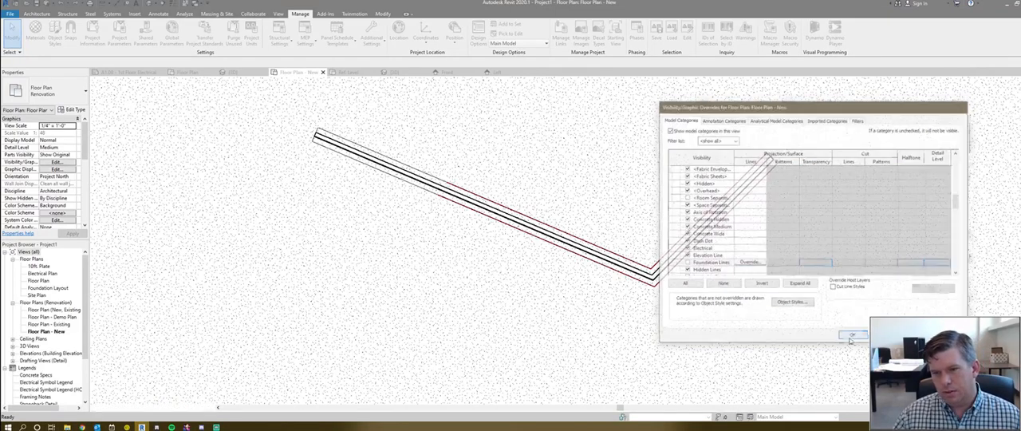
- Join the floor slab with the wall foundation under the long wall of the pair traced with foundation lines
scroll(611, 255, "down", 4)
scroll(623, 294, "up", 5)
scroll(624, 295, "up", 2)
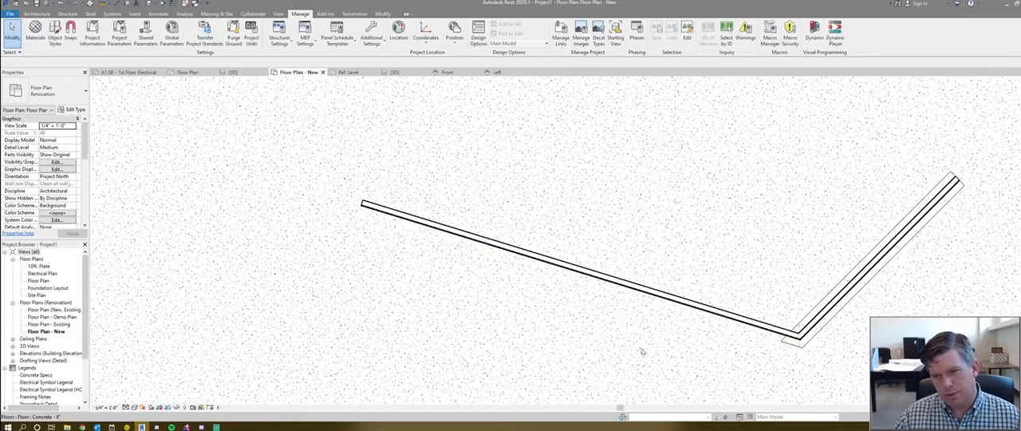
scroll(638, 343, "down", 5)
scroll(690, 156, "up", 6)
scroll(682, 160, "down", 3)
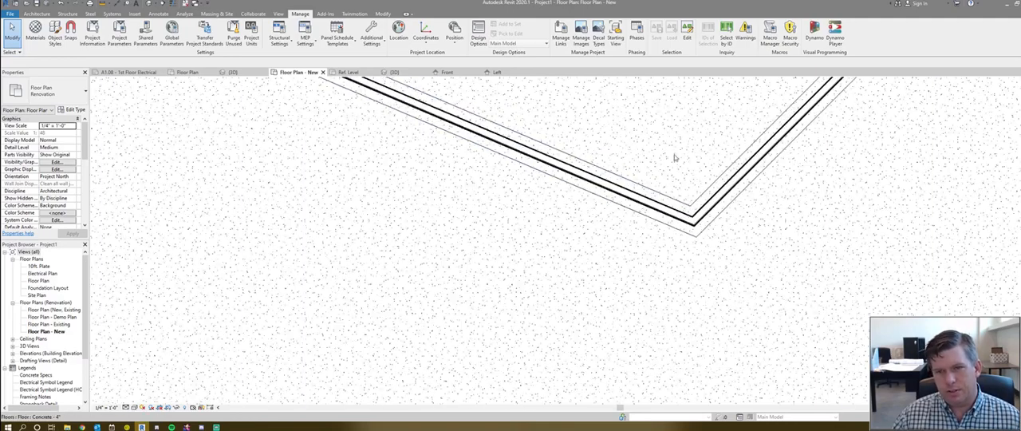
scroll(558, 255, "up", 2)
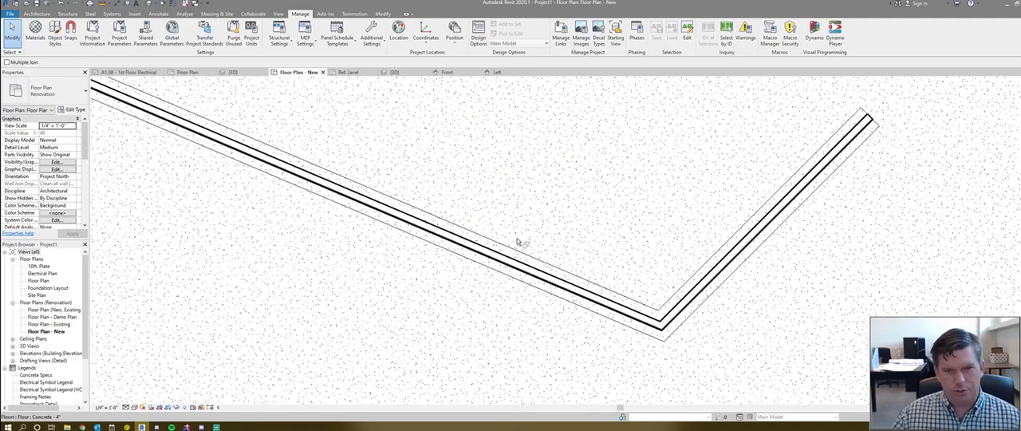
left_click(532, 240)
left_click(536, 260)
key("Escape")
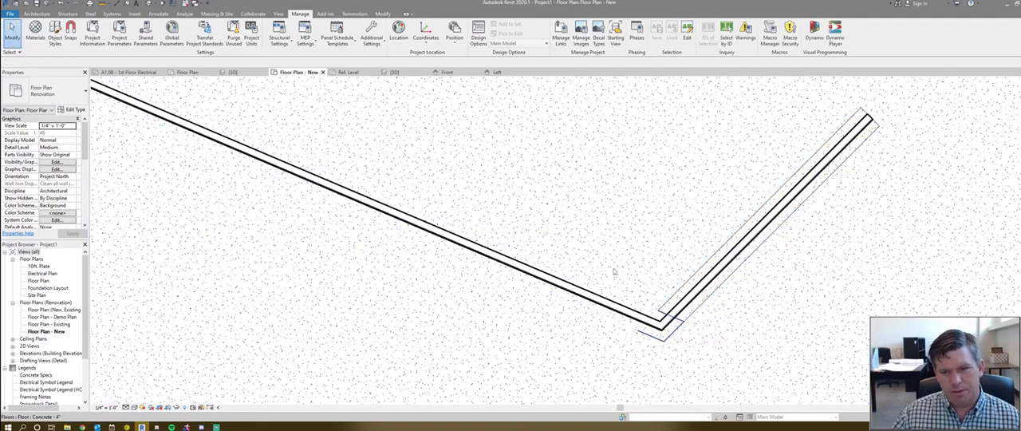
- Show the Foundation Lines line style again in the Floor Plan - New view's visibility overrides
key("v")
key("v")
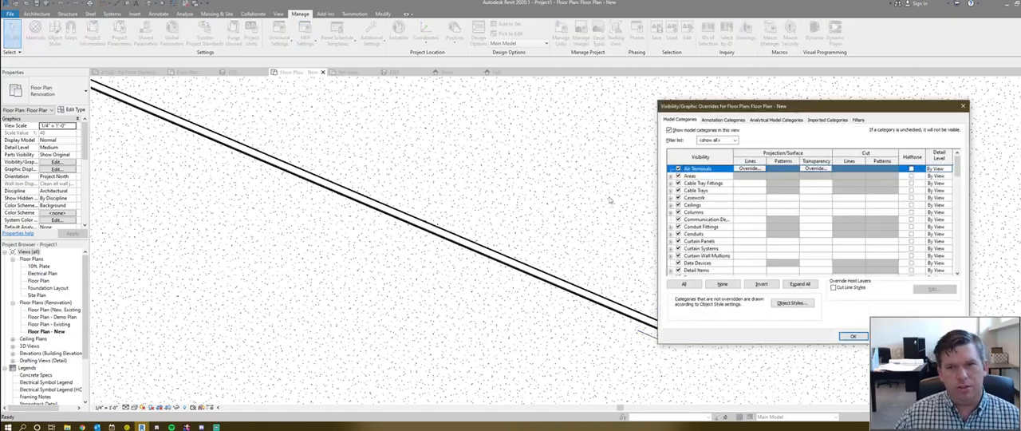
left_click(706, 205)
key("f")
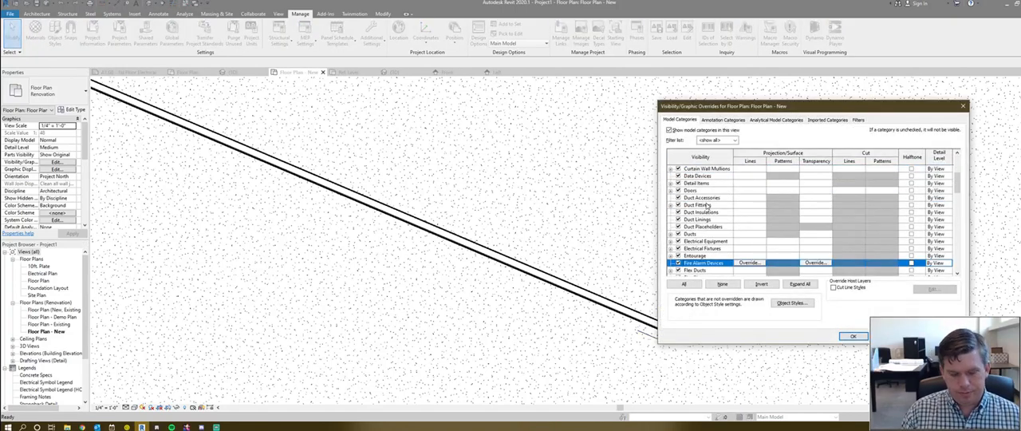
key("l")
key("Down")
key("Down")
key("Down")
key("Down")
key("Down")
key("Down")
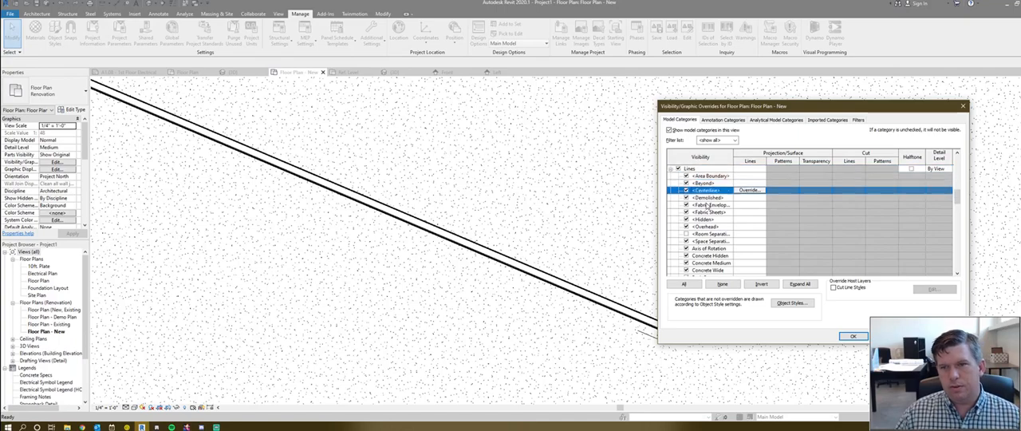
key("Down")
key("Down")
key("Down")
key("Down")
key("Down")
key("Down")
key("Down")
key("Down")
key("Down")
key("Down")
key("Down")
key("Down")
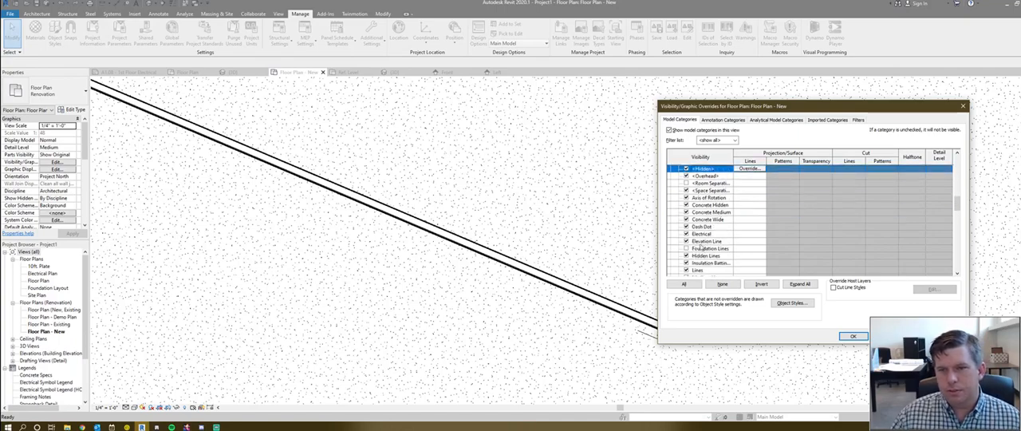
left_click(852, 335)
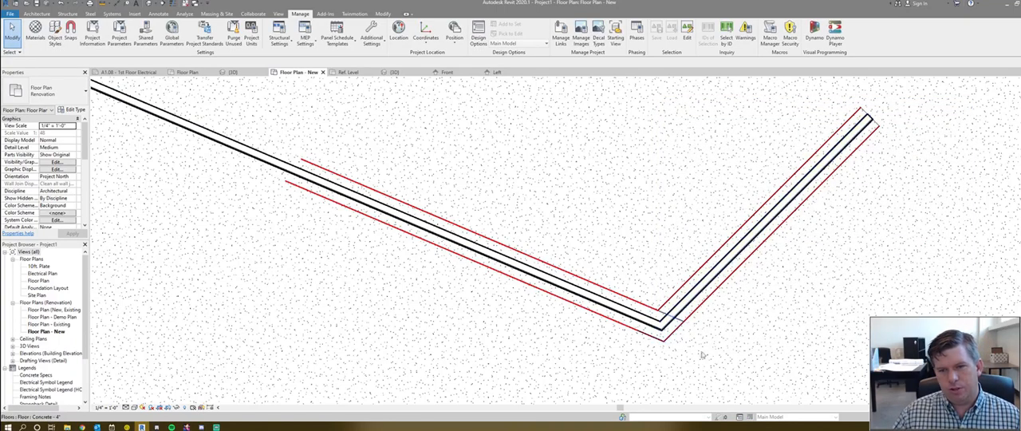
- Return to the project's 3D view showing the three wall pairs
scroll(551, 239, "down", 5)
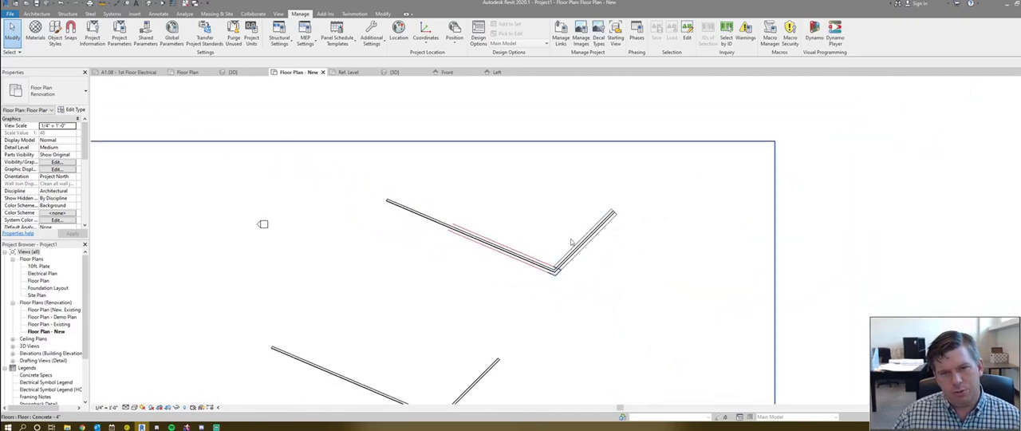
scroll(574, 203, "down", 3)
scroll(537, 256, "up", 2)
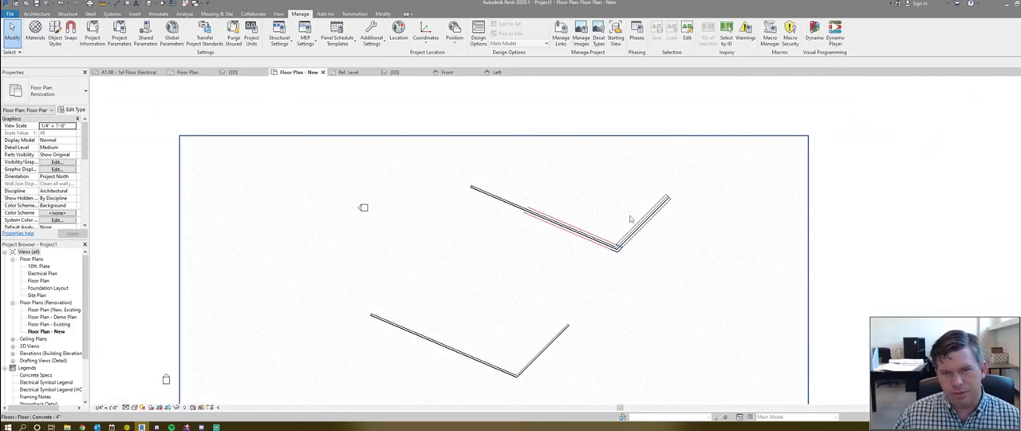
left_click(401, 72)
scroll(402, 142, "down", 3)
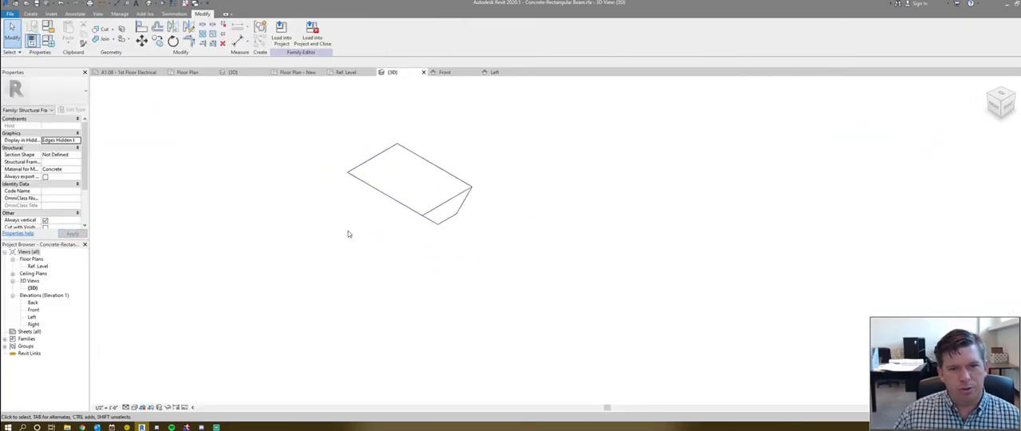
left_click(258, 77)
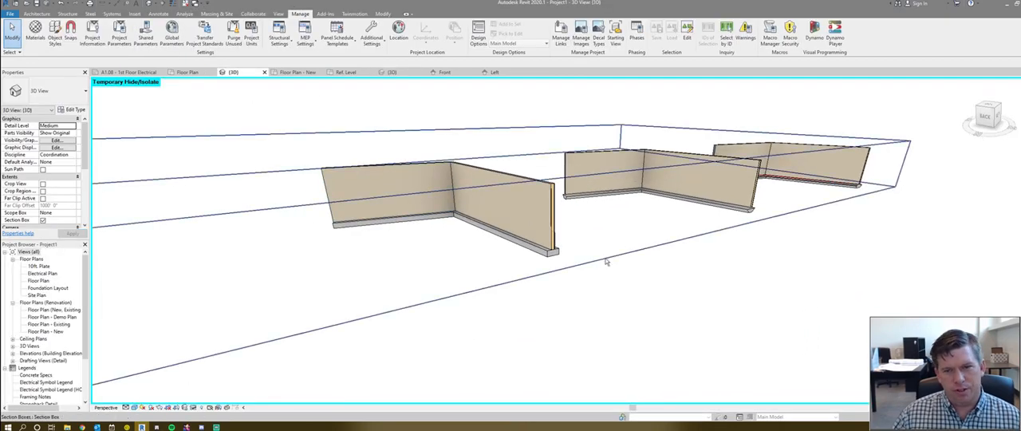
- Inspect the foundation line along the short wall's footing of the nearest wall pair in 3D
scroll(522, 288, "up", 4)
scroll(522, 288, "down", 3)
scroll(524, 260, "up", 5)
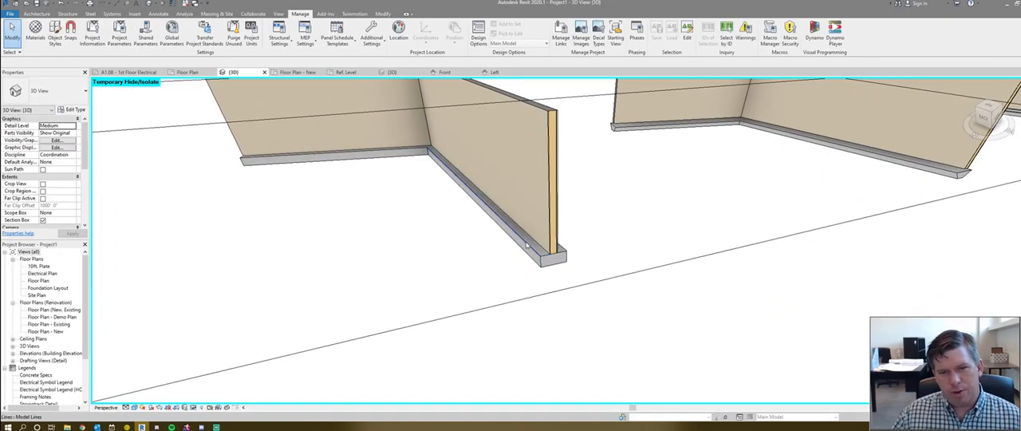
left_click(402, 150)
left_click(402, 150)
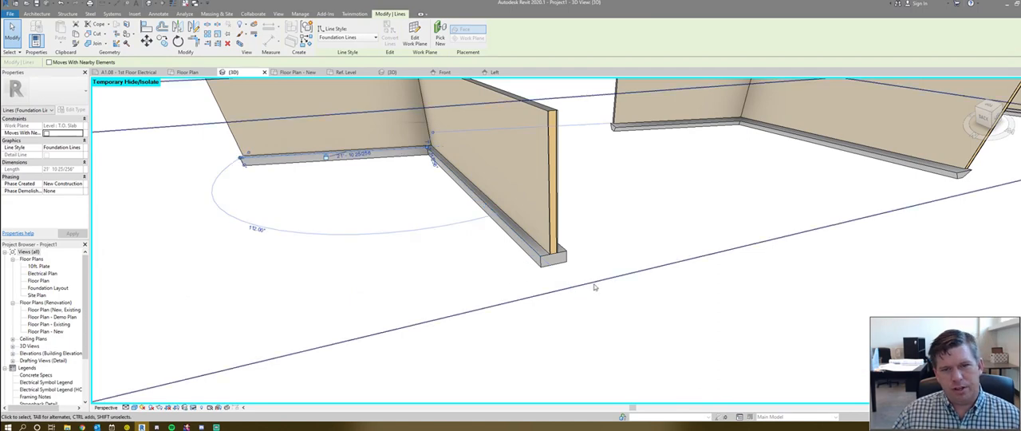
scroll(579, 269, "down", 2)
left_click(579, 270)
middle_click_drag(567, 319, 682, 304, "shift")
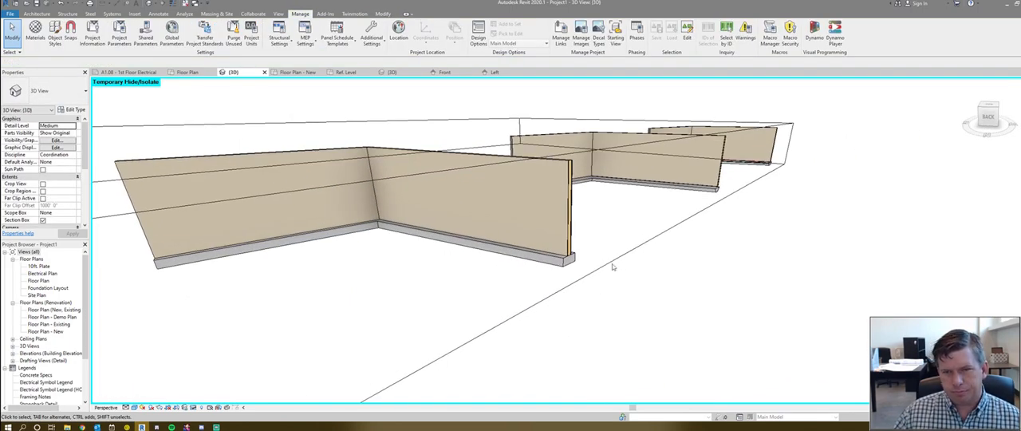
middle_click_drag(611, 266, 613, 242, "shift")
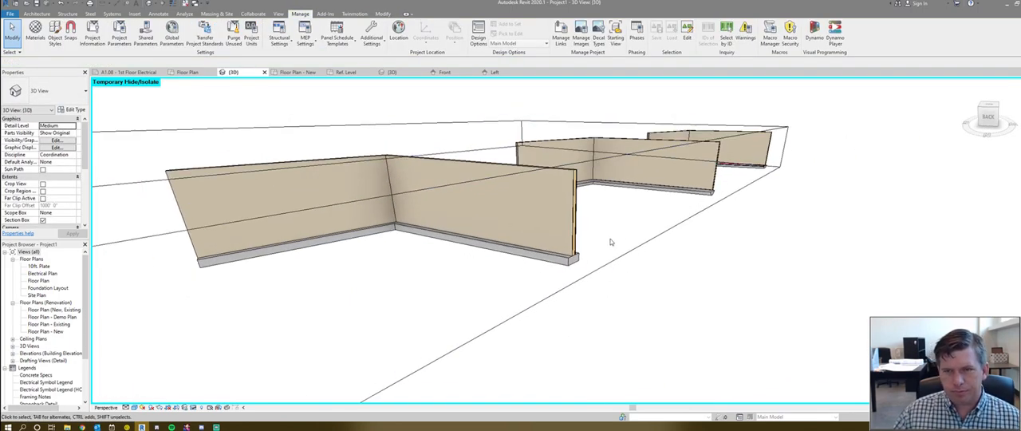
- Review the type properties of the wall foundation under the nearest pair's long wall
left_click(566, 265)
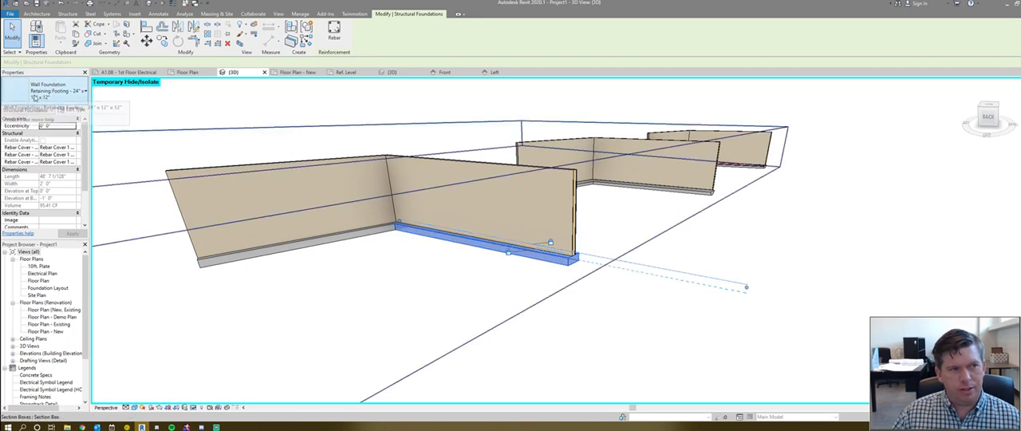
left_click(75, 110)
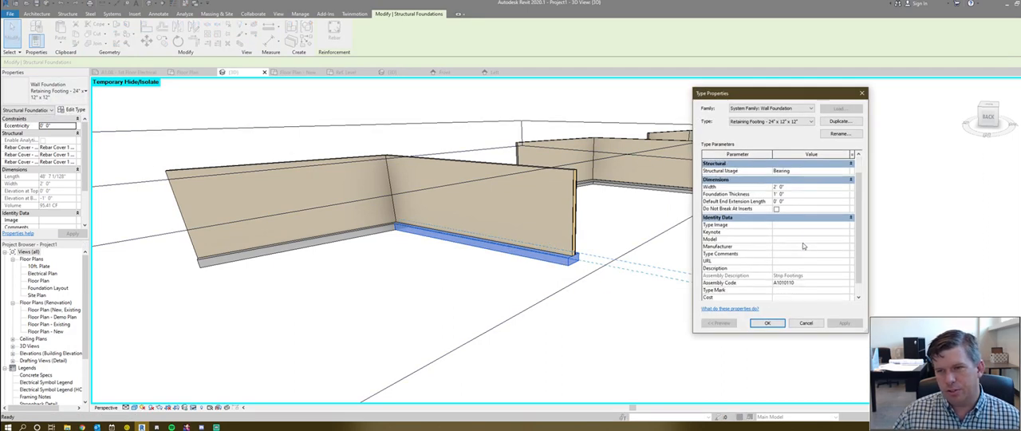
left_click(806, 323)
scroll(667, 315, "down", 8)
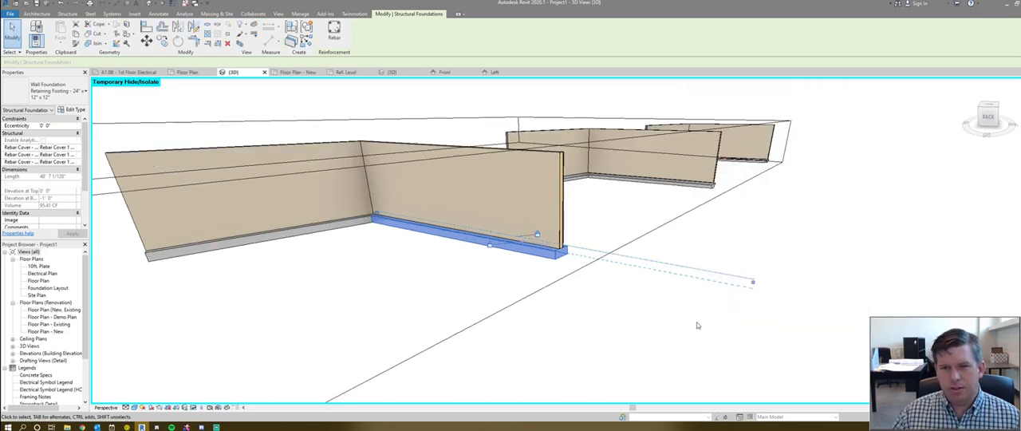
key("Escape")
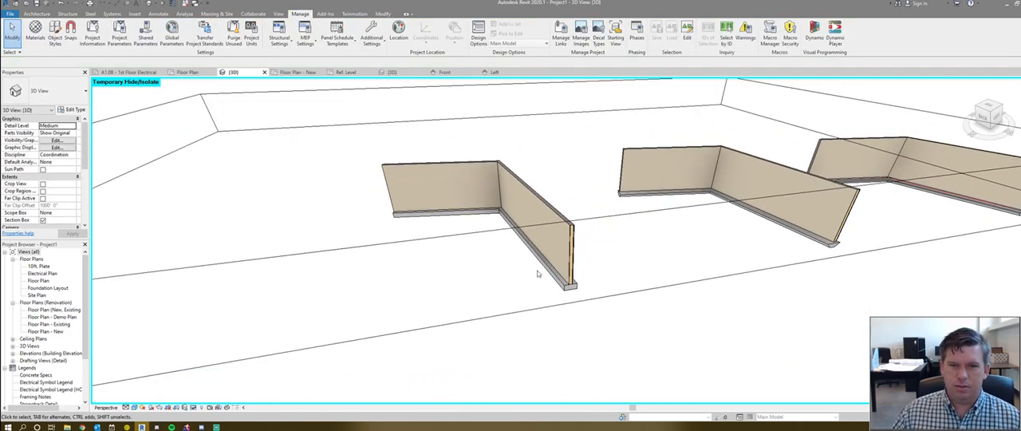
- Check the Structural Usage parameter in the same wall foundation's type properties and compare the three footings in 3D
middle_click_drag(942, 230, 873, 210)
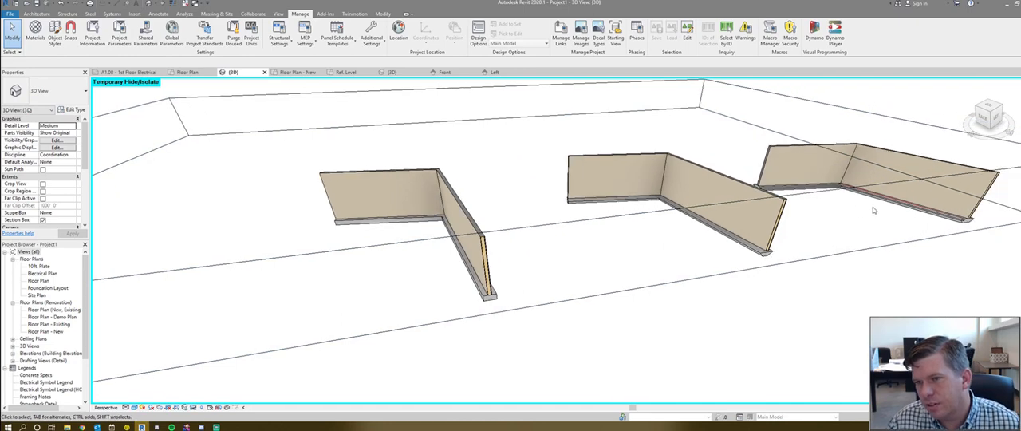
scroll(873, 210, "up", 3)
left_click(294, 337)
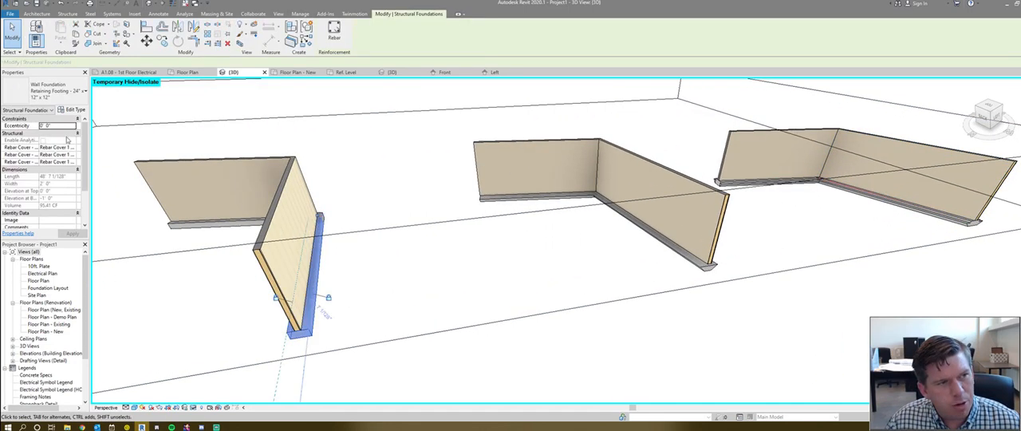
left_click(74, 110)
left_click(812, 188)
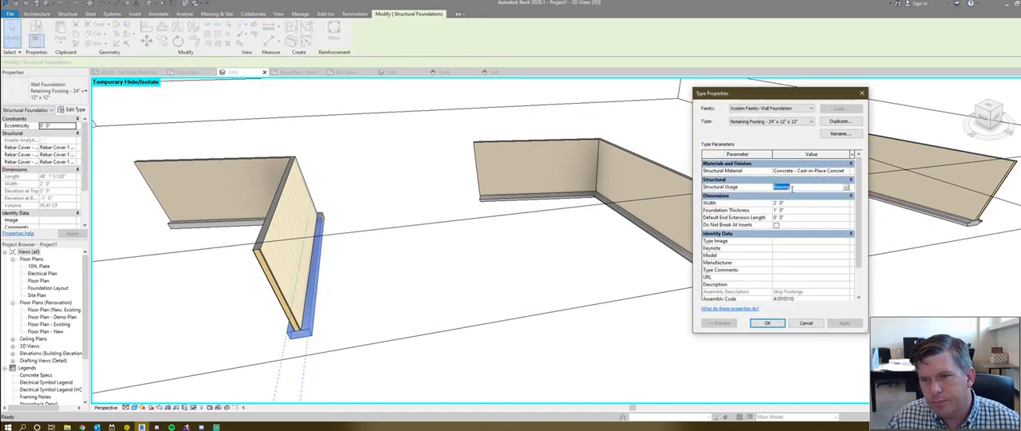
left_click(767, 323)
scroll(731, 269, "down", 3)
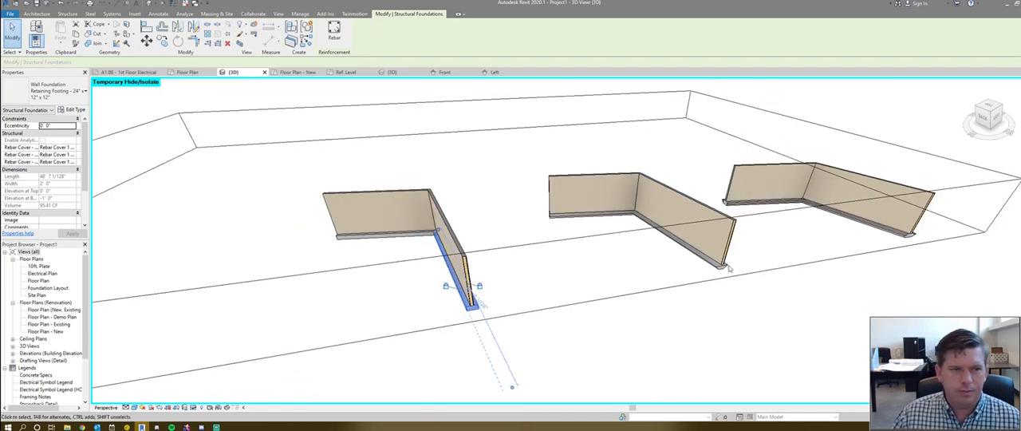
middle_click_drag(546, 301, 649, 298, "shift")
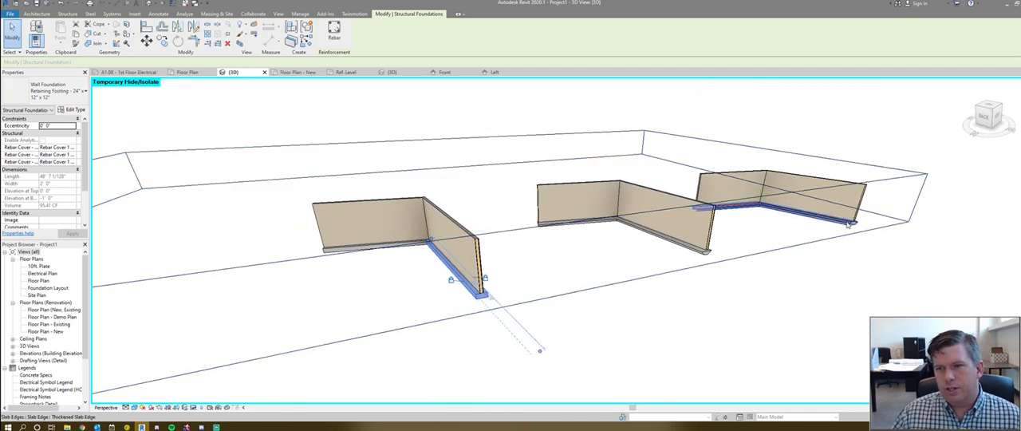
left_click(416, 323)
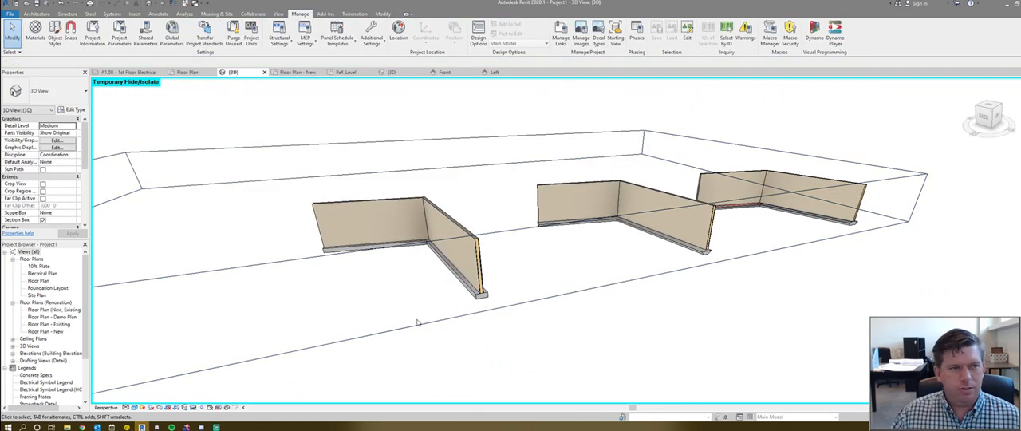
- Create a new family from the Profile.rft template
scroll(457, 307, "up", 3)
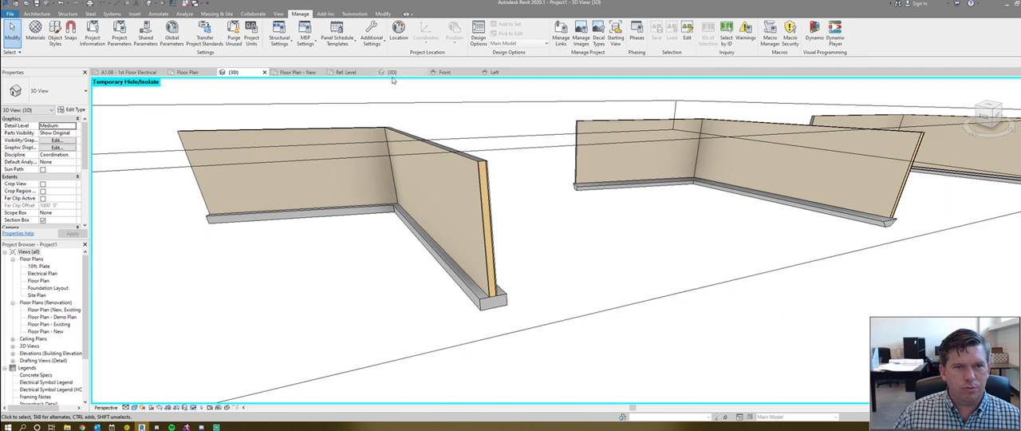
scroll(259, 192, "down", 2)
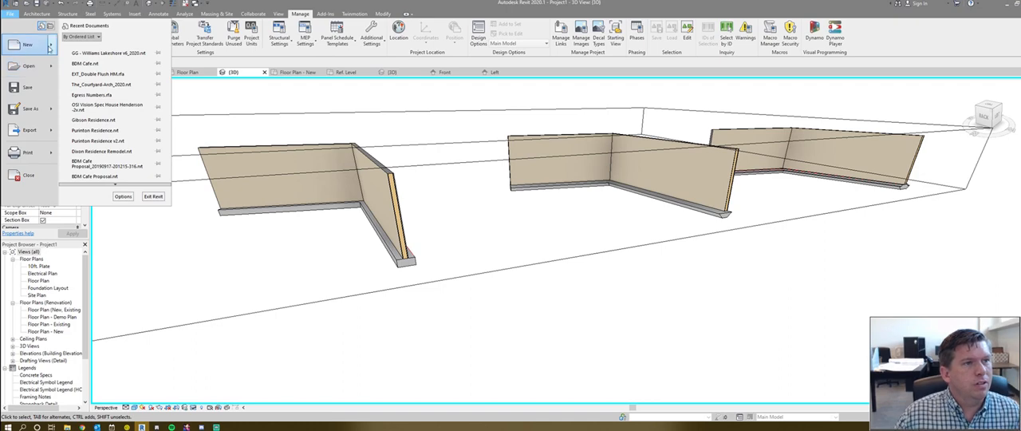
mouse_move(50, 47)
left_click(88, 70)
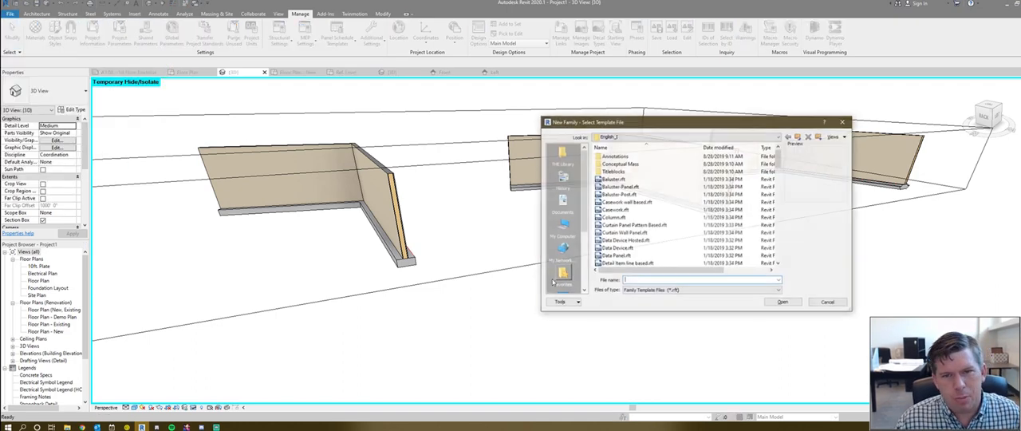
left_click(614, 235)
type("pro")
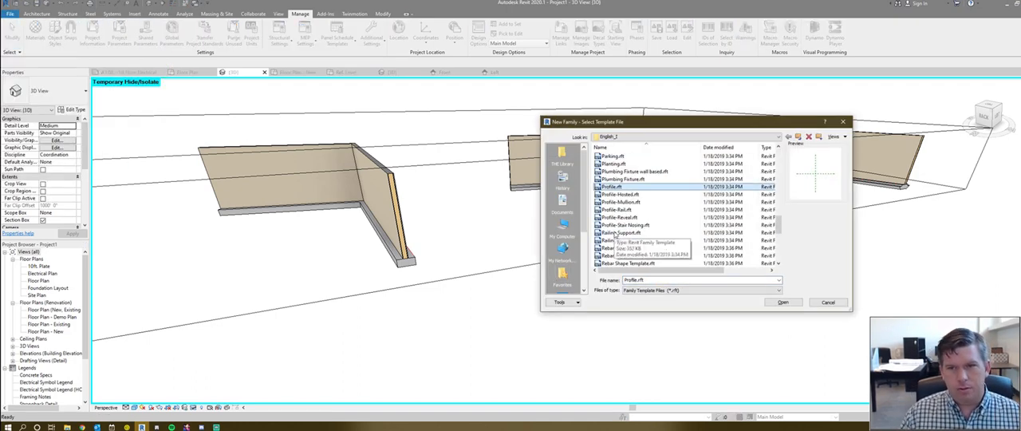
key("Tab")
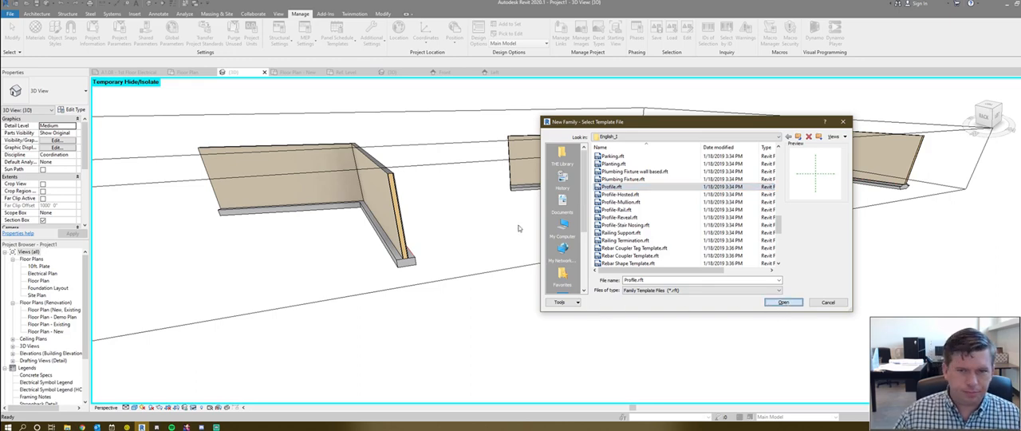
key("Return")
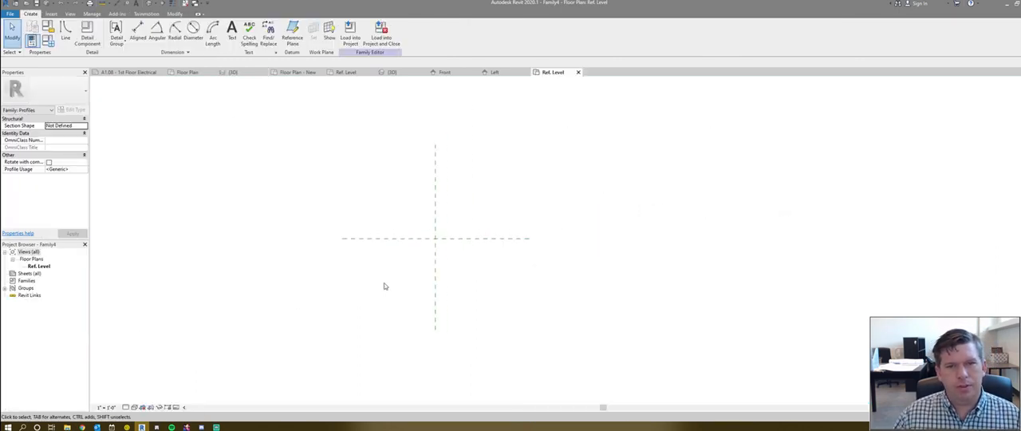
scroll(471, 273, "down", 1)
middle_click_drag(450, 267, 384, 253)
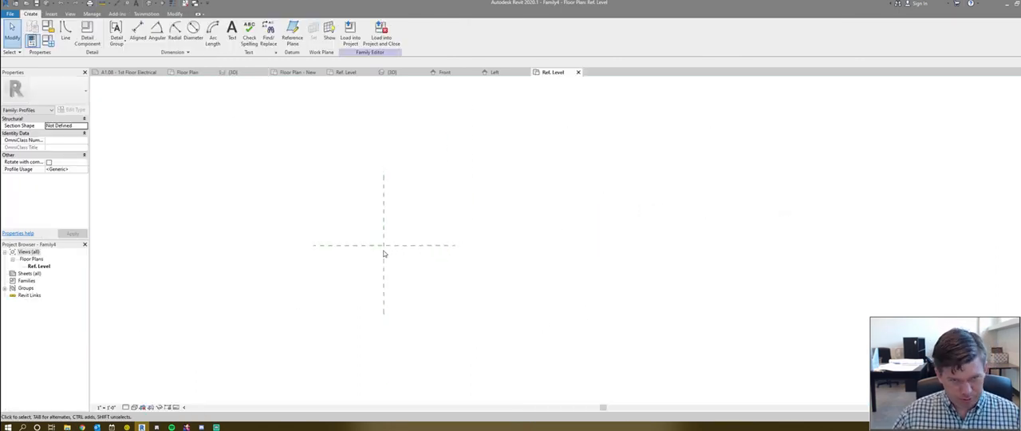
scroll(382, 248, "down", 2)
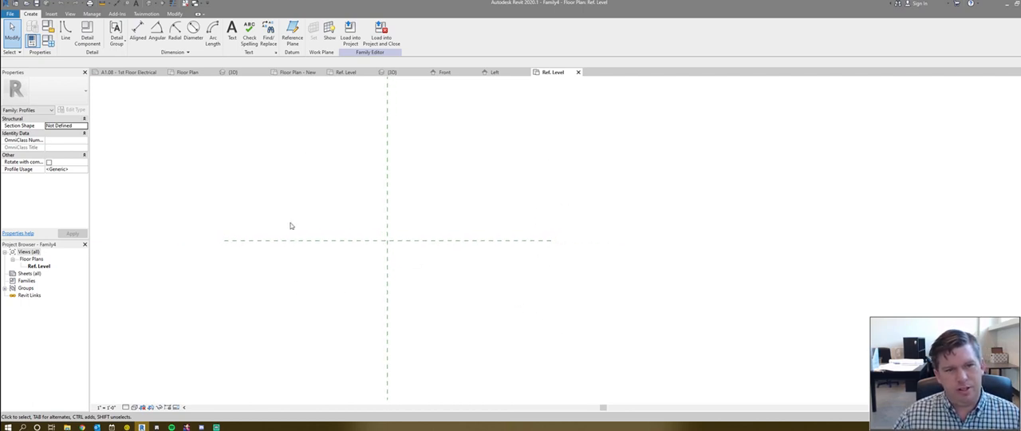
middle_click_drag(417, 272, 560, 254)
scroll(561, 254, "down", 2)
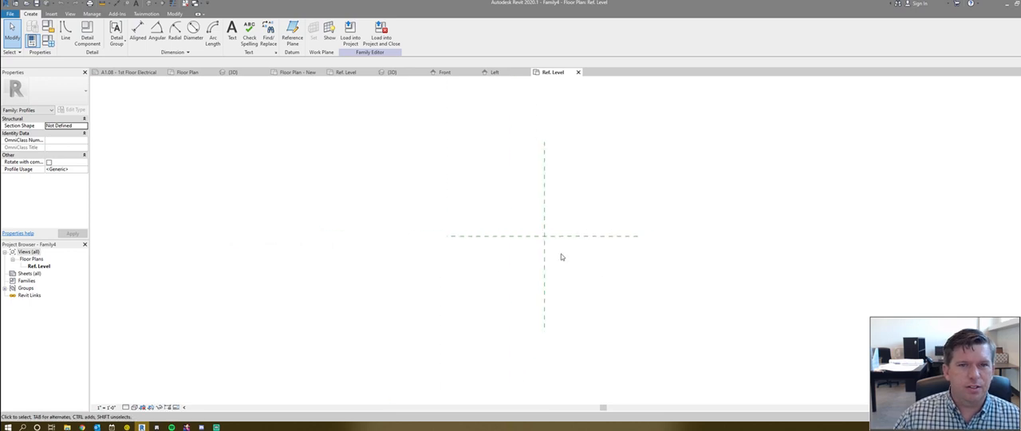
scroll(617, 235, "up", 2)
middle_click_drag(617, 234, 473, 221)
scroll(473, 221, "down", 2)
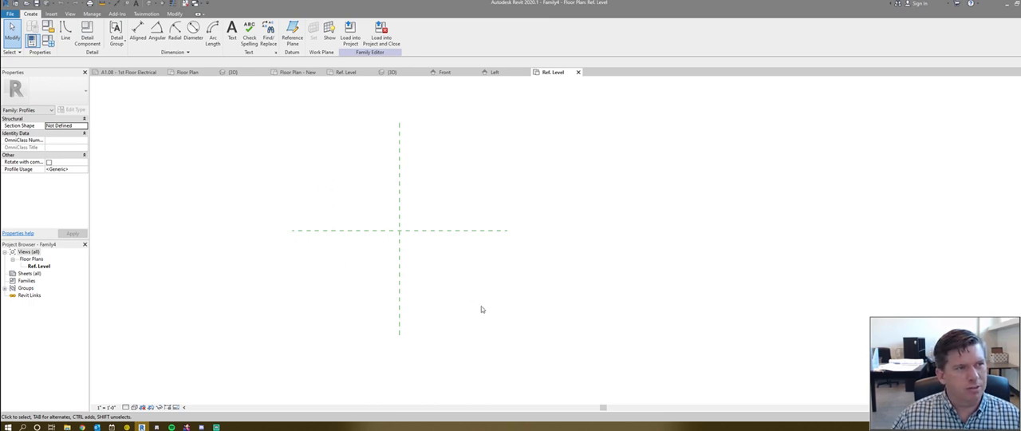
scroll(451, 278, "up", 1)
middle_click_drag(450, 278, 418, 247)
middle_click_drag(378, 137, 414, 179)
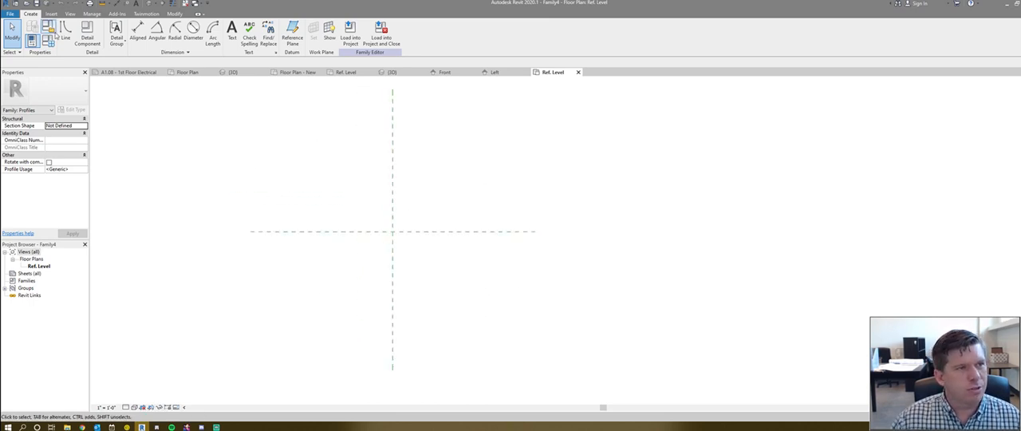
- Sketch a closed triangular profile from the reference planes' intersection, about 1'-6" wide and about 1'-8 3/4" deep, below the horizontal plane
left_click(57, 34)
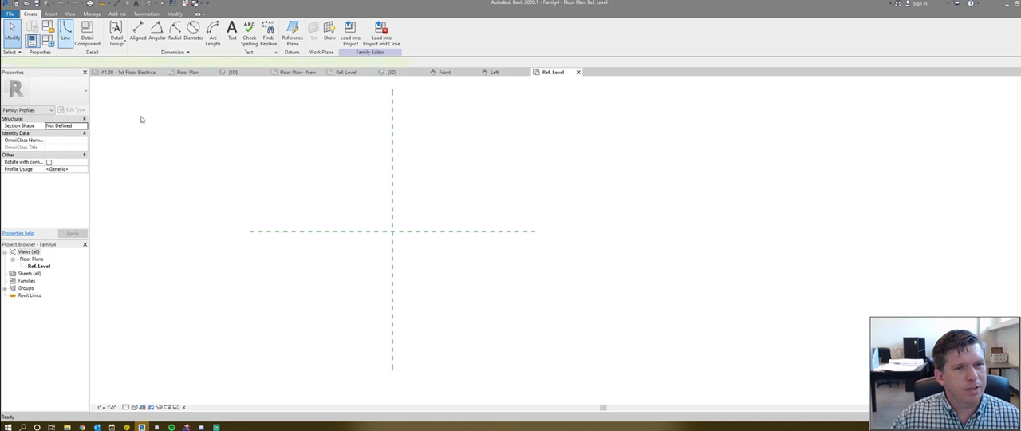
left_click(391, 232)
left_click(477, 231)
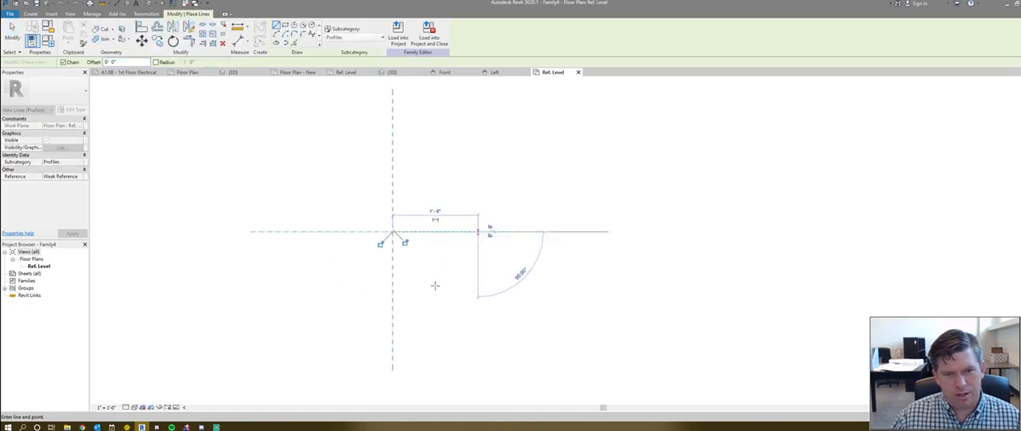
left_click(392, 328)
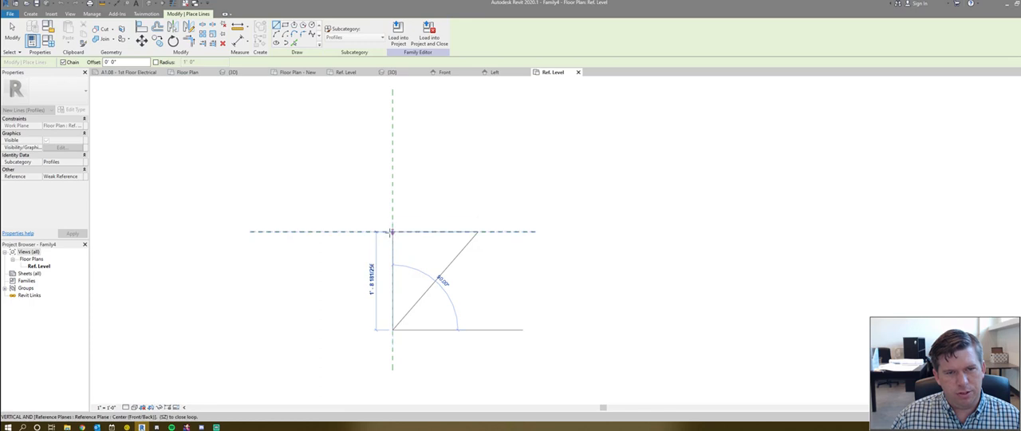
left_click(391, 232)
key("Escape")
key("Escape")
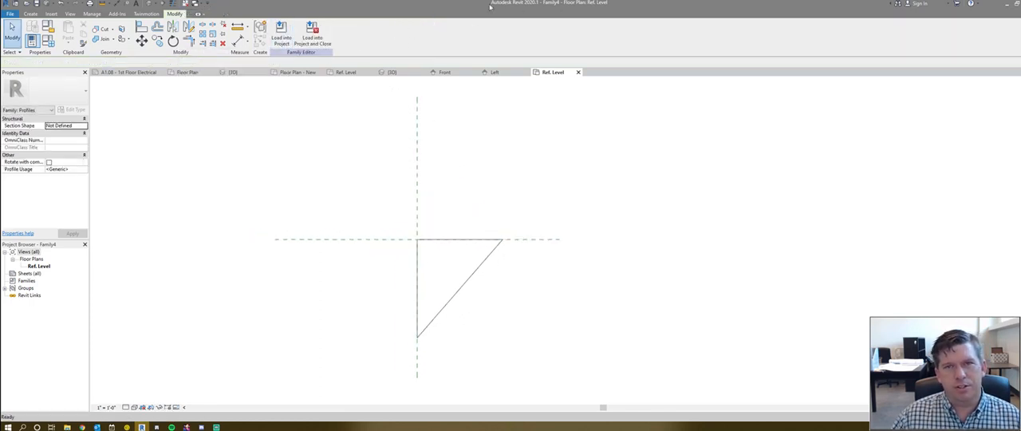
- Load the triangular profile family into Project1 and return to its 3D view
left_click(282, 35)
left_click(496, 274)
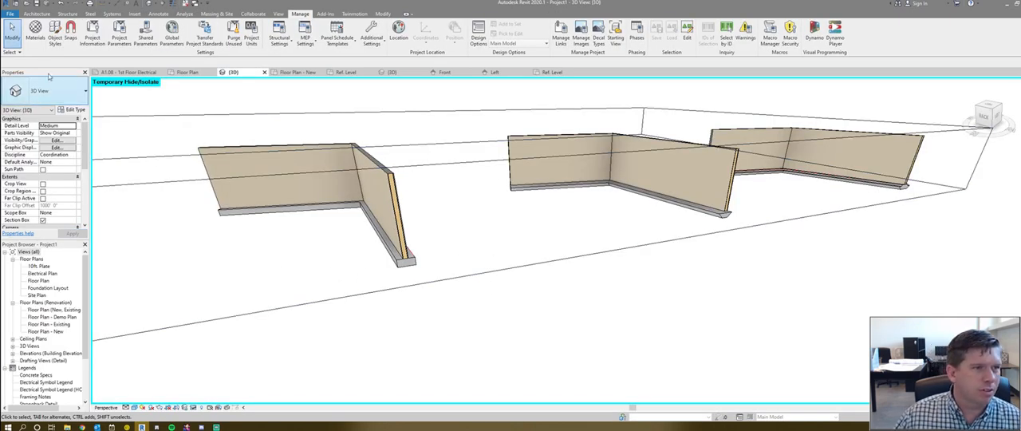
middle_click_drag(262, 143, 227, 105, "shift")
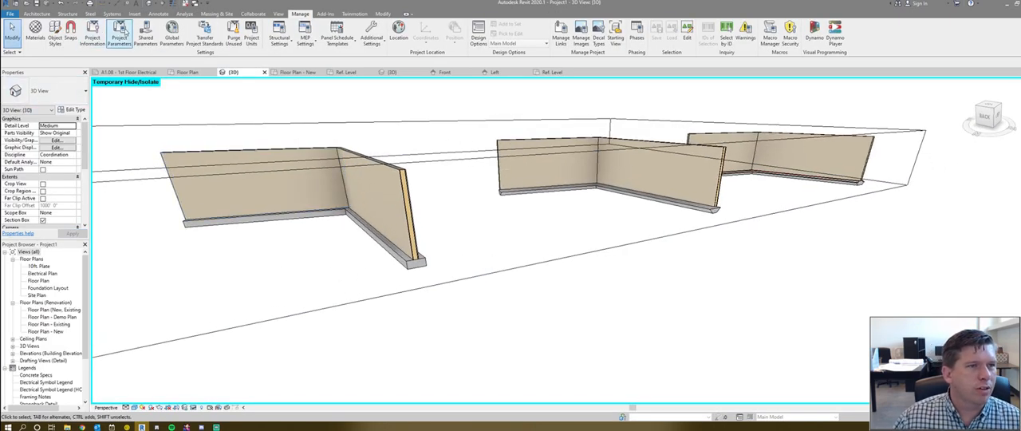
- Start a floor slab edge and set the Thickened Slab Edge type's profile to Family4 : Family4
left_click(70, 14)
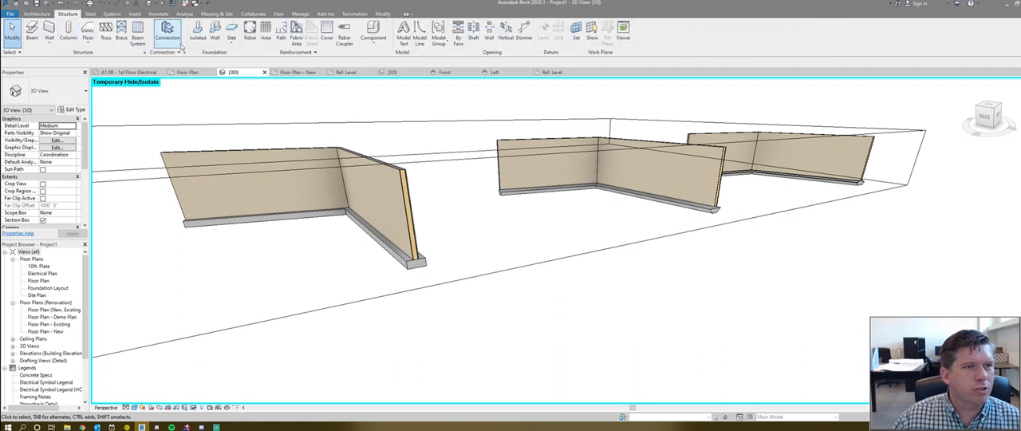
left_click(231, 42)
left_click(196, 73)
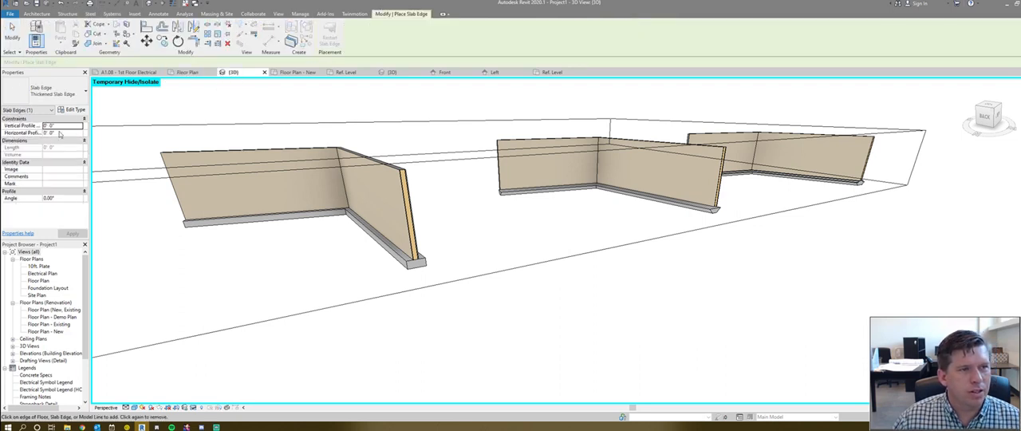
left_click(73, 110)
left_click(771, 122)
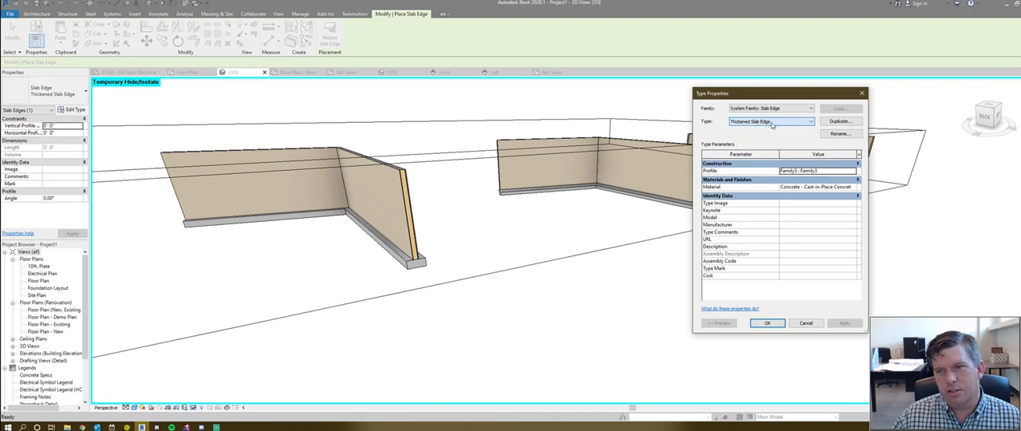
left_click(851, 171)
left_click(801, 189)
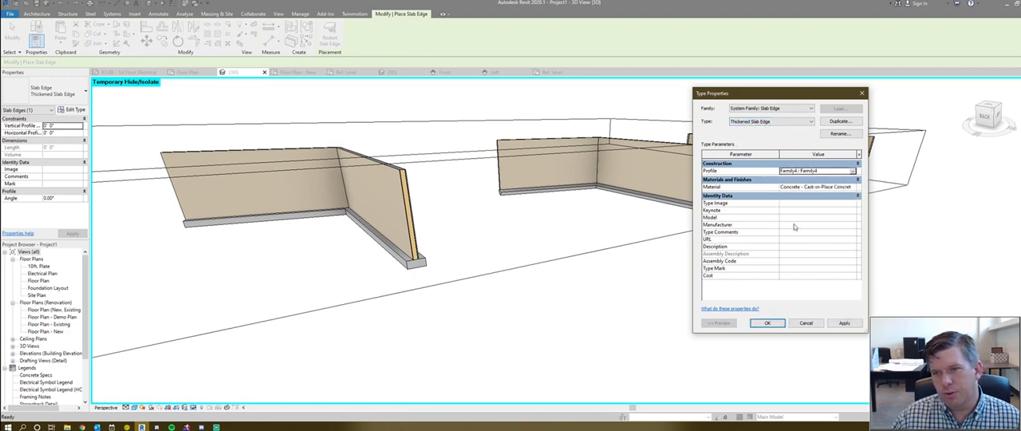
left_click(767, 323)
- Place the thickened slab edge along both sides of the nearest wall pair's footing and inspect it from several angles
left_click(384, 249)
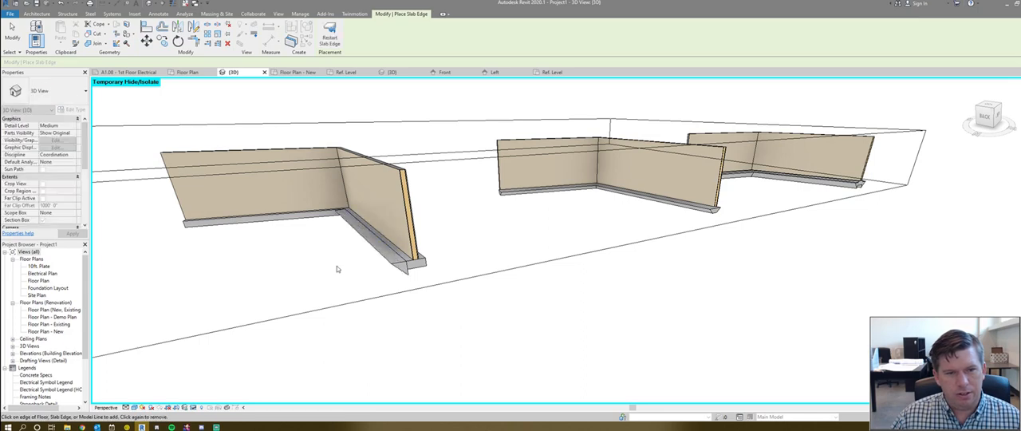
middle_click_drag(305, 220, 463, 229, "shift")
scroll(447, 227, "up", 3)
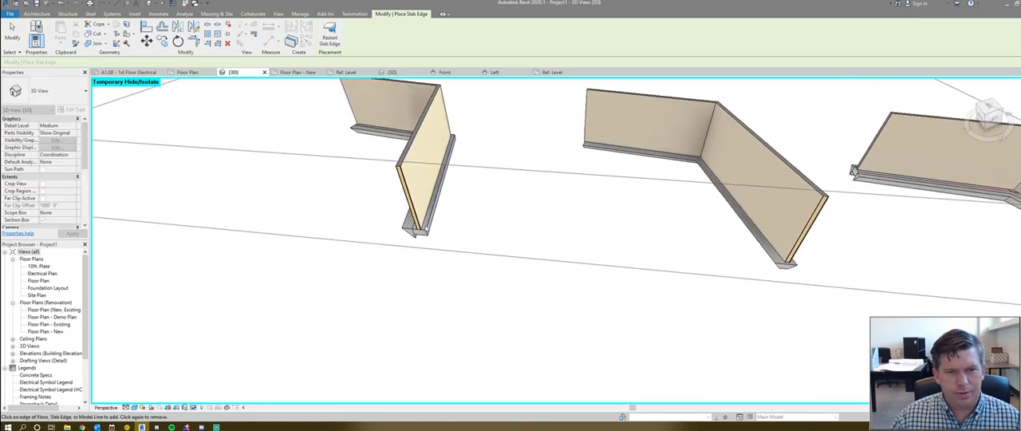
middle_click_drag(340, 232, 405, 192, "shift")
middle_click_drag(595, 207, 347, 207, "shift")
scroll(448, 191, "up", 2)
key("Escape")
left_click(449, 192)
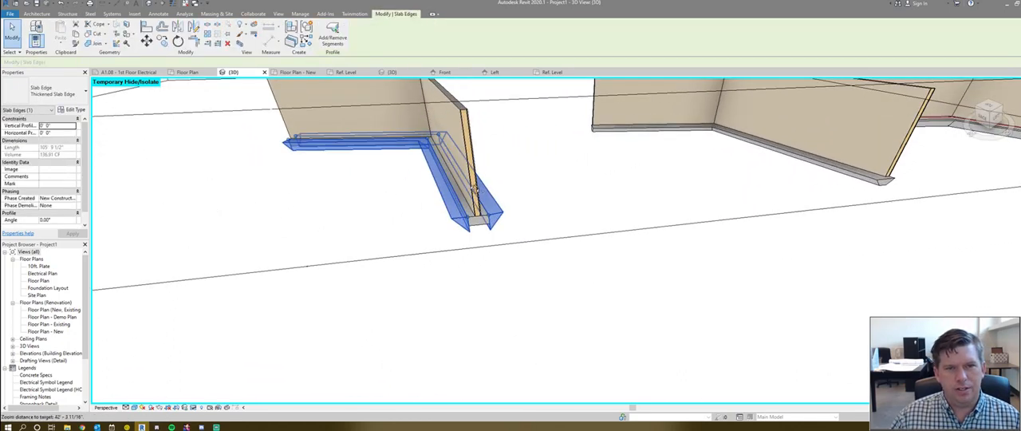
middle_click_drag(452, 194, 548, 165, "shift")
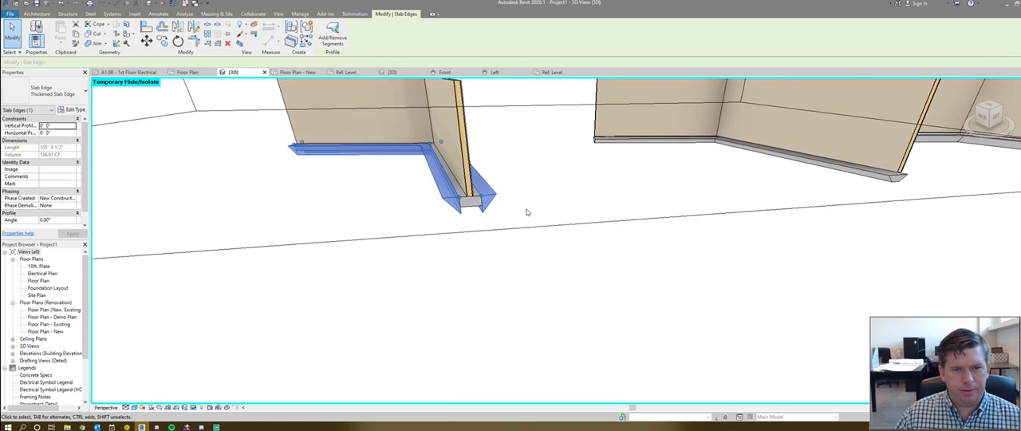
key("Escape")
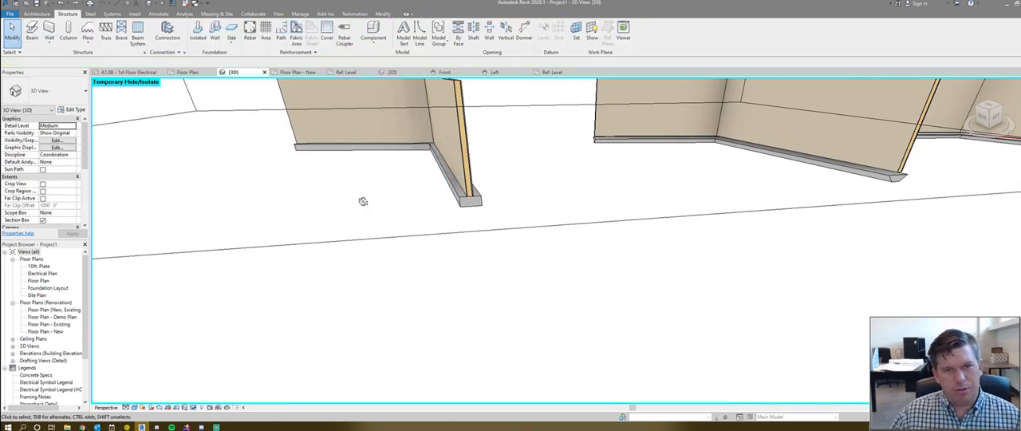
middle_click_drag(362, 200, 388, 199, "shift")
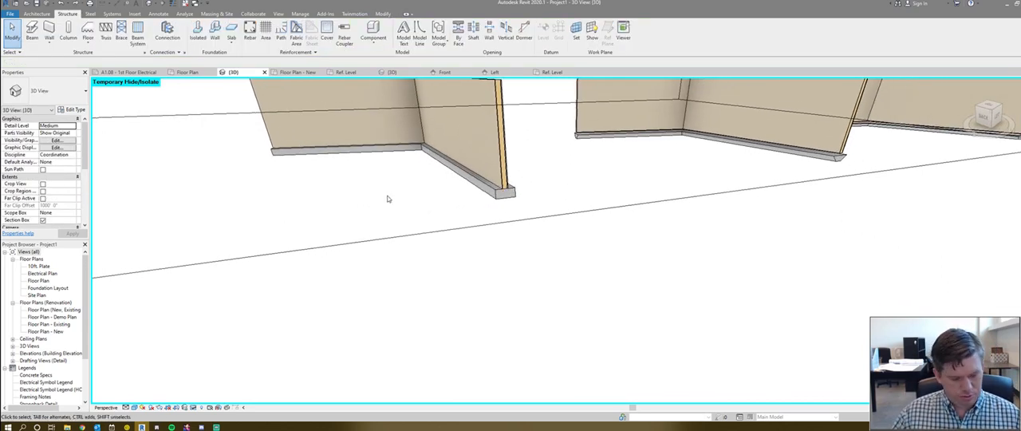
- Try to remove a segment from the nearest footing's slab edge, and delete the slab edge
left_click(485, 191)
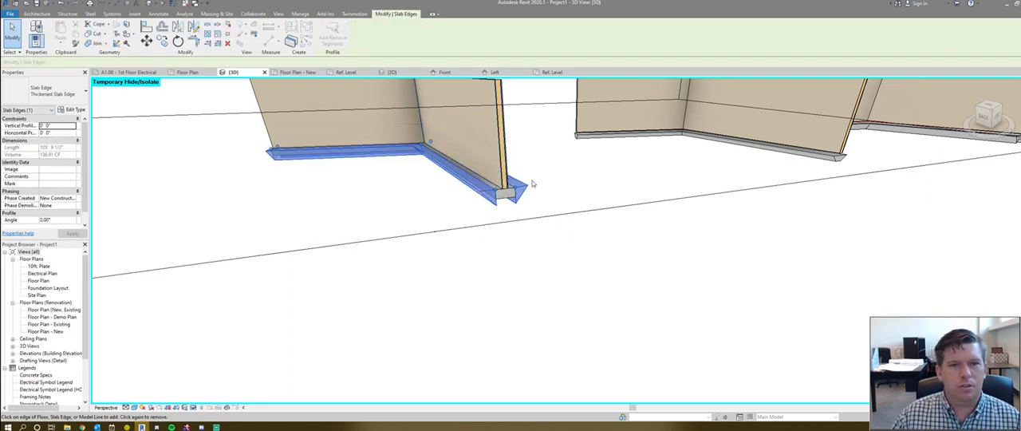
middle_click_drag(529, 186, 433, 214, "shift")
left_click(433, 213)
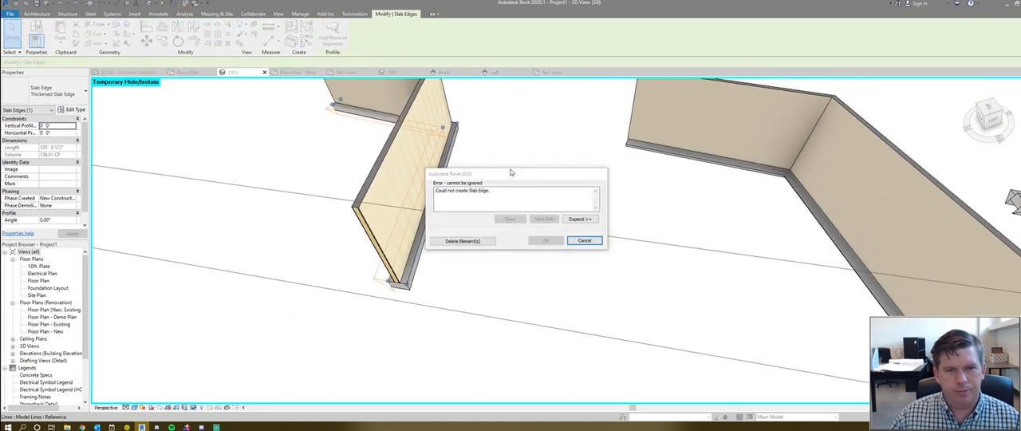
left_click(468, 239)
mouse_move(434, 267)
middle_mouse_down("shift")
mouse_move(367, 280)
mouse_move(436, 272)
middle_mouse_up("shift")
middle_click_drag(307, 279, 444, 252, "shift")
key("Escape")
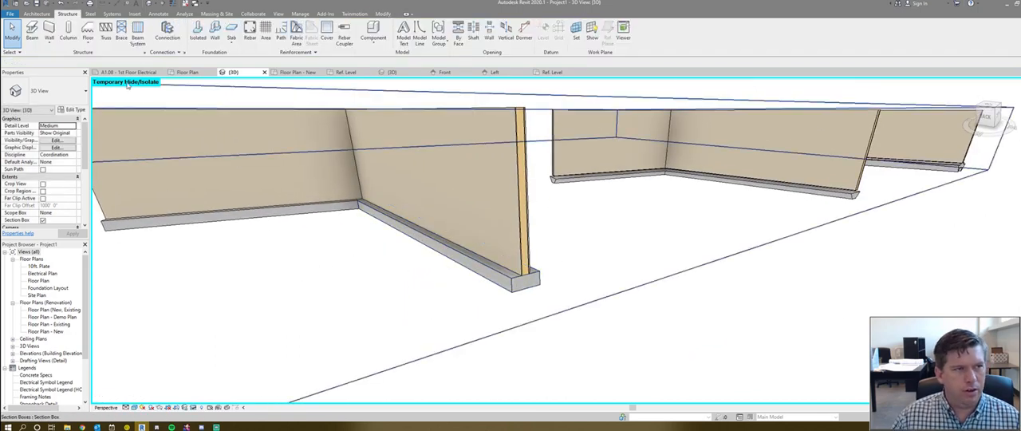
- Place a thickened slab edge along only the near side of the nearest pair's footing, following both walls
left_click(231, 41)
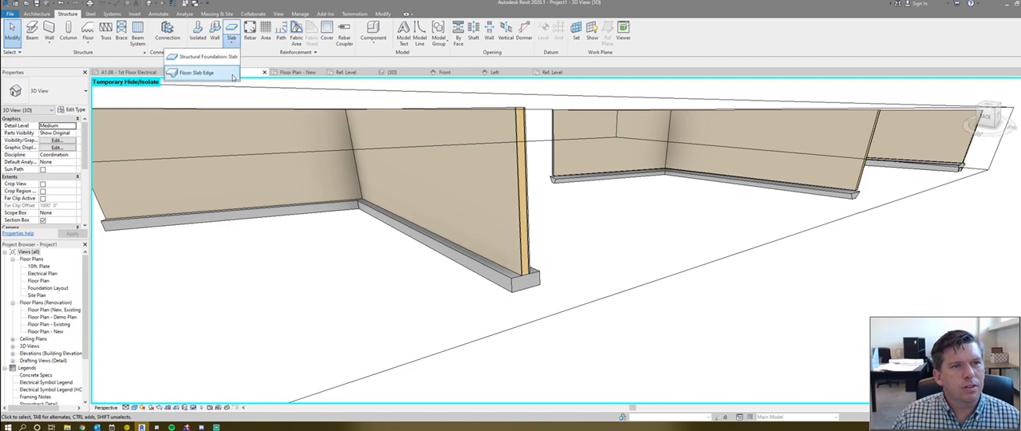
left_click(219, 75)
left_click(451, 255)
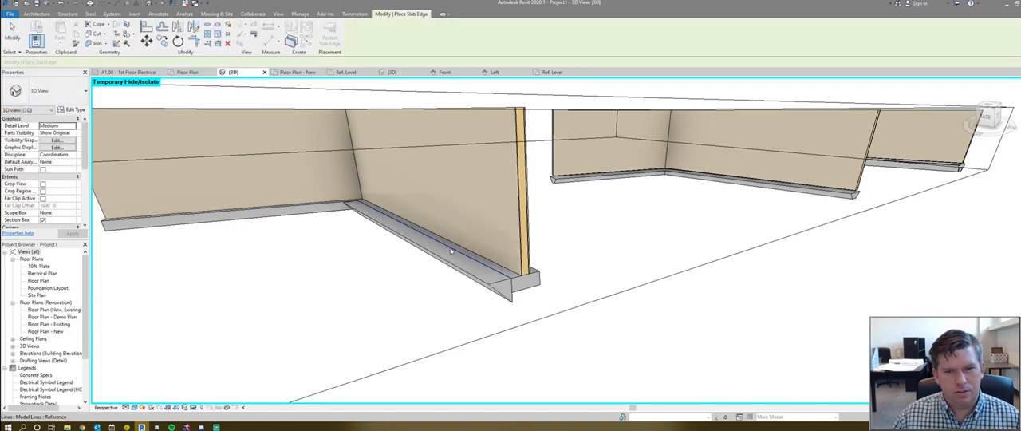
left_click(262, 223)
scroll(418, 217, "down", 4)
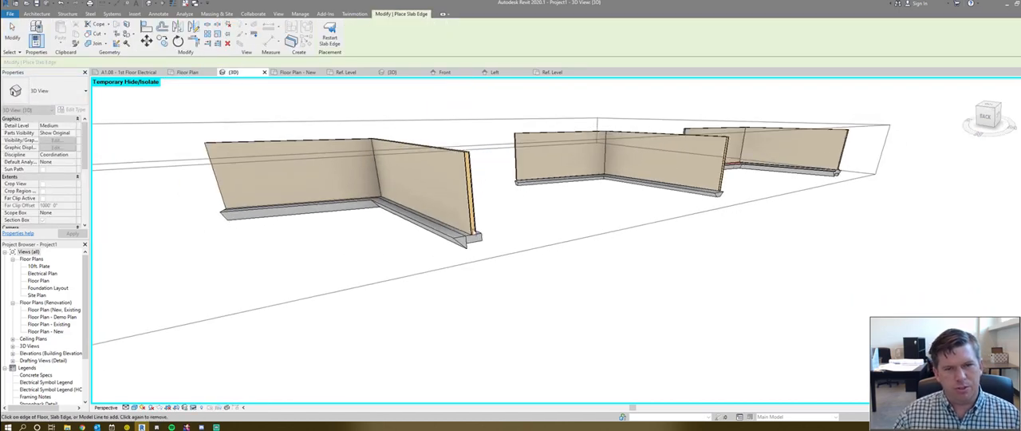
middle_click_drag(418, 217, 420, 237, "shift")
key("Escape")
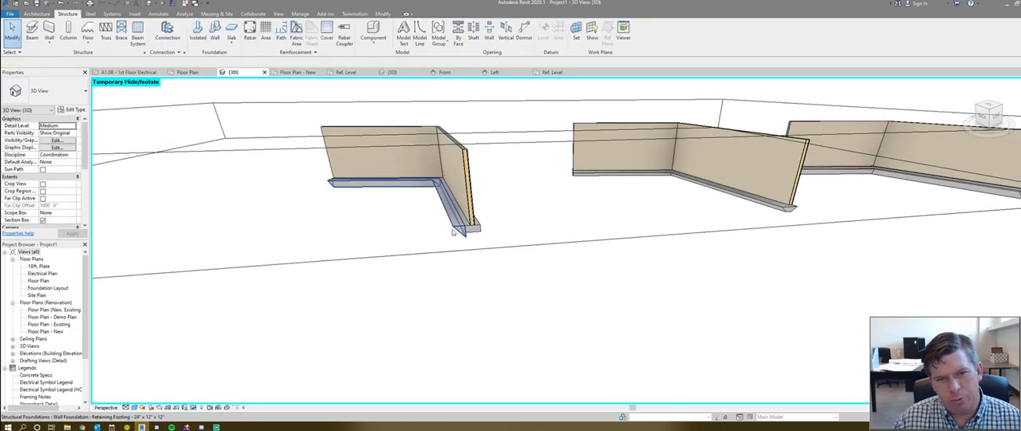
scroll(464, 231, "up", 2)
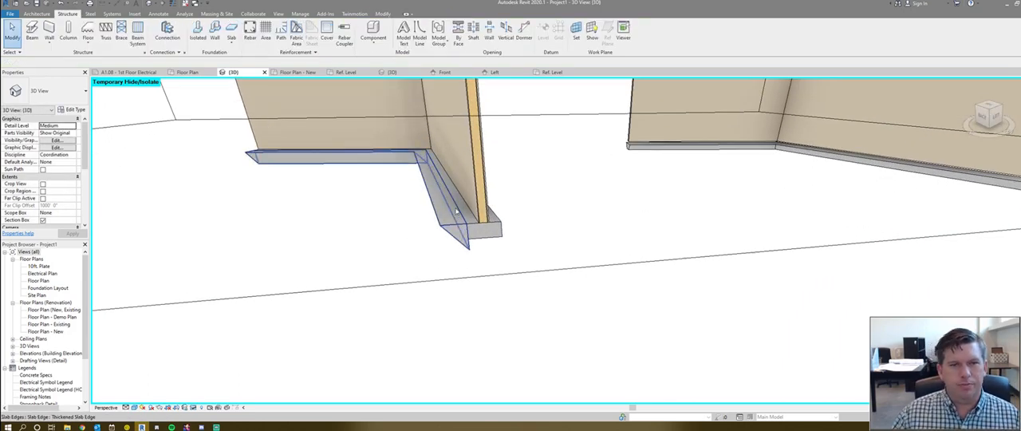
- Inspect the slab edge's end at the nearest wall footing, and return to the triangular profile family's Ref. Level view
scroll(451, 196, "up", 2)
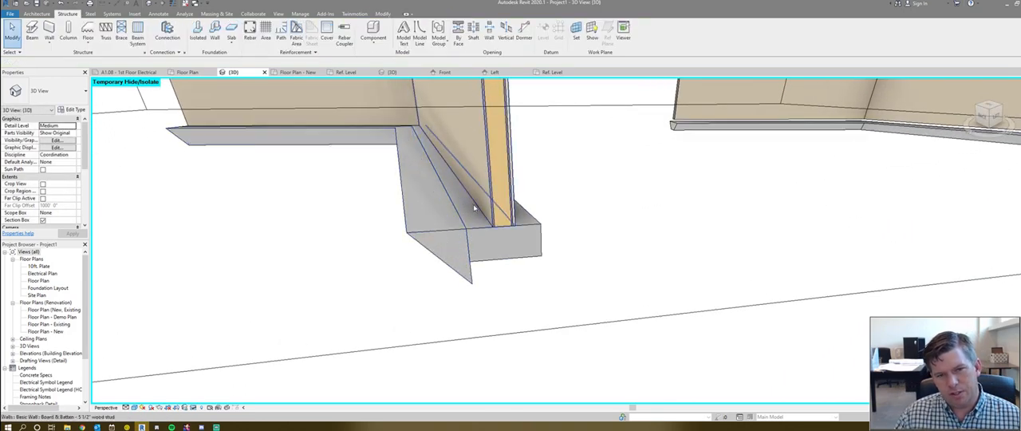
scroll(459, 212, "up", 1)
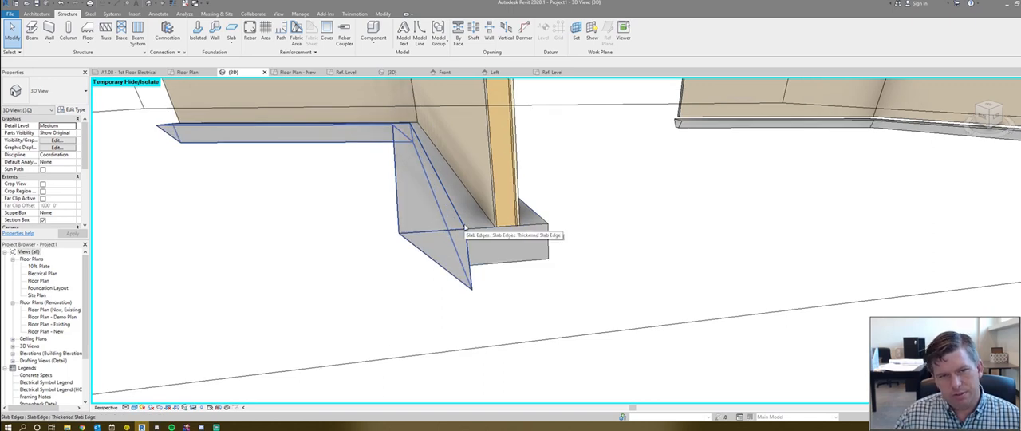
scroll(462, 230, "down", 1)
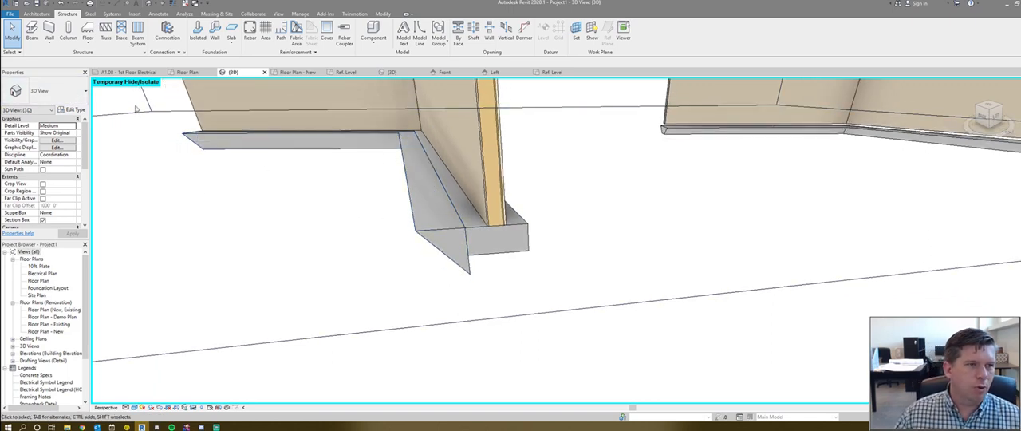
left_click(559, 74)
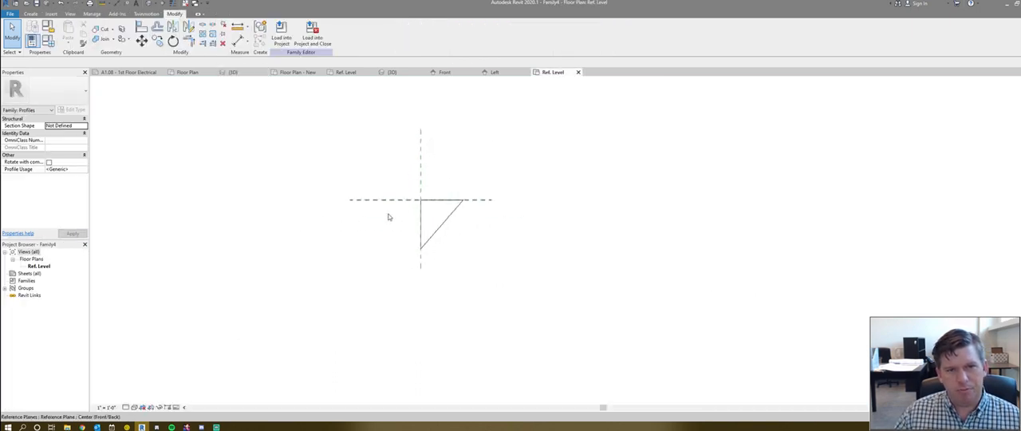
scroll(422, 210, "down", 1)
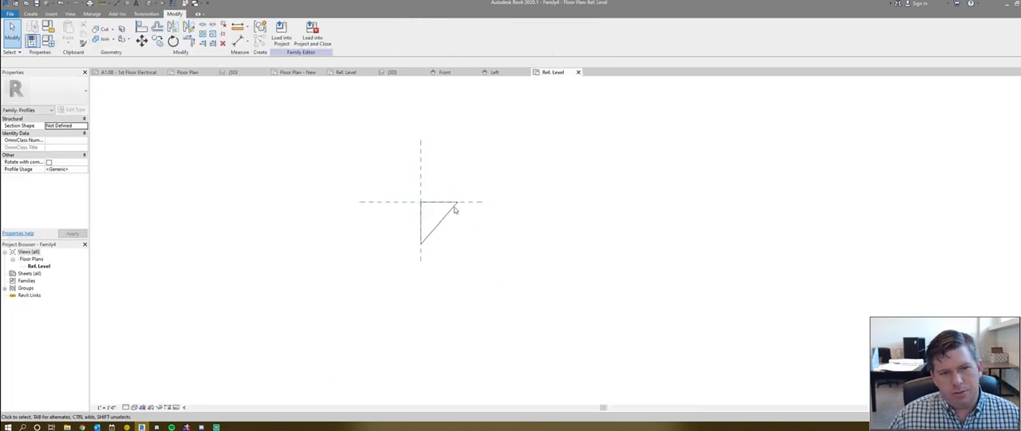
- Draw a roughly vertical reference plane just beyond the triangle's outer tip and a horizontal one just below its lowest point
scroll(408, 201, "down", 1)
key("r")
key("p")
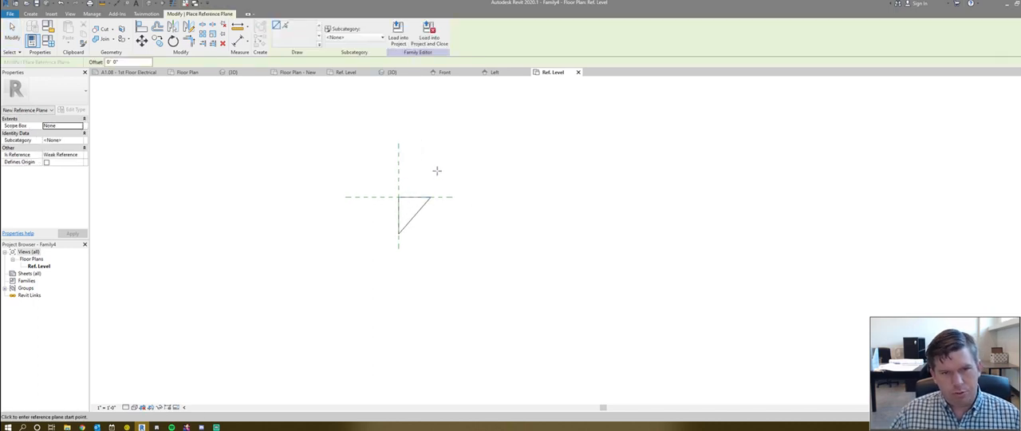
left_click(437, 168)
left_click(438, 271)
left_click(368, 239)
left_click(454, 242)
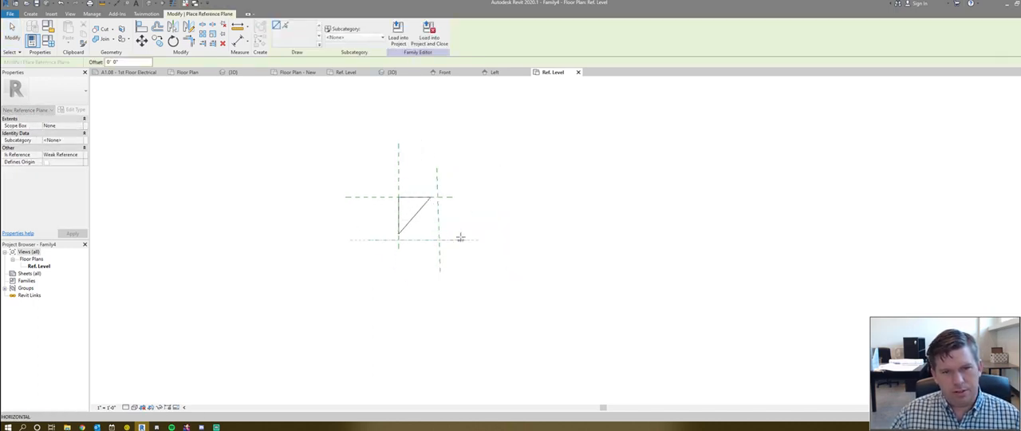
key("Escape")
key("Escape")
- Draw a horizontal reference plane across the triangle, slightly below its top edge
scroll(413, 233, "up", 2)
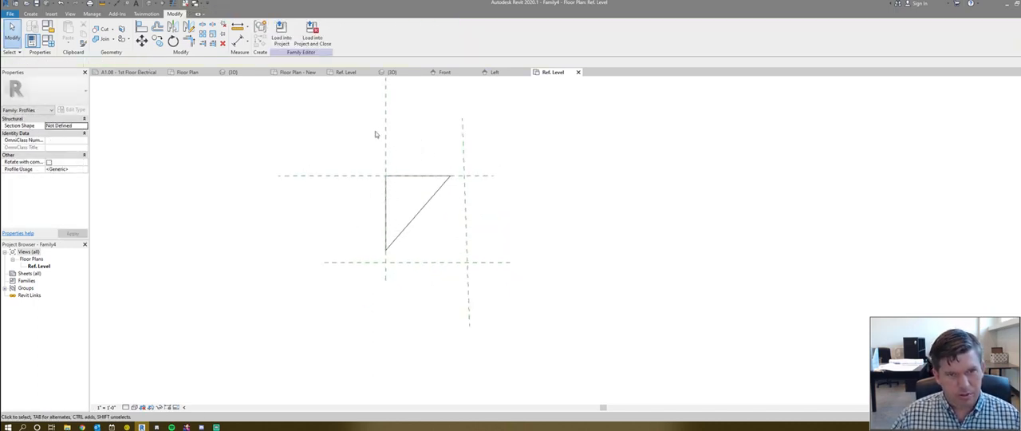
middle_click_drag(376, 130, 355, 203)
key("r")
key("p")
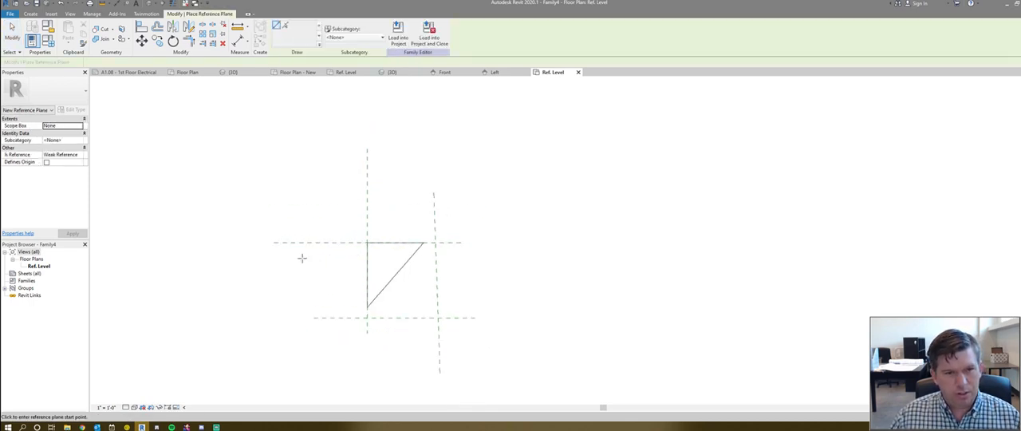
left_click(301, 257)
left_click(486, 257)
key("Escape")
key("Escape")
scroll(344, 242, "up", 2)
scroll(345, 240, "up", 1)
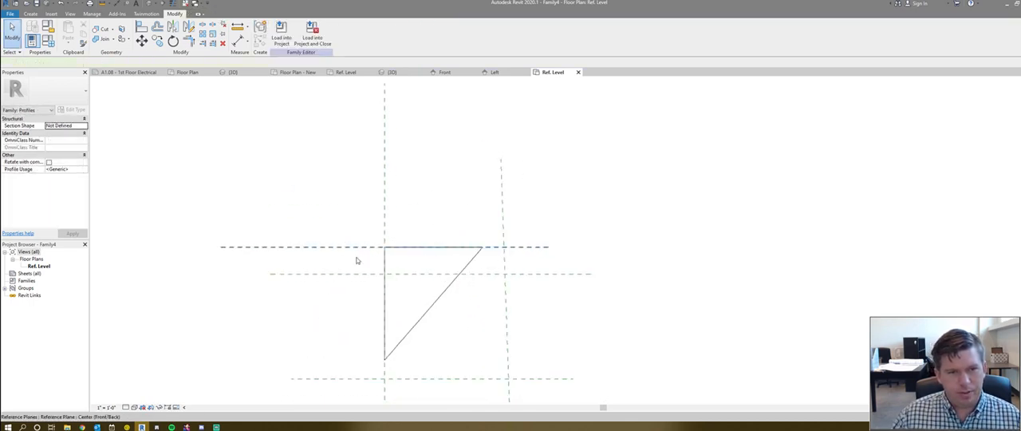
- Add an aligned dimension between the reference plane at the triangle's top edge and the one just below it
left_click(356, 251)
scroll(406, 100, "down", 2)
key("Escape")
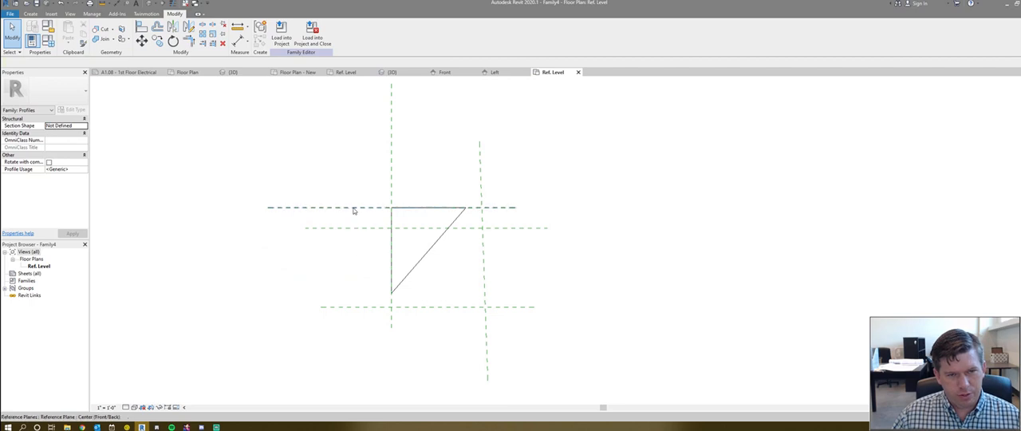
key("d")
key("i")
left_click(364, 207)
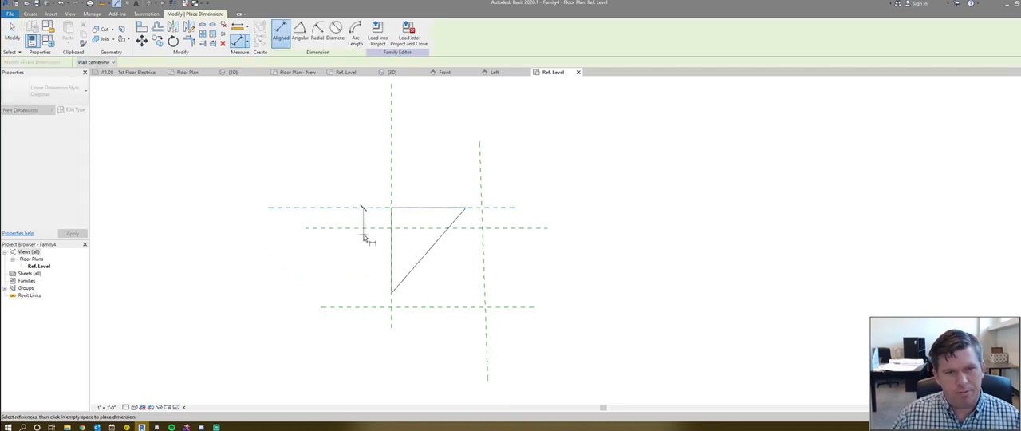
left_click(363, 228)
left_click(239, 217)
key("Escape")
key("Escape")
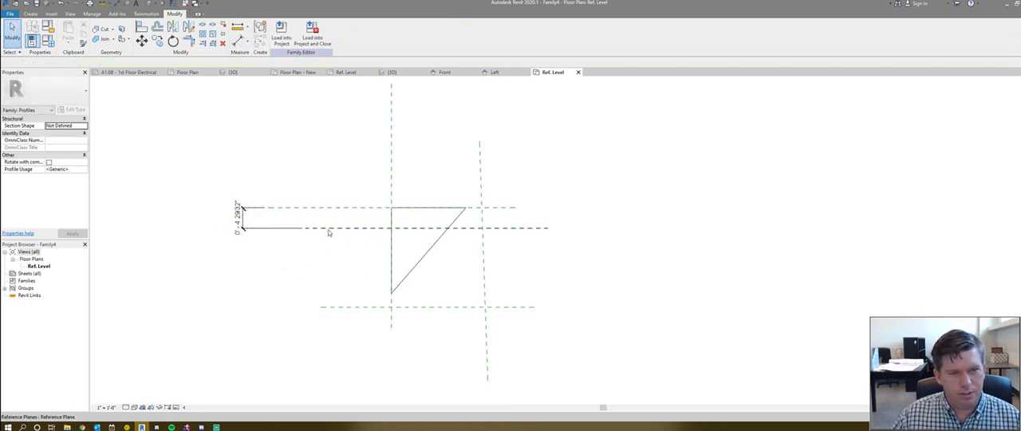
- Set the distance between the two upper horizontal reference planes to 4"
left_click(328, 231)
left_click(238, 219)
type("4\"")
key("Return")
key("Escape")
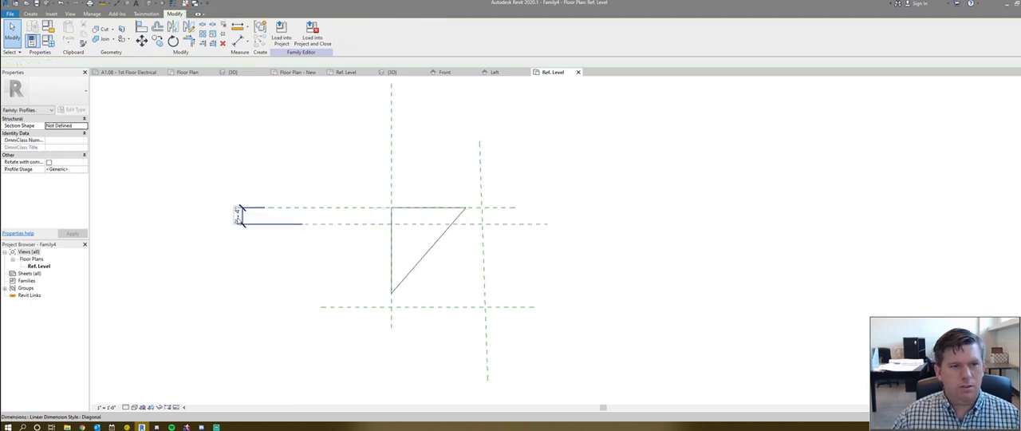
left_click(239, 215)
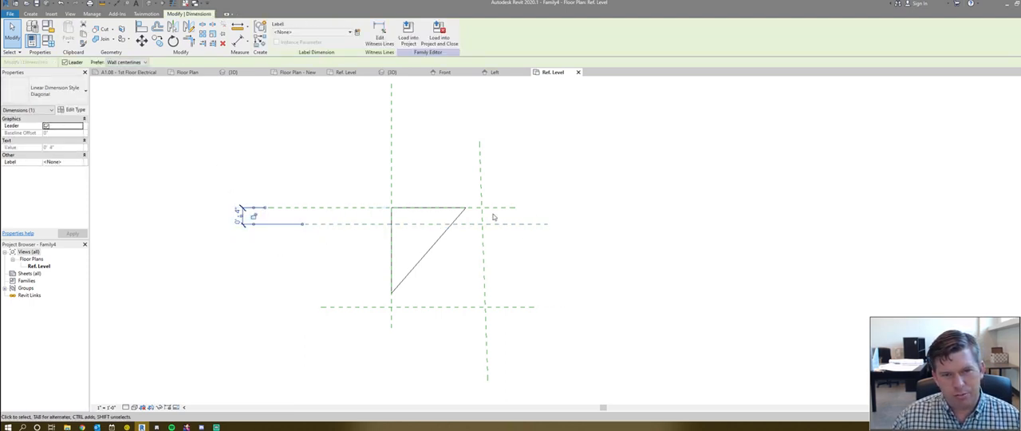
- Replace the slanted reference plane beyond the triangle's outer tip with a truly vertical one
scroll(490, 217, "down", 1)
left_click(482, 299)
key("Delete")
middle_click_drag(477, 279, 476, 279)
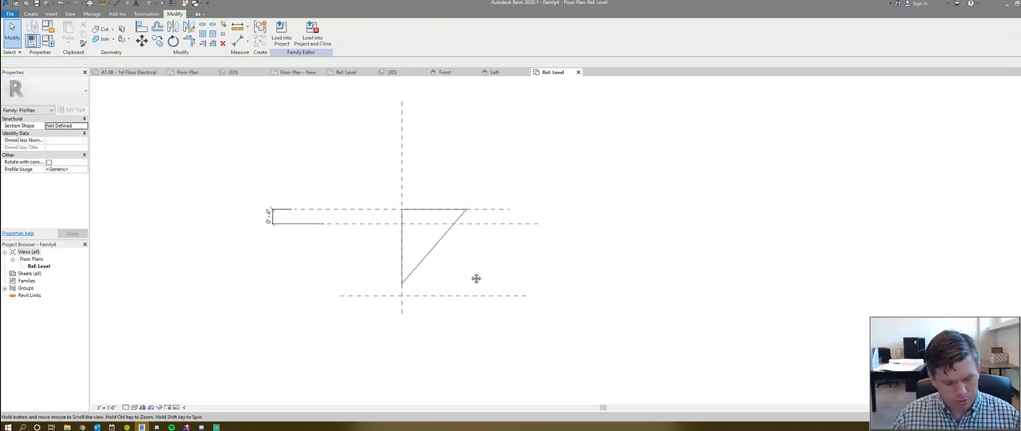
key("r")
key("p")
left_click(482, 179)
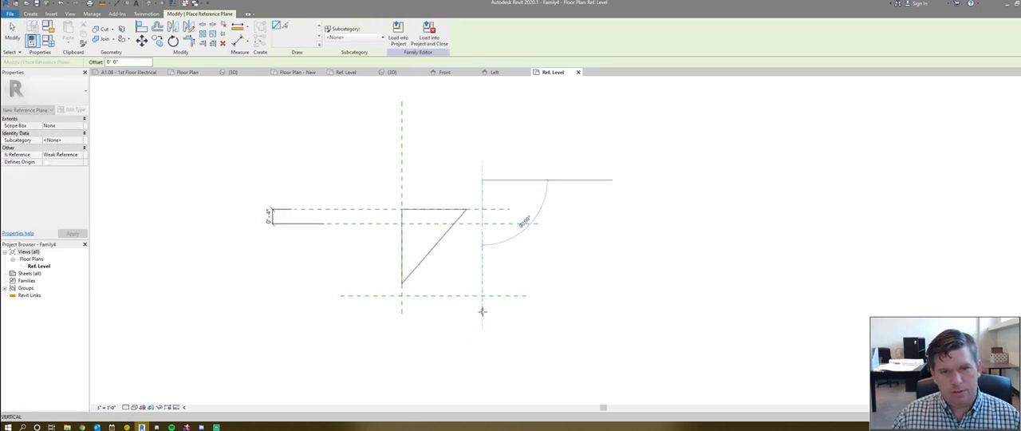
left_click(481, 311)
key("Escape")
key("Escape")
- Rename the reference plane along the triangle's top edge as Top of Slab
left_click(478, 209)
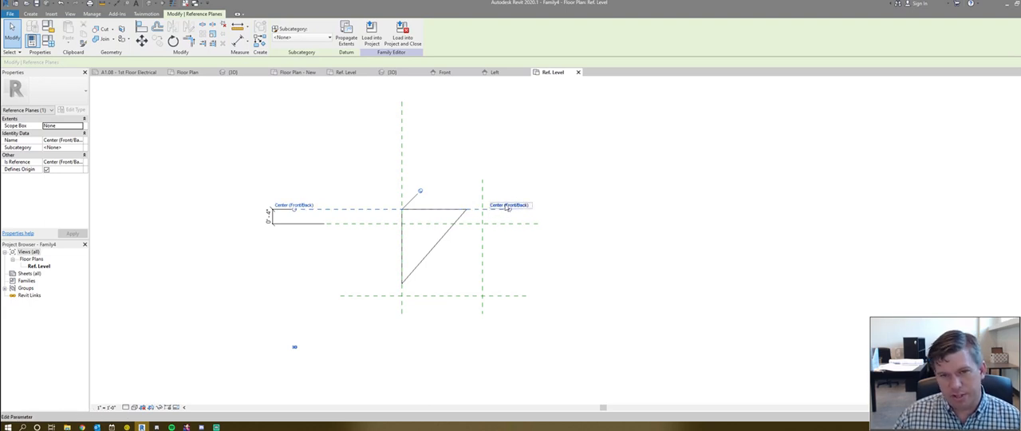
left_click(507, 206)
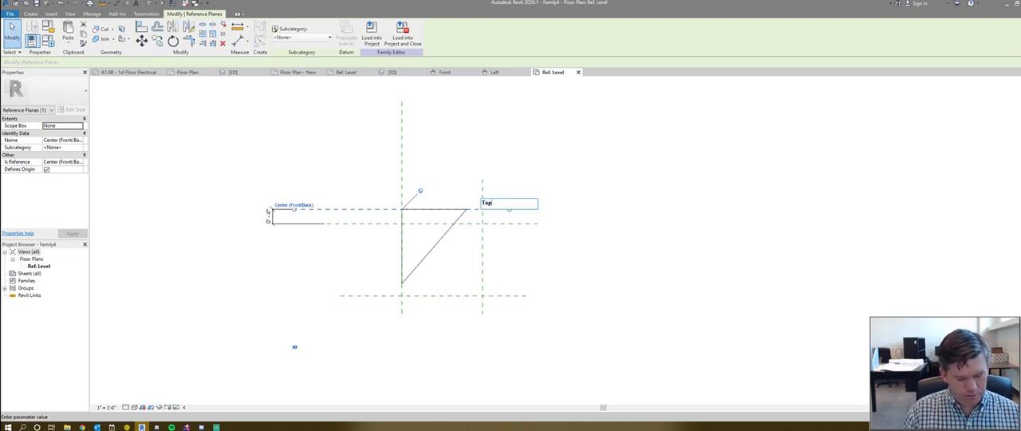
type("Top of Slab")
key("Return")
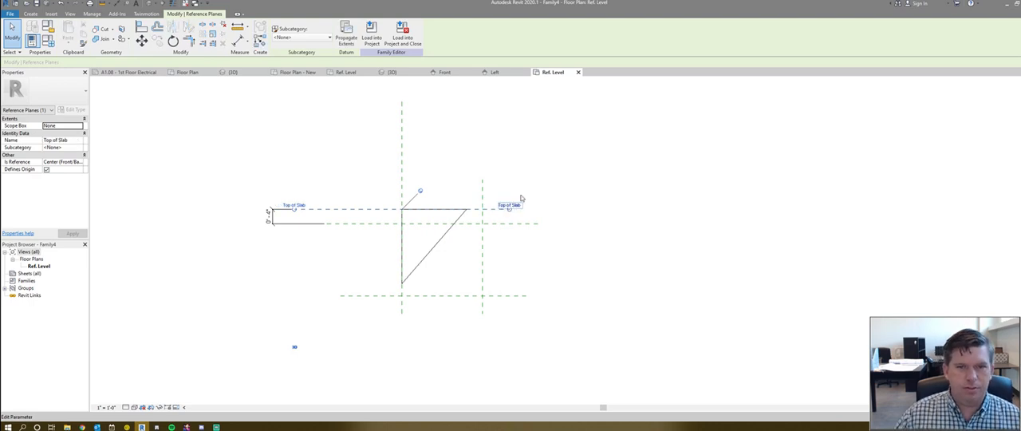
- Rename the reference plane along the triangle's vertical side as Ext Face of Footing
left_click(402, 170)
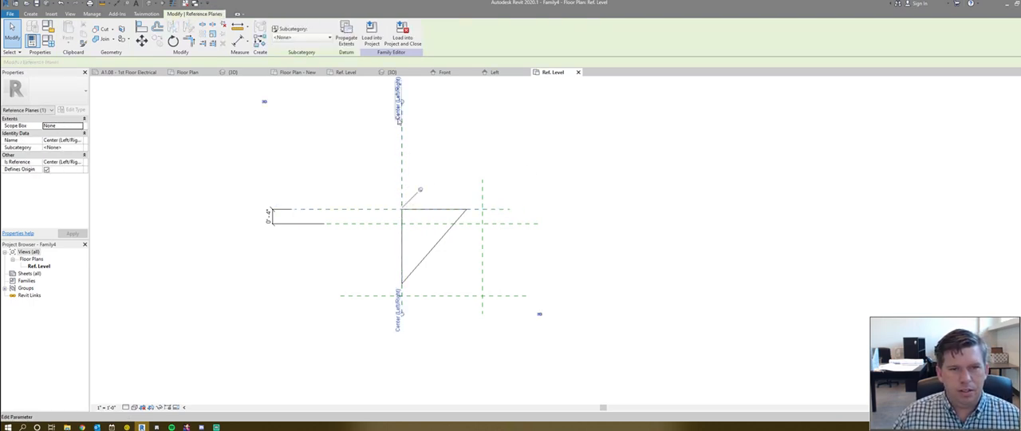
left_click(400, 120)
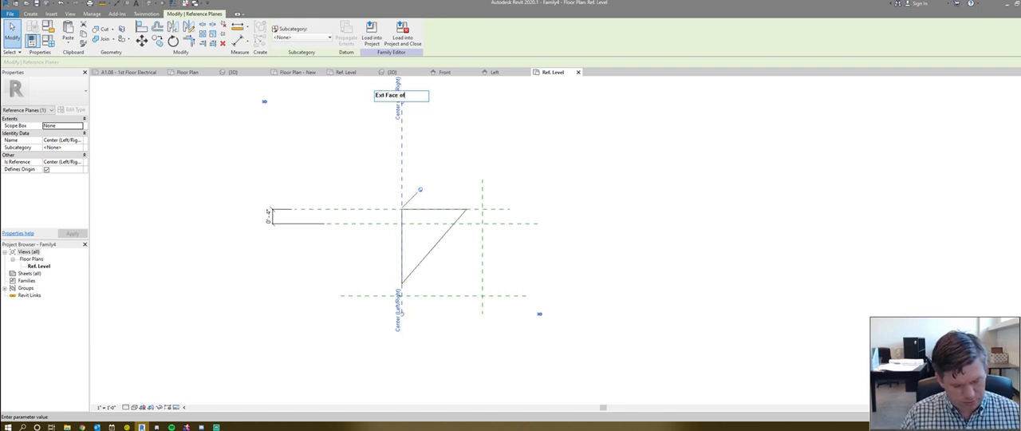
type("Ext Face of Footing")
key("Return")
scroll(460, 178, "down", 2)
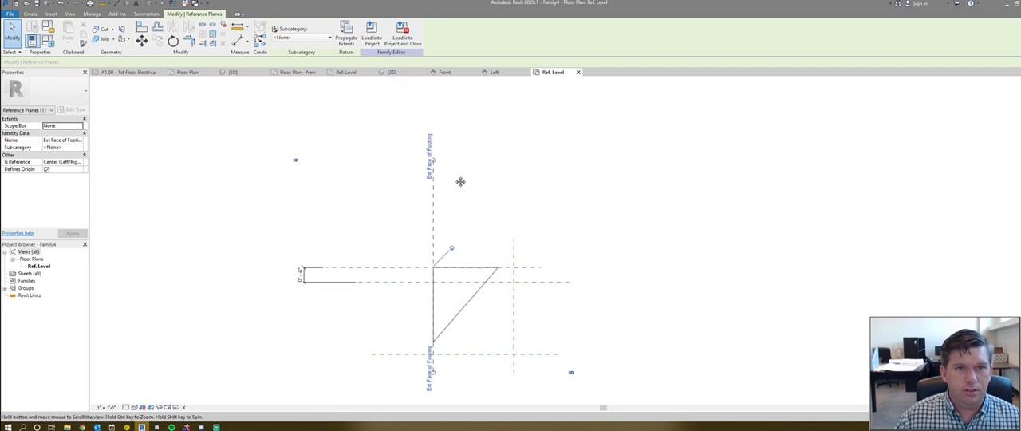
middle_click_drag(460, 222, 447, 194)
key("Escape")
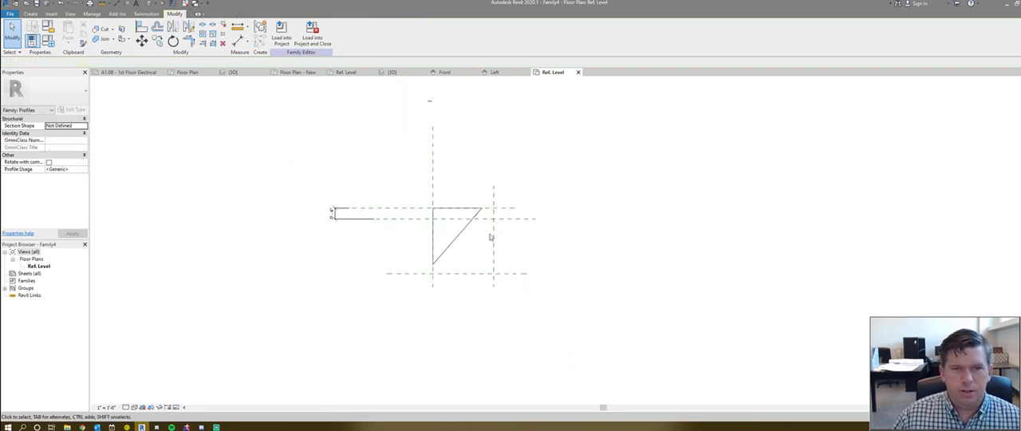
- Name the vertical reference plane beyond the triangle's outer tip Length of Turndown
left_click(494, 251)
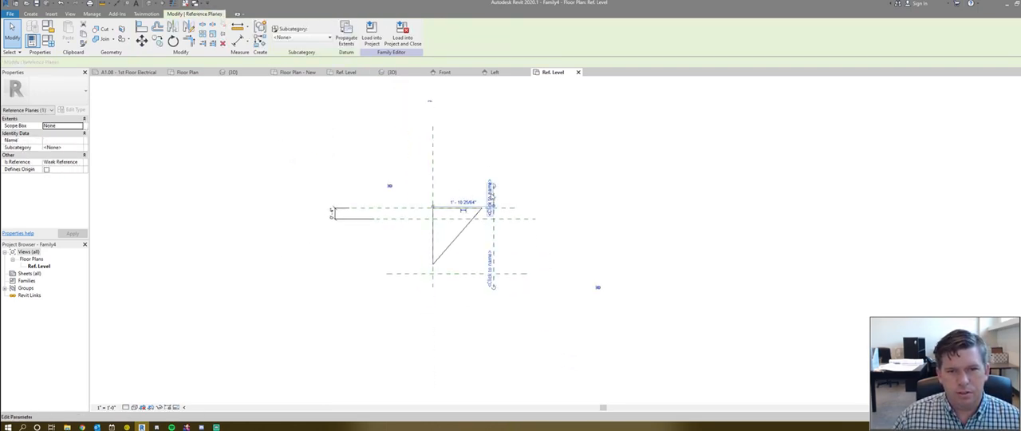
left_click(489, 271)
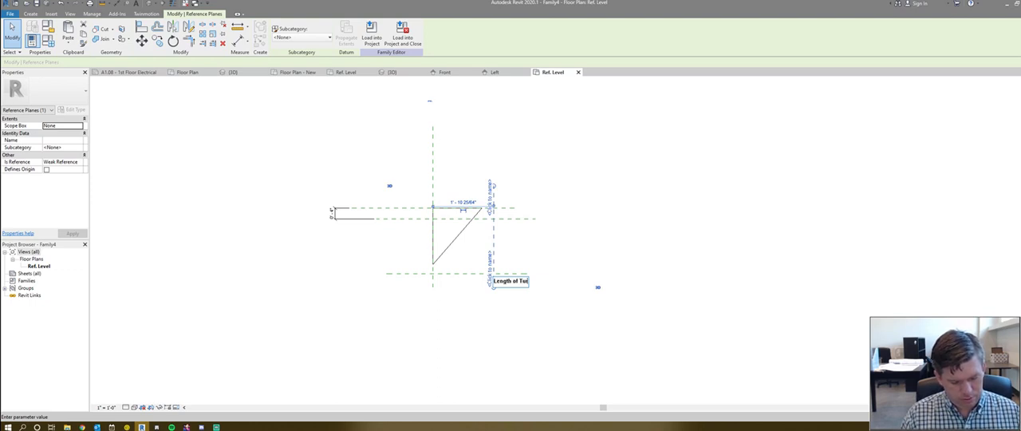
type("ndown")
key("Return")
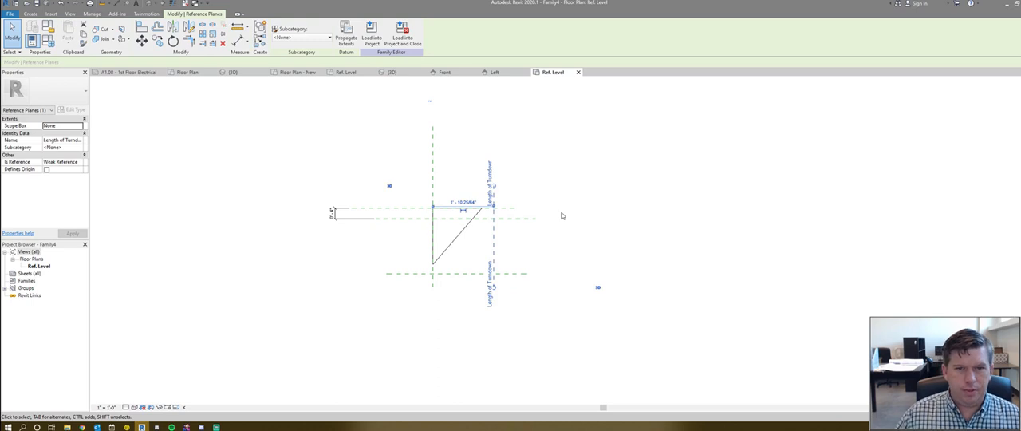
- Name the lowest horizontal reference plane Depth of Turndown
left_click(421, 274)
left_click(401, 277)
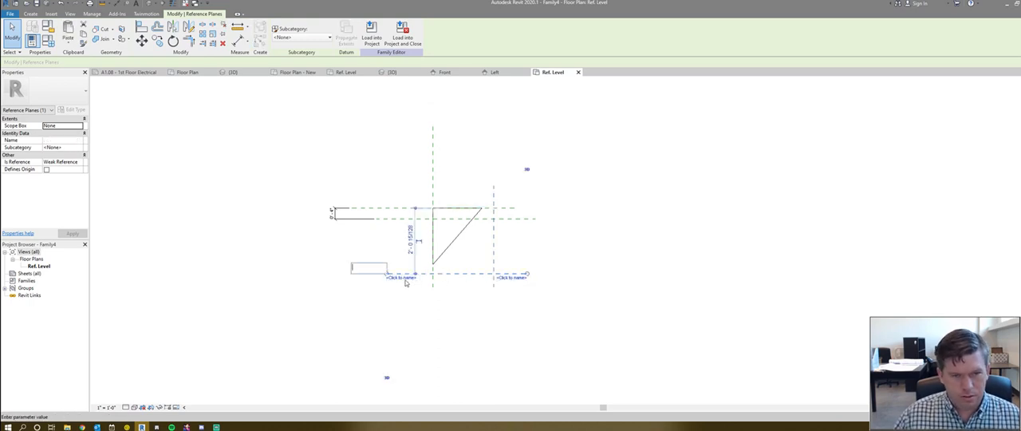
type("Depth of Turn")
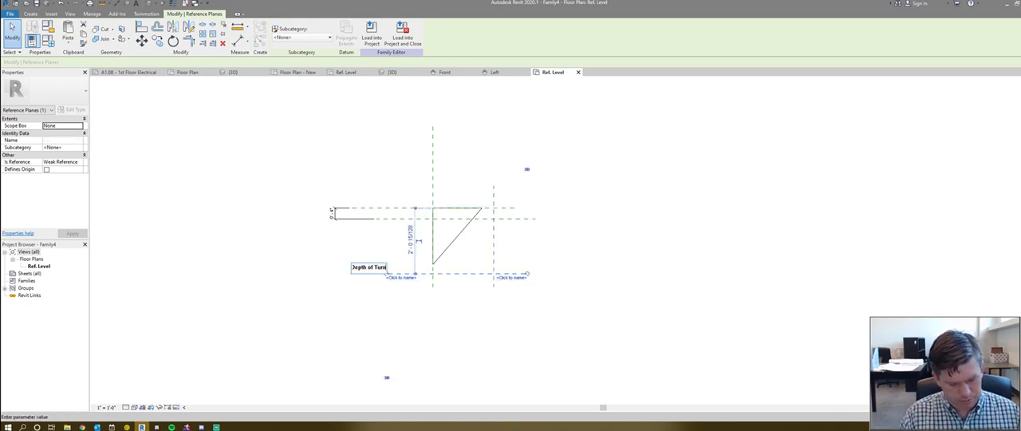
type("down")
key("Return")
key("Escape")
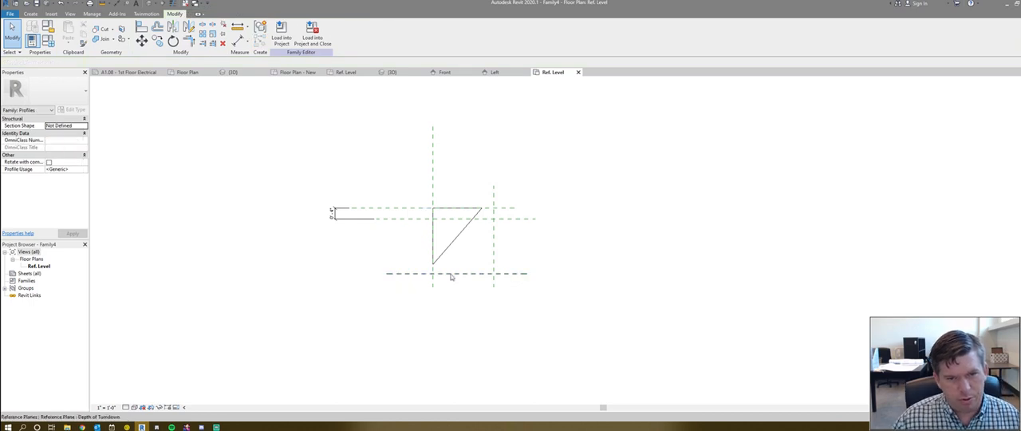
- Check the reference planes' properties to see which of them define the profile's origin at the triangle's corner
left_click(449, 274)
scroll(451, 296, "down", 1)
left_click(450, 296)
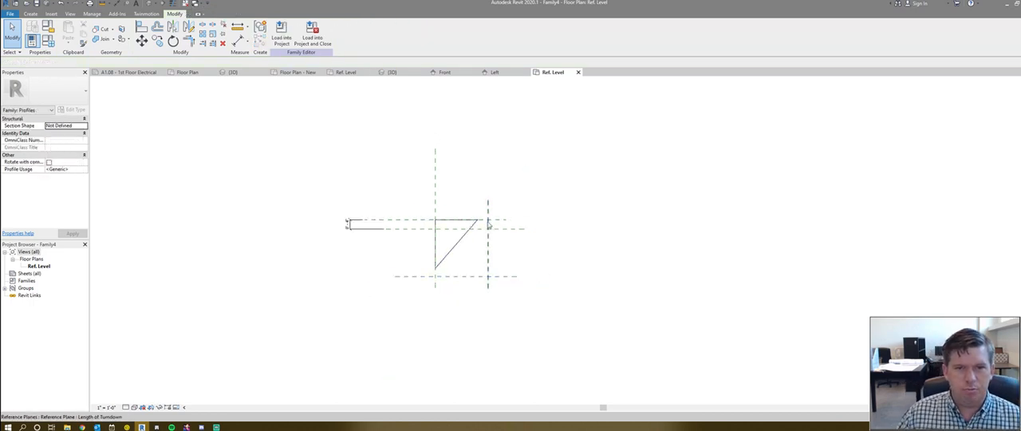
left_click(487, 228)
left_click(436, 180)
left_click(436, 181, "ctrl")
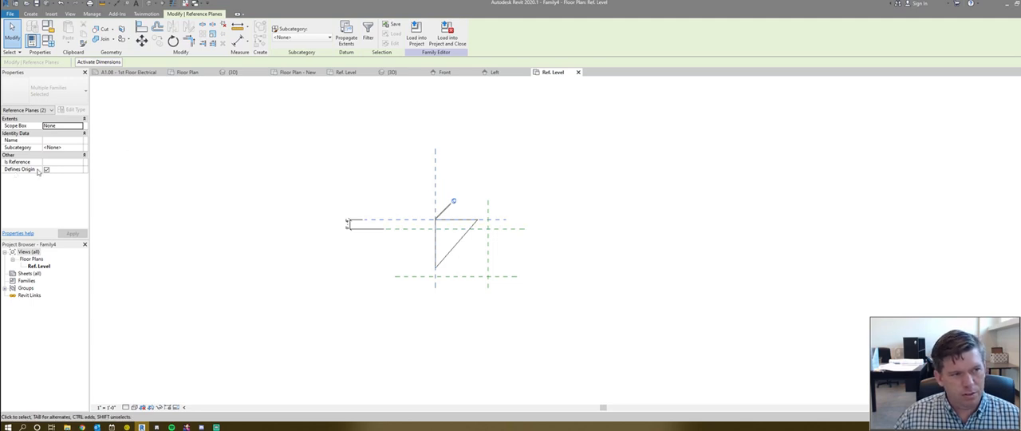
left_click(284, 256)
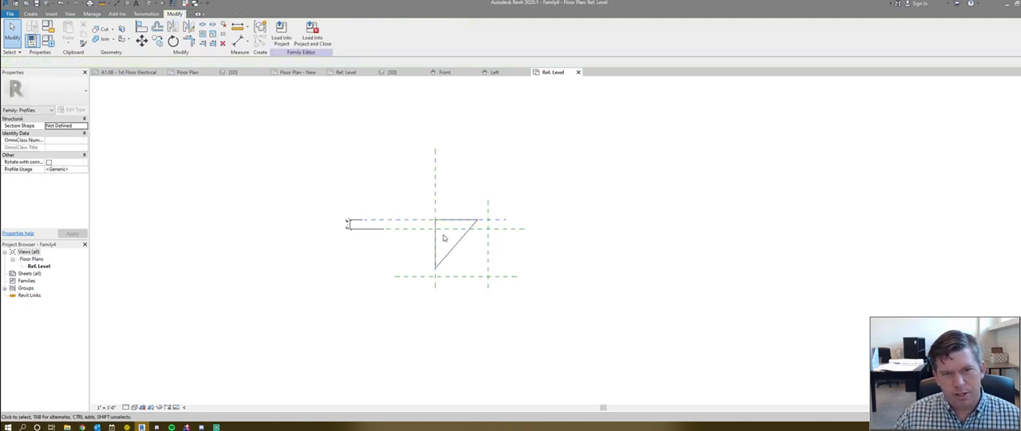
scroll(450, 232, "up", 3)
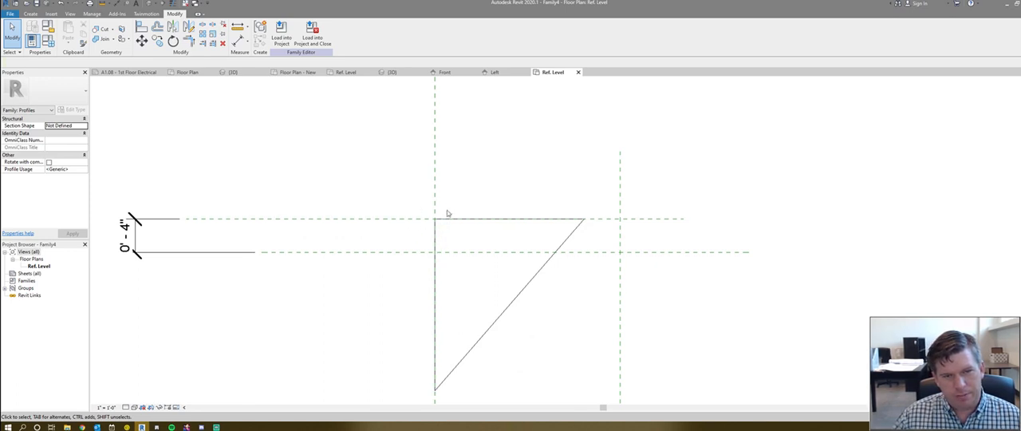
scroll(437, 223, "down", 2)
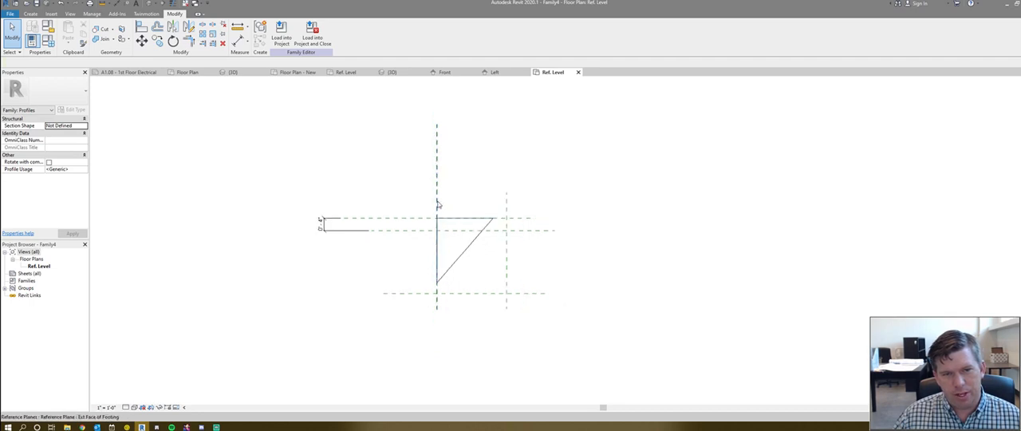
- Dimension the distance between the Ext Face of Footing and Length of Turndown reference planes above the triangle
scroll(449, 217, "up", 1)
scroll(375, 259, "up", 1)
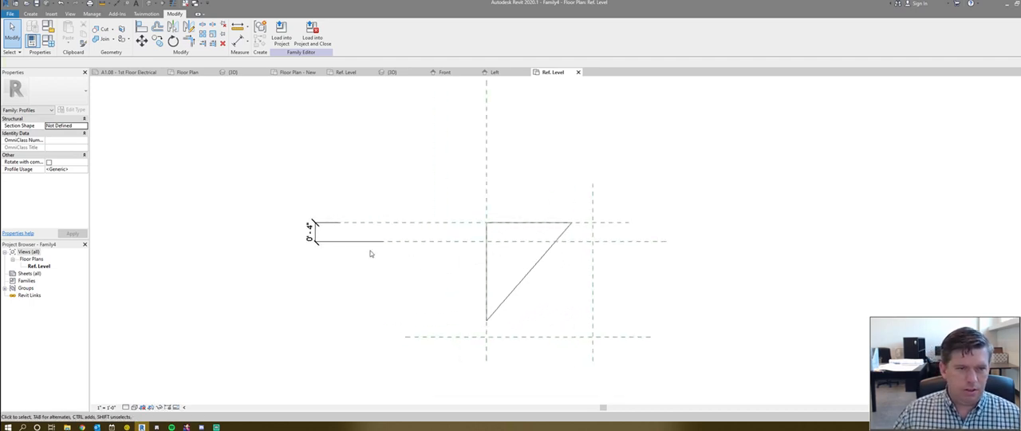
left_click(331, 242)
scroll(330, 244, "down", 2)
key("i")
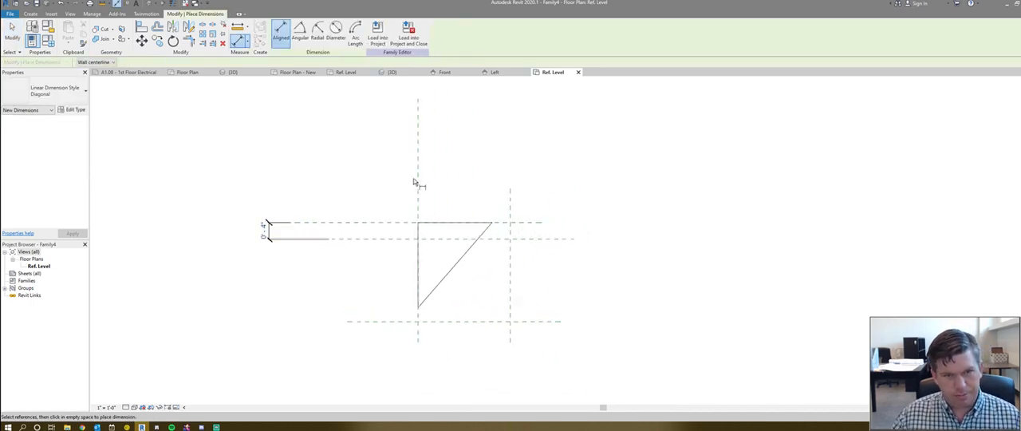
left_click(418, 182)
left_click(510, 199)
left_click(496, 150)
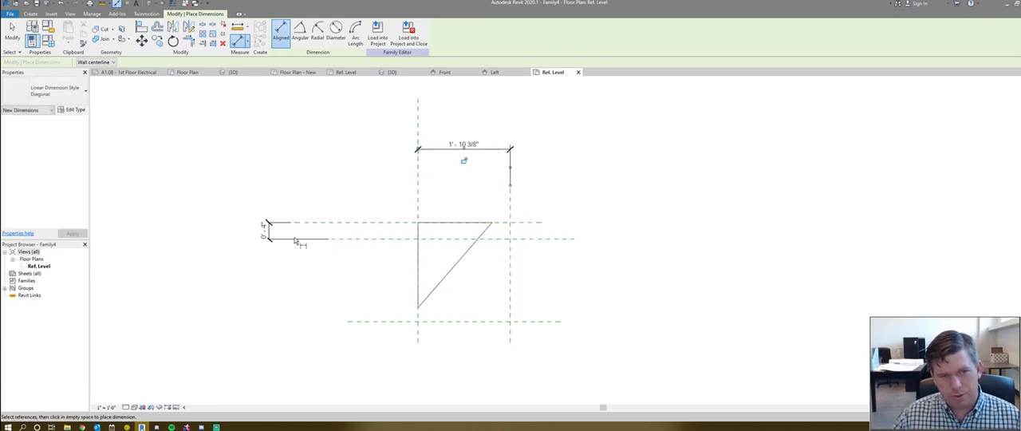
scroll(263, 241, "down", 1)
left_click(518, 238)
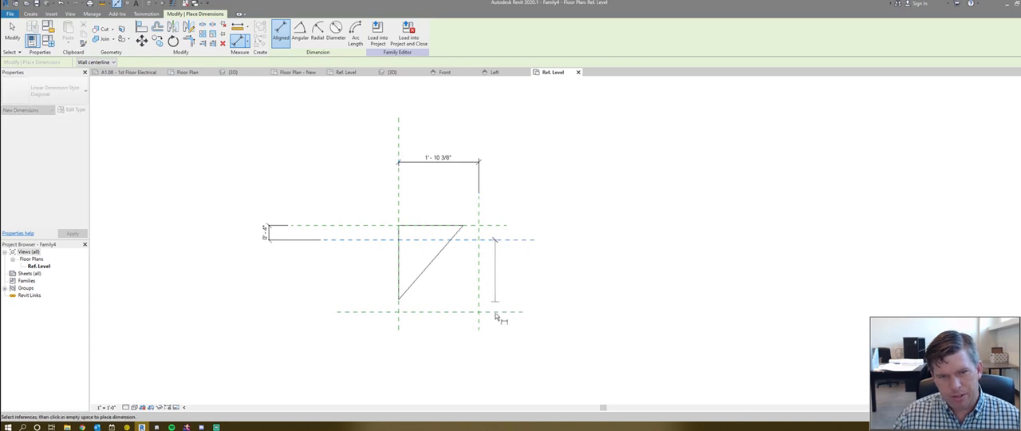
scroll(493, 314, "up", 1)
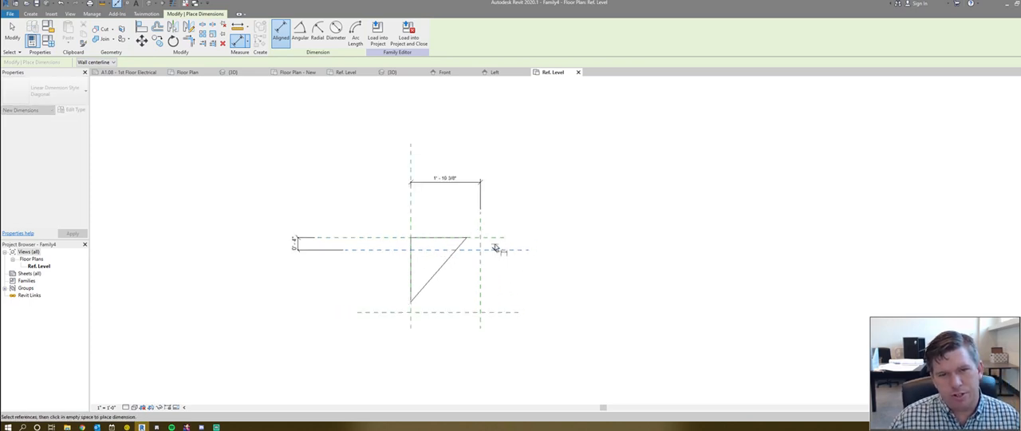
scroll(499, 320, "up", 1)
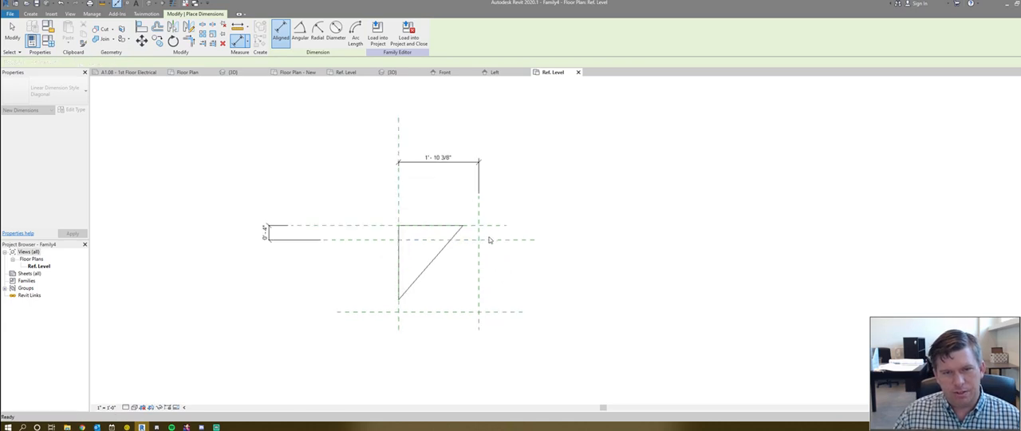
left_click(501, 314)
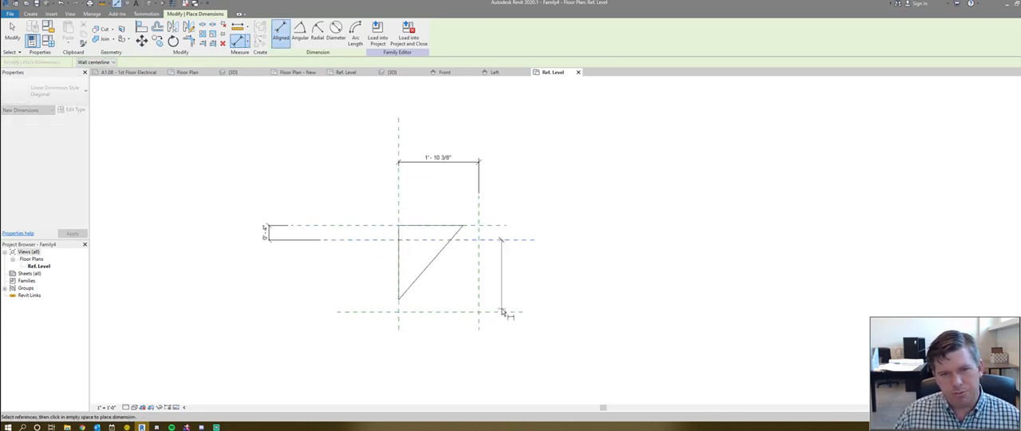
key("Escape")
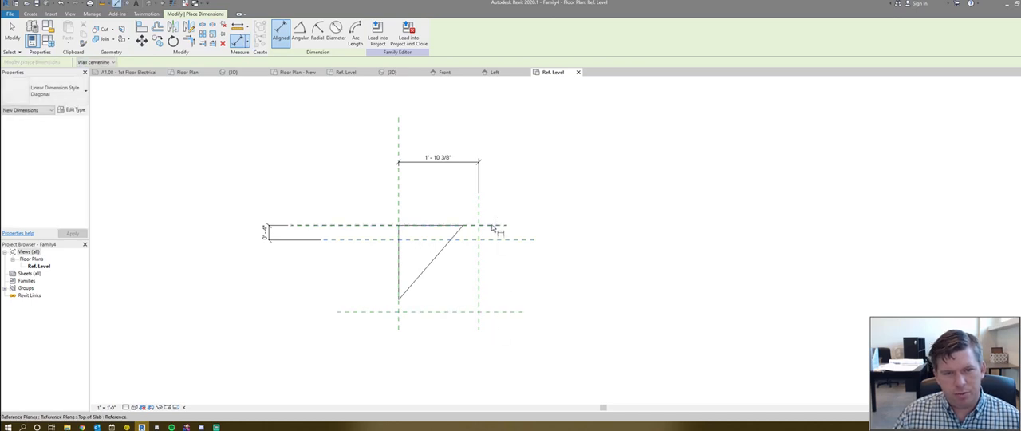
left_click(493, 227)
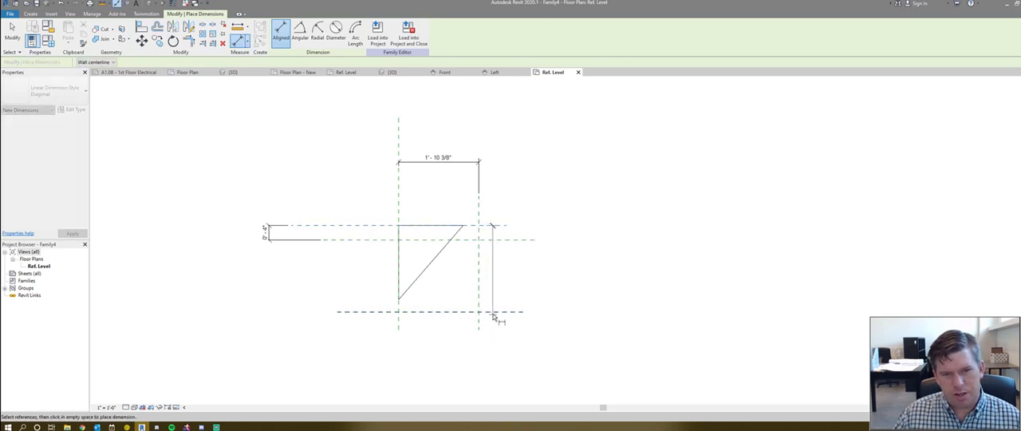
left_click(493, 312)
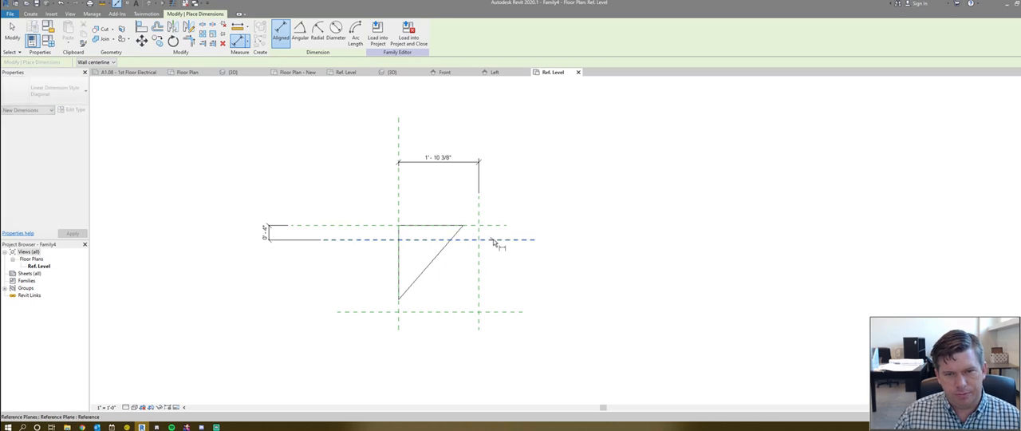
- Dimension the distance from the middle horizontal reference plane to the Depth of Turndown plane, in line with the 4" dimension
left_click(270, 336)
key("Escape")
key("Escape")
middle_click_drag(399, 301, 400, 311)
- Set the distance from the Ext Face of Footing plane to the Length of Turndown plane to 0' 8"
left_click(478, 272)
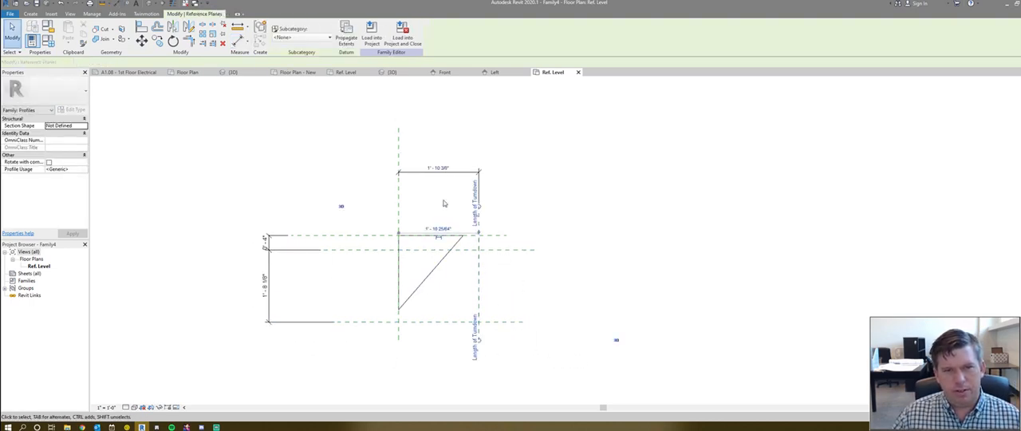
left_click(433, 168)
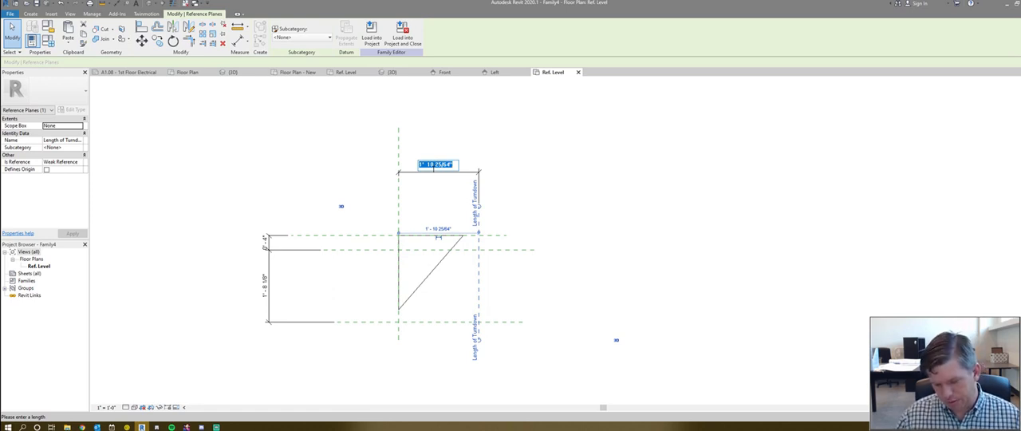
type("0 8")
key("Return")
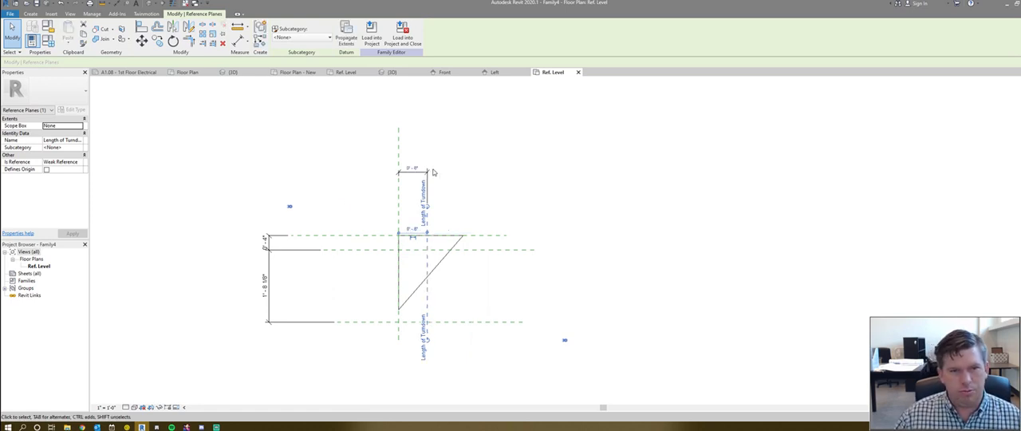
- Set the distance from the middle horizontal plane to the Depth of Turndown plane to 0' 8"
left_click(451, 322)
left_click(265, 294)
type("0' - 8")
key("Return")
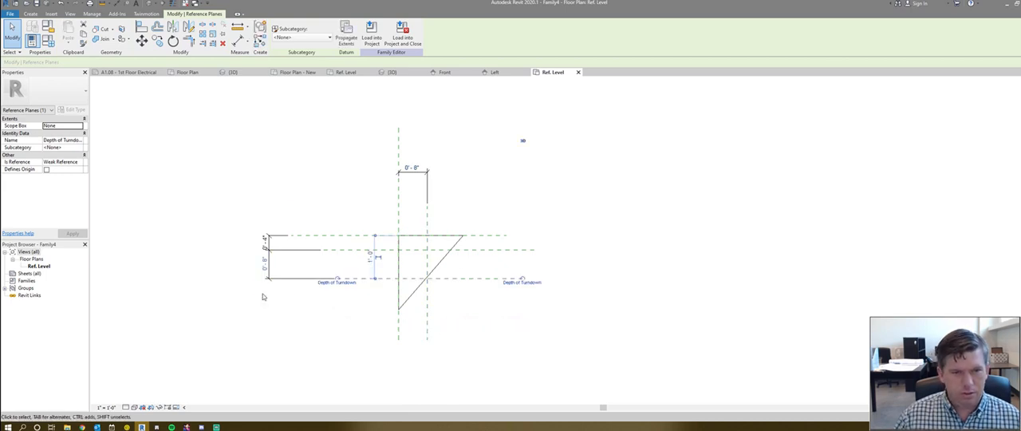
key("Escape")
- Delete the whole chain of lines forming the old triangular profile
scroll(424, 253, "up", 2)
scroll(423, 253, "up", 1)
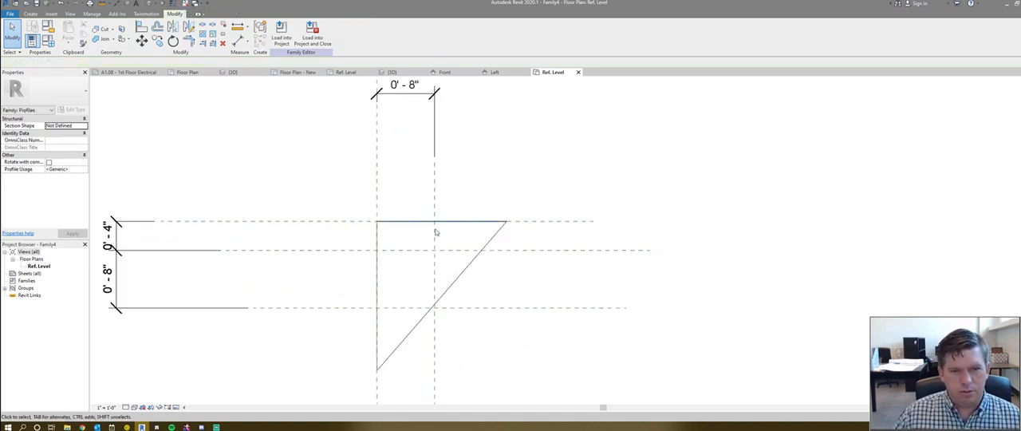
scroll(335, 222, "down", 1)
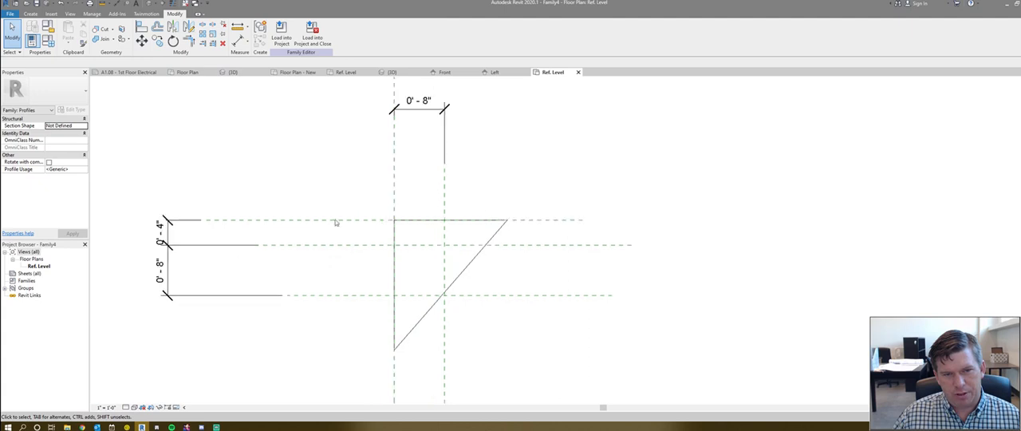
left_click(457, 277)
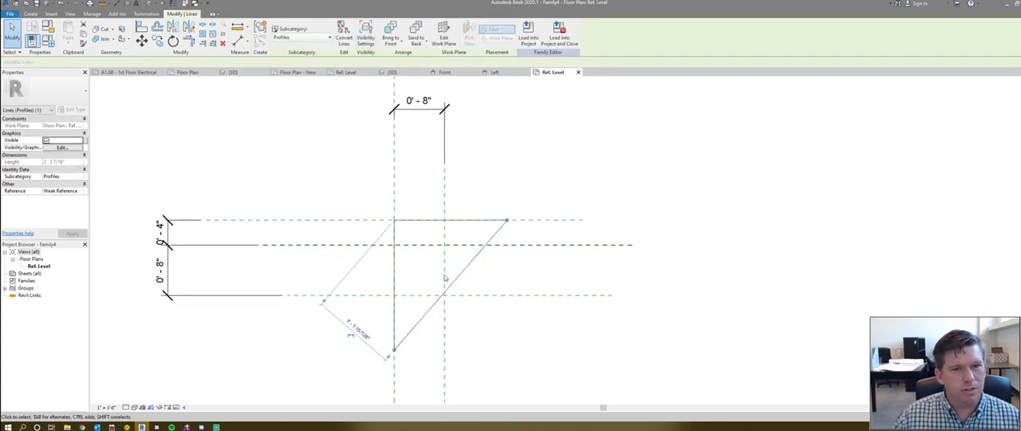
key("Tab")
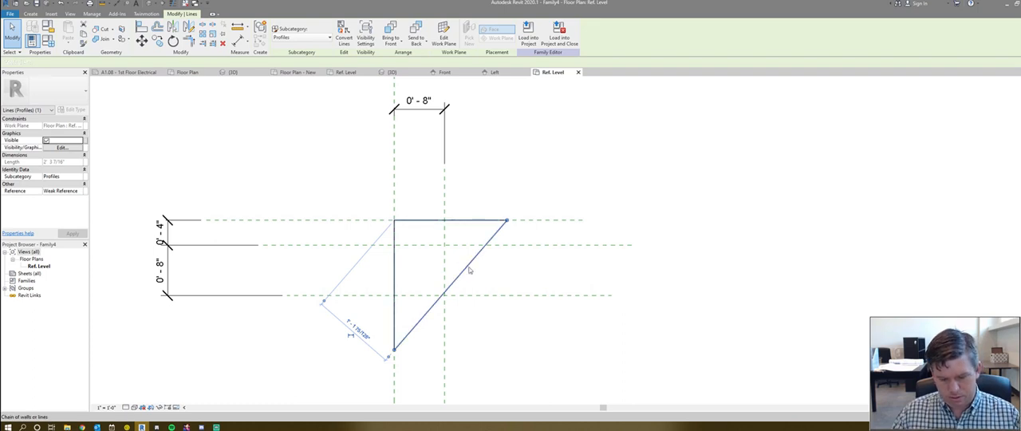
left_click(468, 271)
key("Delete")
- Draw a closed profile on the reference planes, 8" wide along Top of Slab, with a 4" outer edge and a diagonal down to Depth of Turndown
left_click(30, 13)
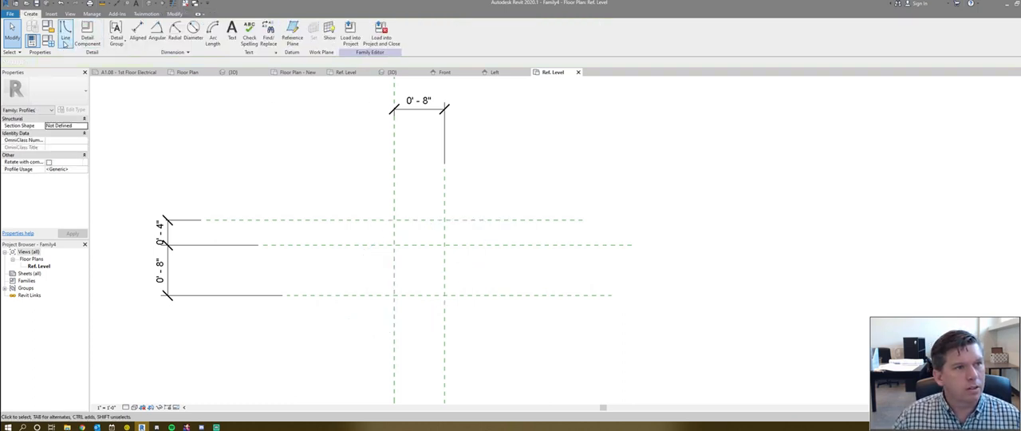
left_click(66, 36)
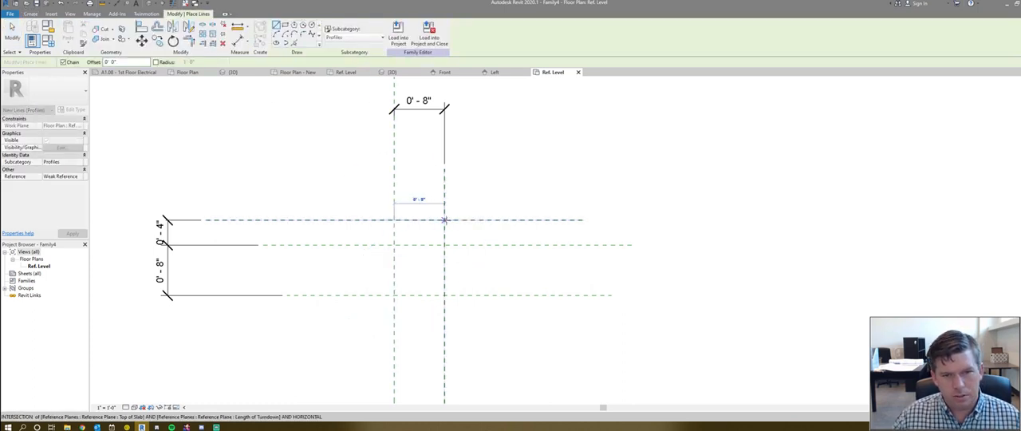
left_click(444, 220)
left_click(445, 245)
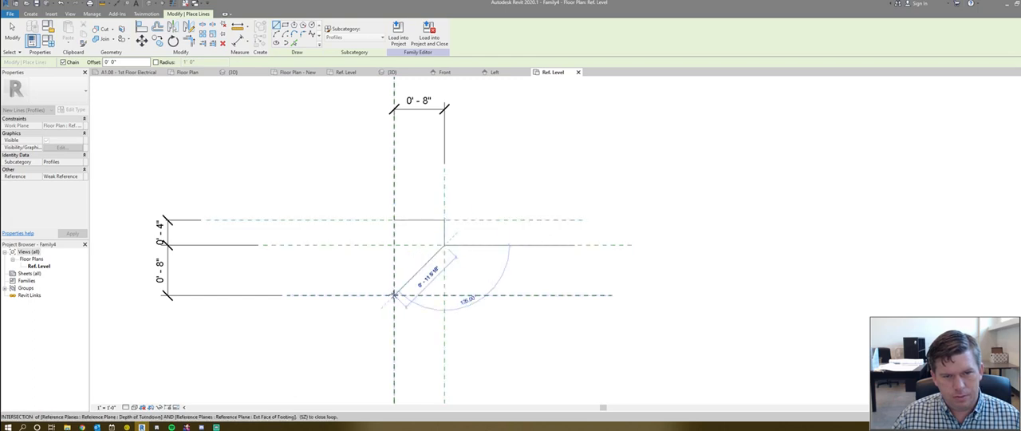
left_click(394, 295)
left_click(394, 220)
key("Escape")
key("Escape")
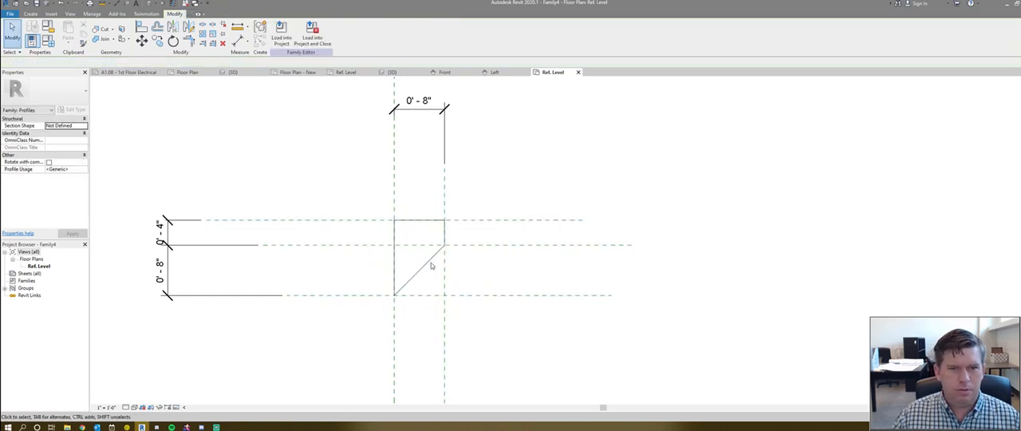
left_click(426, 221)
key("m")
key("v")
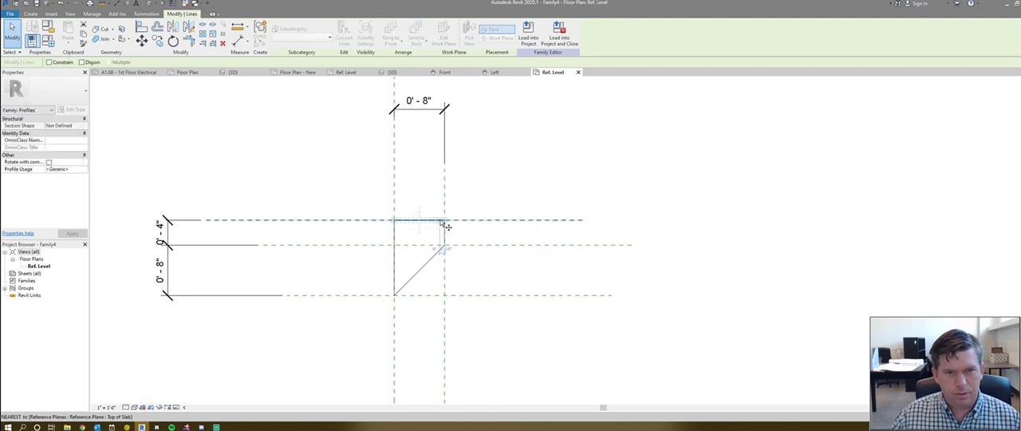
left_click(444, 220)
key("Escape")
key("Escape")
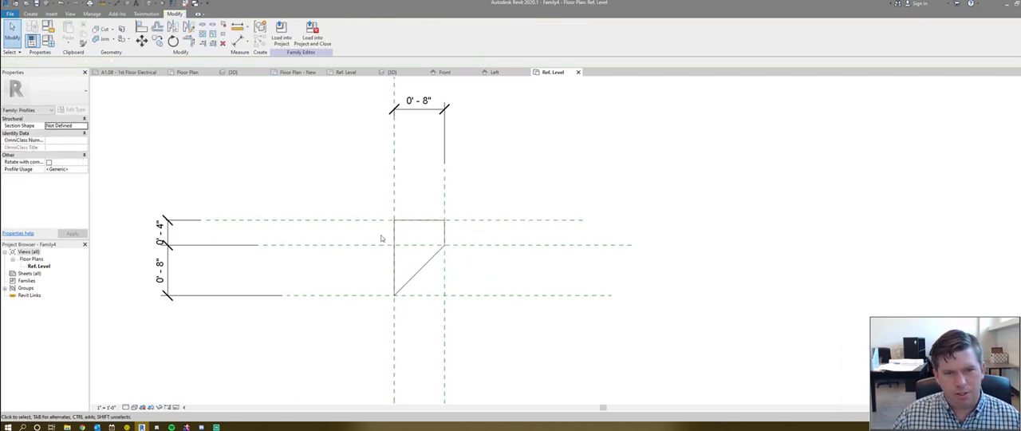
- Move the profile's top line down 4" onto the middle horizontal reference plane so that the profile becomes a triangle
middle_click_drag(401, 254, 484, 266)
scroll(495, 243, "down", 1)
left_click(501, 233)
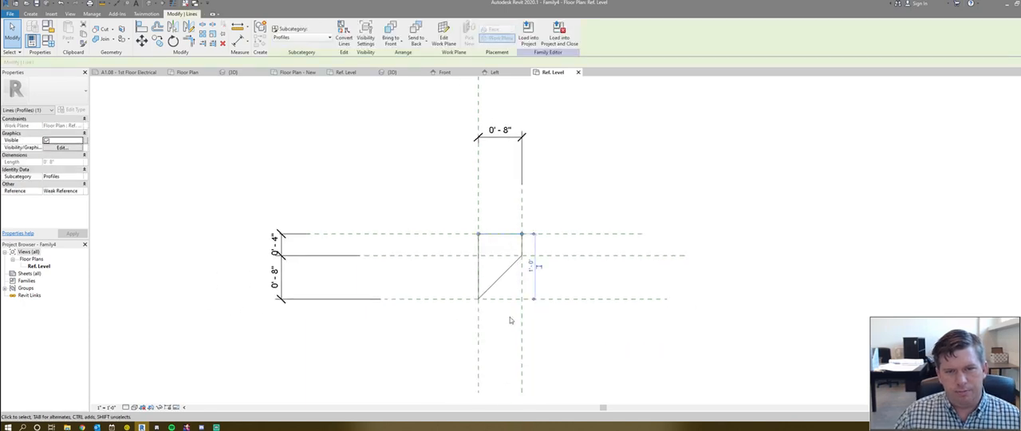
left_click_drag(502, 234, 506, 256)
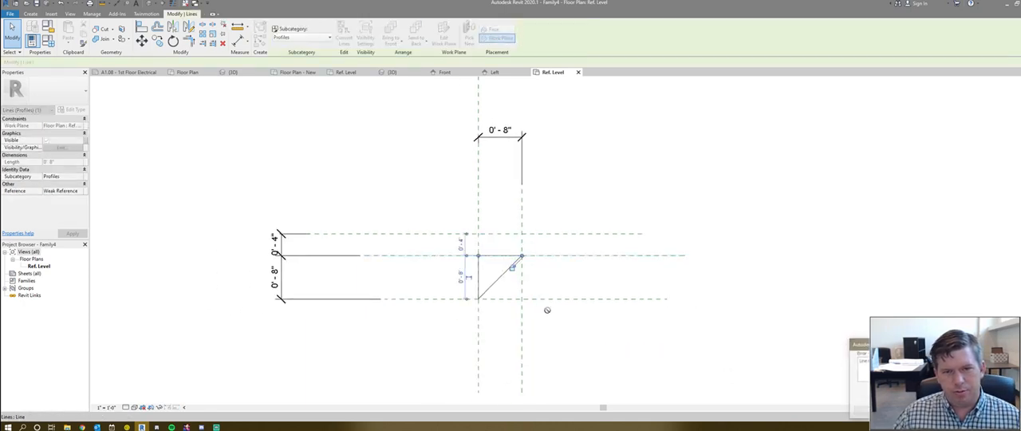
key("Escape")
- Load the edited profile family into Project1, overwriting the existing version
scroll(491, 222, "up", 2)
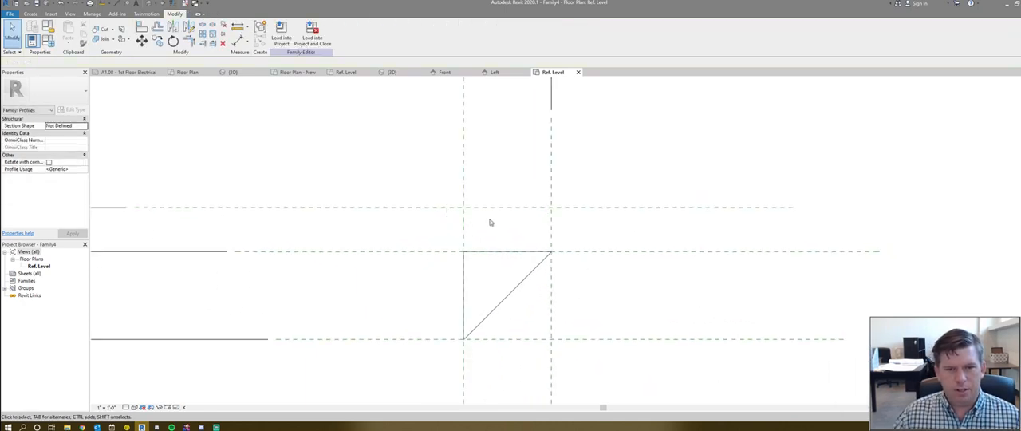
scroll(512, 232, "down", 2)
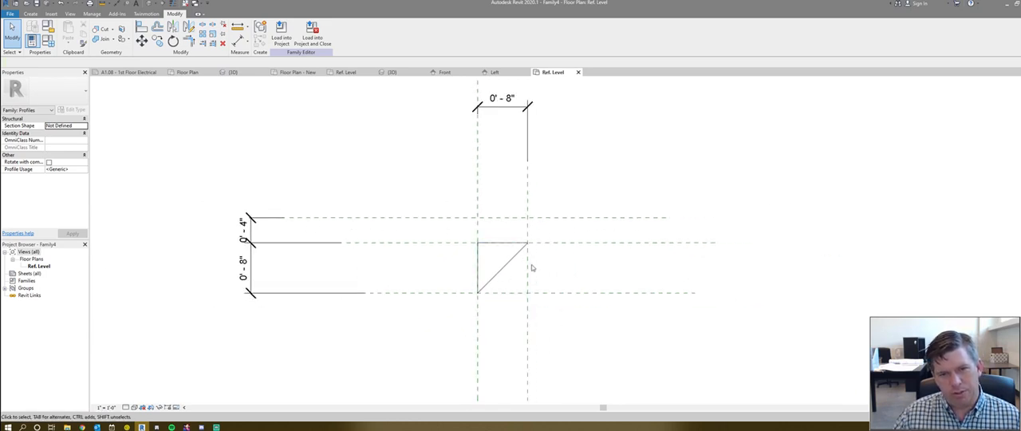
scroll(526, 282, "down", 1)
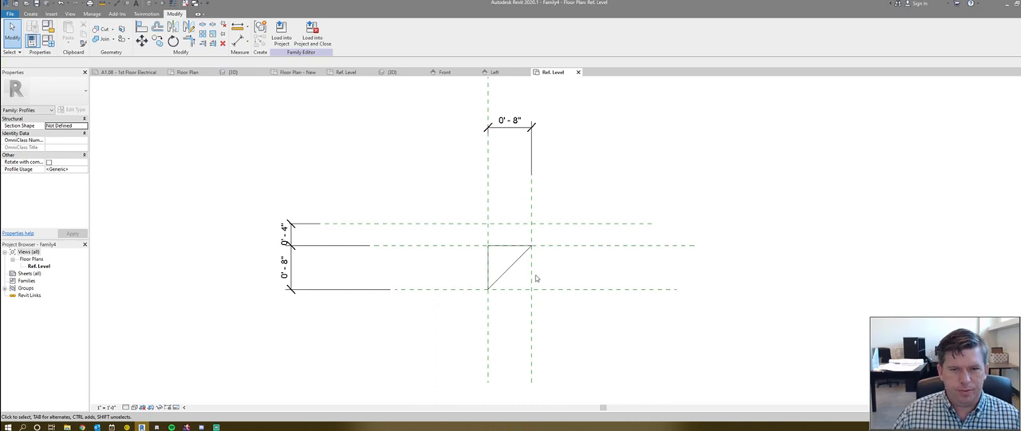
middle_click_drag(536, 275, 490, 279)
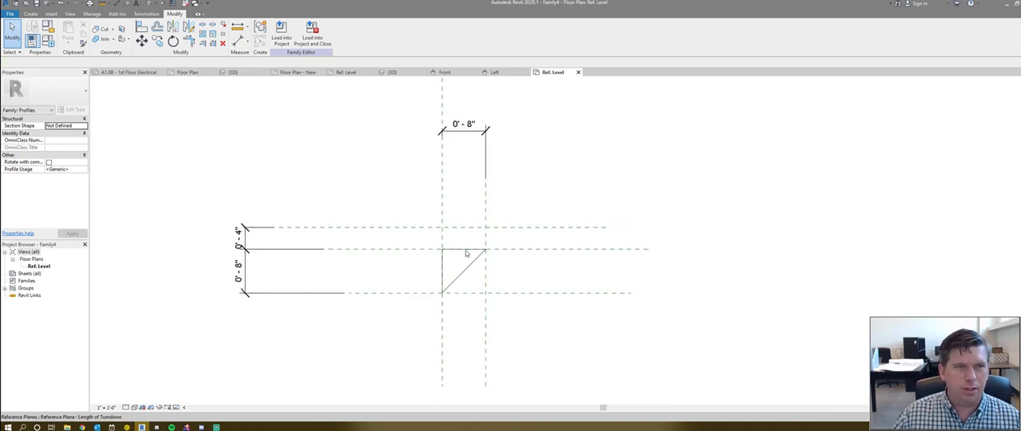
left_click(280, 35)
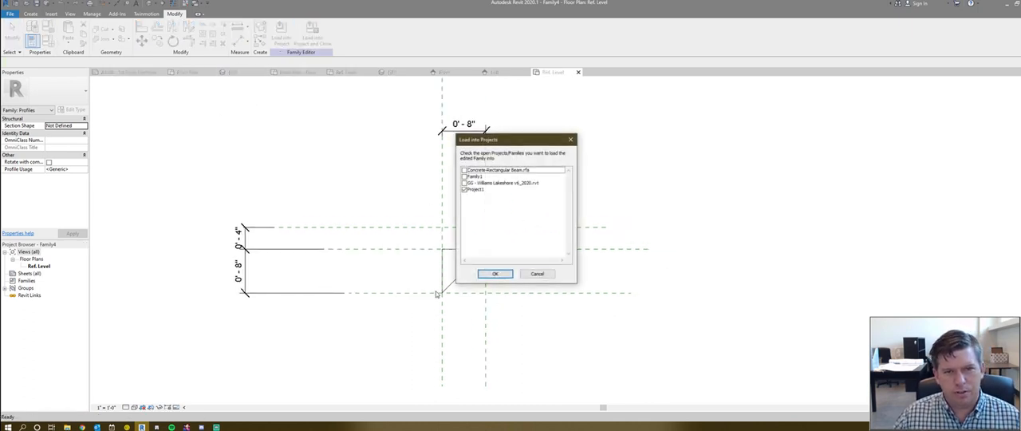
left_click(495, 274)
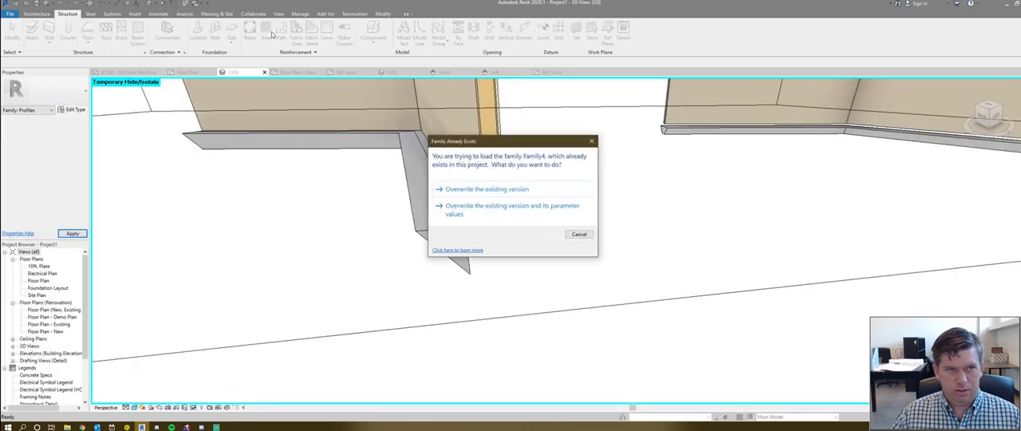
left_click(497, 196)
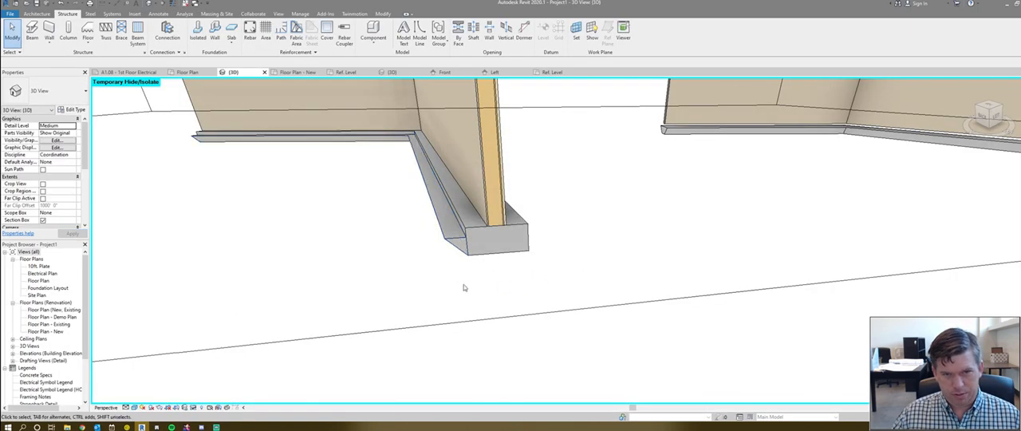
- Reset the temporary hide/isolate in the 3D view and view the footing's cut end with its turndown from slab level
key("h")
key("r")
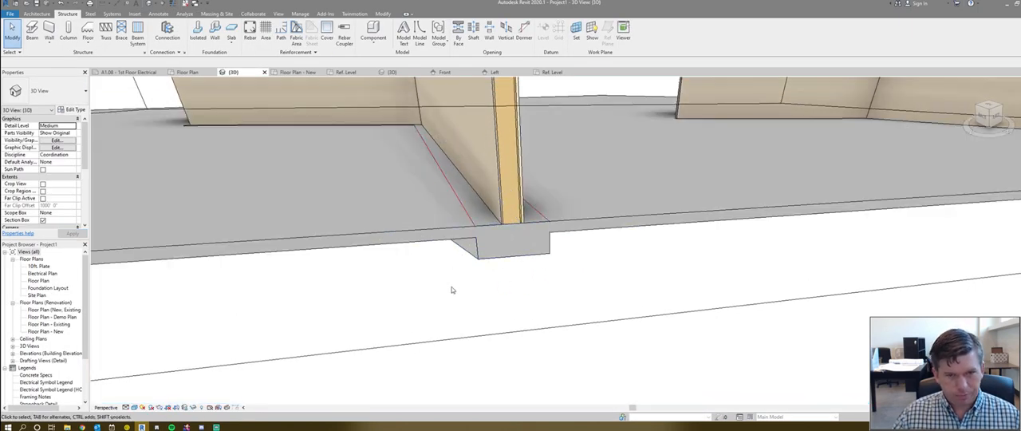
middle_click_drag(470, 255, 492, 225, "shift")
scroll(479, 263, "up", 5)
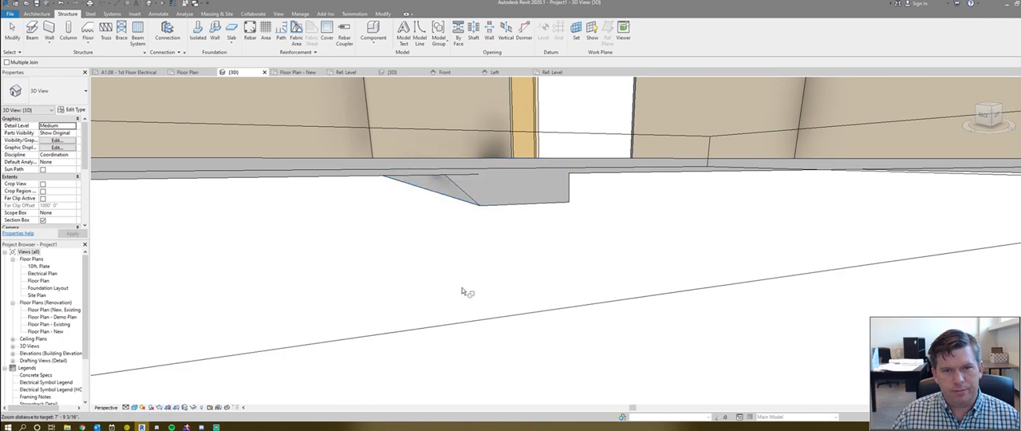
- Set the Foundation Thickness of the Retaining Footing - 24" x 12" x 12" wall foundation type to 1' 6"
left_click(472, 192)
left_click(457, 236)
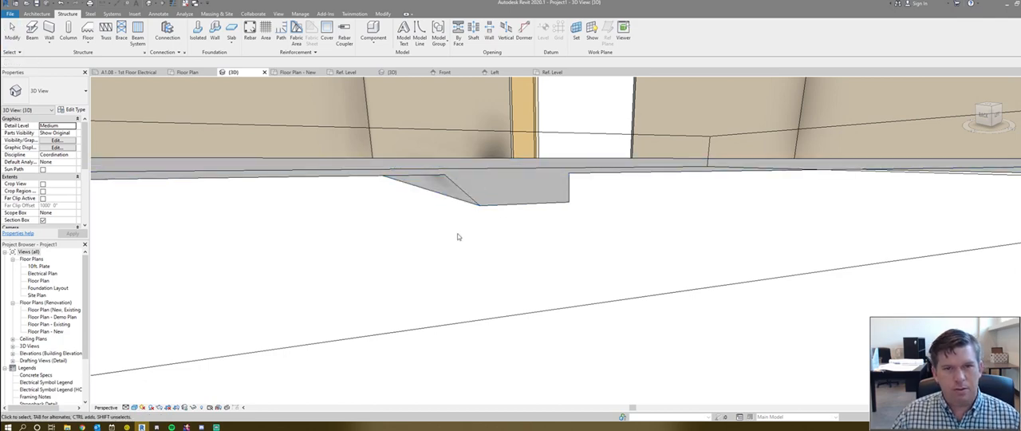
mouse_move(458, 237)
middle_mouse_down("shift")
mouse_move(486, 255)
mouse_move(494, 223)
mouse_move(465, 242)
mouse_move(475, 275)
mouse_move(455, 228)
mouse_move(561, 152)
mouse_move(446, 263)
mouse_move(464, 247)
middle_mouse_up("shift")
left_click(507, 212)
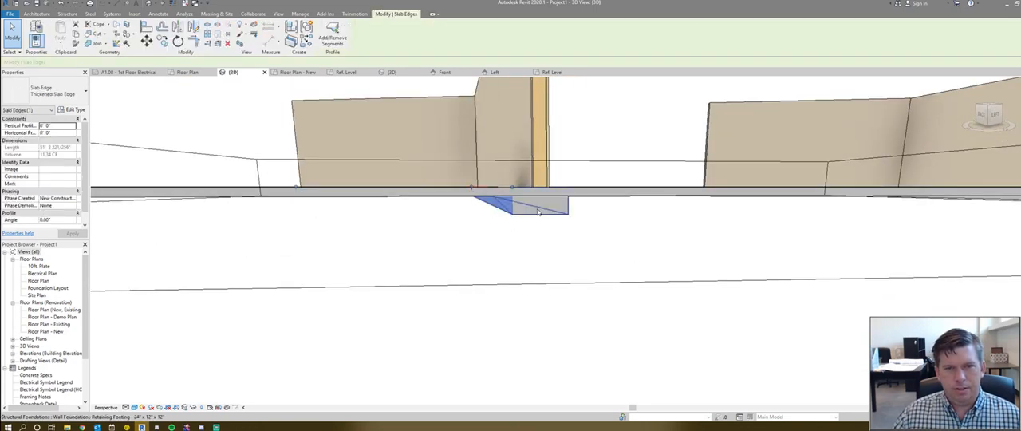
left_click(563, 213)
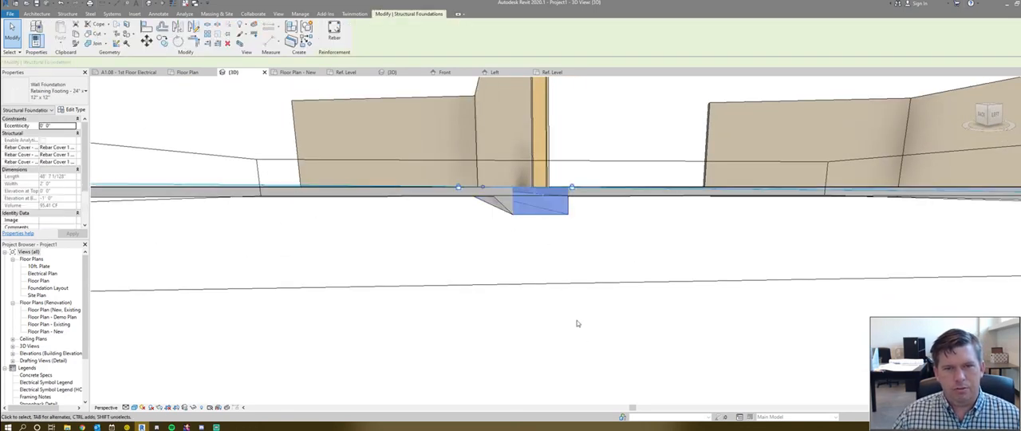
left_click(73, 110)
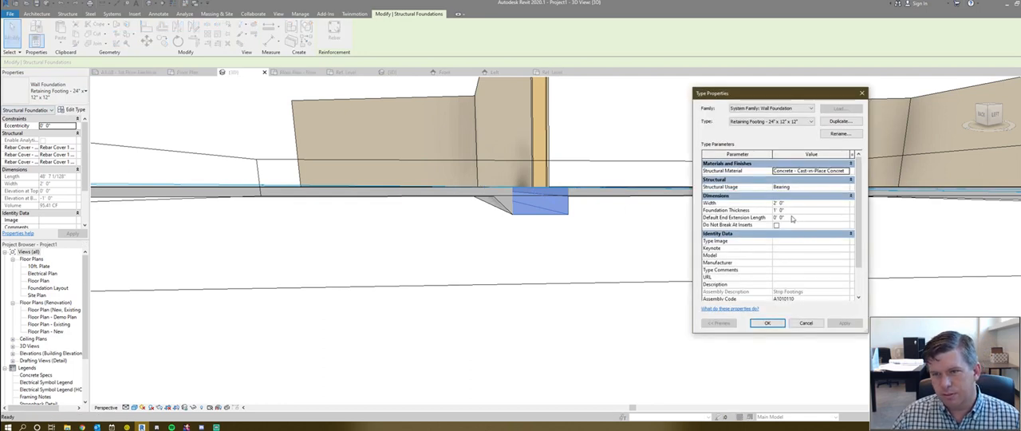
left_click(800, 211)
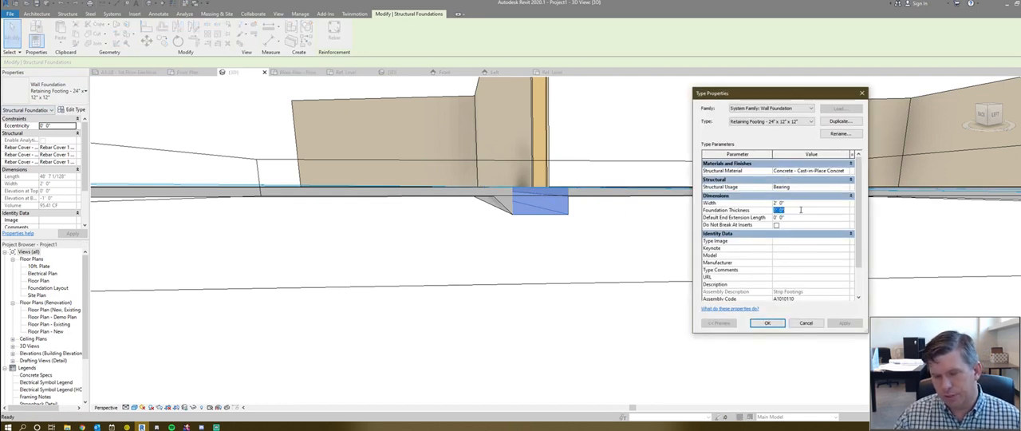
type("1' 6\"")
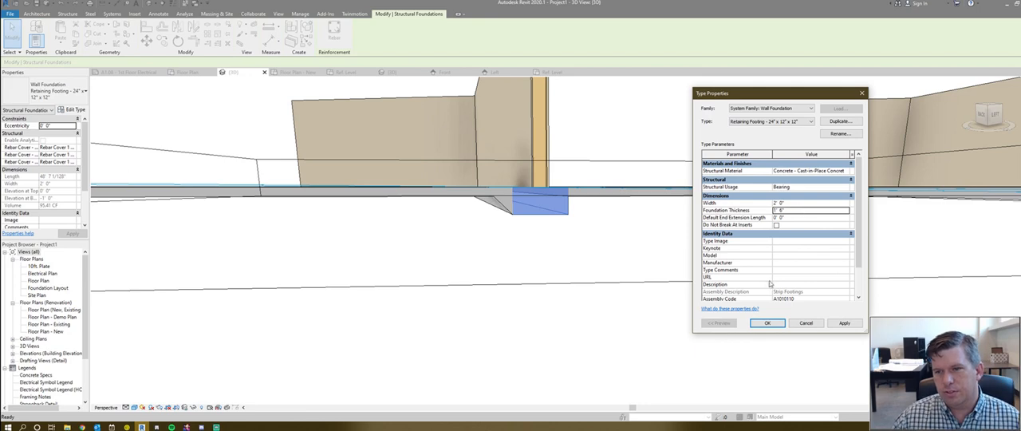
left_click(767, 322)
key("Escape")
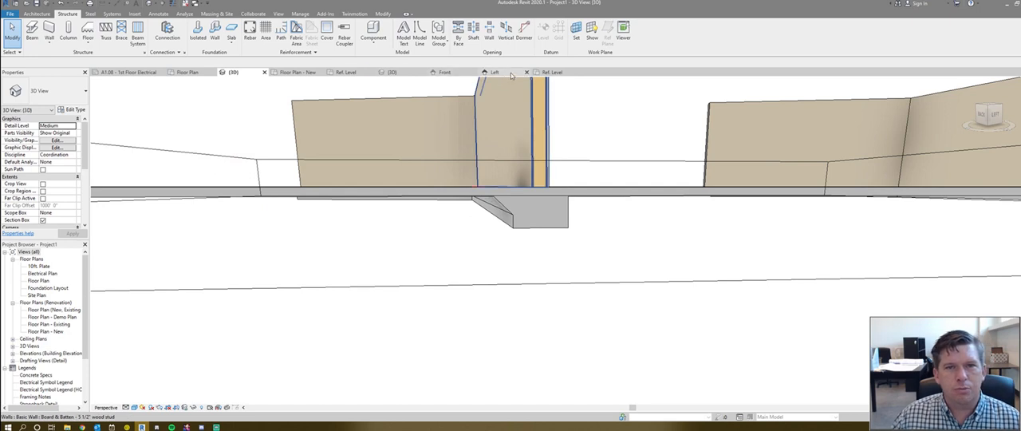
- In the triangular profile family, label the upper 4" vertical dimension with a new type parameter named Slab Thickness
left_click(550, 72)
scroll(480, 237, "down", 2)
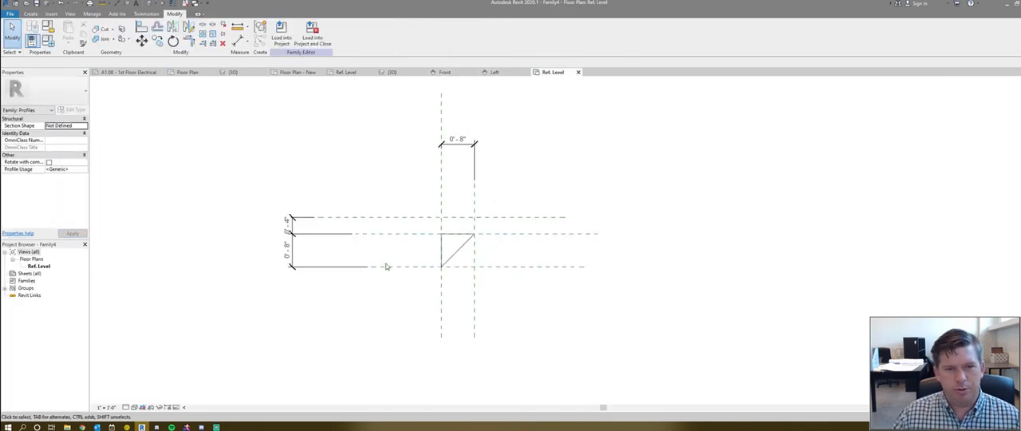
left_click(291, 225)
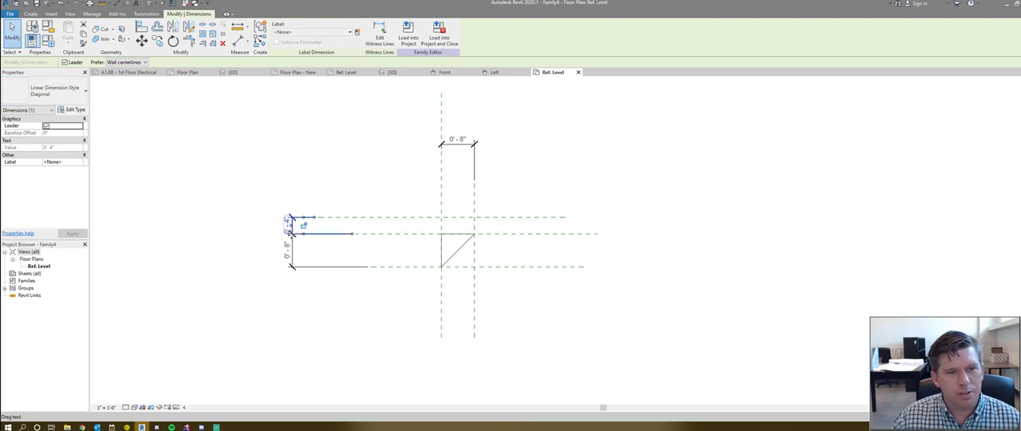
left_click(357, 33)
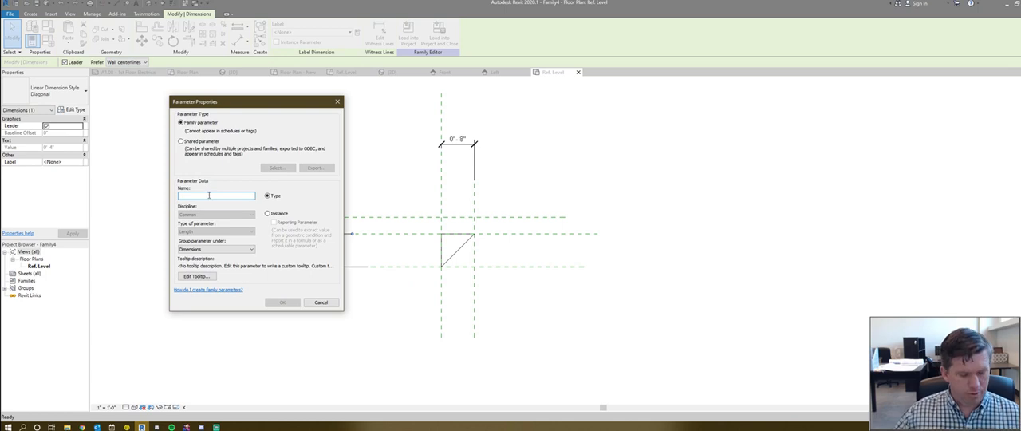
type("Slab Thickness")
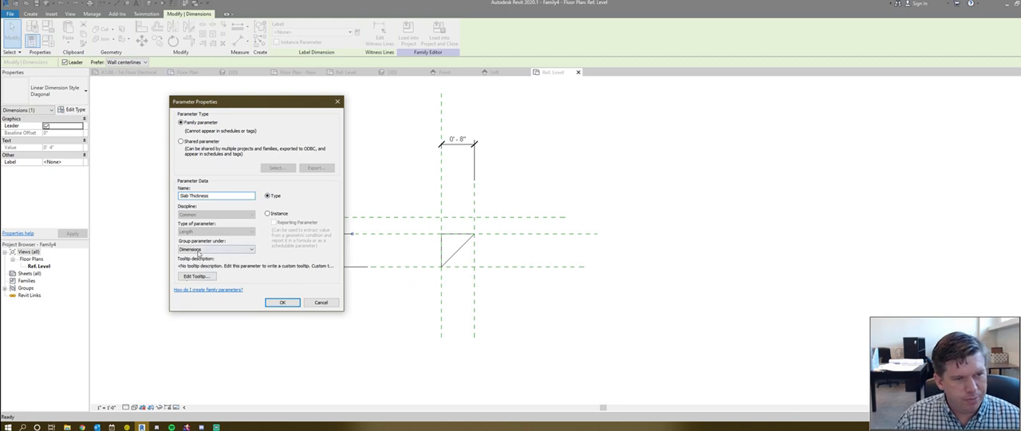
left_click(282, 302)
key("Escape")
- Create a type parameter named Turn Down Depth for the 8" vertical dimension below the slab thickness
left_click(300, 272)
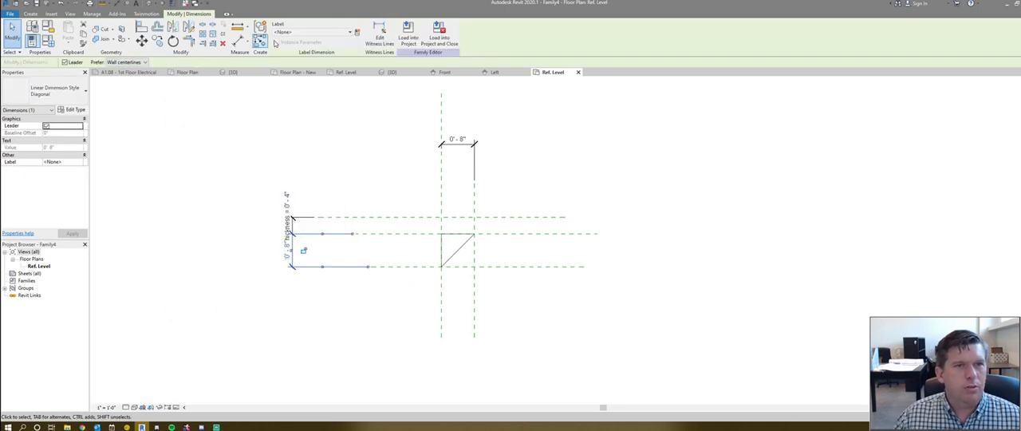
left_click(355, 33)
type("T")
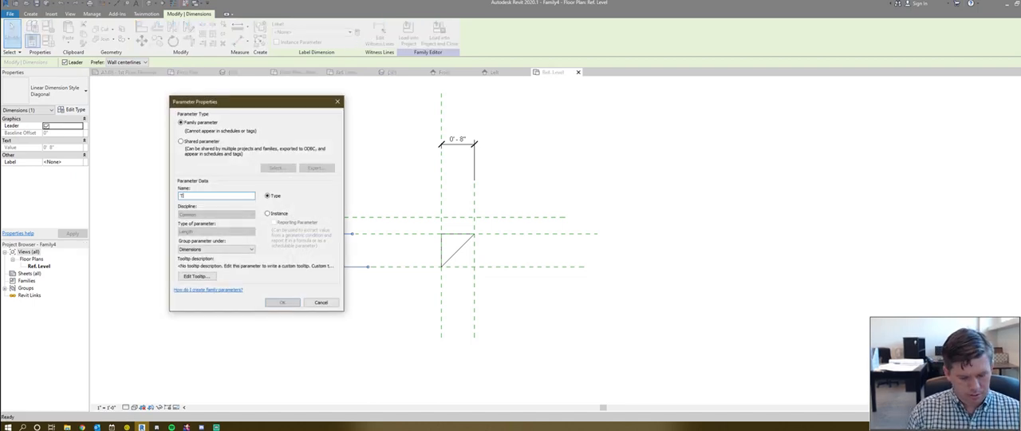
type("urn Down Depth")
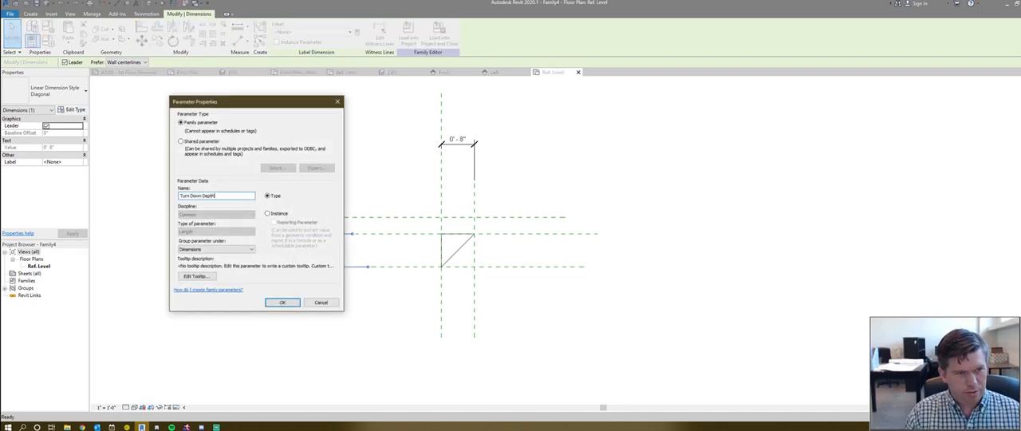
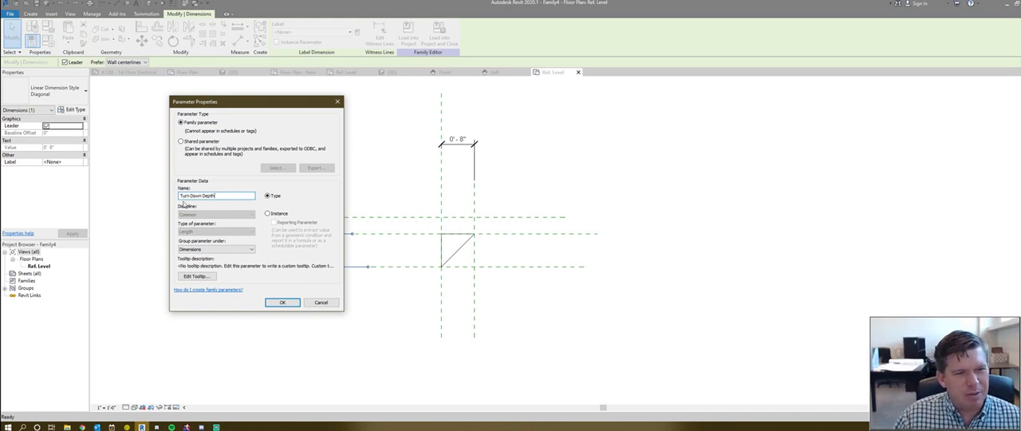
- Confirm the Turn Down Depth parameter and label the horizontal 8" dimension with a new type parameter named Turn Down Width
left_click(283, 301)
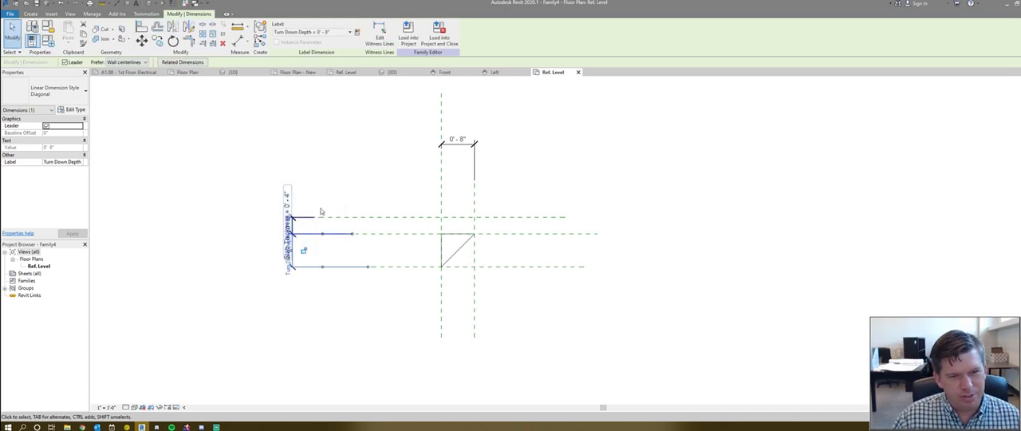
left_click(452, 149)
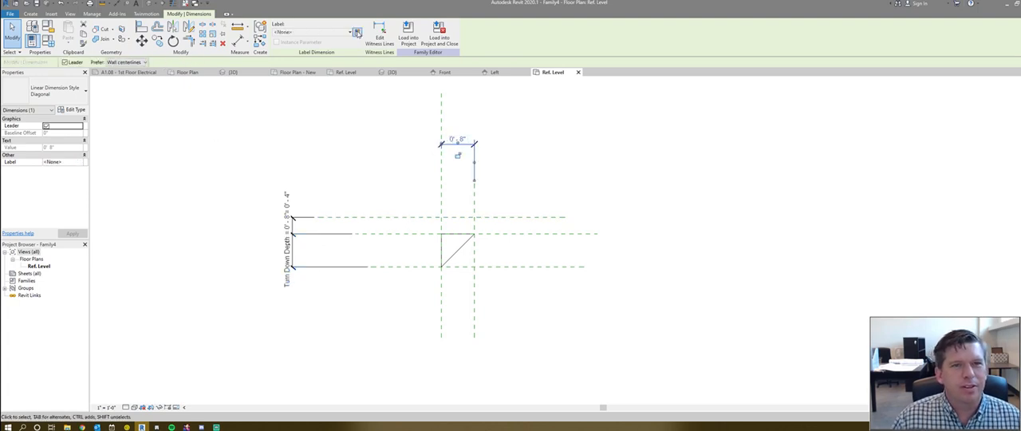
left_click(357, 31)
type("Turn Down Width")
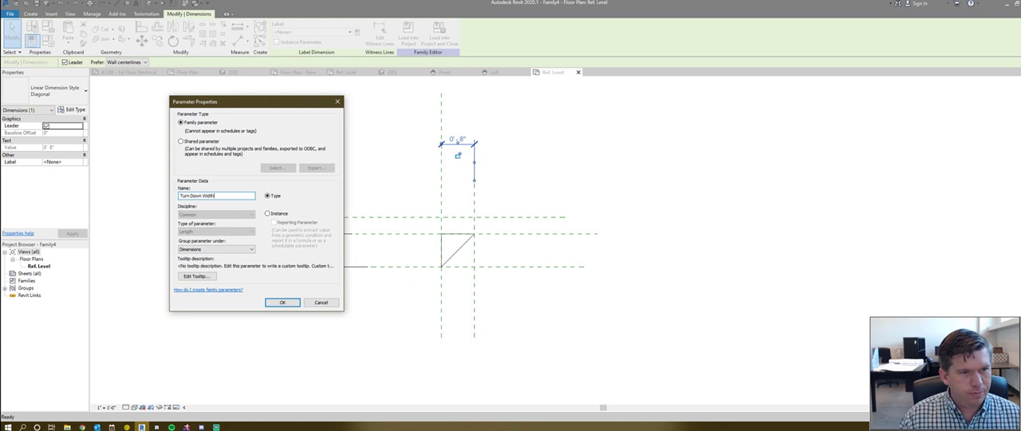
key("Return")
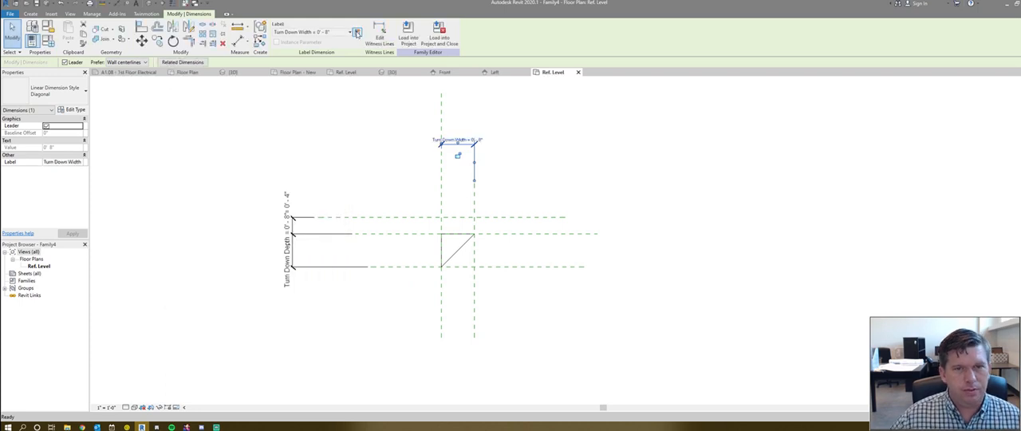
left_click(377, 194)
- Set the profile family's Turn Down Depth parameter to 1' 2" and apply it to the triangular profile
middle_click_drag(409, 175, 472, 170)
scroll(490, 150, "down", 1)
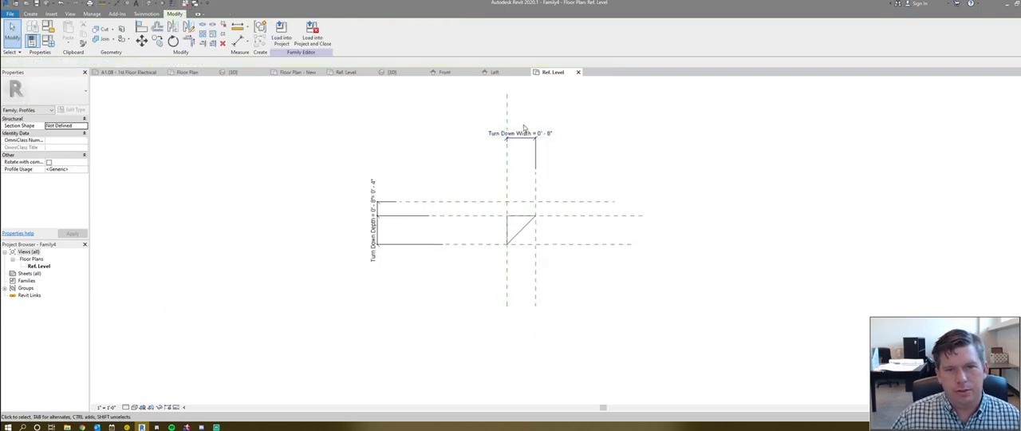
scroll(541, 139, "up", 3)
scroll(534, 153, "down", 1)
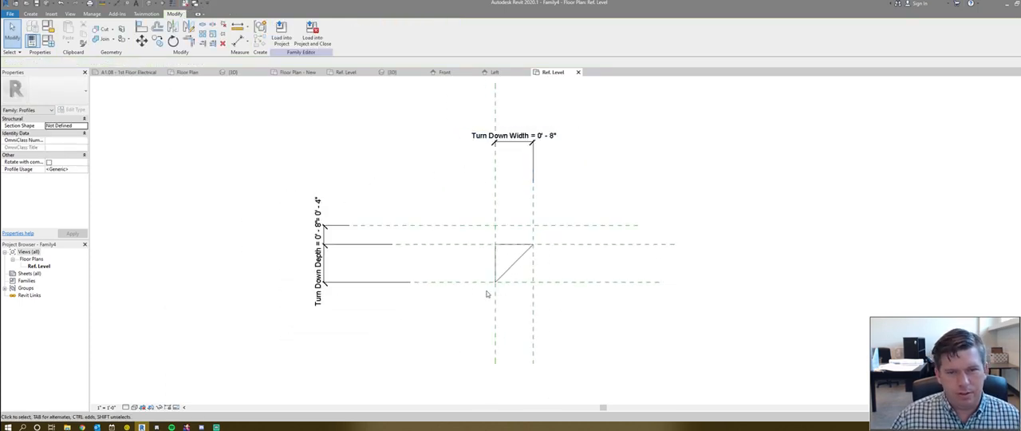
left_click(48, 41)
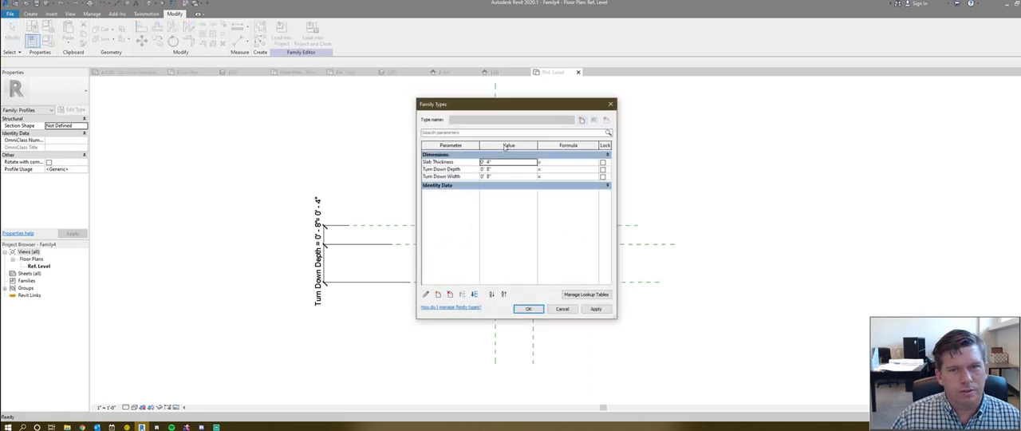
left_click_drag(513, 108, 764, 101)
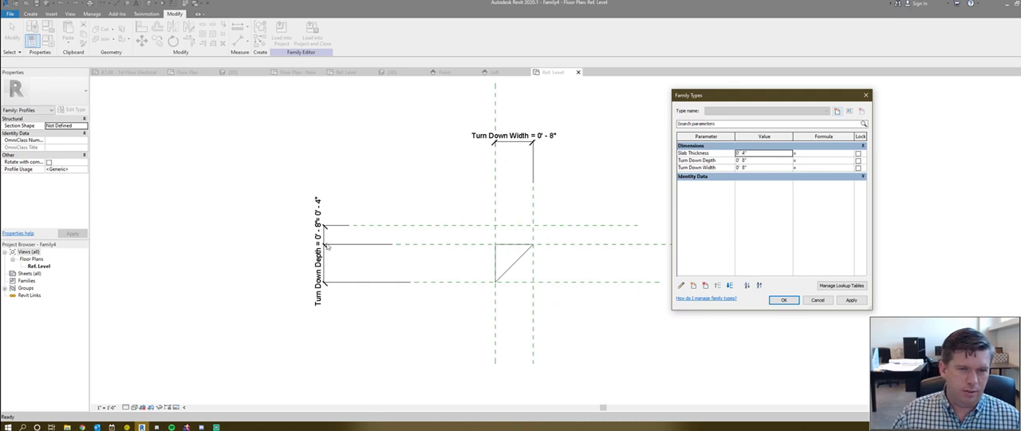
left_click(763, 167)
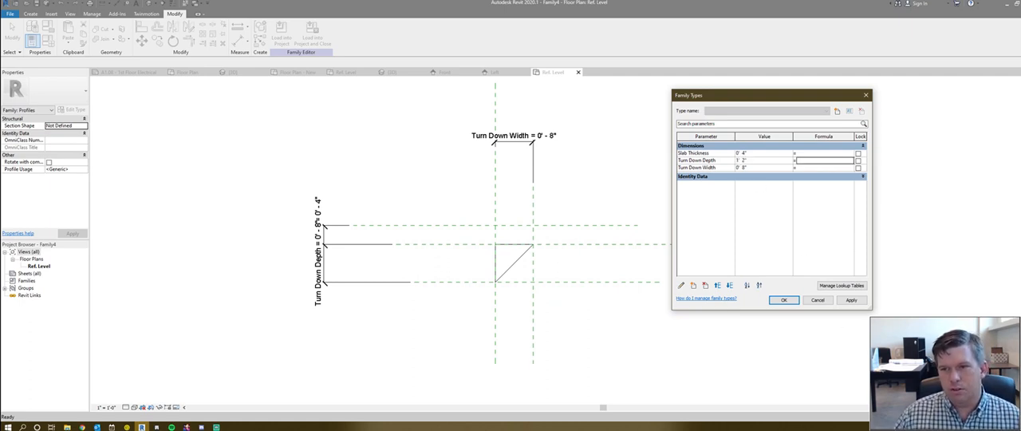
left_click(851, 301)
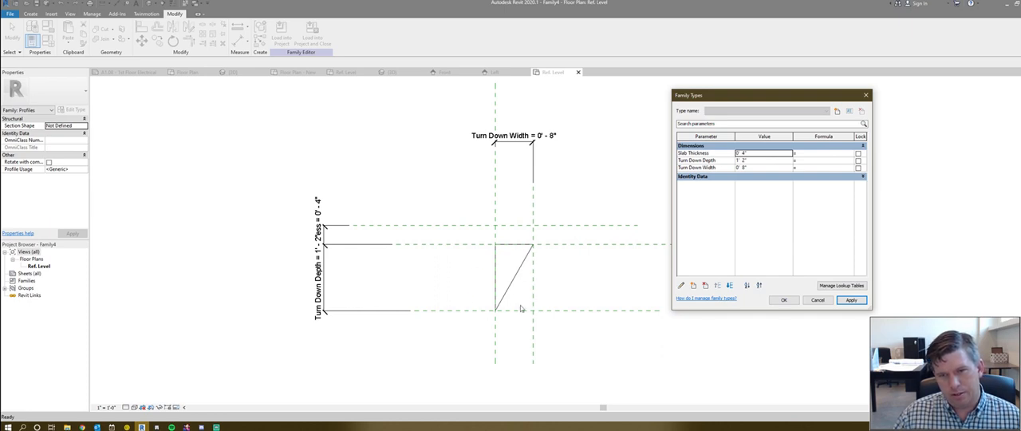
left_click(783, 300)
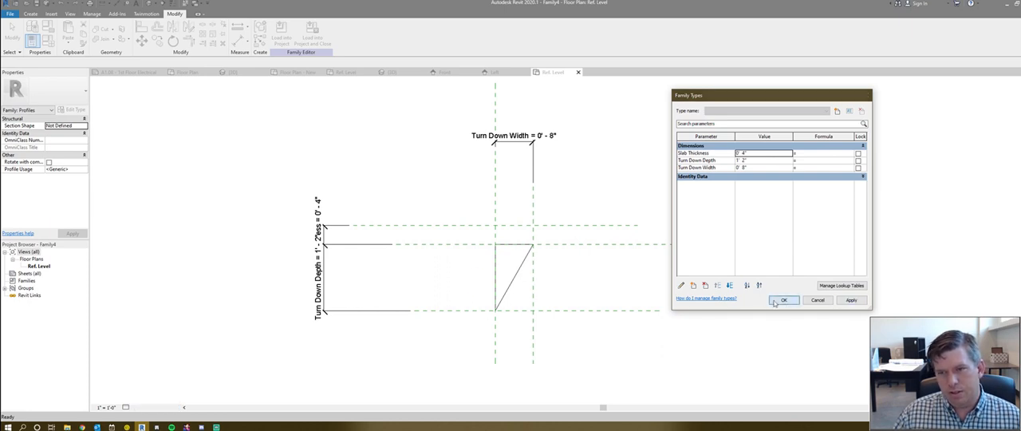
- Flex the profile by moving the Depth of Turndown plane to about 1' 1 3/4" and the Length of Turndown plane to about 1' 2 3/4"
left_click(503, 306)
left_click_drag(508, 282, 487, 340)
scroll(505, 272, "up", 3)
scroll(507, 272, "up", 1)
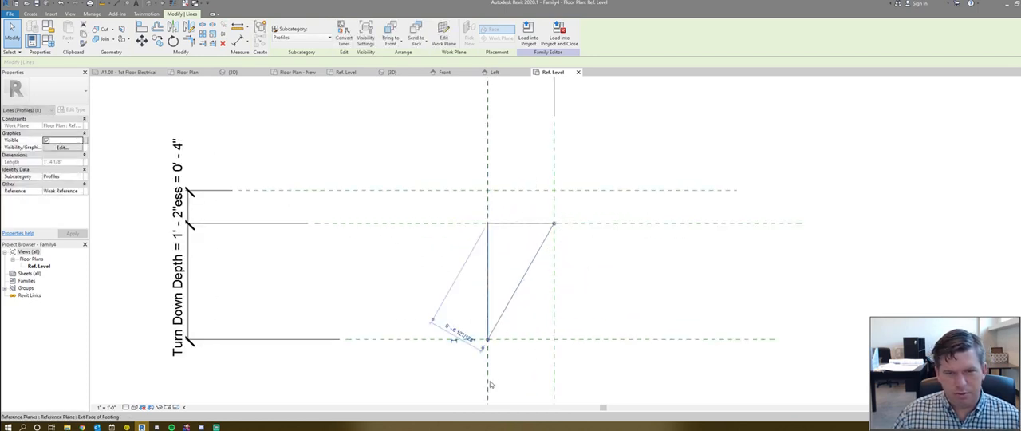
left_click(419, 260)
left_click(592, 341)
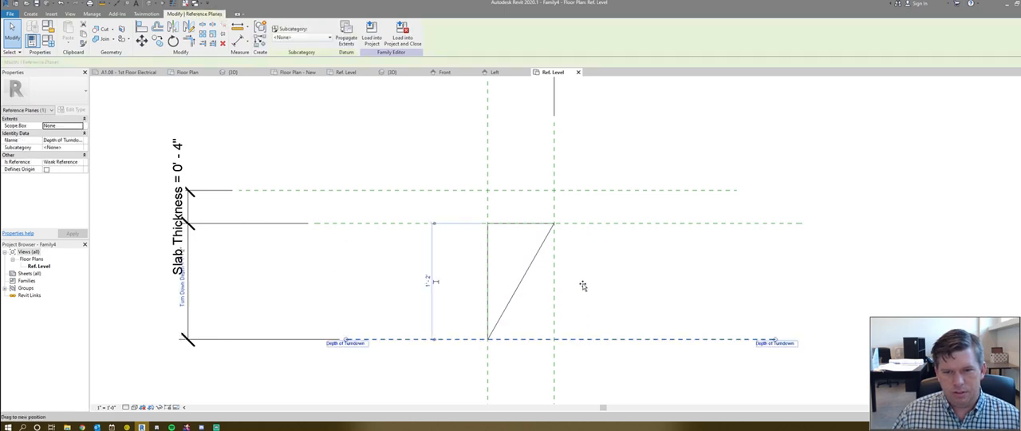
mouse_move(588, 349)
left_mouse_down()
mouse_move(592, 271)
mouse_move(591, 348)
left_mouse_up()
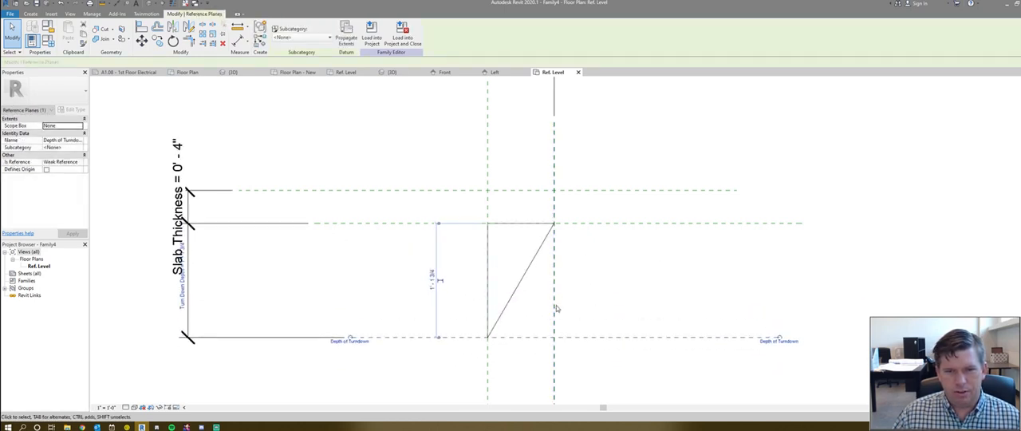
left_click(554, 294)
left_click_drag(554, 293, 611, 296)
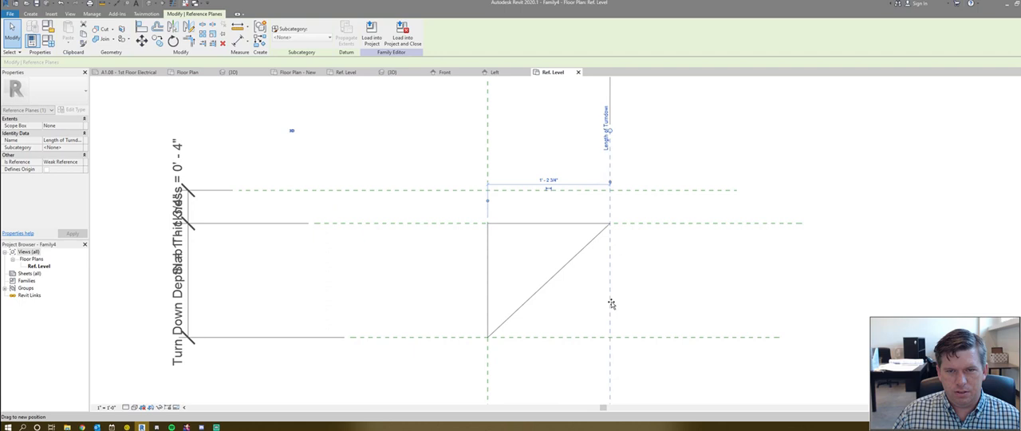
- Try to detach the diagonal line's upper end and align it to the Length of Turndown plane and the horizontal slab-underside plane
left_click(570, 262)
left_click_drag(609, 226, 578, 255)
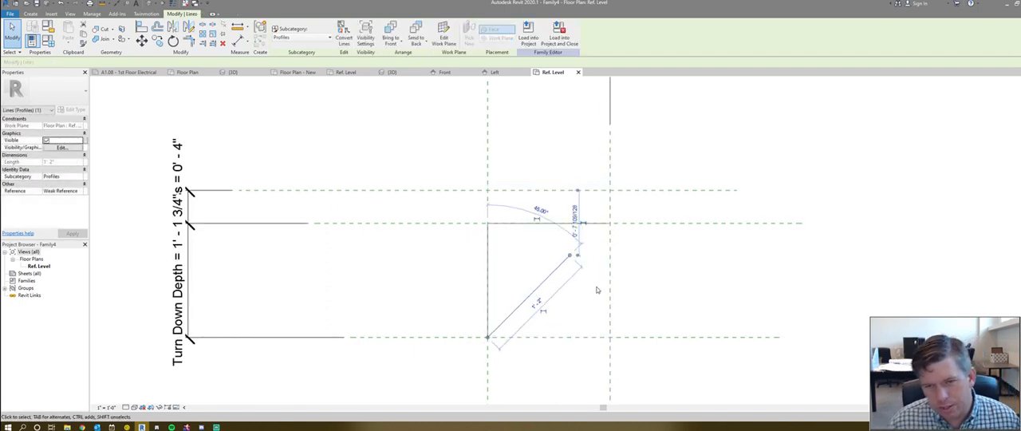
left_click(596, 274)
key("l")
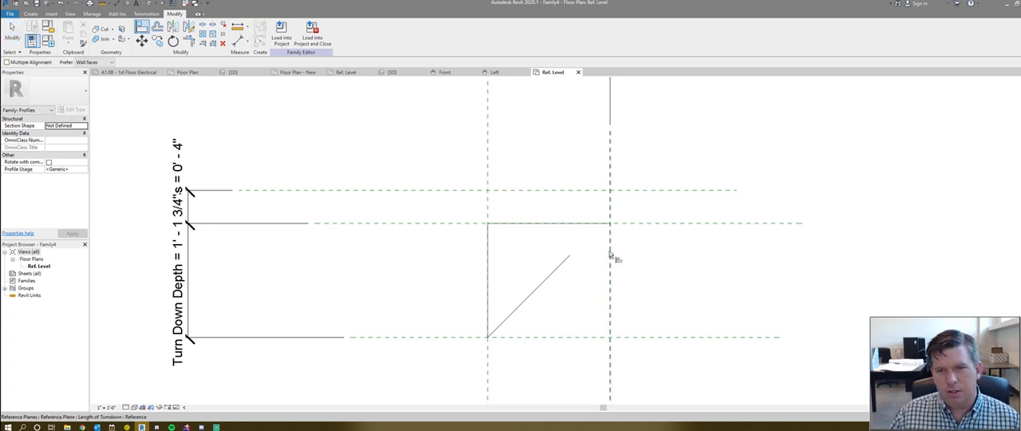
left_click(610, 255)
left_click(576, 261)
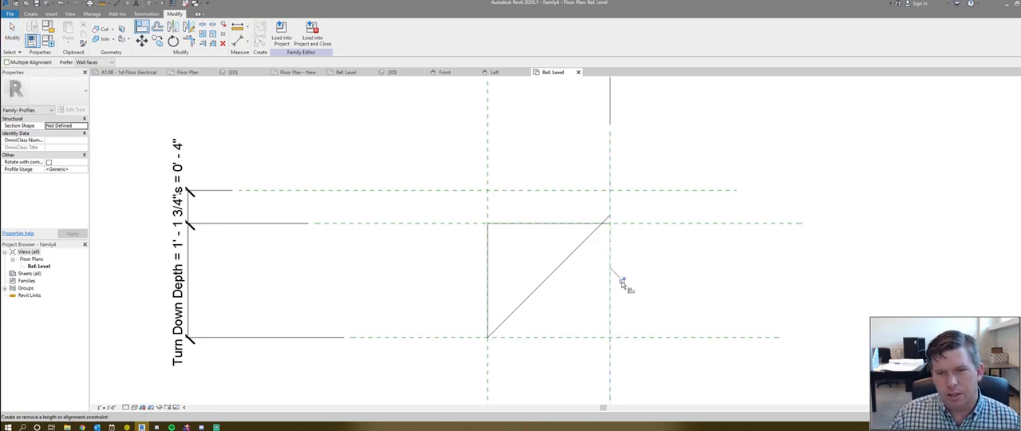
left_click(610, 222)
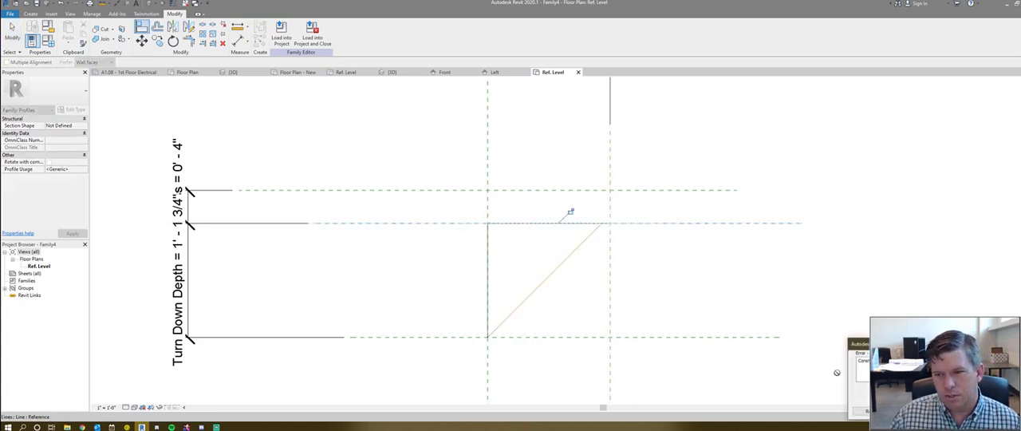
key("Escape")
key("Escape")
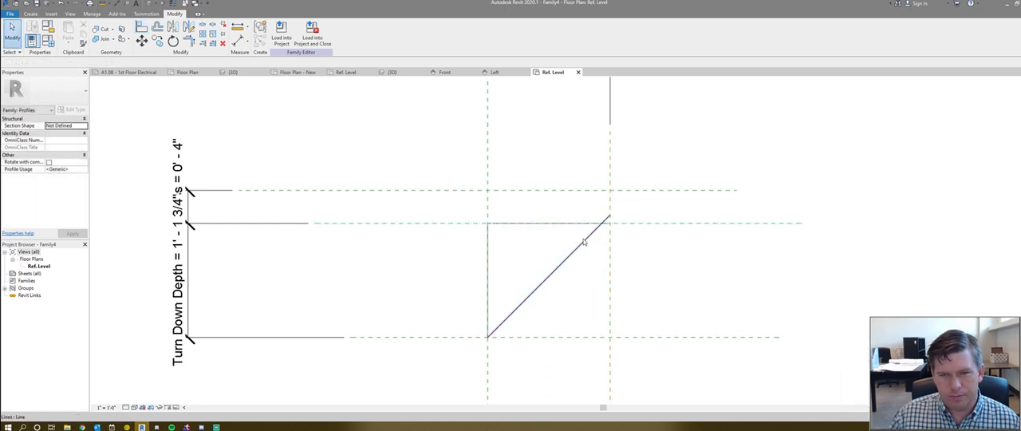
- Undo the diagonal line edits and the reference plane moves in the triangular profile
key("ctrl+z")
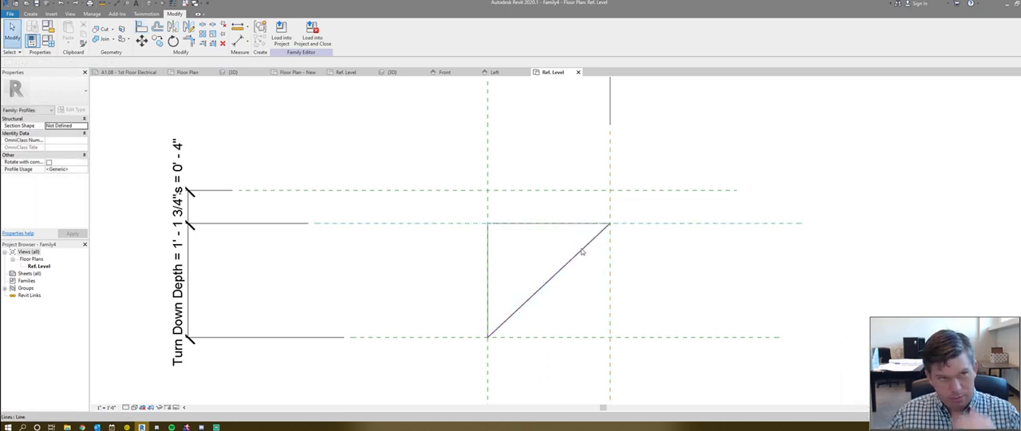
left_click(581, 252)
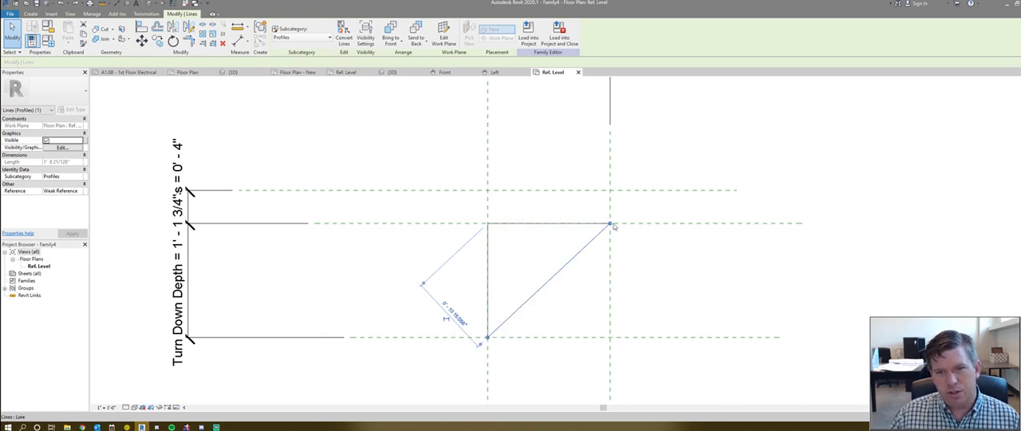
left_click(641, 224)
mouse_move(638, 213)
left_mouse_down()
mouse_move(633, 237)
mouse_move(633, 224)
left_mouse_up()
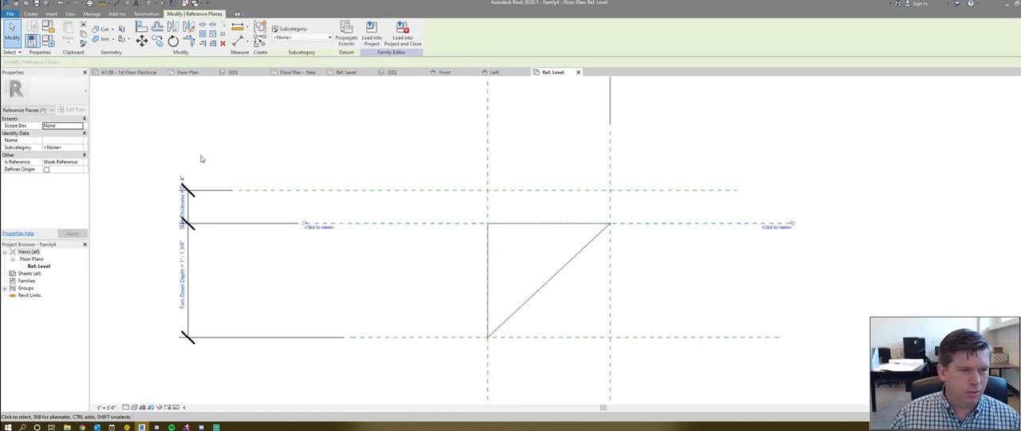
key("ctrl+z")
key("ctrl+z")
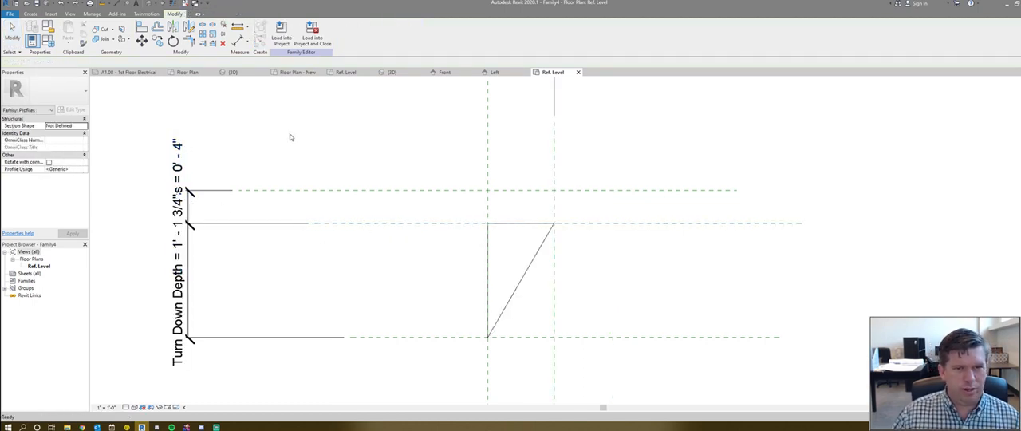
key("ctrl+z")
key("ctrl+z")
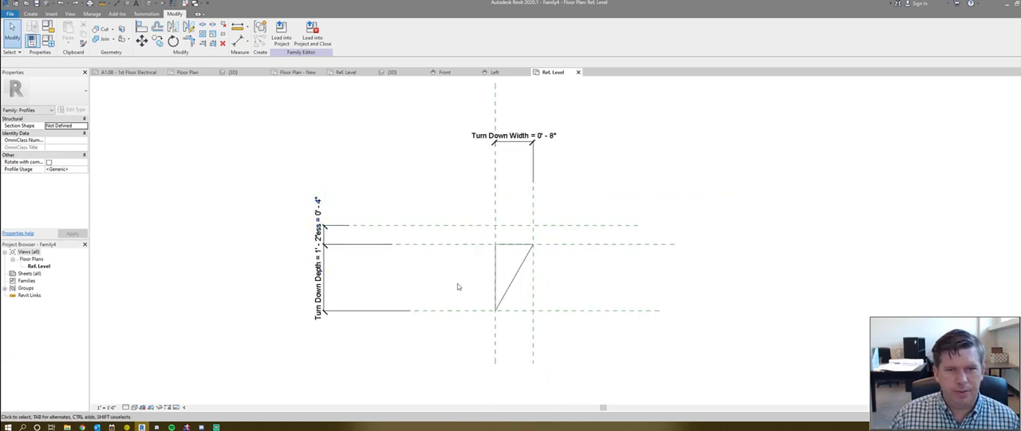
- Load the profile family into the project, overwriting the existing version, and view the footing's turndown in 3D
scroll(288, 238, "down", 1)
scroll(488, 179, "up", 1)
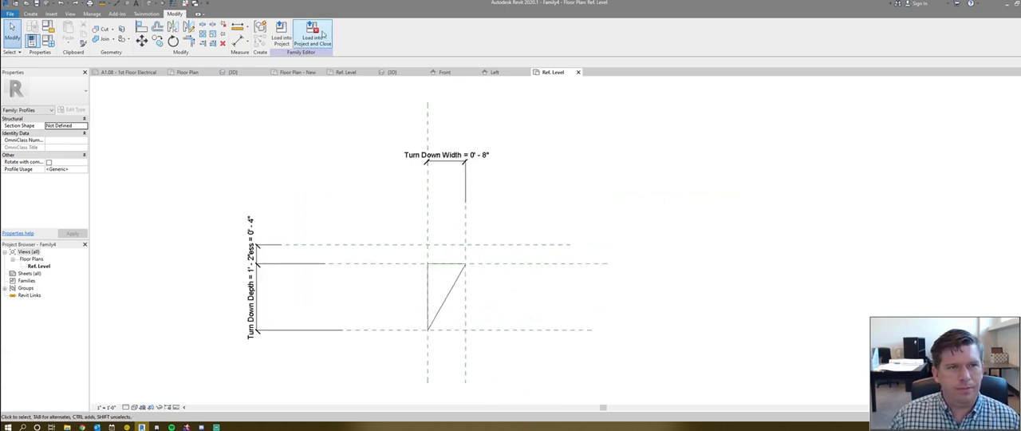
left_click(291, 41)
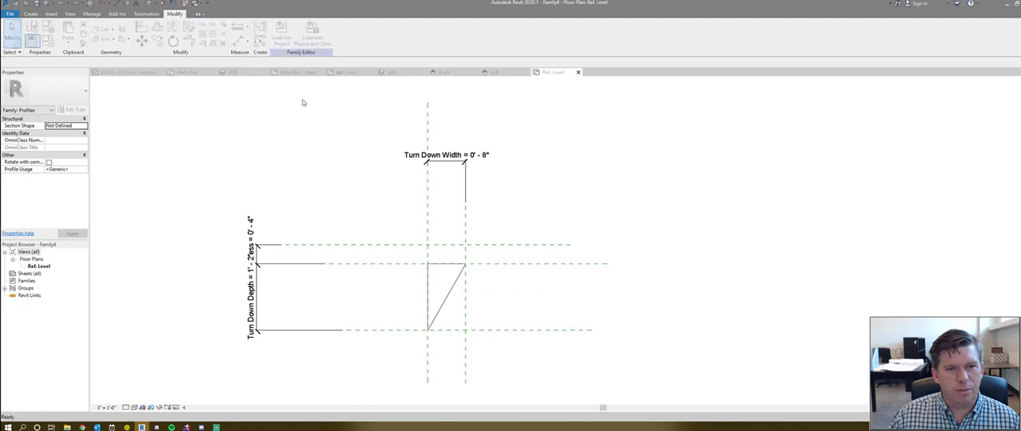
left_click(495, 273)
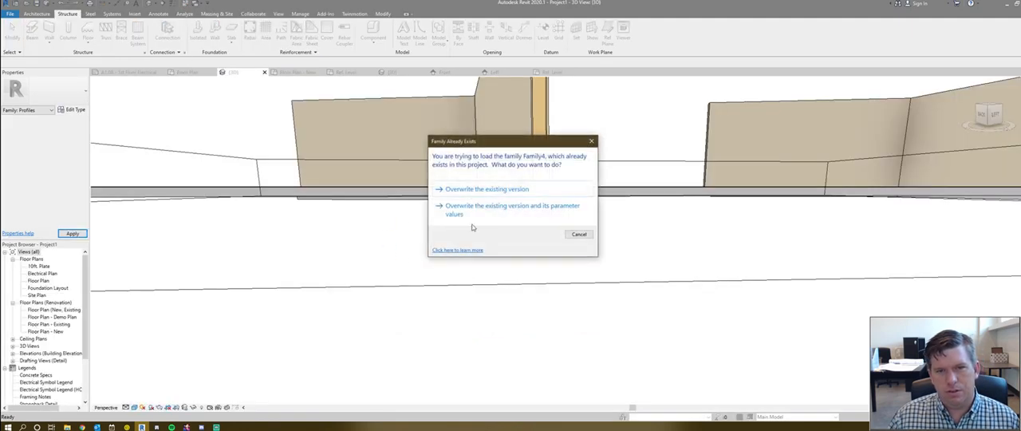
left_click(481, 192)
middle_click_drag(489, 250, 540, 228)
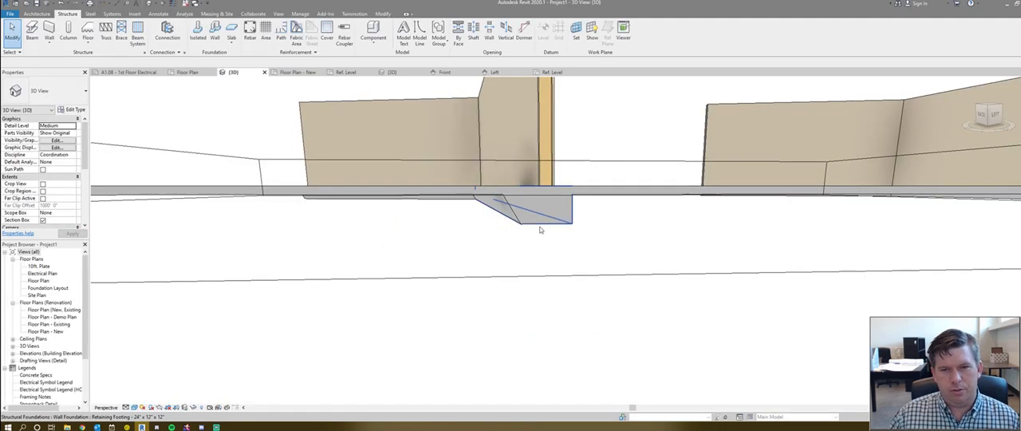
scroll(473, 258, "down", 1)
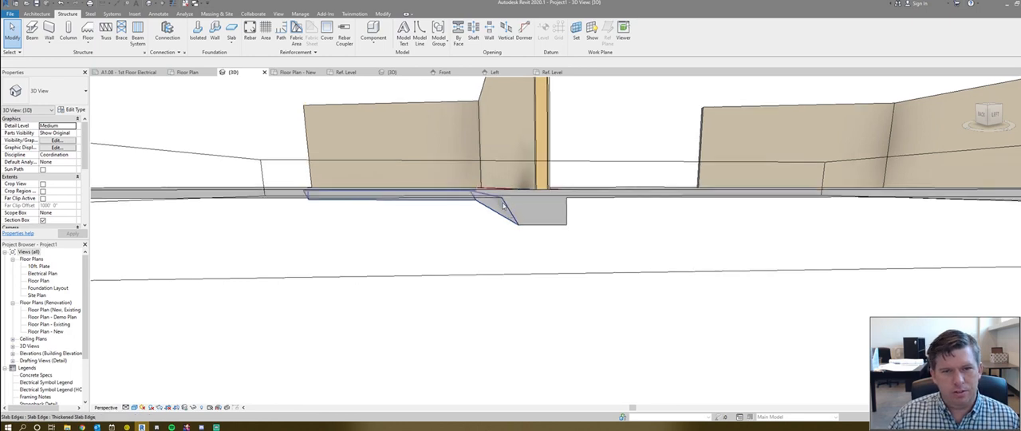
scroll(502, 208, "up", 3)
scroll(459, 206, "down", 4)
- Set the Family4 profile type's Slab Thickness to 0' 6" and accept the resulting joined-element warnings
scroll(35, 288, "down", 3)
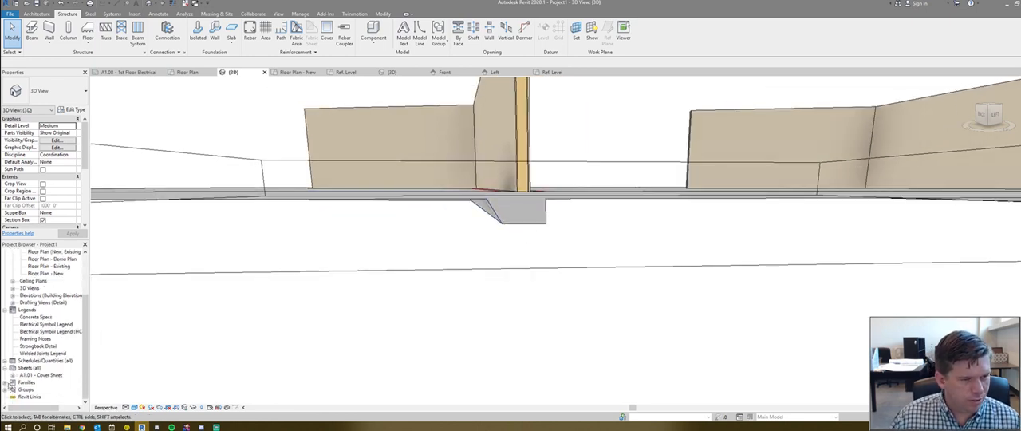
left_click(5, 383)
scroll(24, 359, "down", 3)
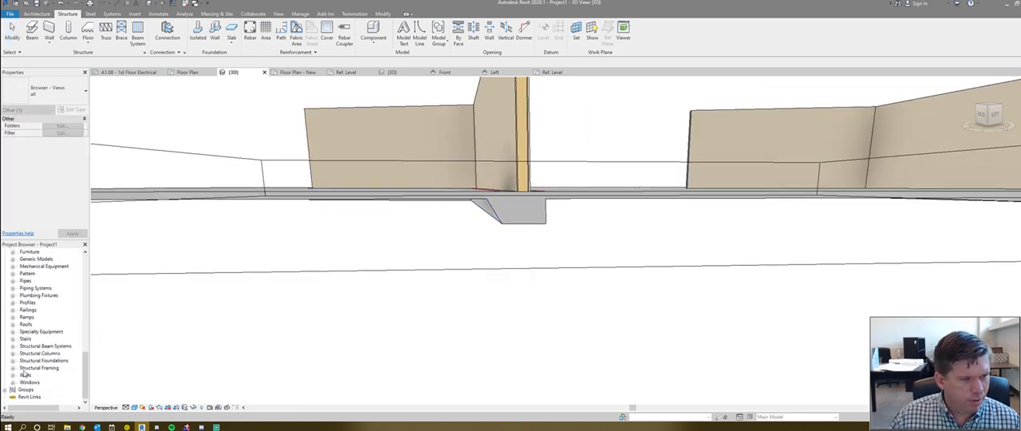
left_click(12, 303)
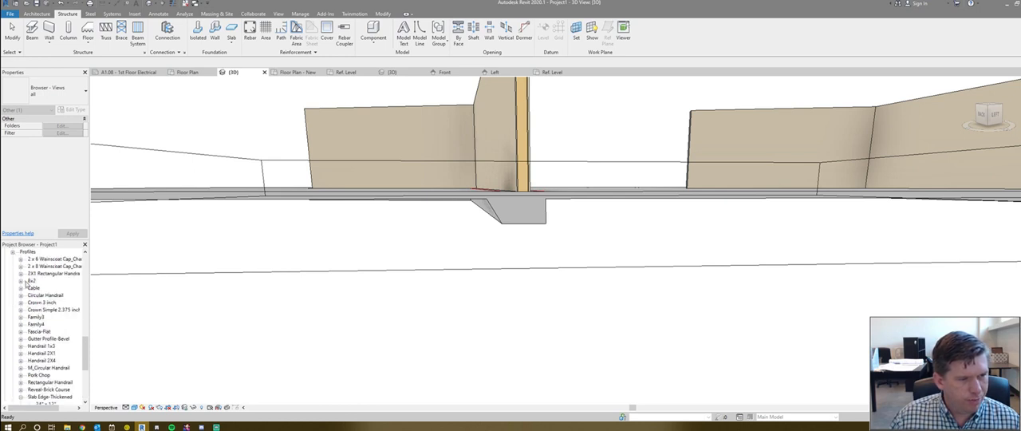
left_click(21, 325)
left_click(44, 332)
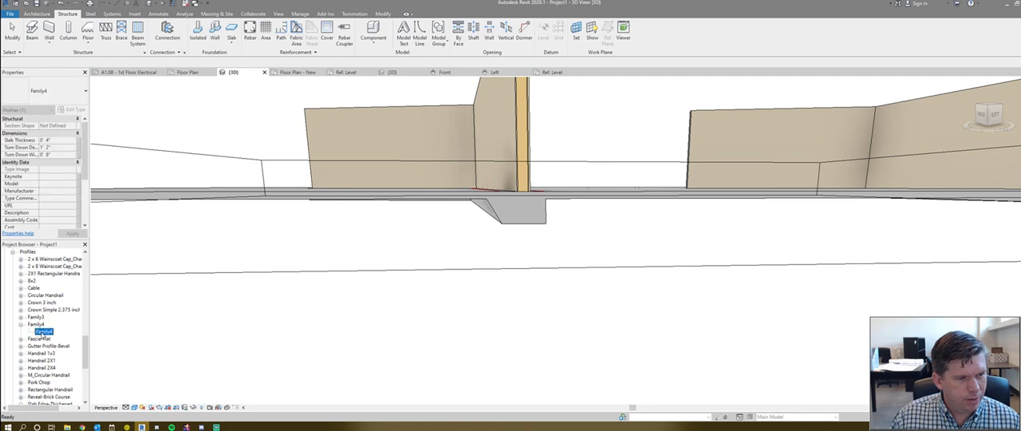
right_click(44, 332)
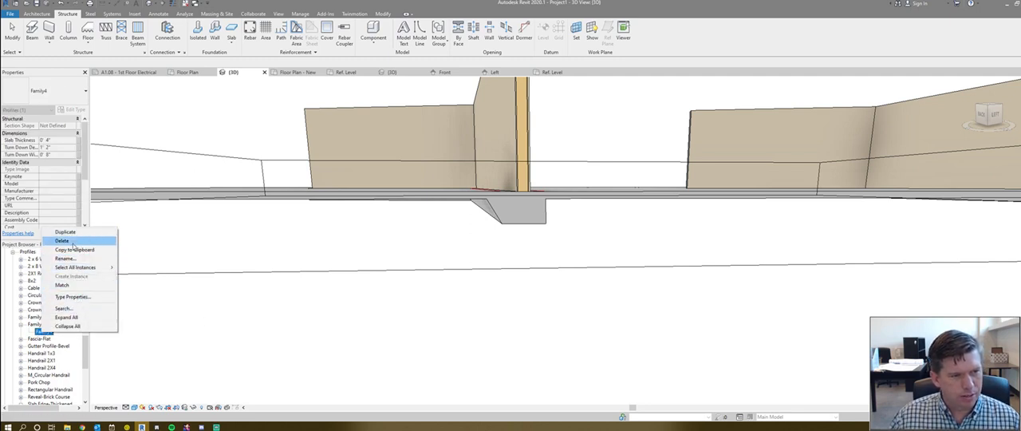
left_click(72, 297)
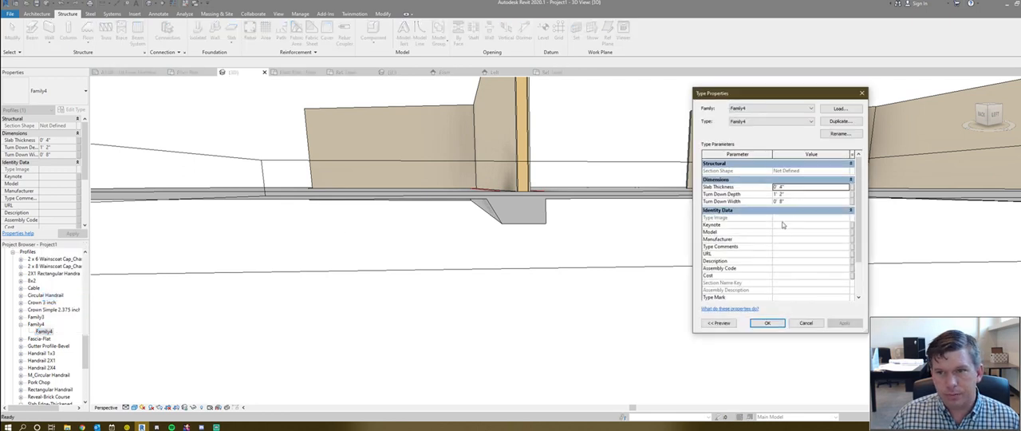
left_click(802, 196)
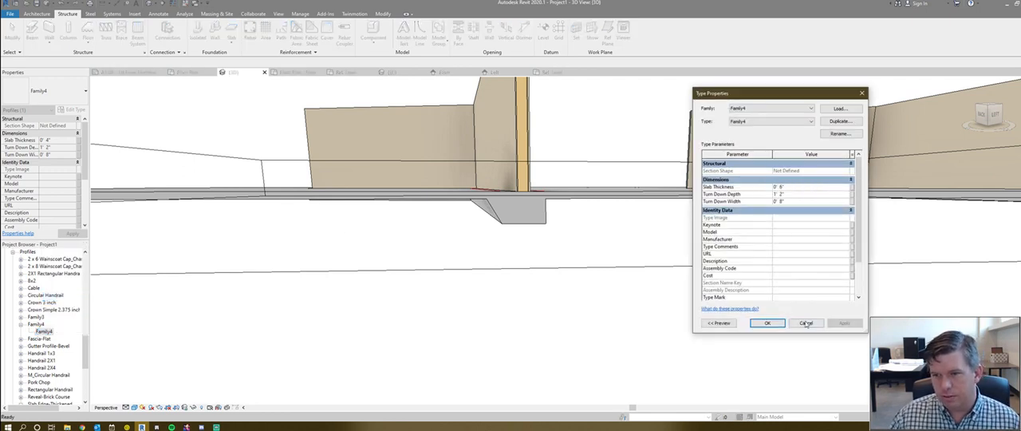
left_click(766, 323)
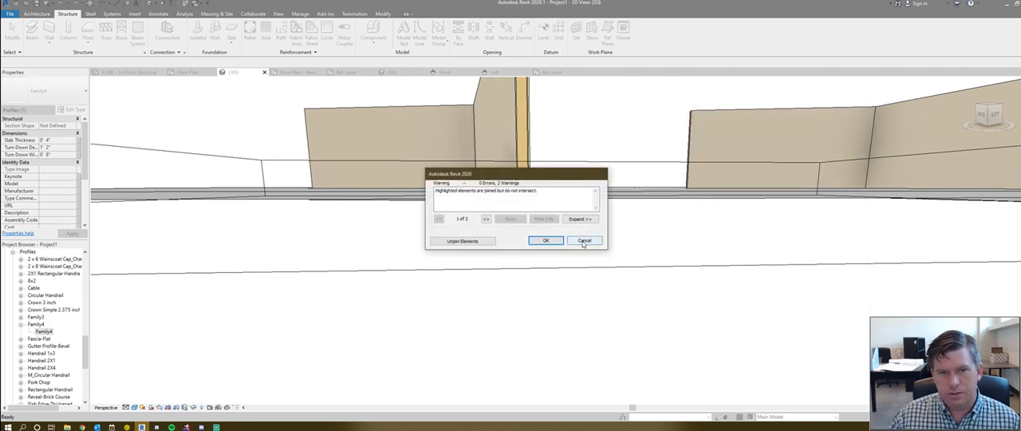
left_click(559, 242)
- Duplicate the slab's Concrete - 4" floor type as Concrete - 6" and set its structure layer thickness to 0' 6"
scroll(492, 205, "up", 1)
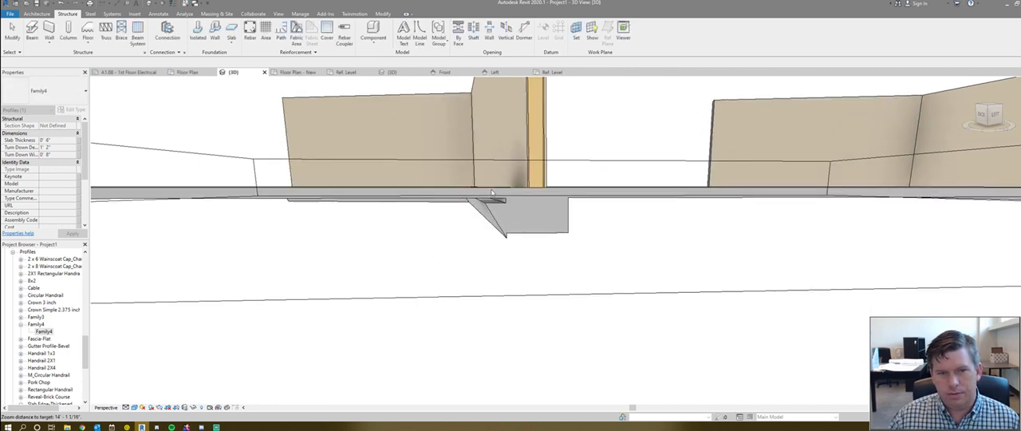
left_click(592, 191)
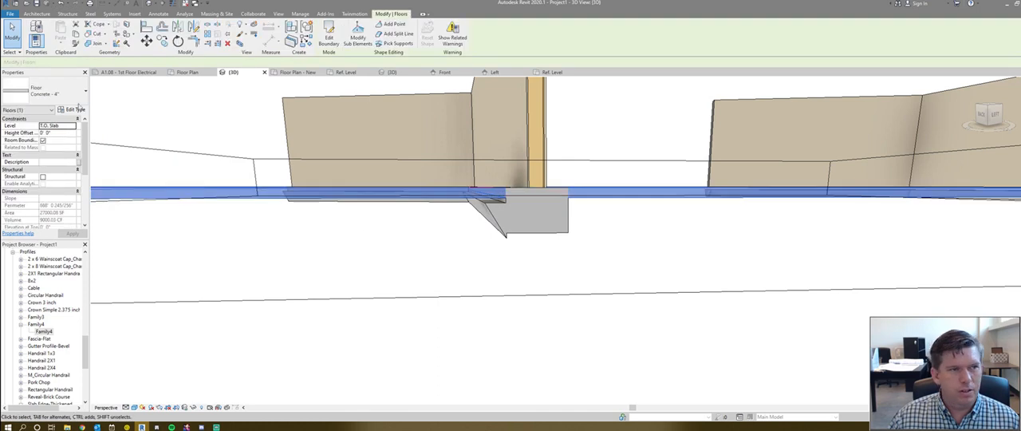
left_click(74, 110)
left_click(860, 121)
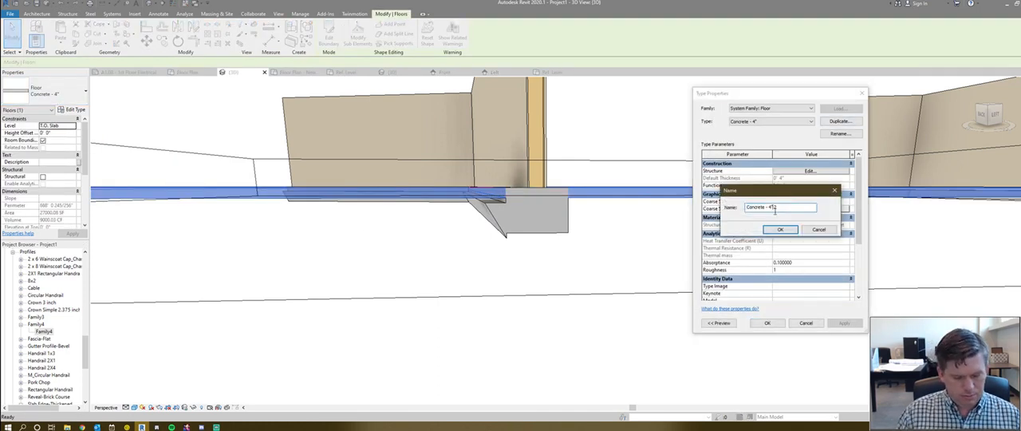
key("Return")
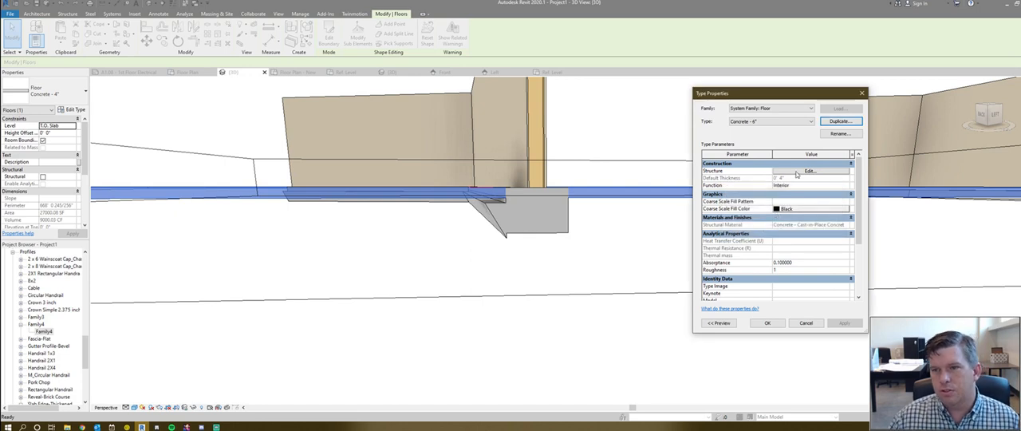
left_click(810, 171)
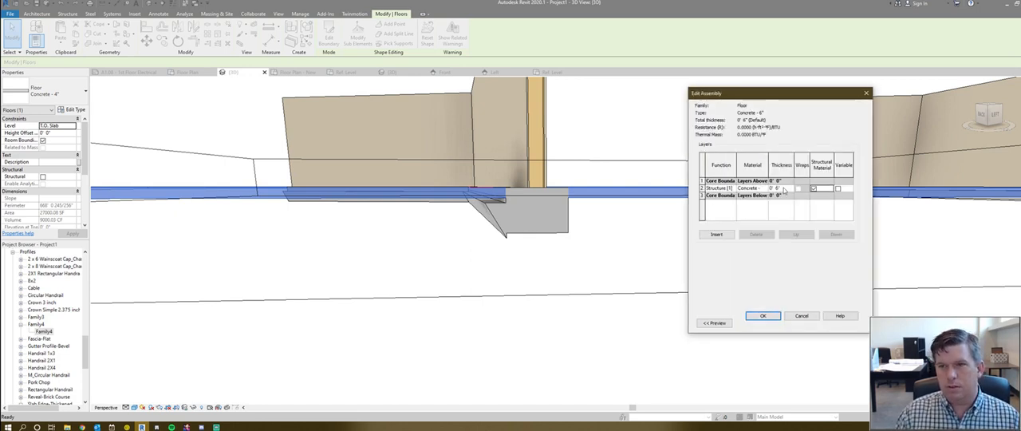
left_click(764, 316)
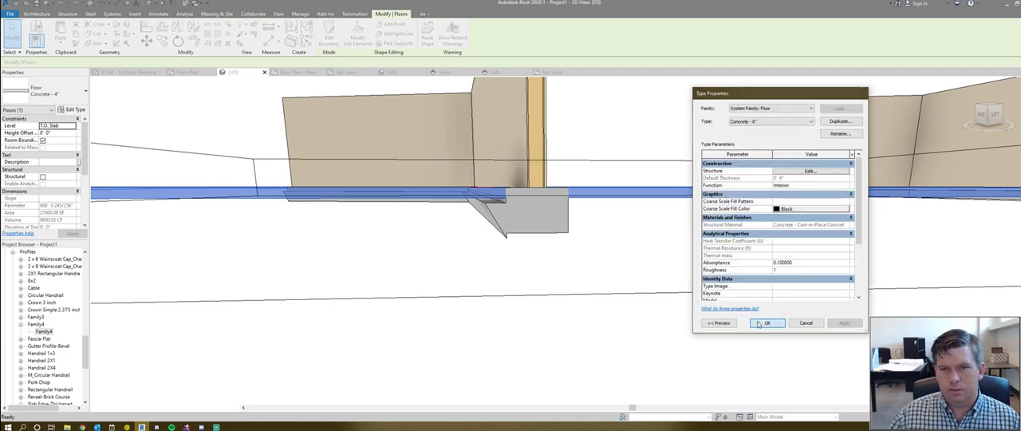
left_click(767, 322)
- Examine the retaining footing and its sloped turndown under the wall from several angles
left_click(500, 243)
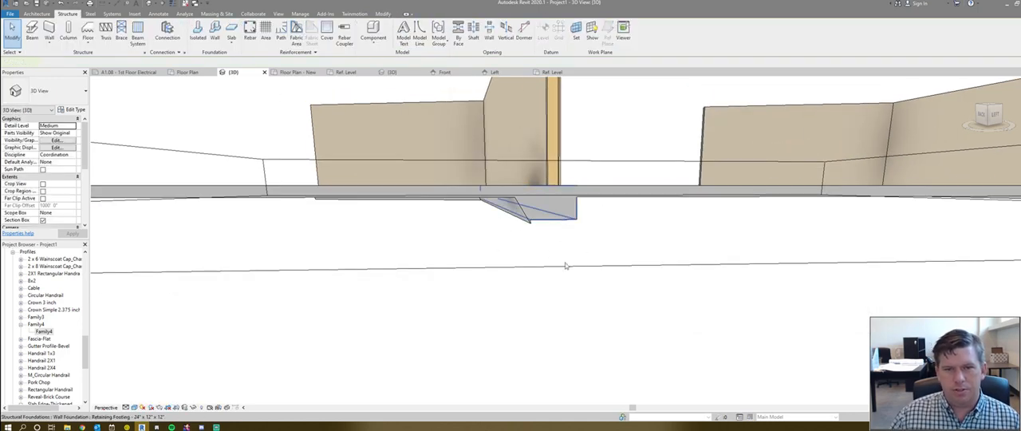
left_click(550, 209)
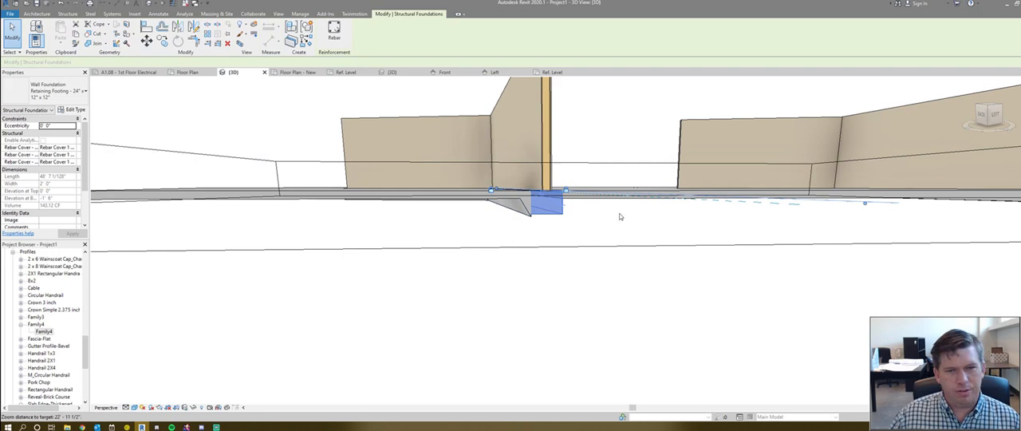
middle_click_drag(575, 227, 661, 239, "shift")
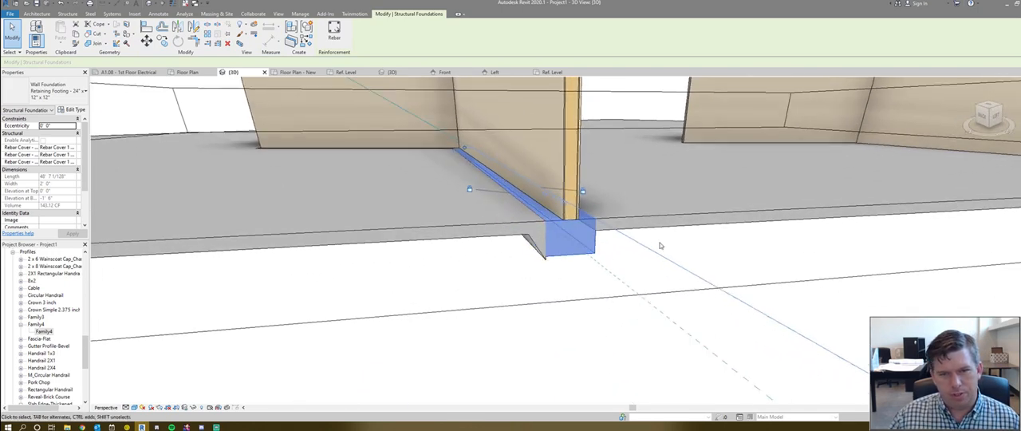
left_click(646, 242)
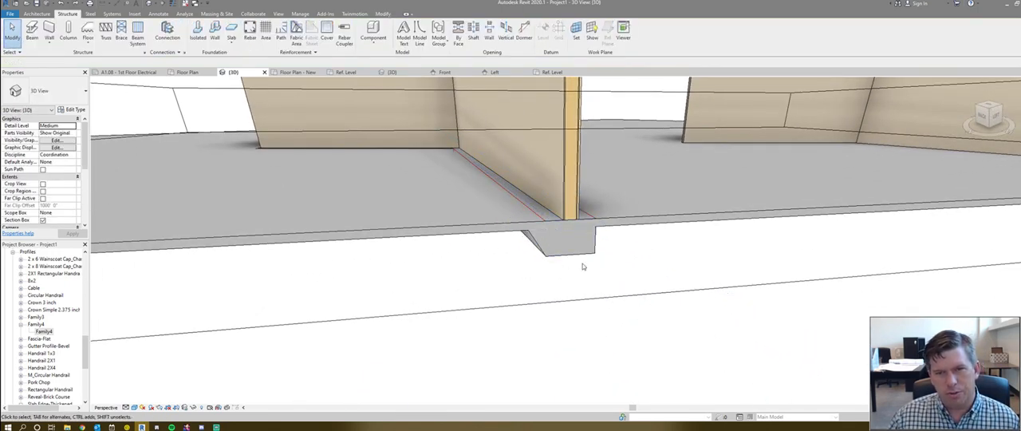
scroll(567, 227, "down", 2)
middle_click_drag(636, 228, 585, 231, "shift")
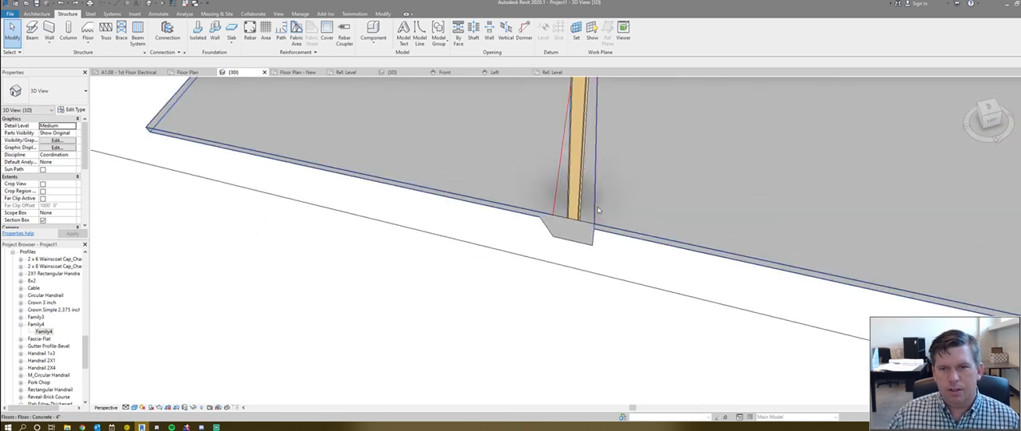
- Add the foundation line along the wall's opposite side as a segment of the thickened slab edge
left_click(614, 240)
middle_click_drag(617, 269, 583, 255, "shift")
left_click(605, 263)
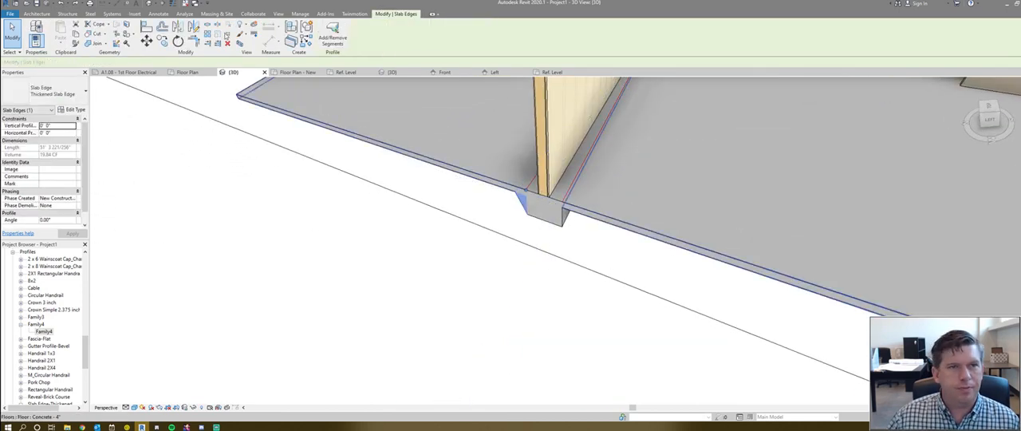
left_click(573, 186)
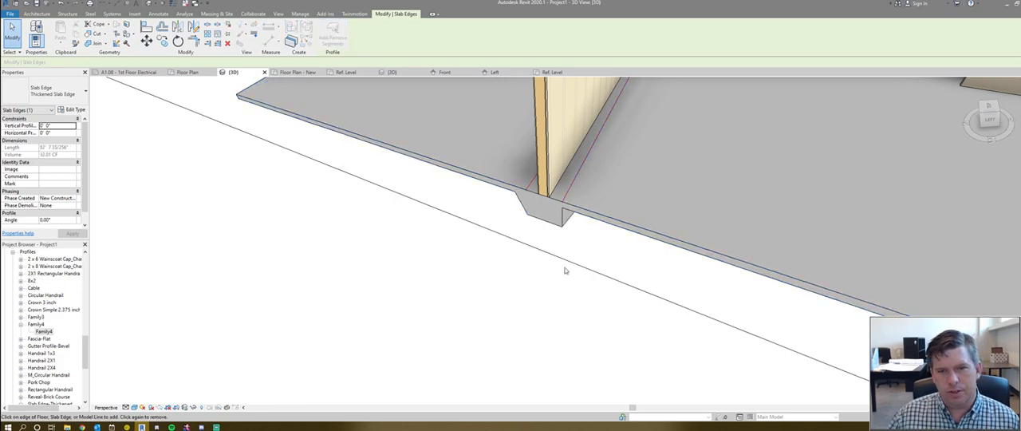
middle_click_drag(562, 241, 571, 210, "shift")
key("Escape")
key("Escape")
- Examine the foundation lines beside the wall and the thickened footings along the slab edge in 3D
middle_click_drag(570, 153, 553, 222, "shift")
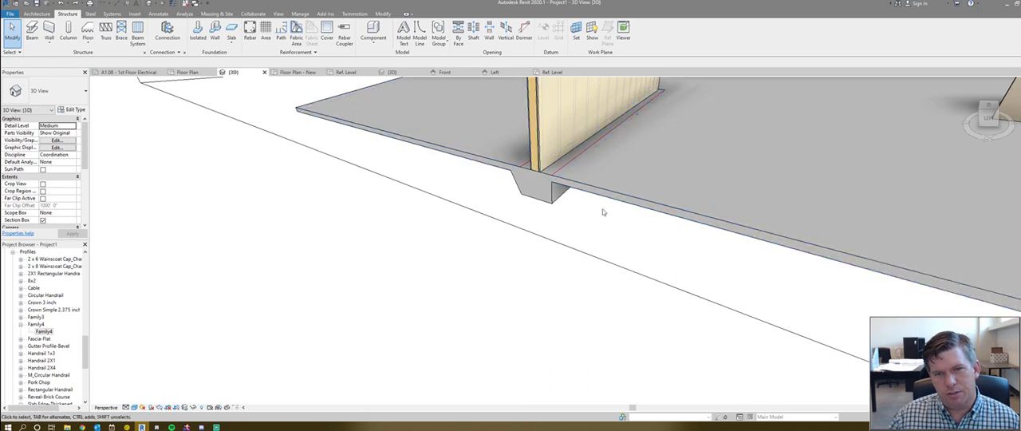
left_click(590, 150)
middle_click_drag(590, 152, 388, 201, "shift")
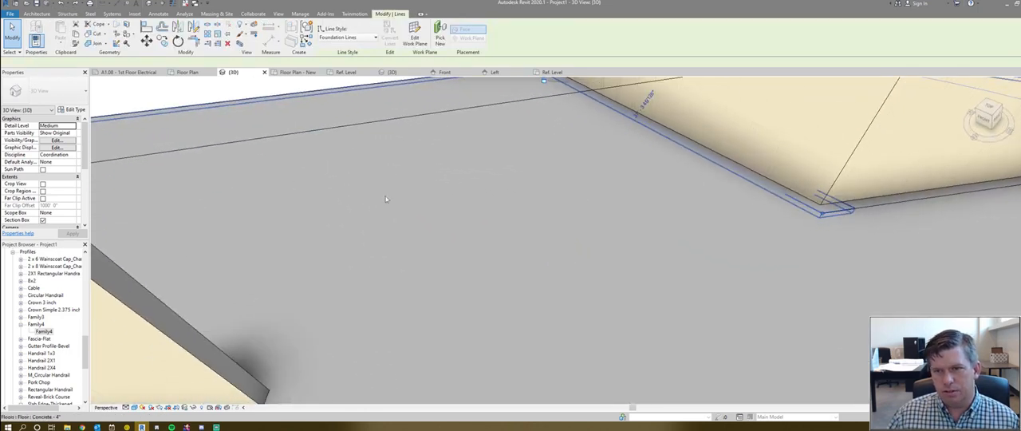
key("Escape")
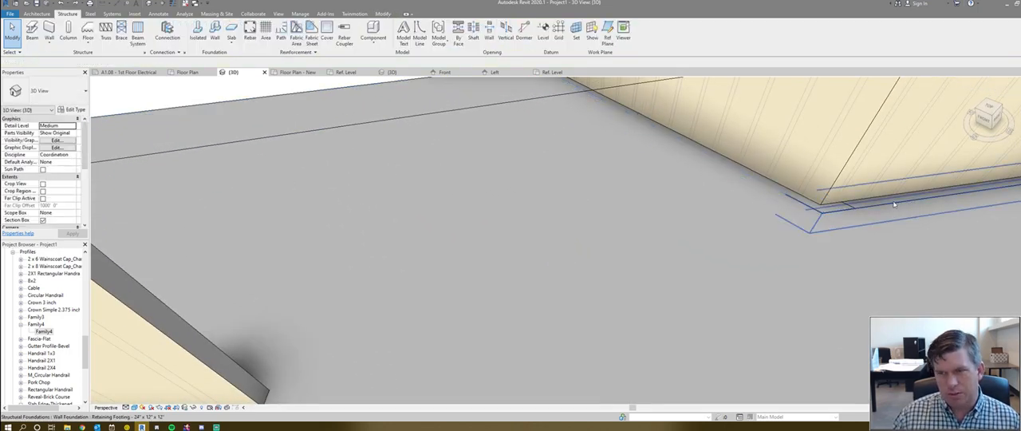
scroll(680, 218, "down", 5)
middle_click_drag(528, 220, 435, 336, "shift")
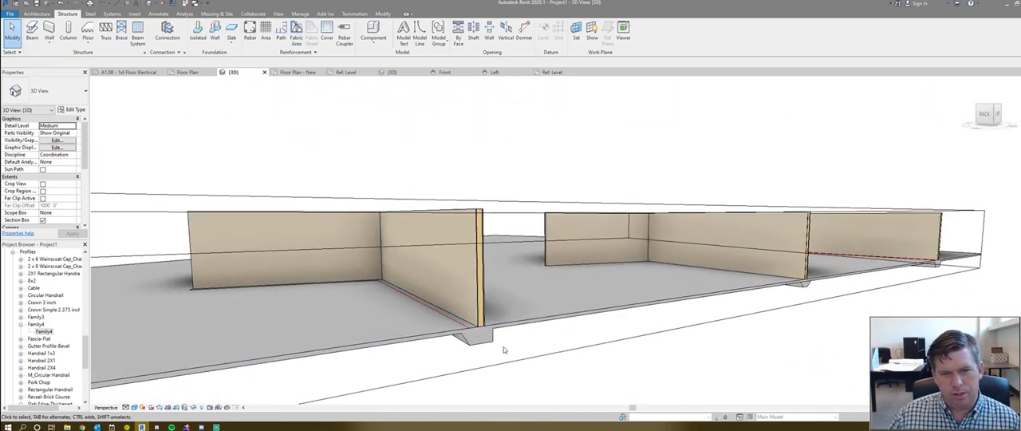
scroll(504, 346, "up", 5)
scroll(473, 344, "down", 3)
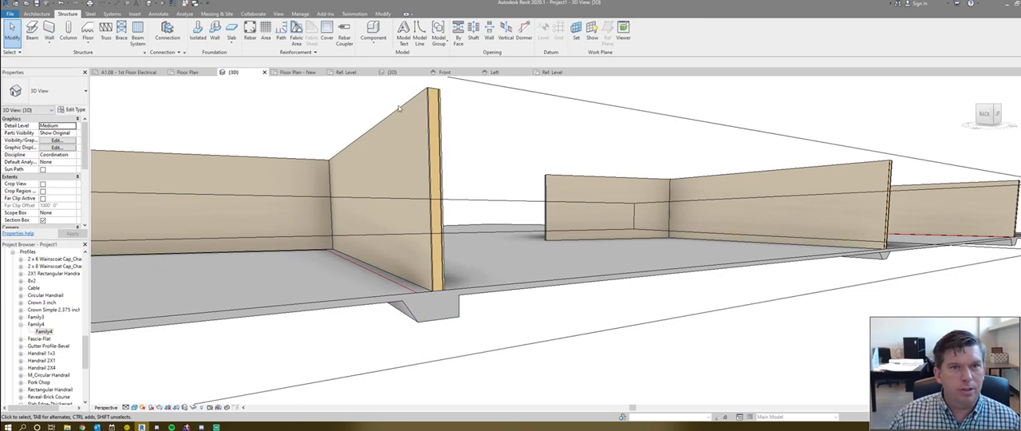
- Draw a vertical reference plane in the triangular profile family, about 2' 4" left of the triangle's vertical side
left_click(564, 73)
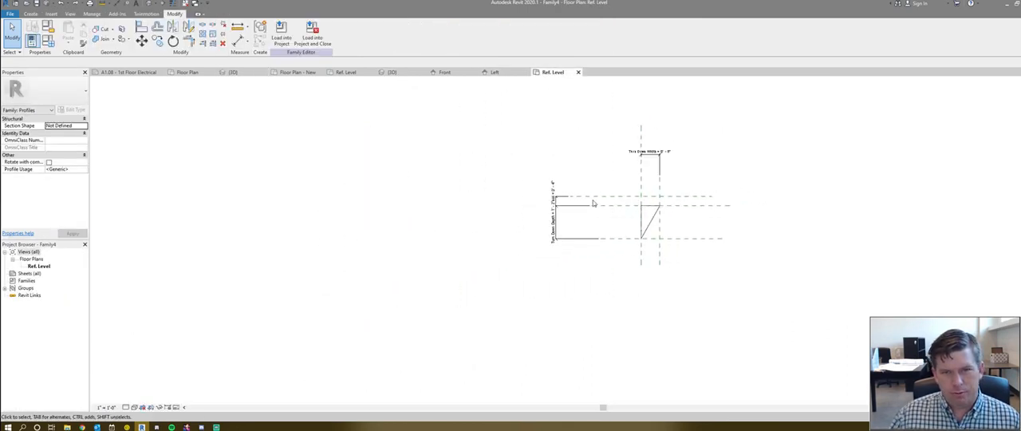
key("r")
key("p")
left_click(580, 125)
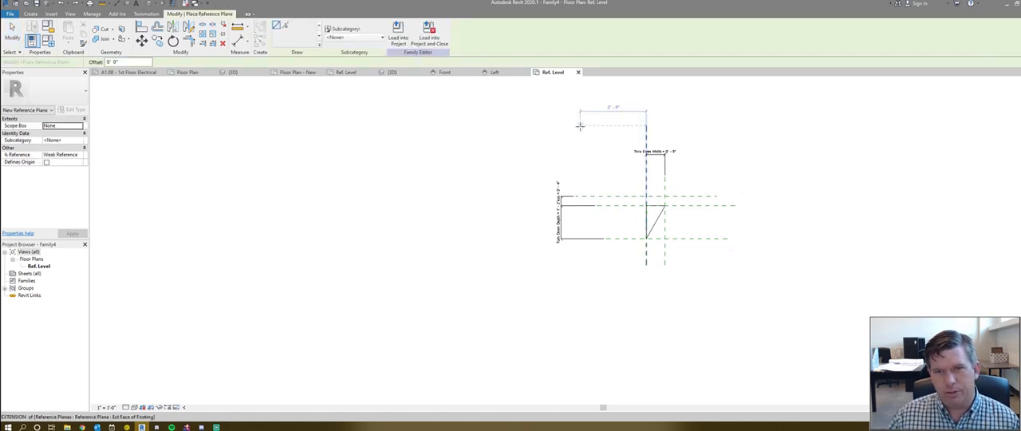
left_click(580, 270)
scroll(522, 202, "up", 2)
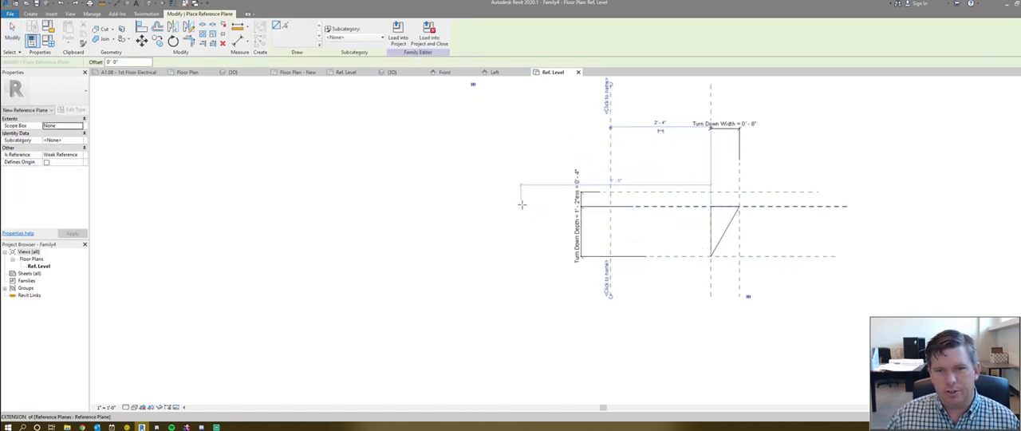
key("Escape")
key("Escape")
- Copy the new vertical reference plane a short distance farther left of the triangular profile
left_click(612, 229)
left_click_drag(612, 229, 561, 224)
left_click(560, 224)
left_click(696, 296)
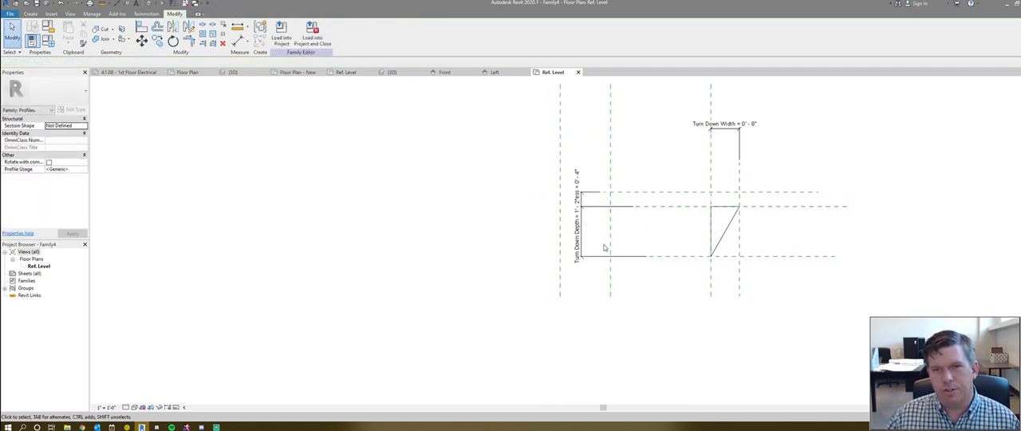
- Move the Turn Down Depth and Slab Thickness dimensions to the left of the two new vertical reference planes
middle_click_drag(621, 224, 577, 257)
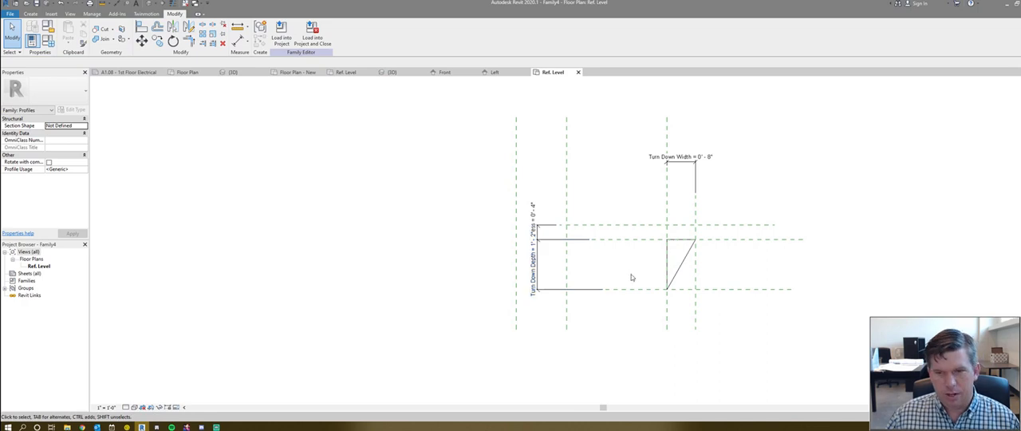
left_click(542, 266)
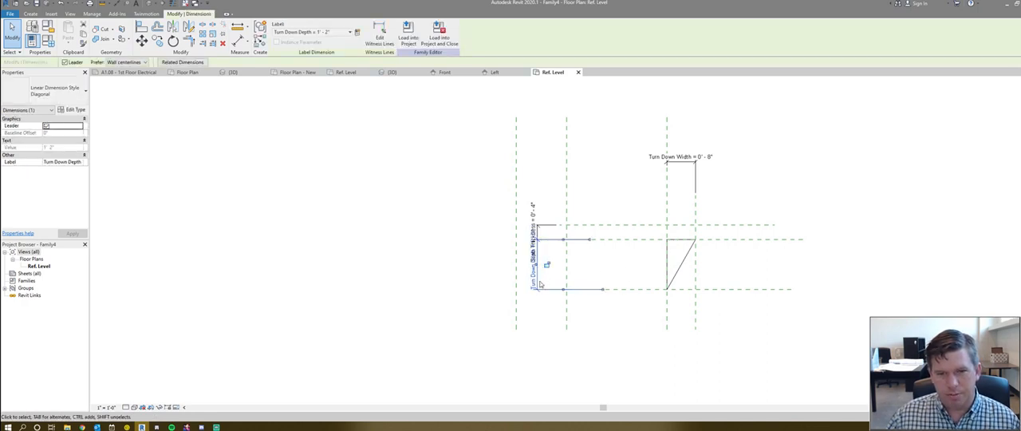
left_click_drag(537, 271, 409, 285)
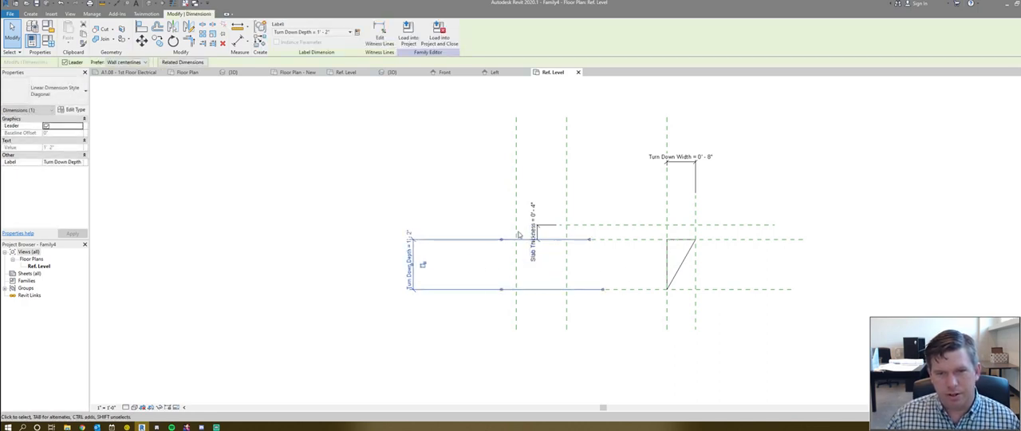
left_click(535, 233)
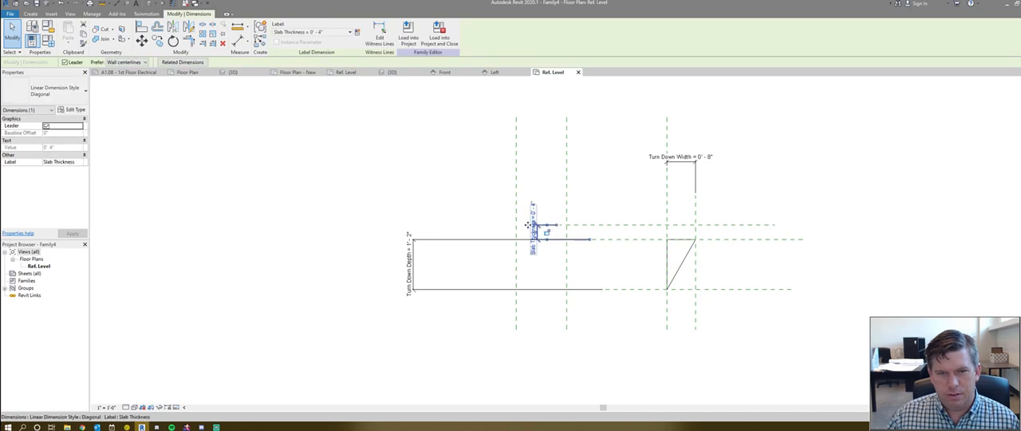
left_click_drag(546, 231, 411, 225)
scroll(567, 202, "up", 2)
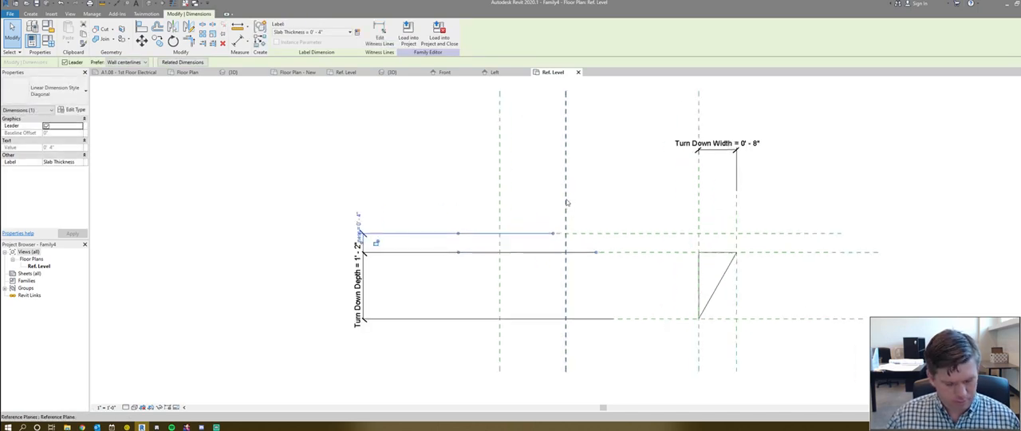
- Dimension the distance between the two new vertical reference planes and label it with the Turn Down Width parameter
key("d")
key("i")
left_click(566, 191)
left_click(500, 194)
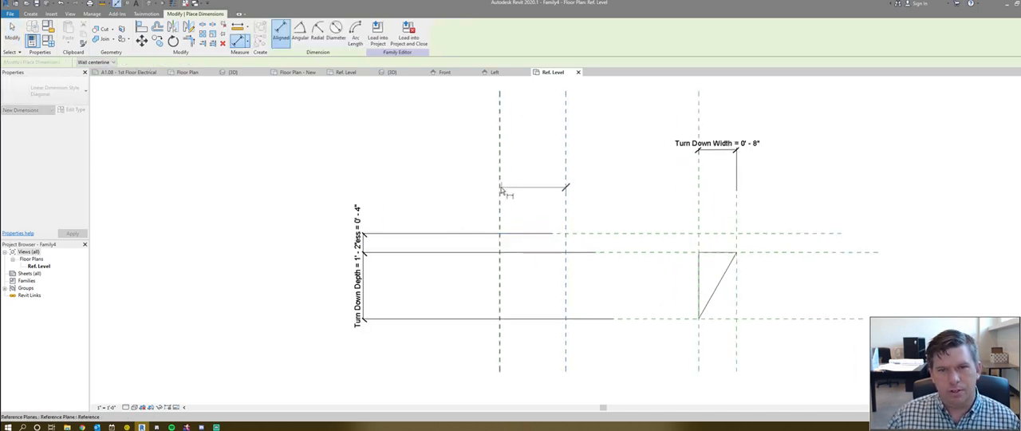
left_click(464, 154)
key("Escape")
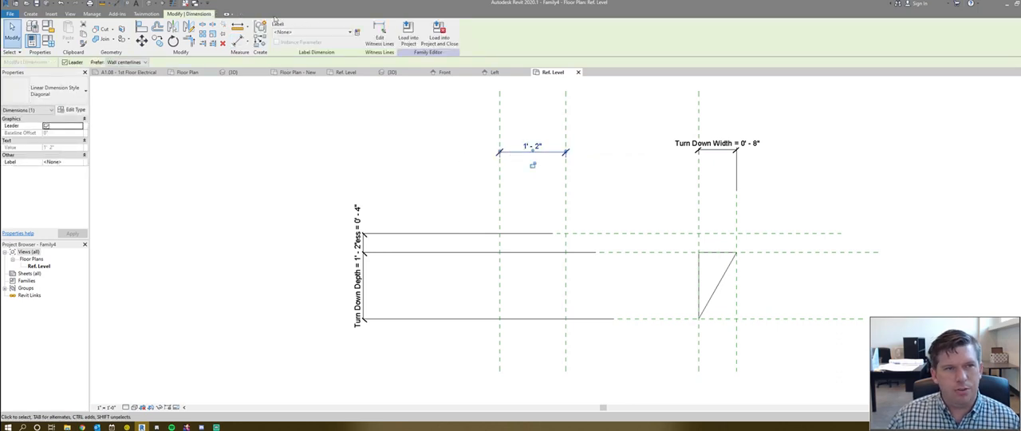
left_click(312, 32)
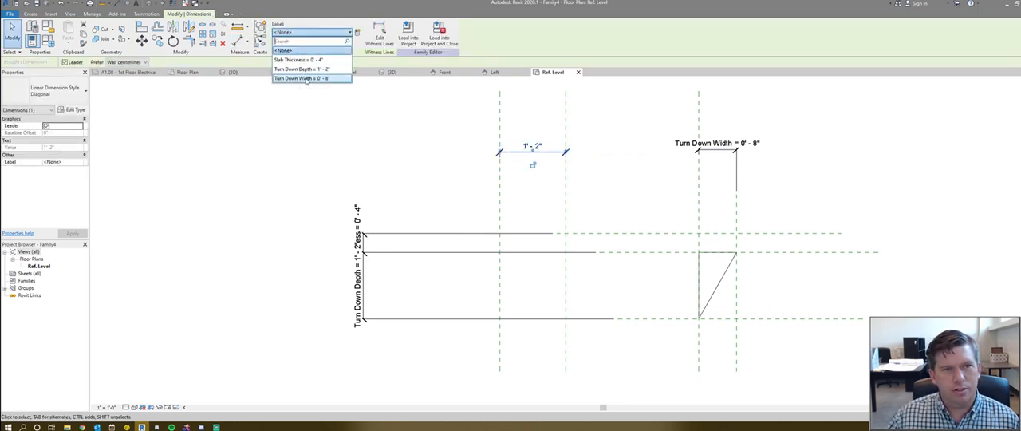
left_click(306, 79)
left_click(540, 203)
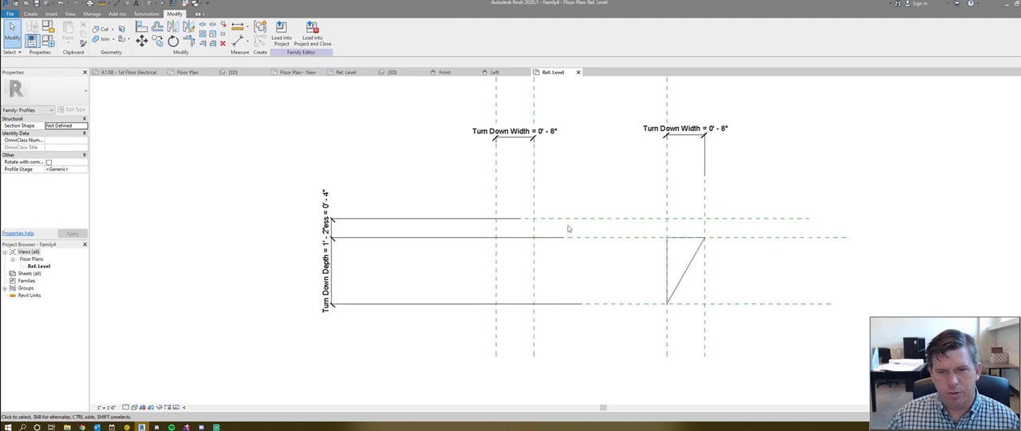
- Extend the Top of Slab reference plane and the unnamed plane just below it leftward past the two new vertical planes
left_click(532, 219)
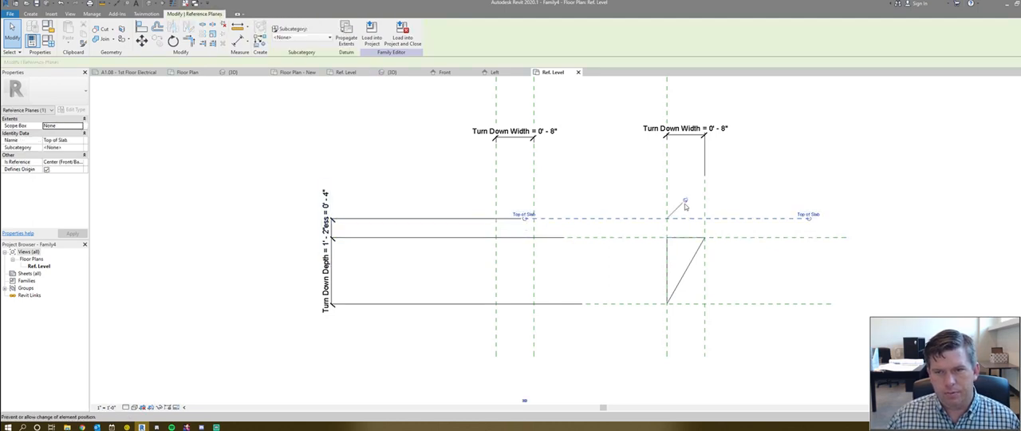
left_click_drag(524, 219, 448, 218)
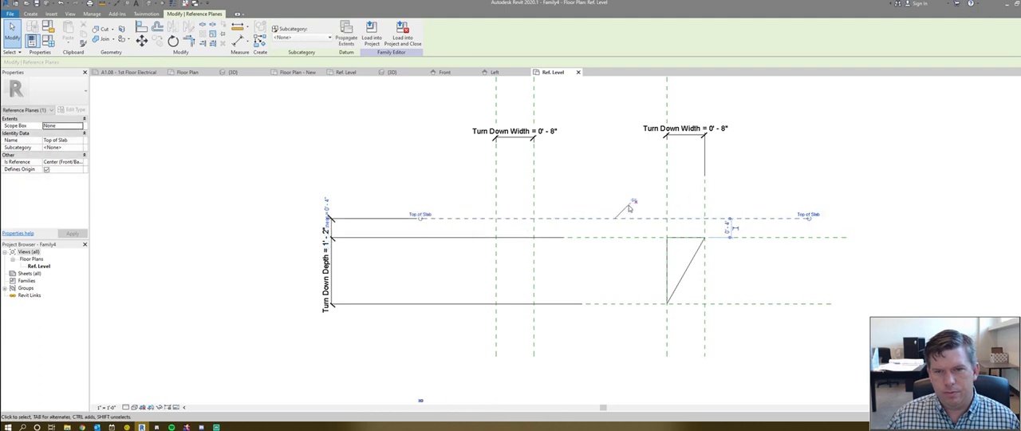
left_click(568, 238)
left_click_drag(568, 238, 409, 237)
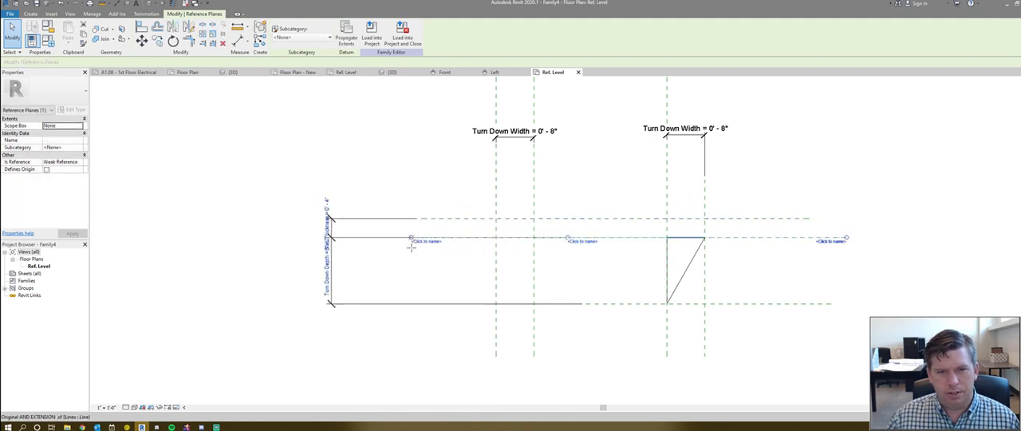
- Name the horizontal reference plane along the triangle's top edge "Bottom of Slab"
left_click(425, 242)
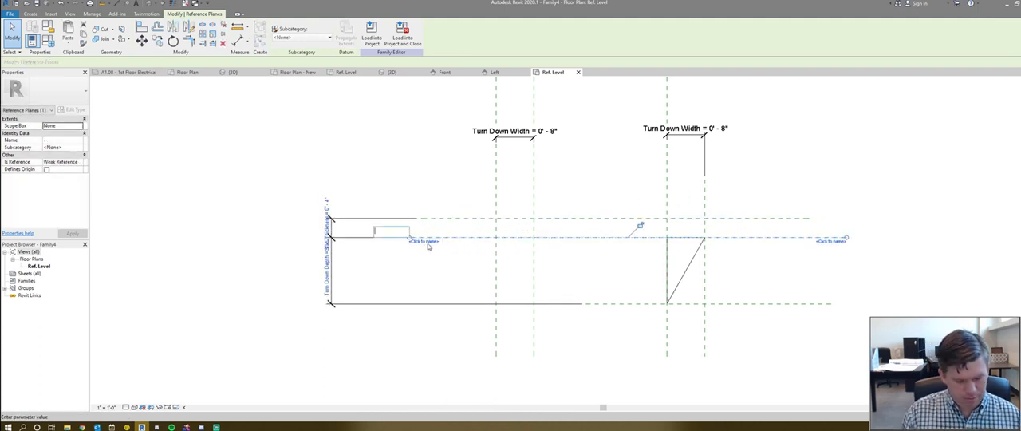
type("Bottom of Slab")
key("Return")
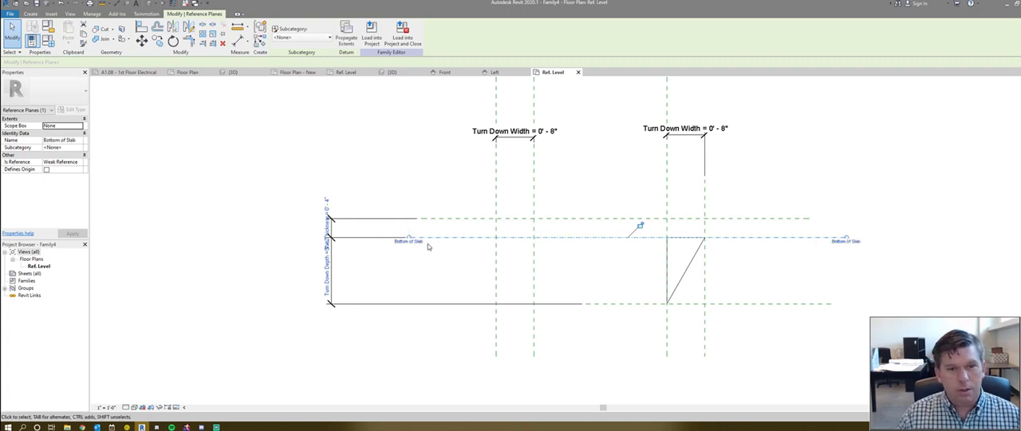
- Extend the Depth of Turndown reference plane leftward past the two new vertical planes
left_click(610, 304)
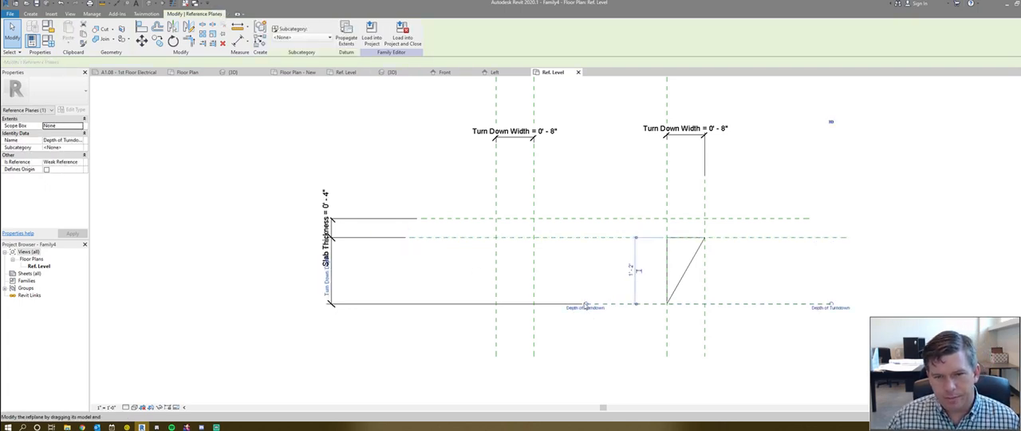
left_click(429, 333)
scroll(442, 215, "down", 1)
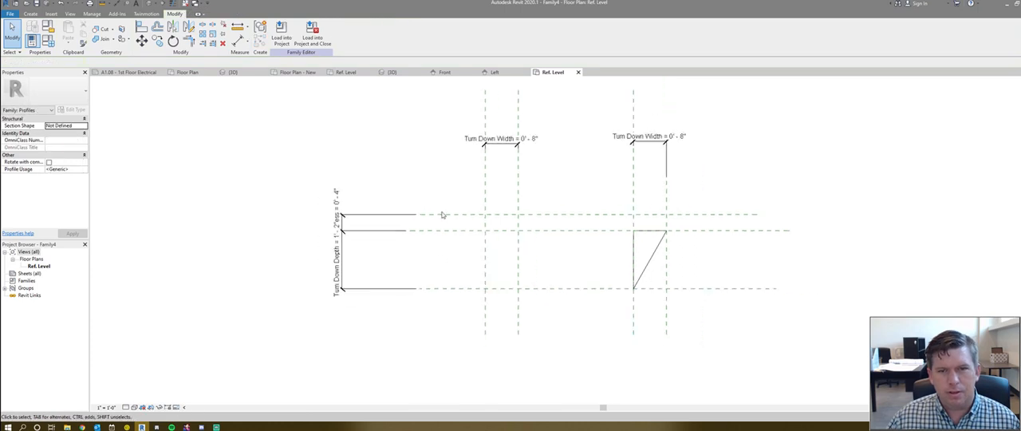
scroll(442, 215, "down", 1)
scroll(545, 237, "up", 3)
scroll(546, 236, "down", 1)
middle_click_drag(518, 241, 461, 235)
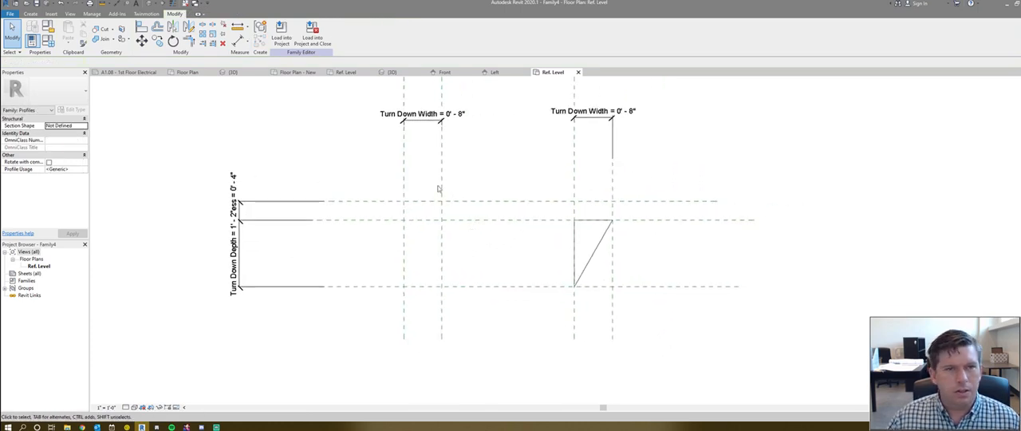
- Draw a mirrored triangular profile between the two new vertical planes, from Bottom of Slab down to Depth of Turndown
left_click(574, 246)
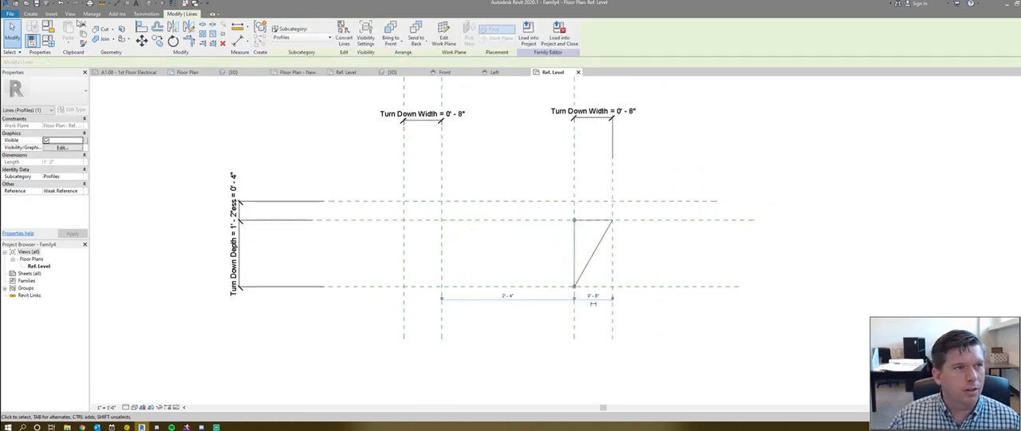
left_click(31, 15)
left_click(66, 32)
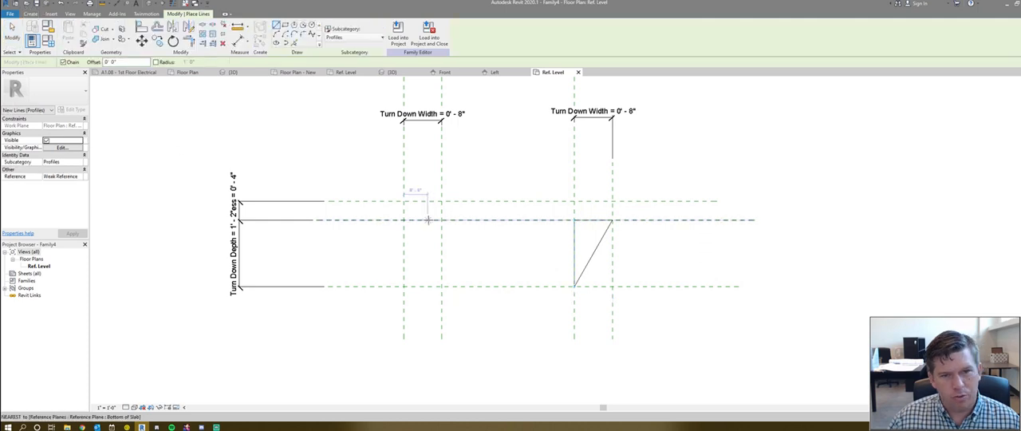
left_click(438, 219)
left_click(403, 219)
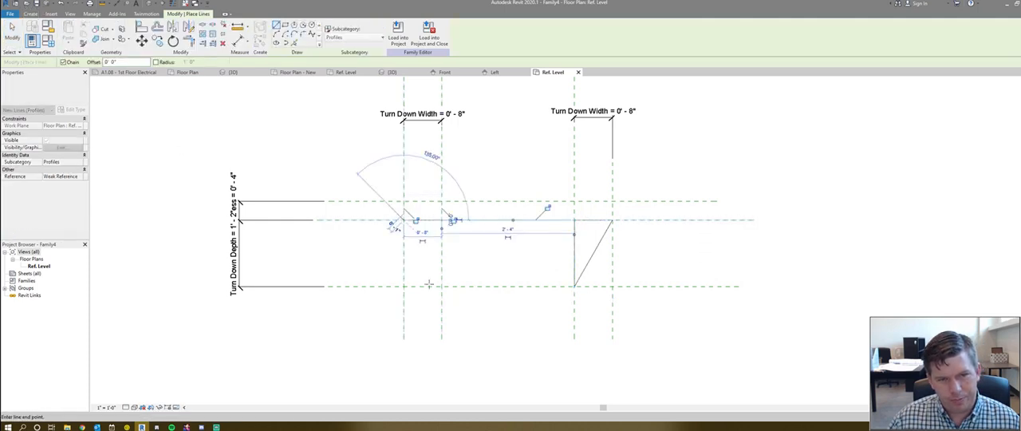
left_click(441, 286)
left_click(441, 220)
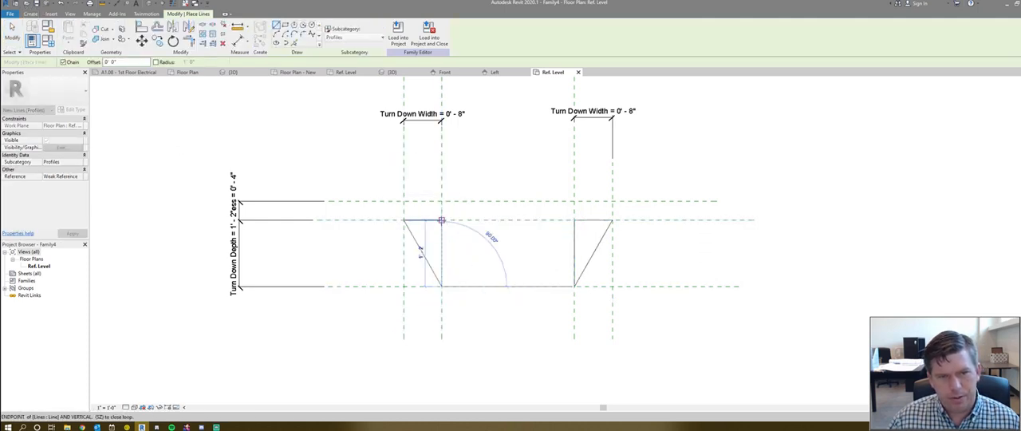
key("Escape")
key("Escape")
scroll(474, 214, "down", 2)
scroll(464, 240, "up", 3)
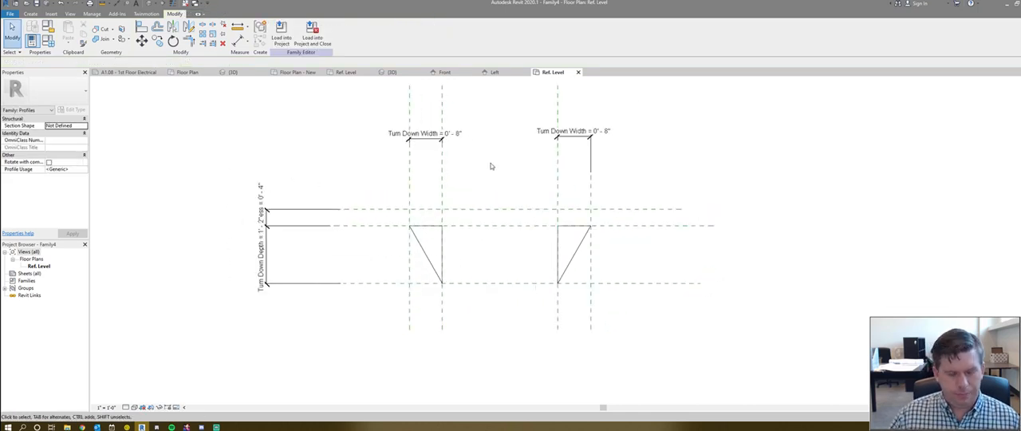
- Dimension the gap between the two inner vertical reference planes, placing the dimension above the Turn Down Width dimensions
key("d")
key("i")
left_click(434, 168)
left_click(567, 169)
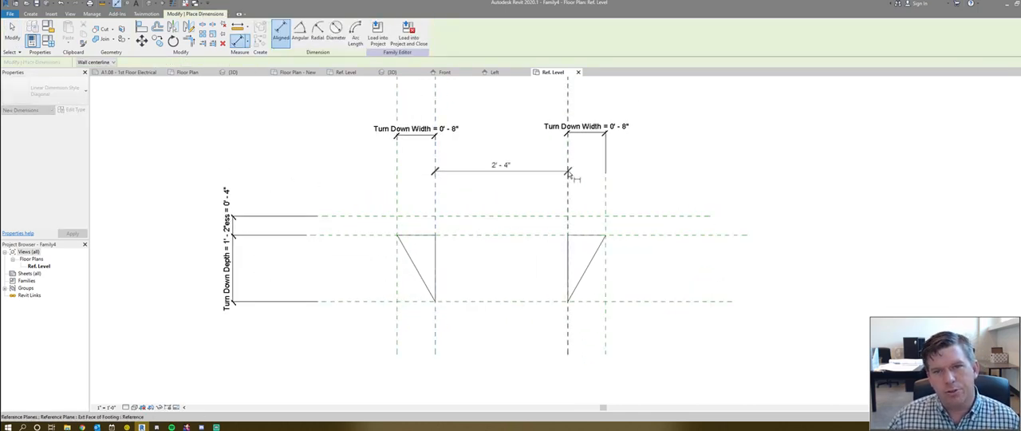
middle_click_drag(510, 121, 507, 163)
left_click(507, 151)
key("Escape")
key("Escape")
- Label the dimension between the inner vertical planes with a new type parameter named Footing Width
left_click(453, 140)
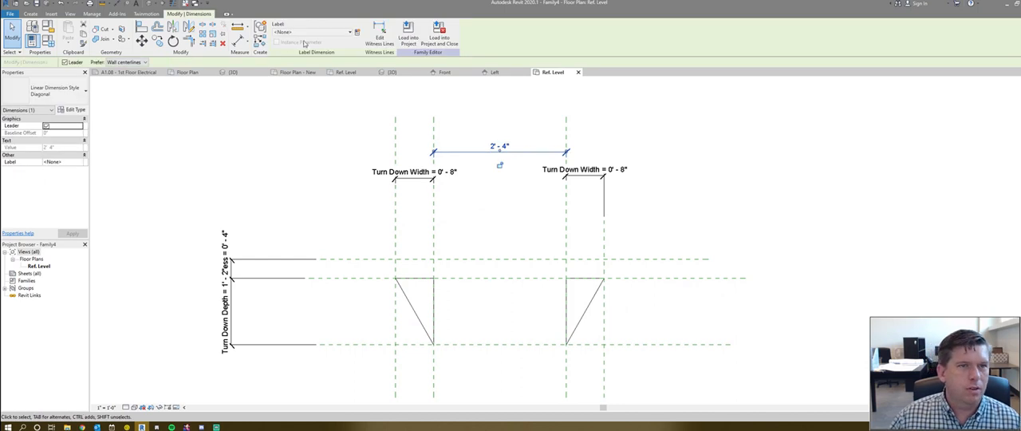
left_click(358, 33)
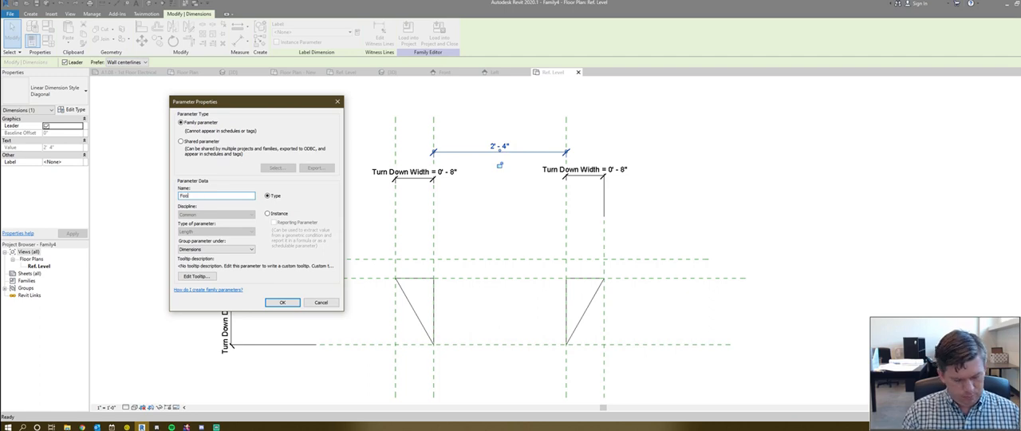
key("Return")
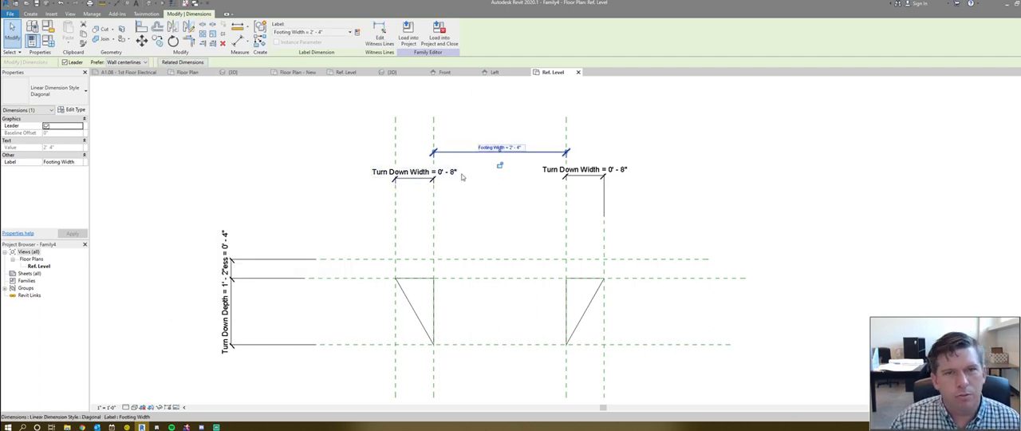
- Inspect the wall foundation under the wall end in the project's 3D view to check its width
scroll(456, 154, "up", 1)
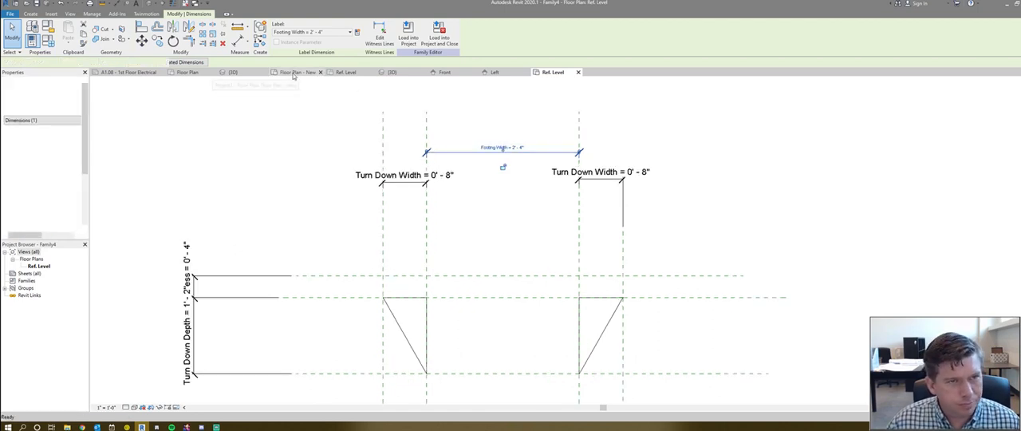
left_click(232, 71)
left_click(439, 305)
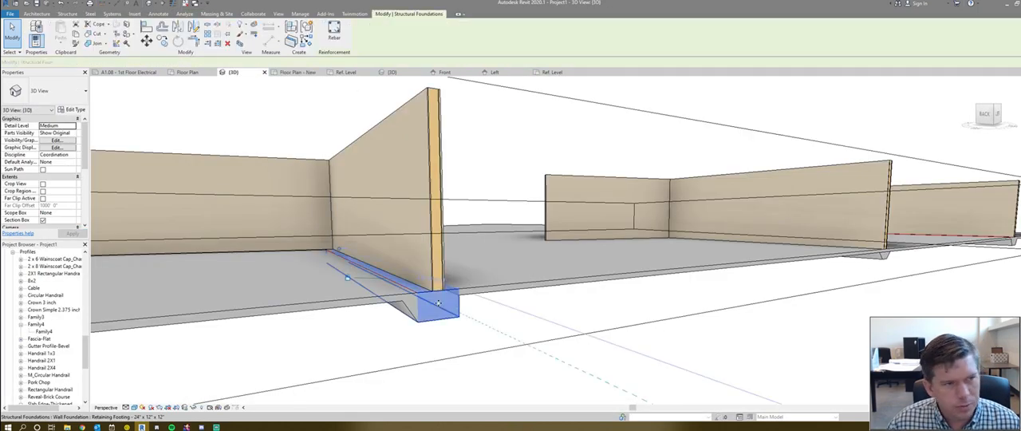
- Set the Footing Width dimension in the profile family to 1' 0"
left_click(546, 73)
left_click(543, 154)
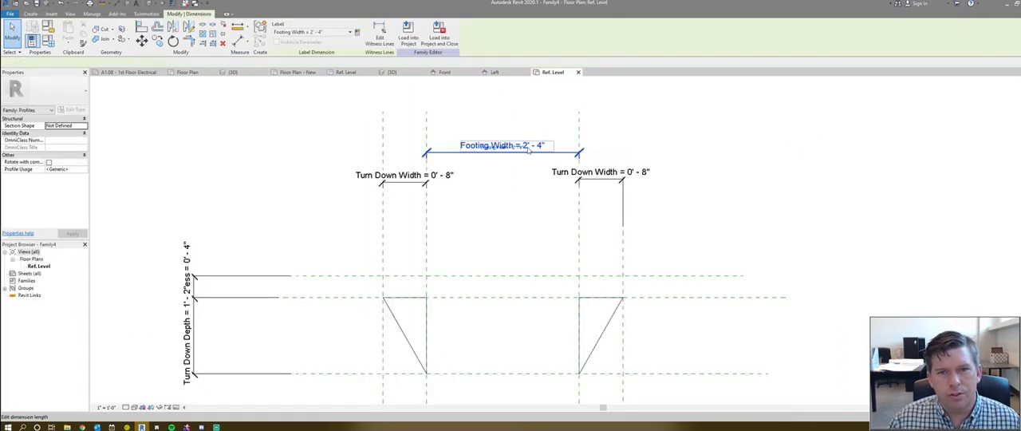
left_click(523, 148)
type("0 12")
key("Return")
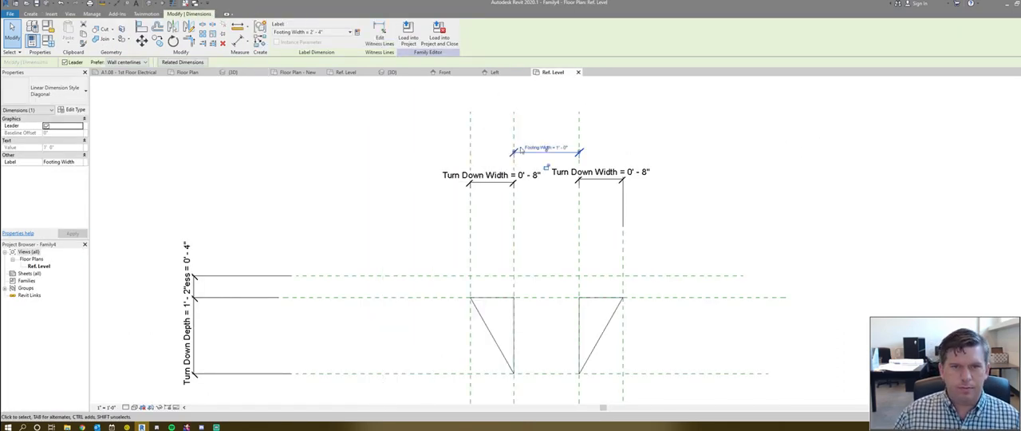
left_click(404, 152)
middle_click_drag(402, 152, 390, 147)
scroll(389, 150, "down", 1)
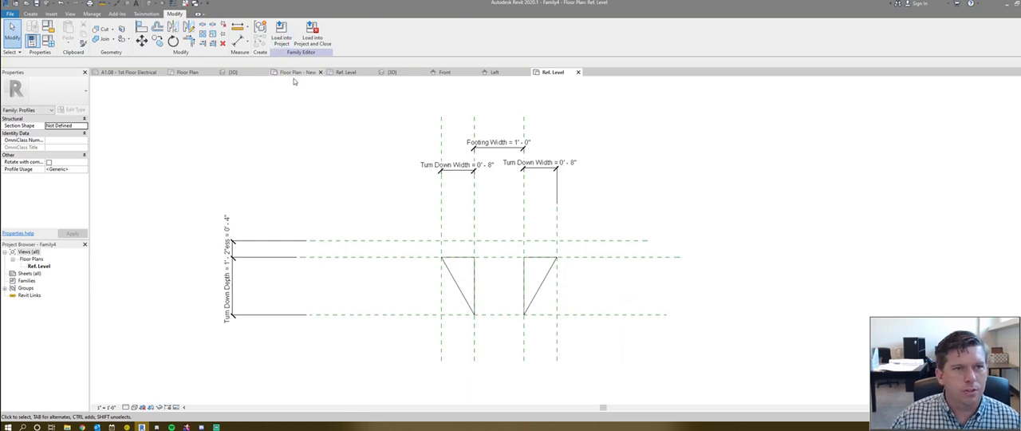
- Load the updated profile family into Project1 and unjoin the elements that cannot be cut
left_click(281, 32)
left_click(458, 186)
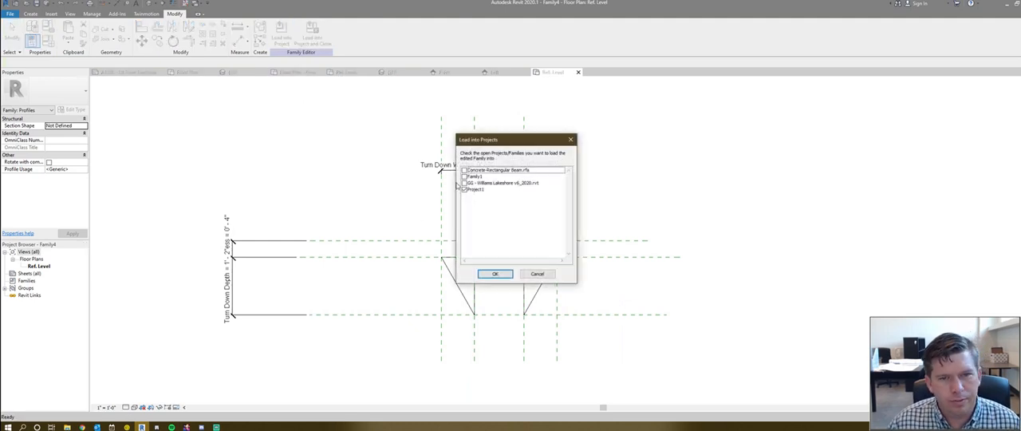
left_click(496, 273)
left_click(422, 193)
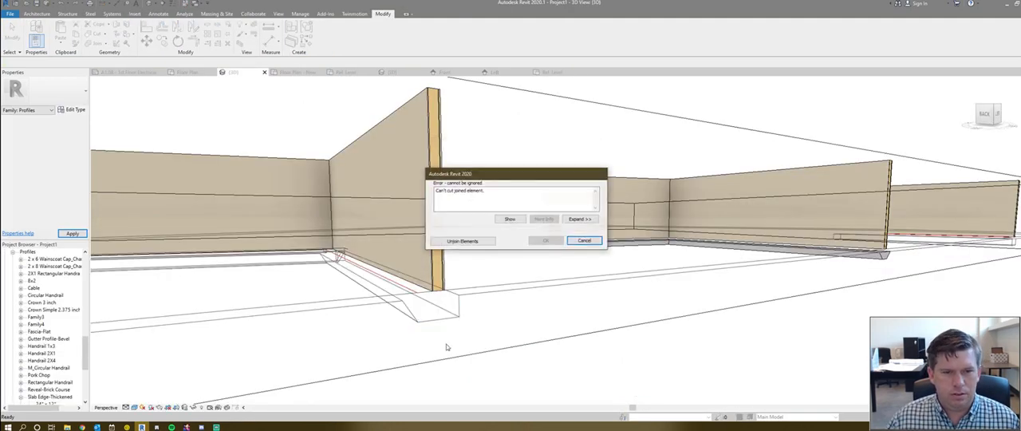
left_click(464, 240)
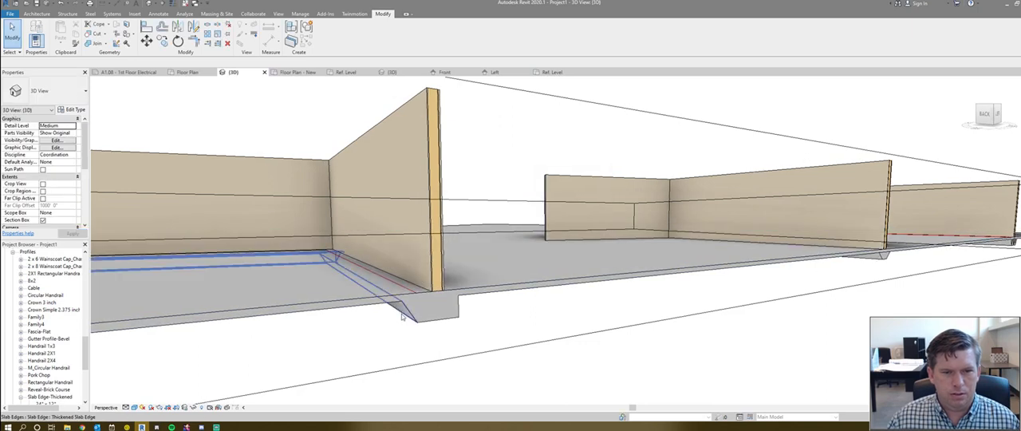
- Temporarily hide the wall foundation to examine both triangular slab edges beneath the wall, and restore the hidden elements
scroll(495, 311, "down", 4)
scroll(428, 313, "up", 5)
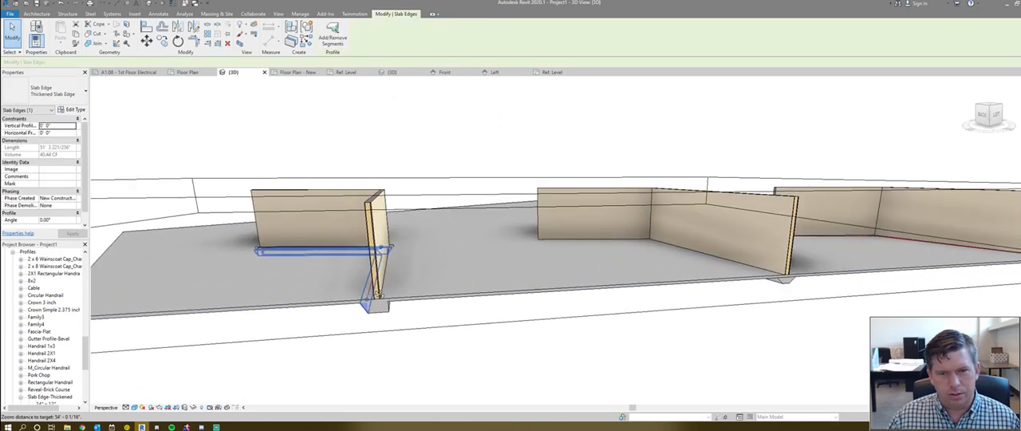
scroll(427, 311, "up", 2)
left_click(440, 311)
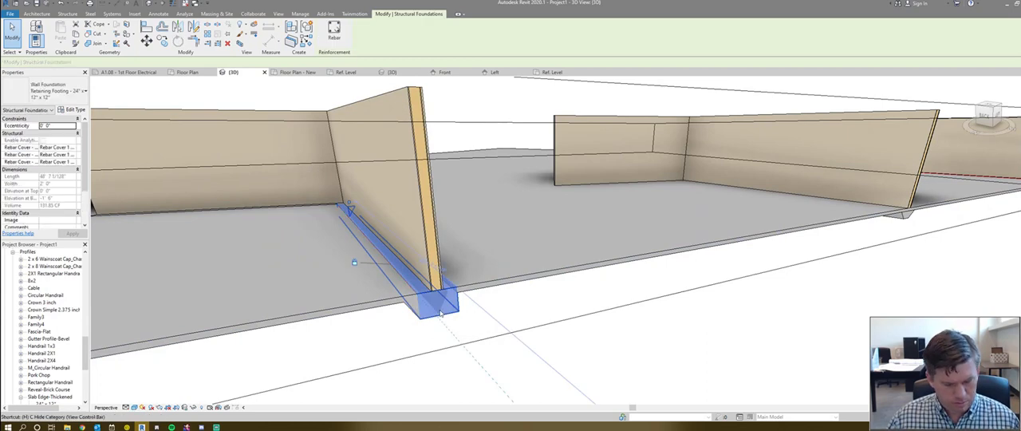
key("h")
key("h")
left_click(416, 309)
middle_click_drag(457, 321, 469, 324, "shift")
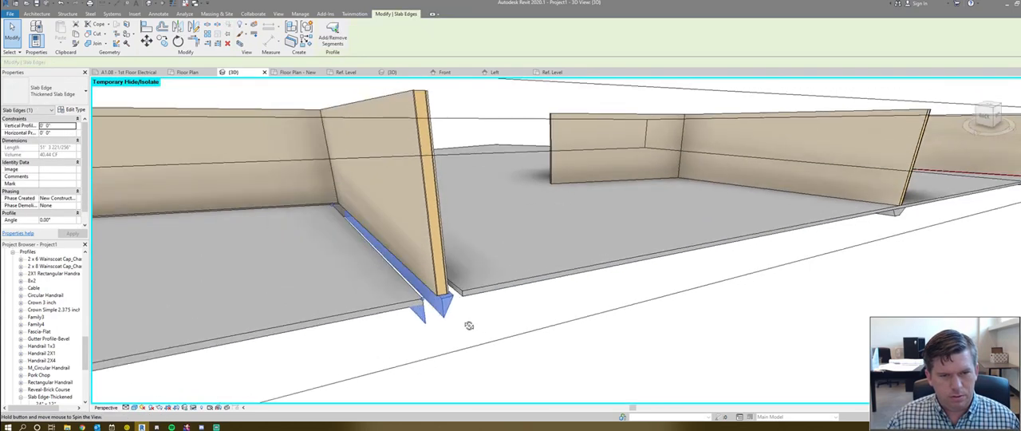
key("h")
key("r")
- Check the width and foundation thickness in the wall foundation's type properties, and select the slab edge beside the footing
left_click(443, 316)
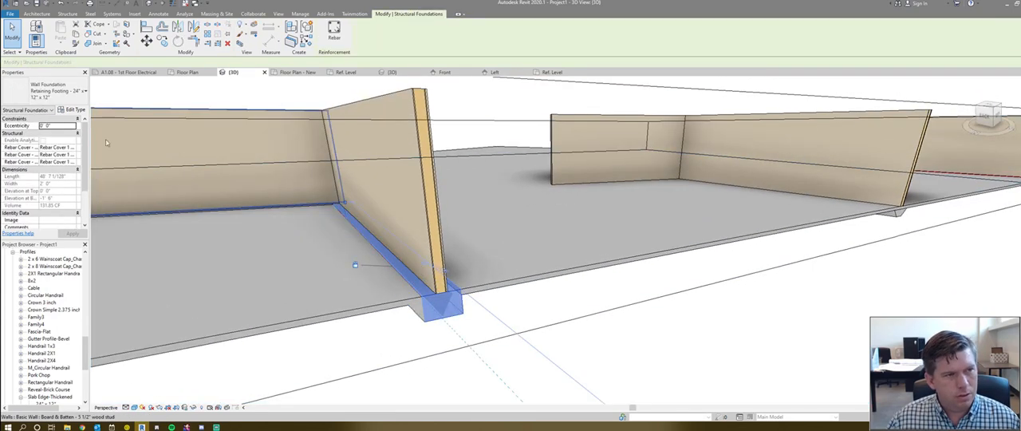
left_click(72, 110)
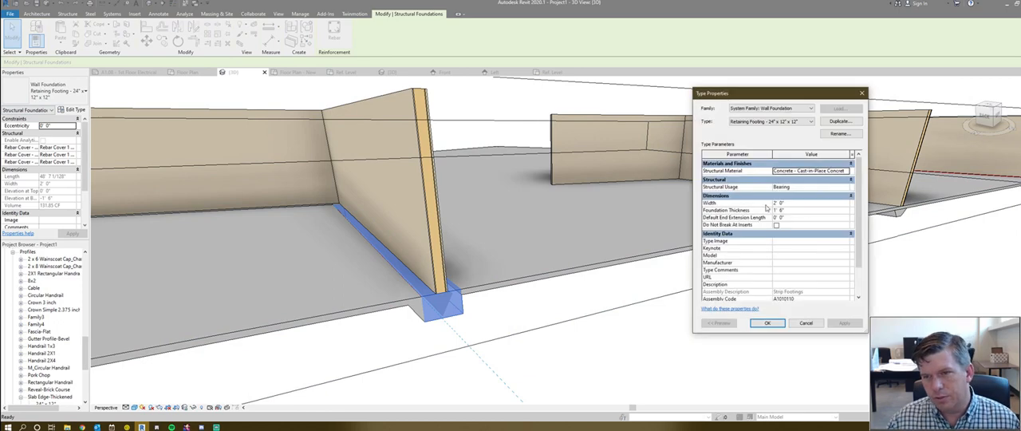
left_click(809, 325)
left_click(418, 314)
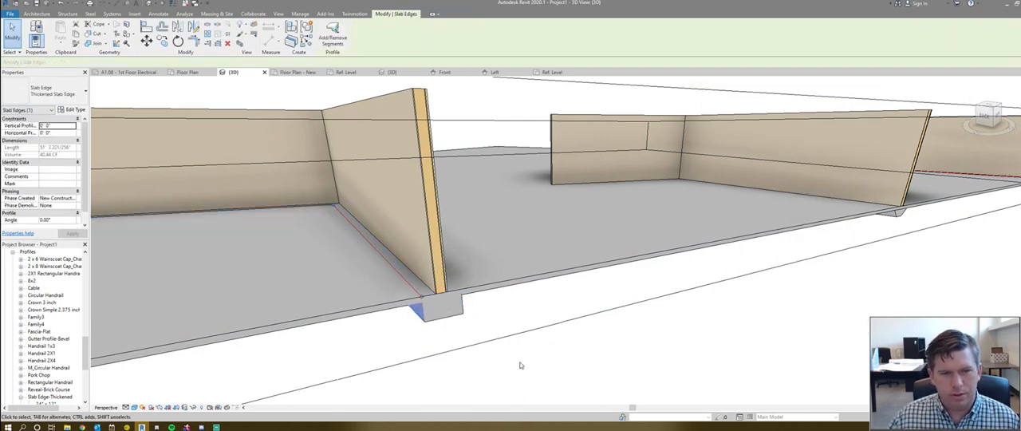
- Temporarily hide the wall foundation again to examine how the slab edges fit the wall base, restore it, and select the slab edge
middle_click_drag(519, 364, 504, 343, "shift")
left_click(451, 300)
key("h")
key("h")
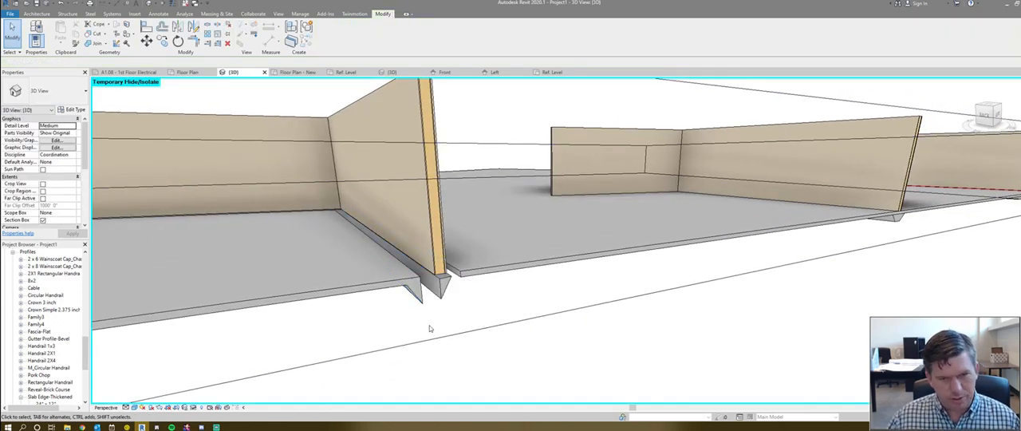
scroll(418, 300, "up", 2)
scroll(418, 300, "down", 1)
key("h")
key("r")
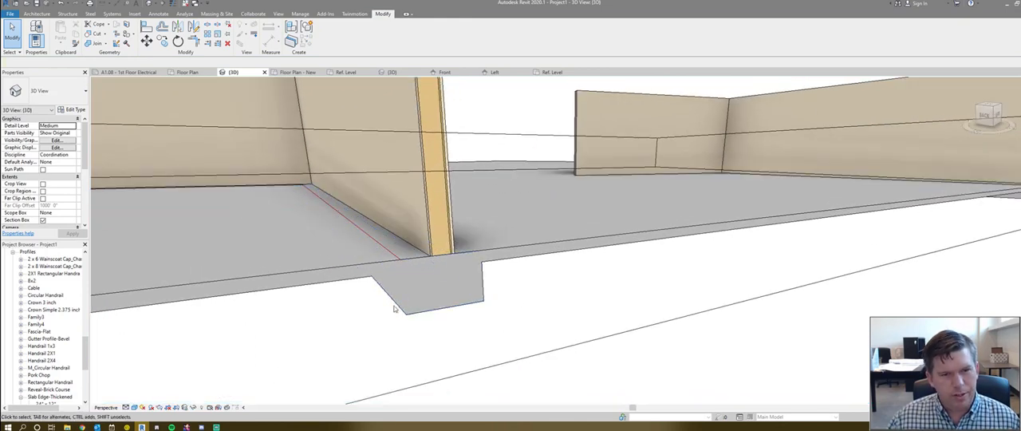
left_click(402, 304)
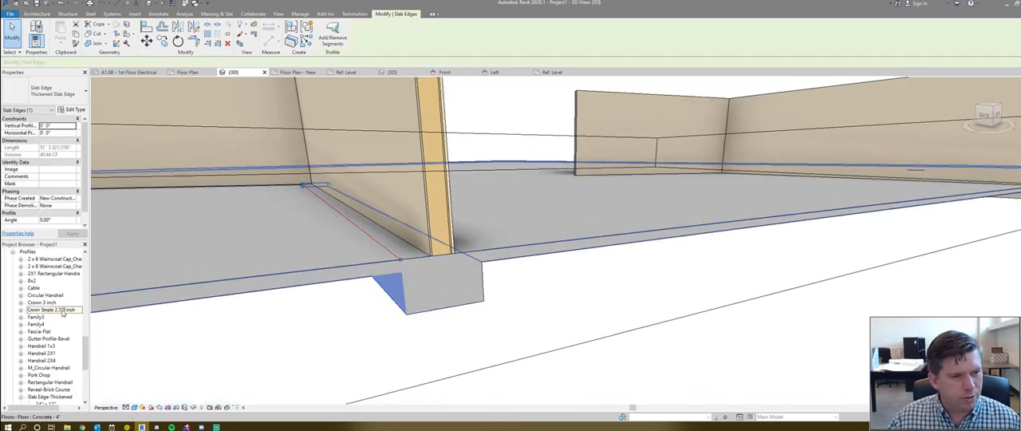
- Rename the Family4 profile type as 8" Turndown on 24" wide footing 4" slab
left_click(35, 324)
left_click(21, 324)
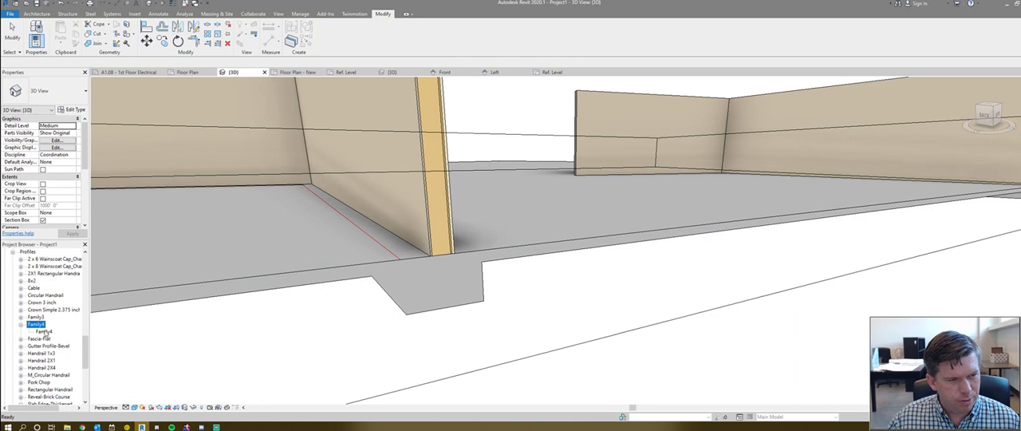
right_click(46, 331)
left_click(72, 296)
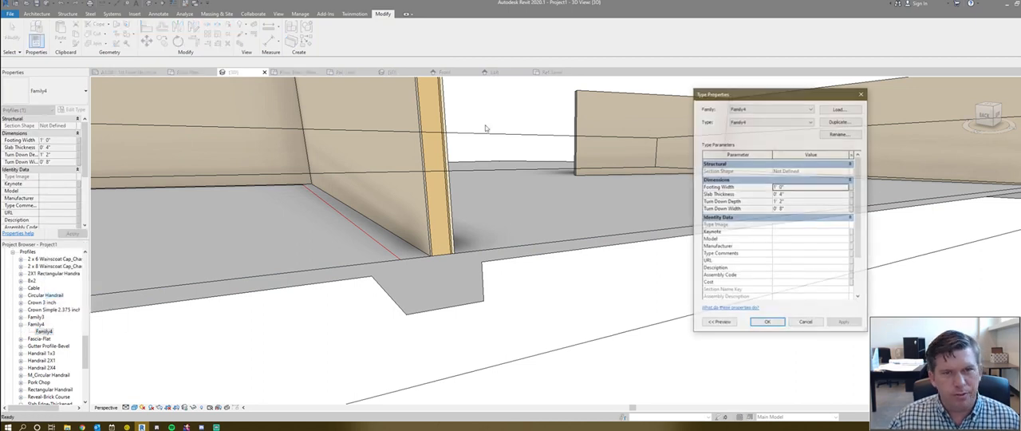
left_click(840, 134)
left_click_drag(787, 196, 636, 198)
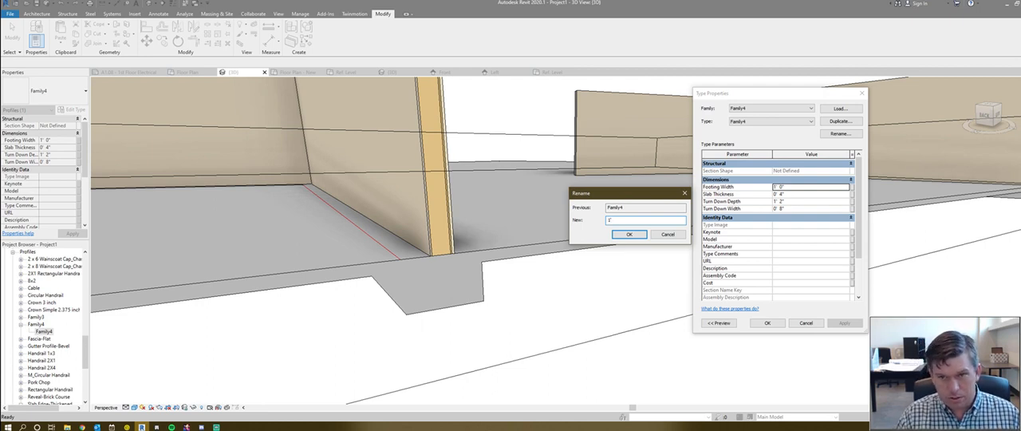
key("BackSpace")
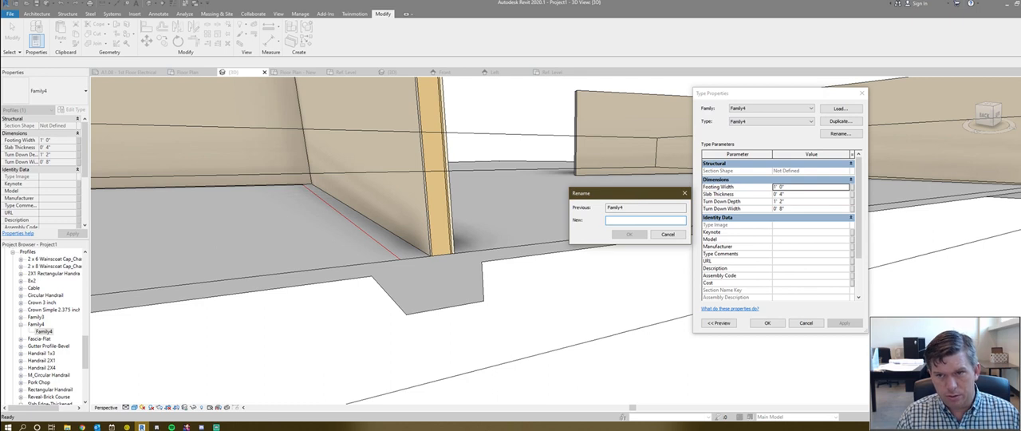
type("24\" wide footing 4\" slab")
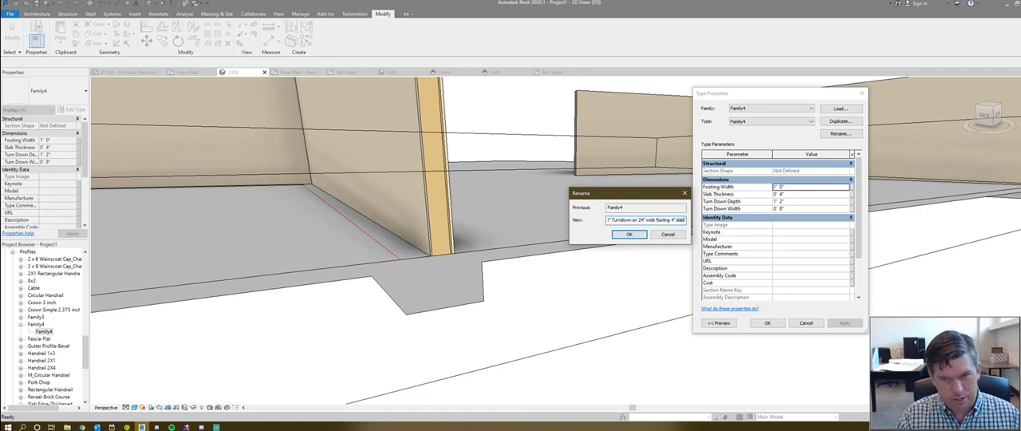
key("Return")
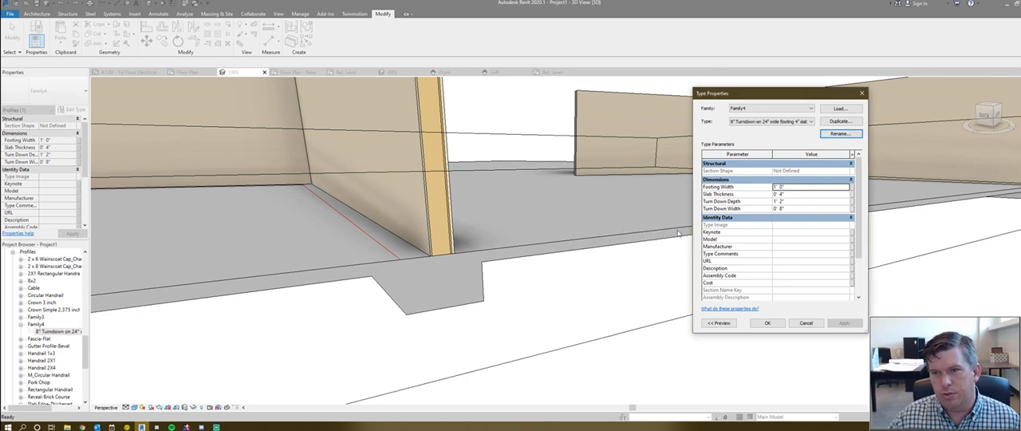
- Set the renamed profile type's Footing Width to 2' 0" and check the slab edges on both sides of the footing
left_click(789, 186)
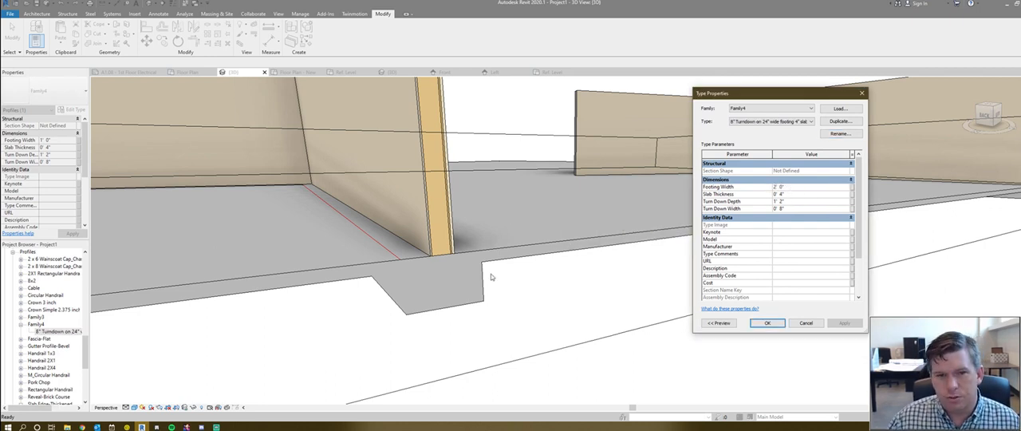
left_click(767, 322)
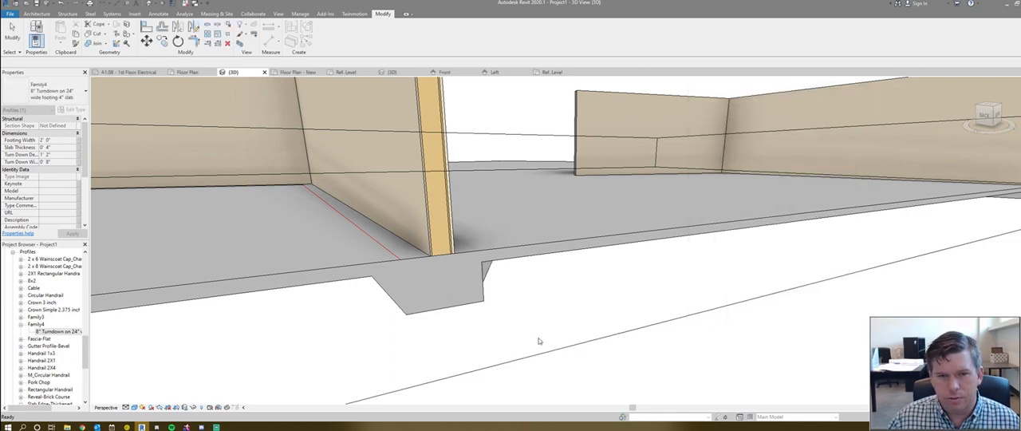
middle_click_drag(556, 321, 399, 351, "shift")
left_click(506, 304)
left_click(291, 303)
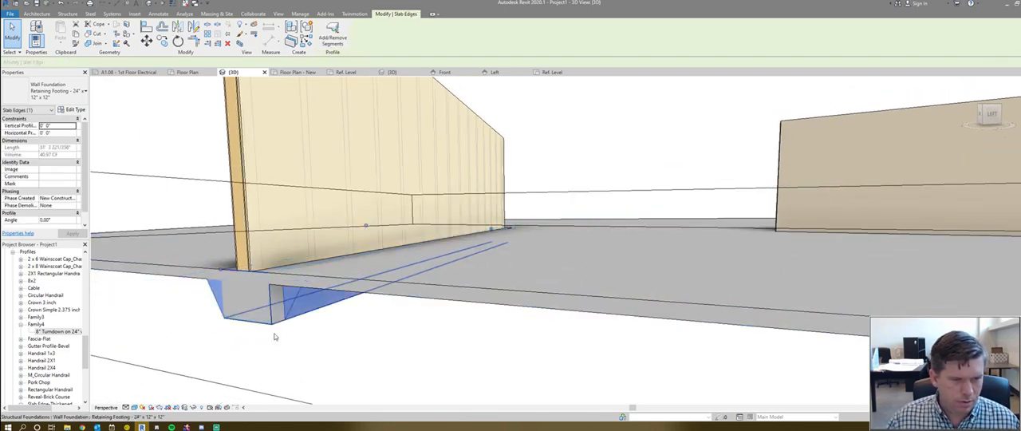
middle_click_drag(293, 311, 398, 319, "shift")
middle_click_drag(231, 267, 498, 277, "shift")
scroll(499, 277, "up", 3)
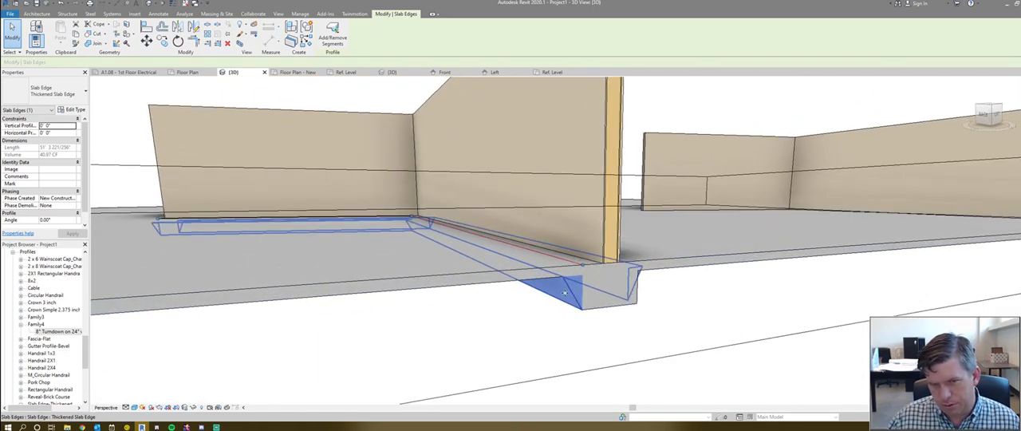
- Extend the slab edge on the underside of the floor by moving its free end along the wall foundation
middle_click_drag(647, 289, 353, 223, "shift")
left_click(317, 358)
scroll(375, 273, "down", 2)
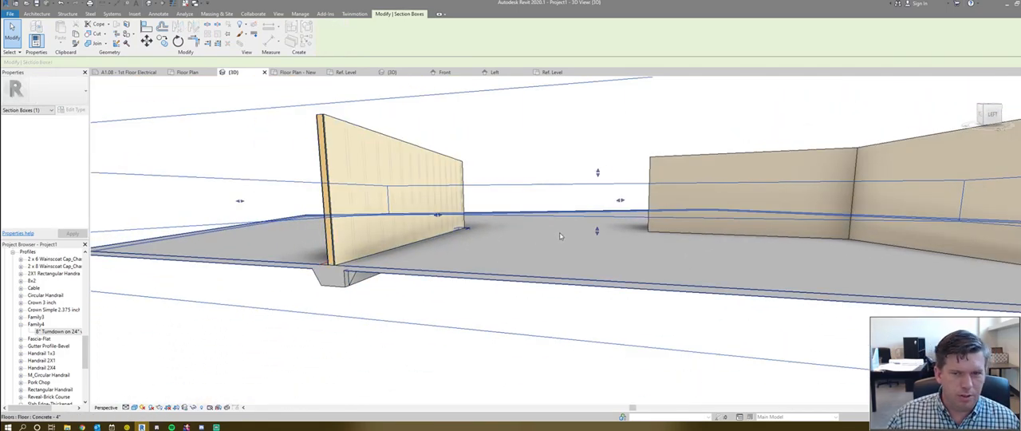
middle_click_drag(520, 242, 485, 260, "shift")
scroll(451, 234, "down", 3)
middle_click_drag(451, 233, 725, 143, "shift")
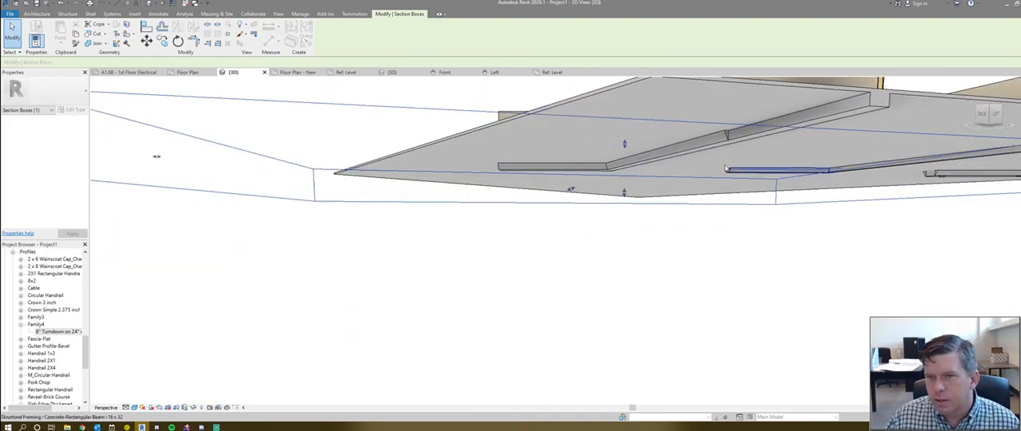
left_click(724, 142)
middle_click_drag(707, 205, 685, 217)
scroll(704, 139, "up", 3)
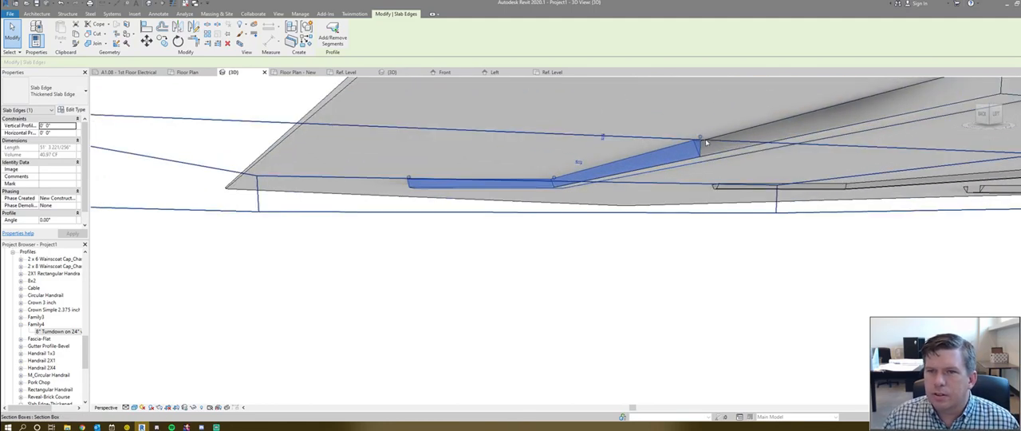
left_click(702, 138)
left_click(648, 160)
scroll(644, 158, "down", 4)
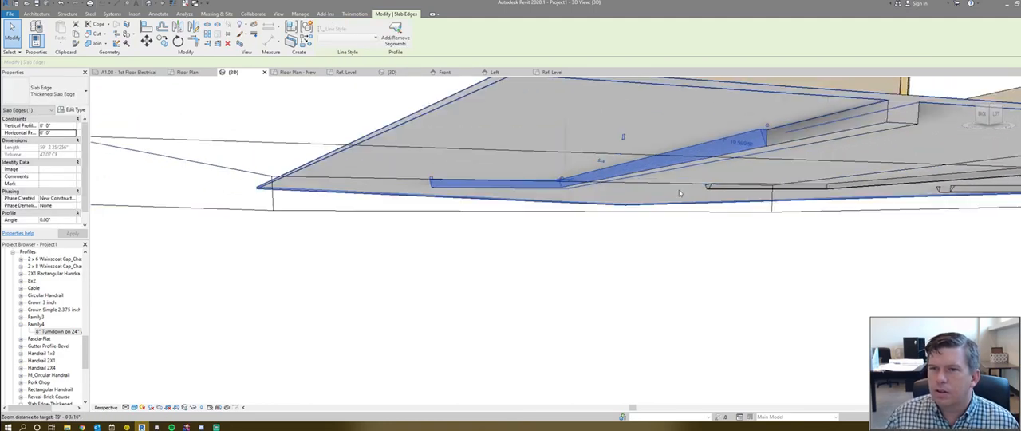
- Examine the thickened footing's end profile, checking the foundation line, wall foundation and wall at the slab's edge
middle_click_drag(764, 201, 571, 283, "shift")
left_click(571, 282)
left_click(572, 278)
scroll(661, 173, "down", 2)
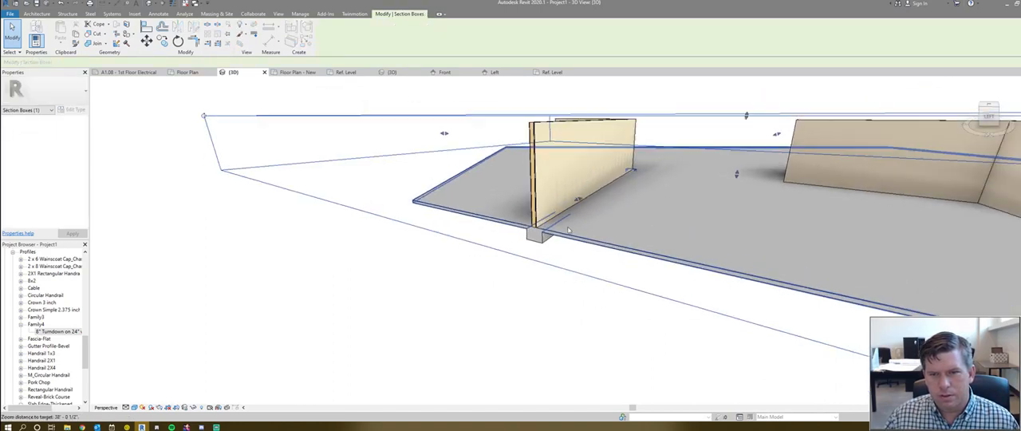
scroll(590, 199, "up", 5)
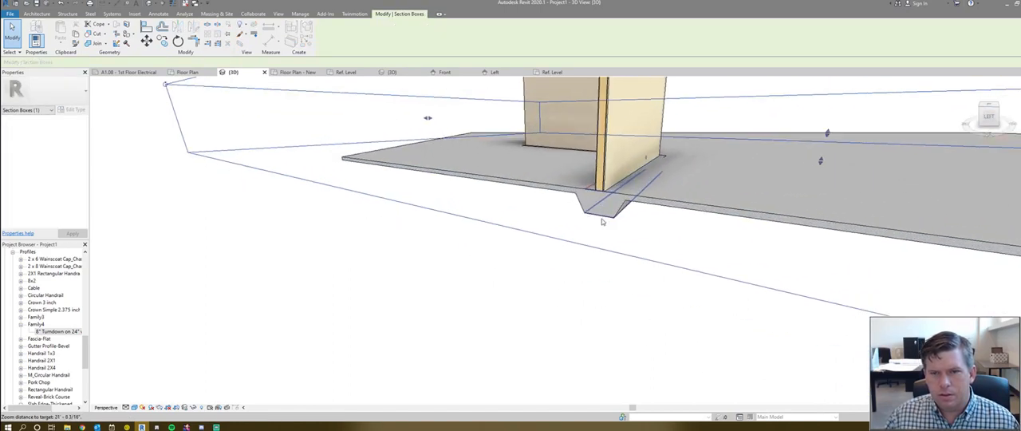
left_click(598, 204)
mouse_move(581, 255)
middle_mouse_down("shift")
mouse_move(644, 244)
mouse_move(583, 294)
mouse_move(670, 295)
mouse_move(576, 273)
mouse_move(583, 247)
middle_mouse_up("shift")
left_click(579, 293)
scroll(578, 293, "down", 2)
left_click(594, 248)
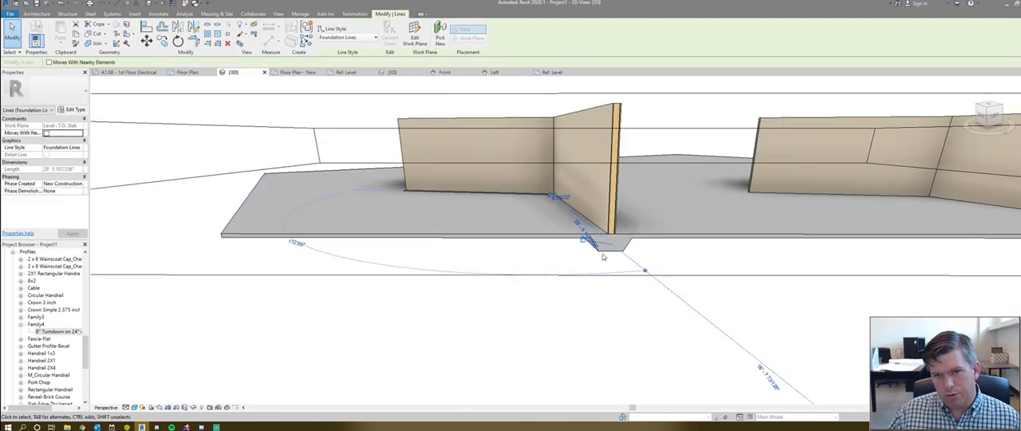
left_click(567, 273)
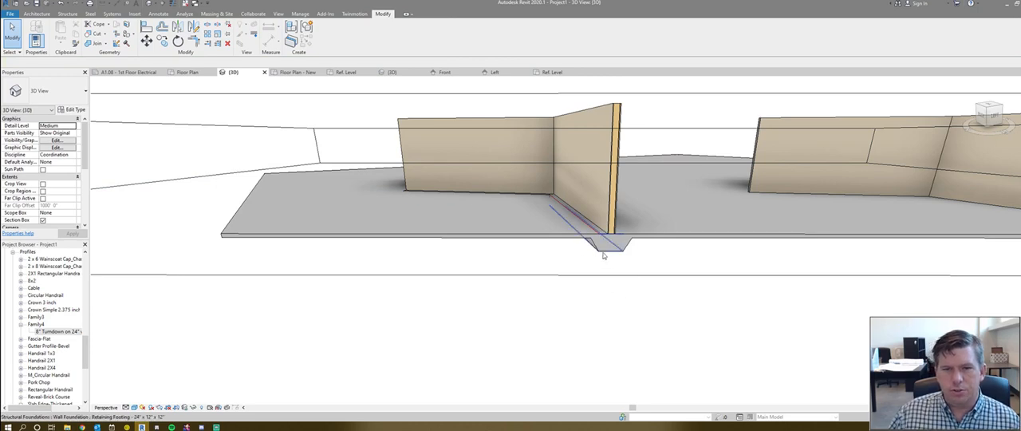
left_click(604, 249)
left_click(585, 191)
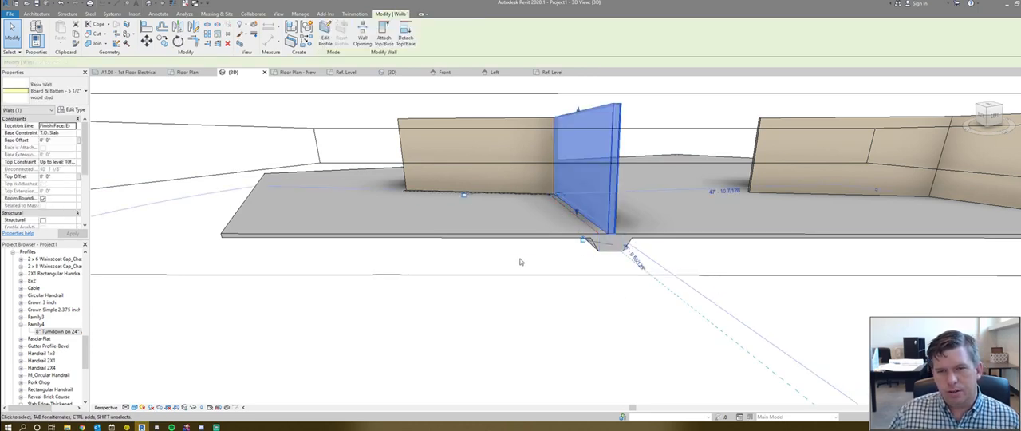
left_click(528, 261)
- Turn off the 3D view's section box and temporarily hide the floor slab
middle_click_drag(528, 261, 561, 249, "shift")
left_click(563, 239)
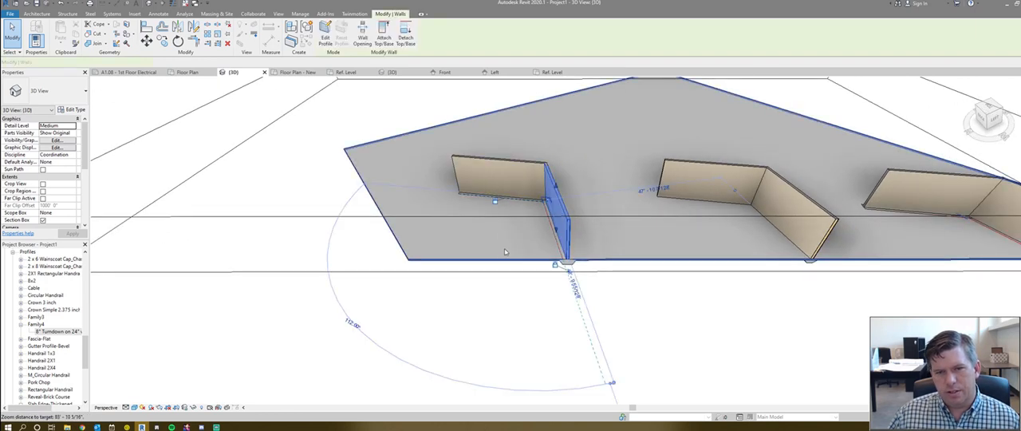
scroll(504, 248, "down", 2)
left_click(246, 287)
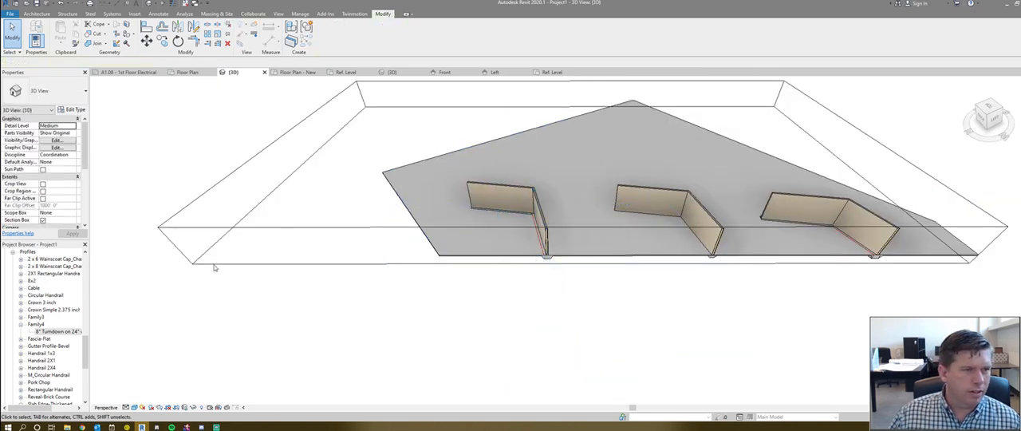
left_click(45, 221)
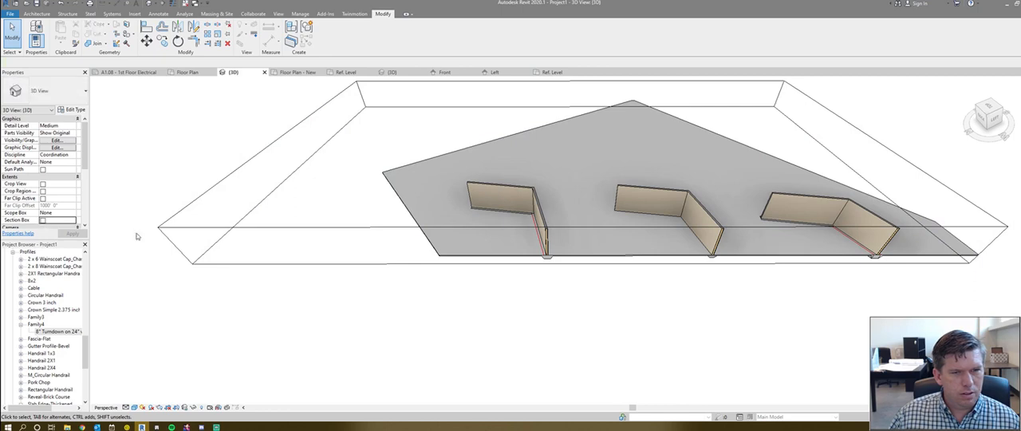
left_click(480, 253)
key("h")
key("h")
- Swing and lengthen the first wall's angled segment by moving its free end outward
middle_click_drag(486, 339, 587, 326, "shift")
left_click(615, 292)
middle_click_drag(668, 340, 636, 337, "shift")
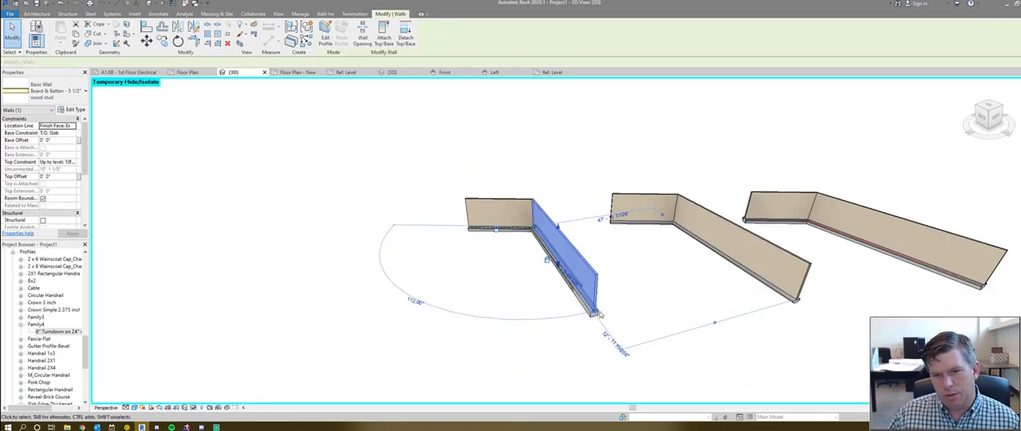
scroll(599, 316, "up", 1)
scroll(595, 327, "up", 1)
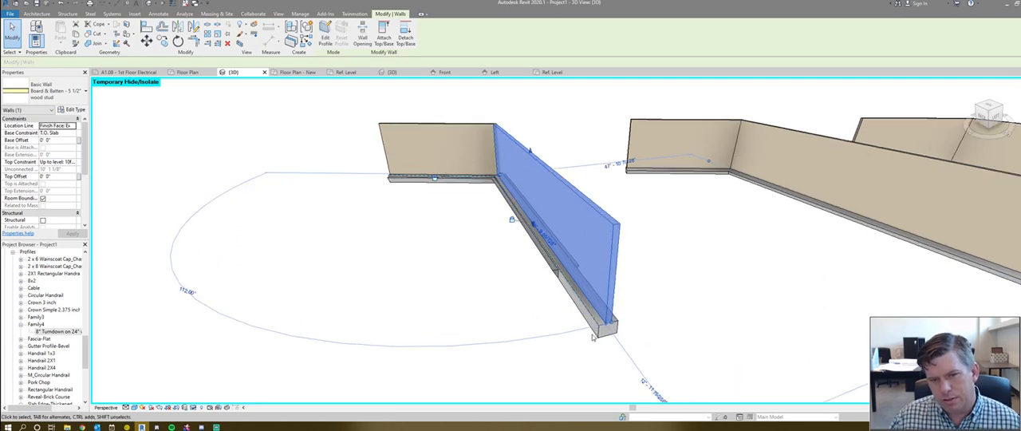
scroll(593, 338, "up", 1)
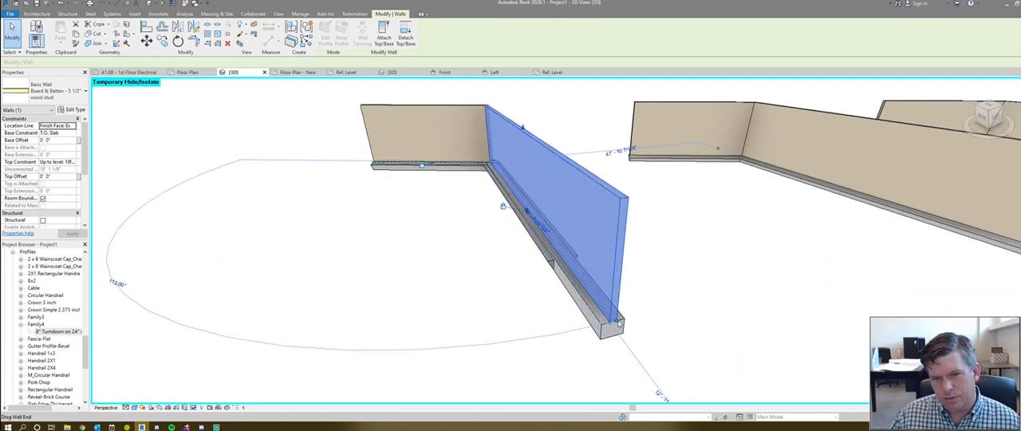
left_click_drag(619, 322, 677, 292)
- Align the slab edges' host line with the moved wall foundation
middle_click_drag(633, 340, 647, 353, "shift")
key("a")
key("l")
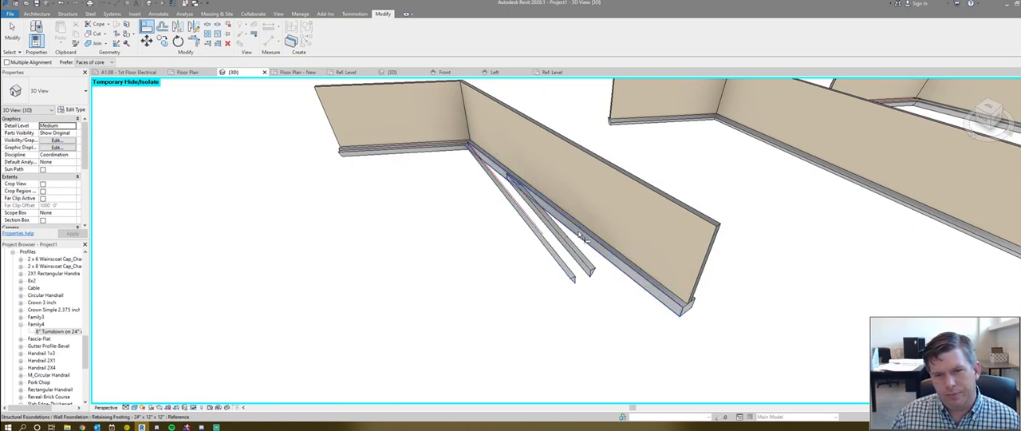
left_click(538, 228)
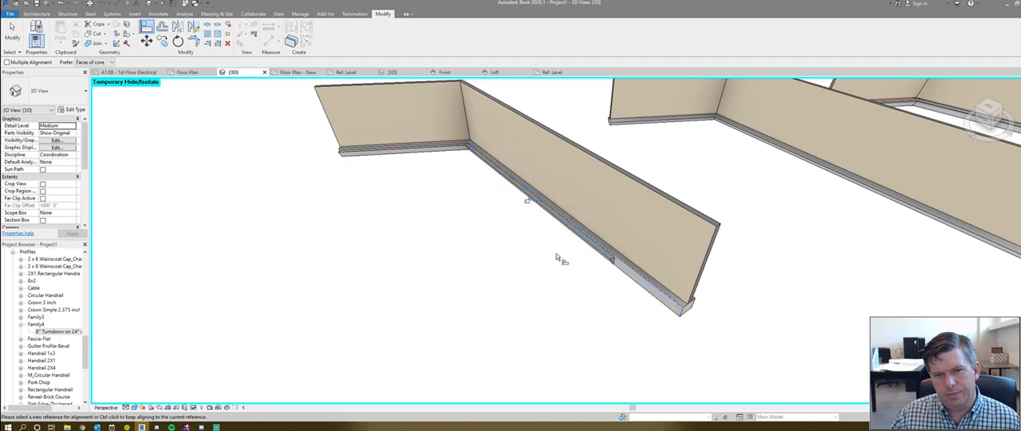
middle_click_drag(522, 240, 417, 276, "shift")
key("Escape")
- Shorten the angled wall by moving its free end back along its length, and inspect the slab edges beyond the wall foundation
scroll(578, 224, "up", 2)
left_click(564, 177)
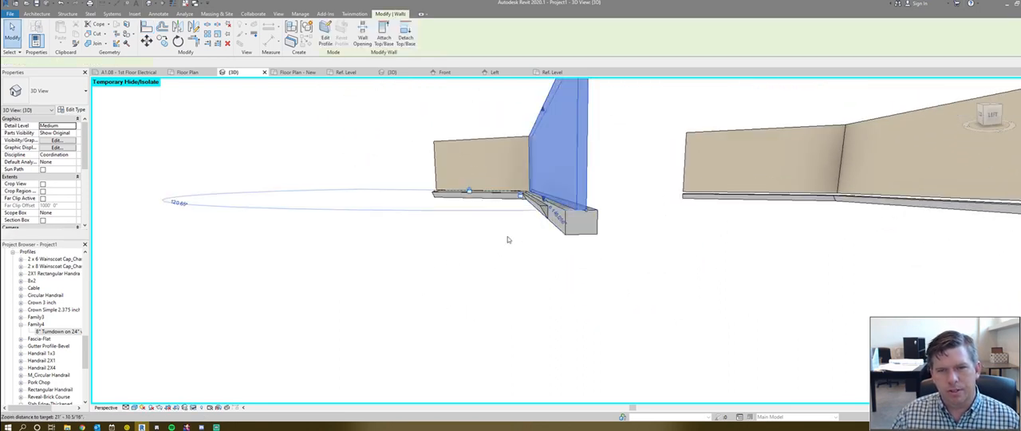
middle_click_drag(507, 238, 572, 321, "shift")
scroll(648, 328, "up", 1)
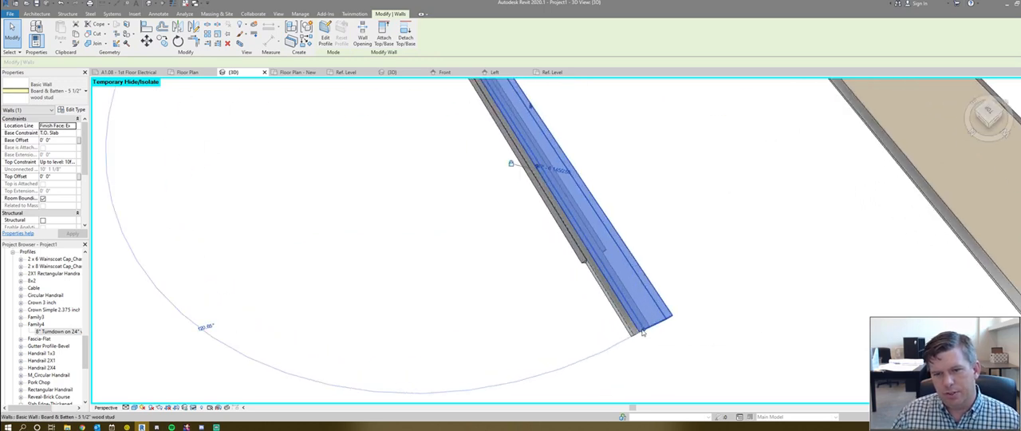
left_click_drag(643, 331, 520, 142)
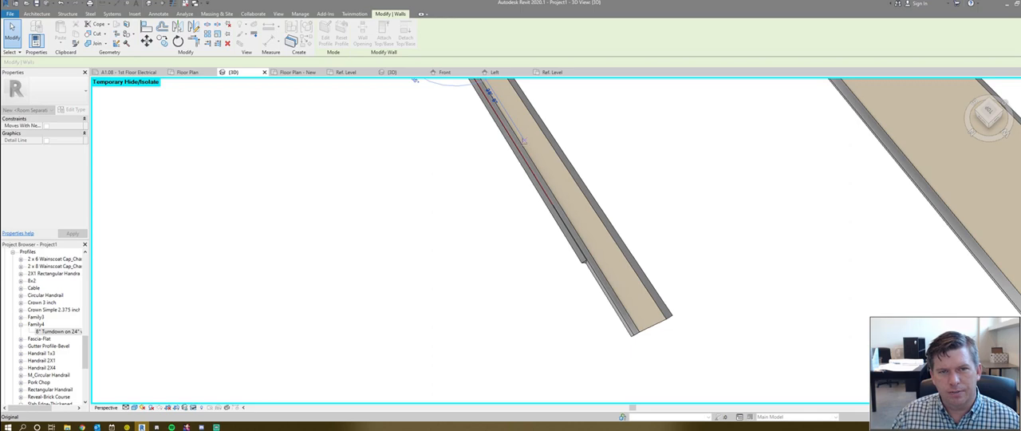
scroll(519, 176, "down", 3)
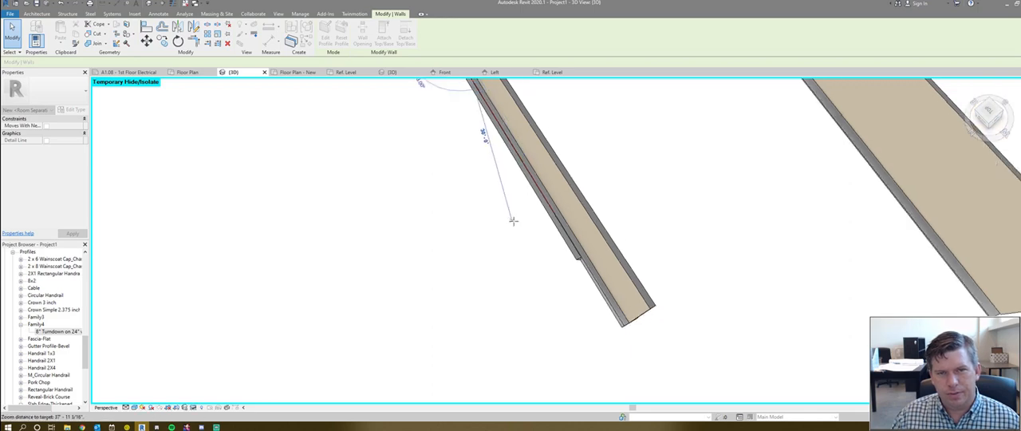
left_click(526, 171)
middle_click_drag(587, 255, 517, 204, "shift")
scroll(515, 194, "up", 2)
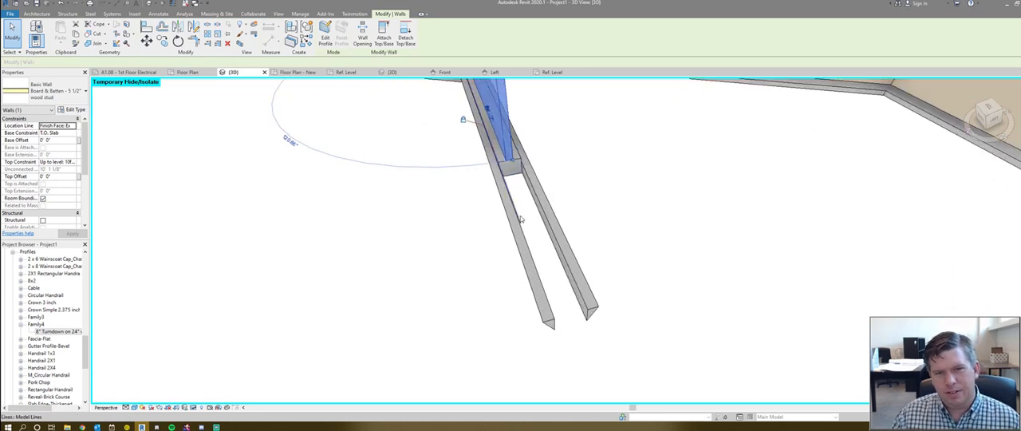
- Pull the free end of the first wall's angled slab edges back to the end of the wall foundation
key("Escape")
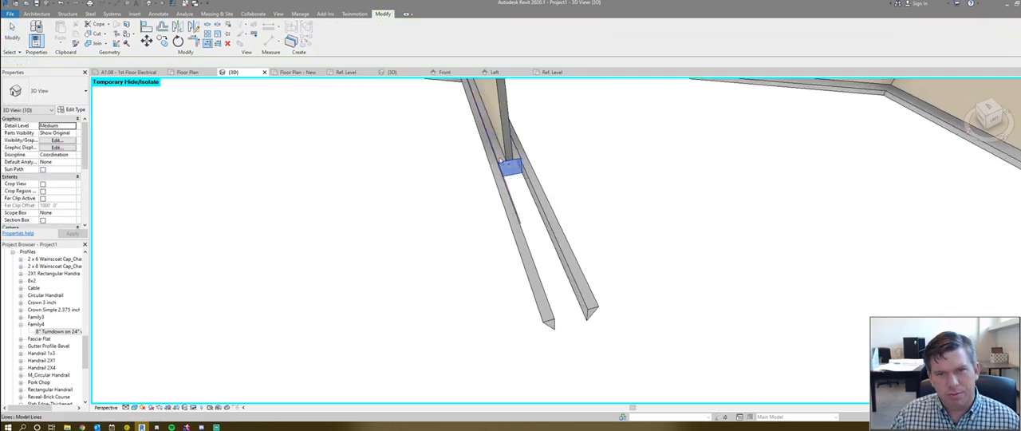
left_click(512, 206)
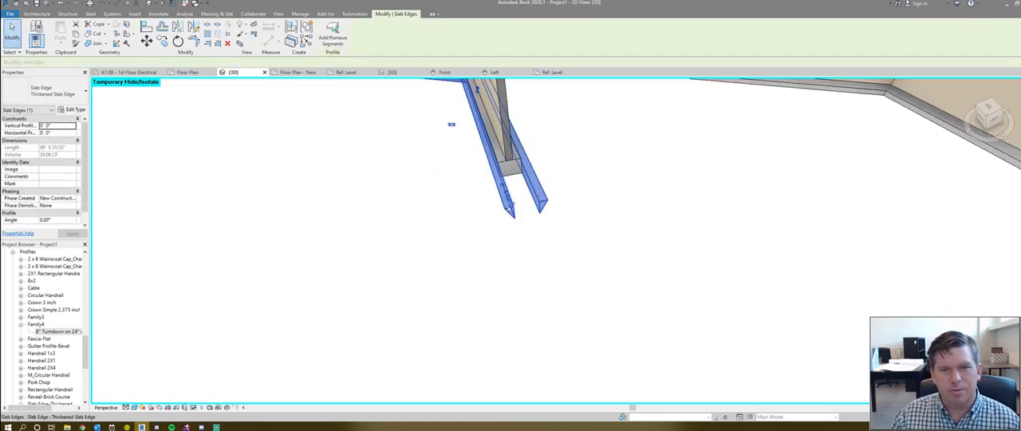
left_click_drag(514, 206, 501, 161)
left_click(484, 215)
middle_click_drag(531, 244, 514, 214, "shift")
scroll(512, 215, "up", 2)
scroll(513, 215, "down", 1)
- Try to swing the first wall's angled segment by moving its free end, and cancel the resulting change
left_click(491, 185)
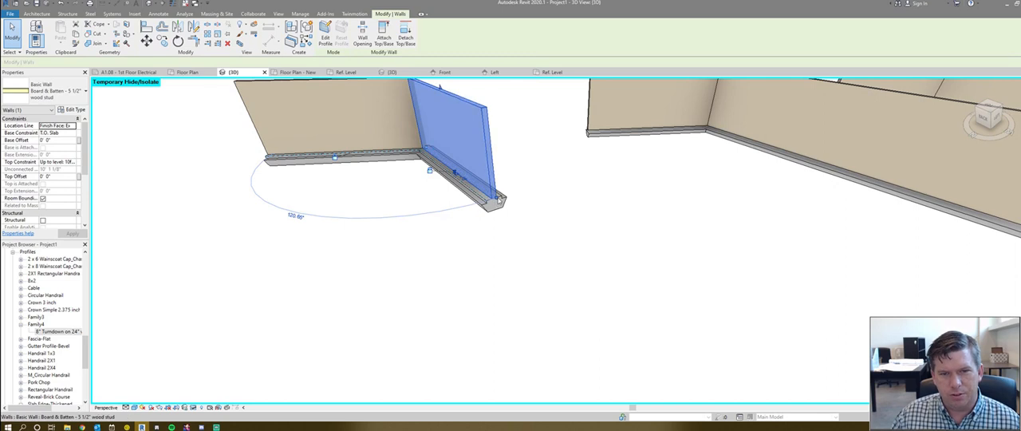
left_click_drag(492, 197, 488, 269)
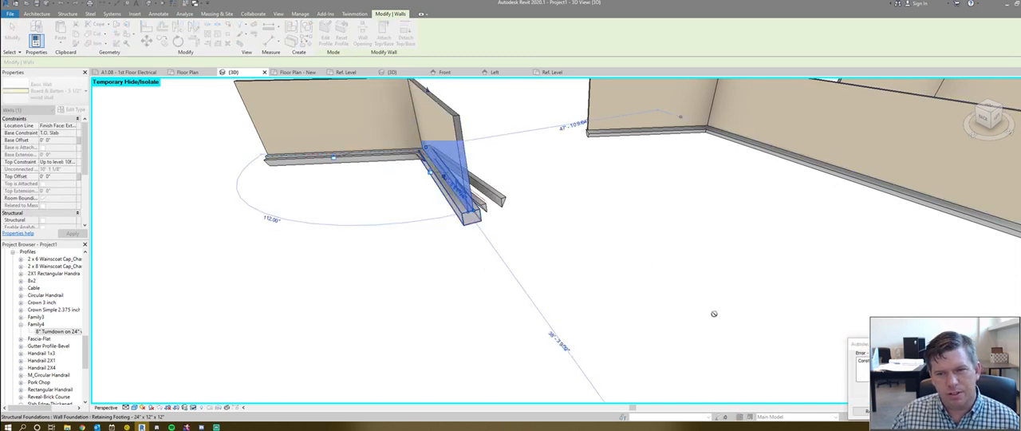
left_click(989, 410)
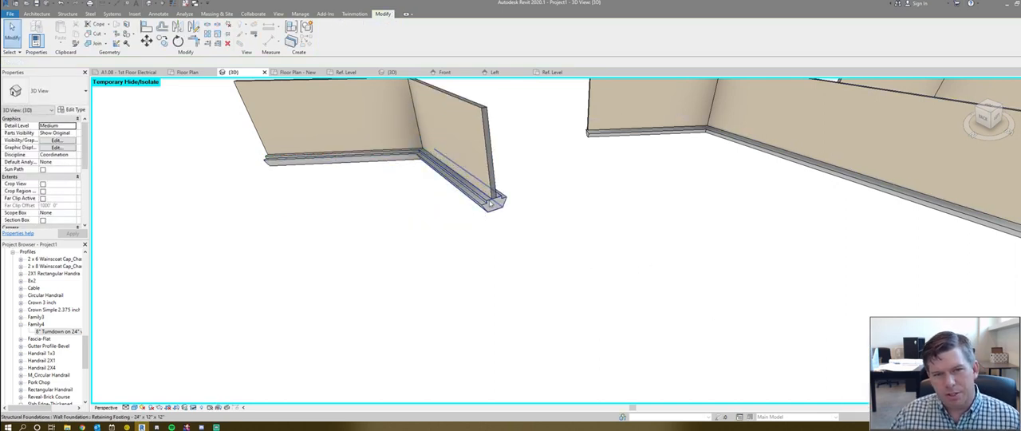
- Examine the footings beneath all three walls and select the concrete beam under the middle wall for inspection
scroll(498, 208, "down", 5)
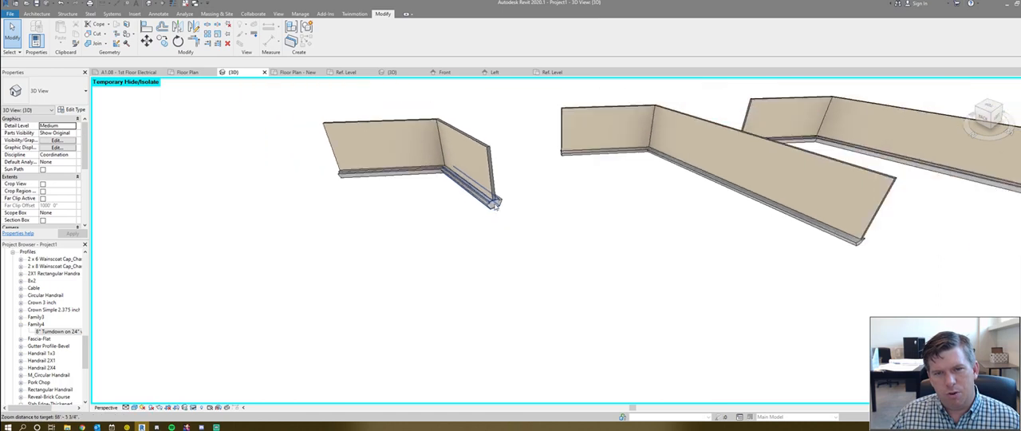
scroll(507, 214, "up", 2)
scroll(513, 218, "down", 2)
scroll(513, 218, "down", 1)
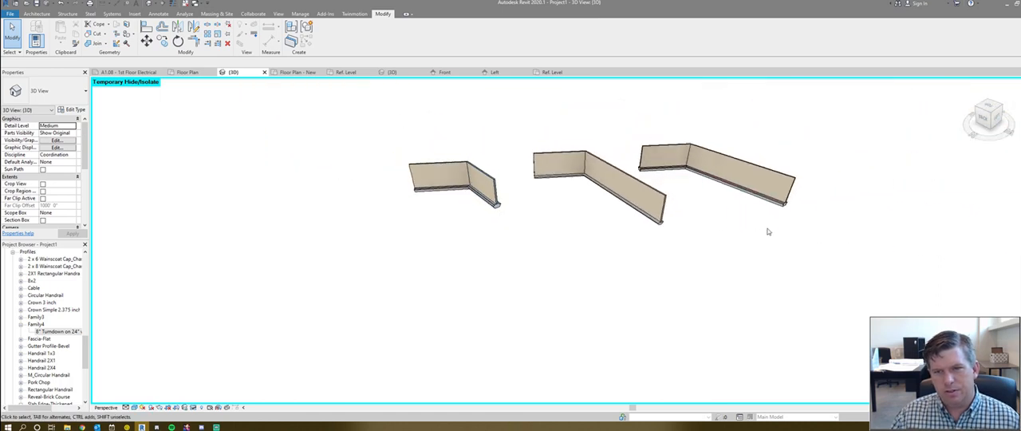
scroll(504, 266, "up", 3)
scroll(449, 319, "down", 3)
scroll(529, 266, "up", 3)
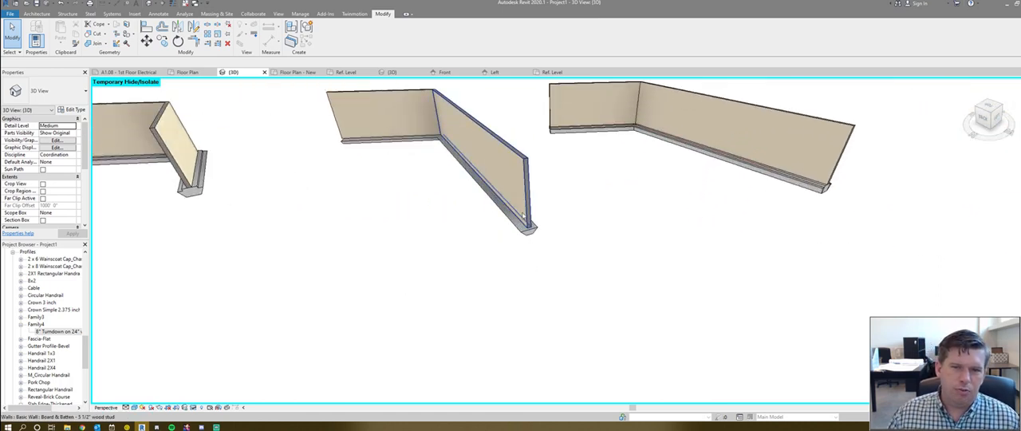
left_click(522, 230)
scroll(610, 290, "up", 1)
scroll(559, 287, "down", 2)
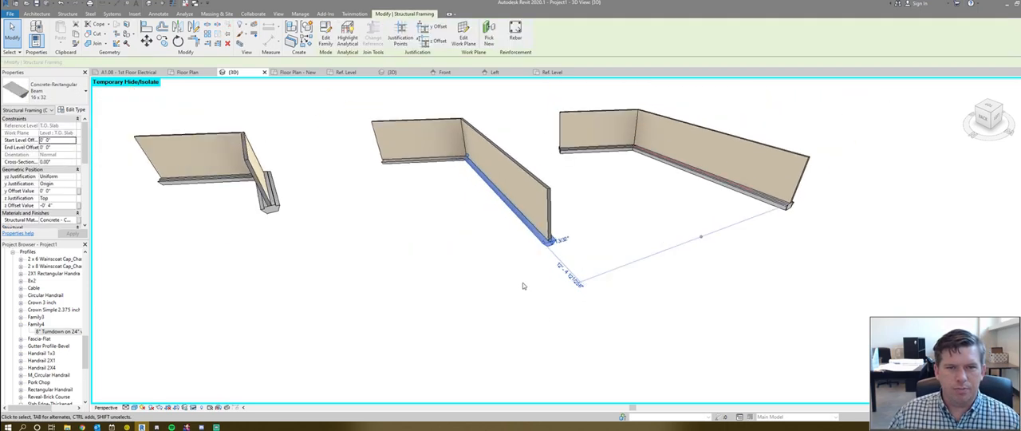
- Reset the view's temporary hide to restore the floor slab
left_click(511, 291)
key("h")
key("r")
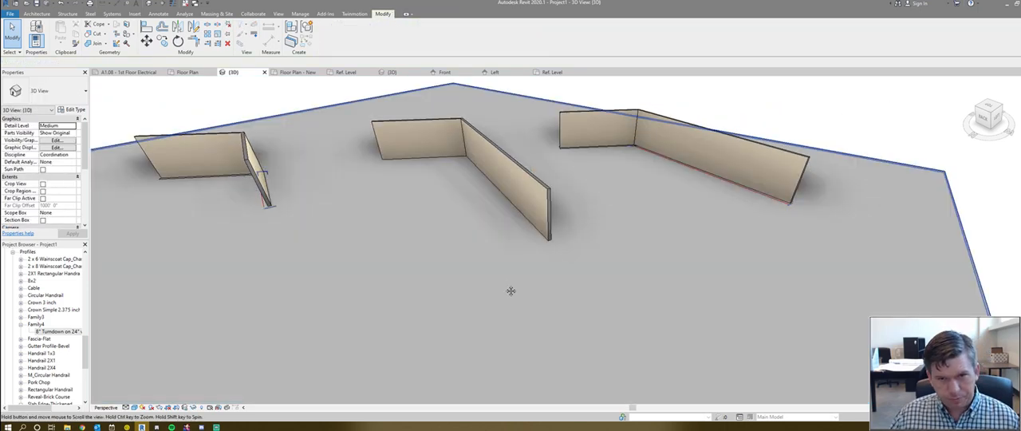
middle_click_drag(510, 290, 545, 303, "shift")
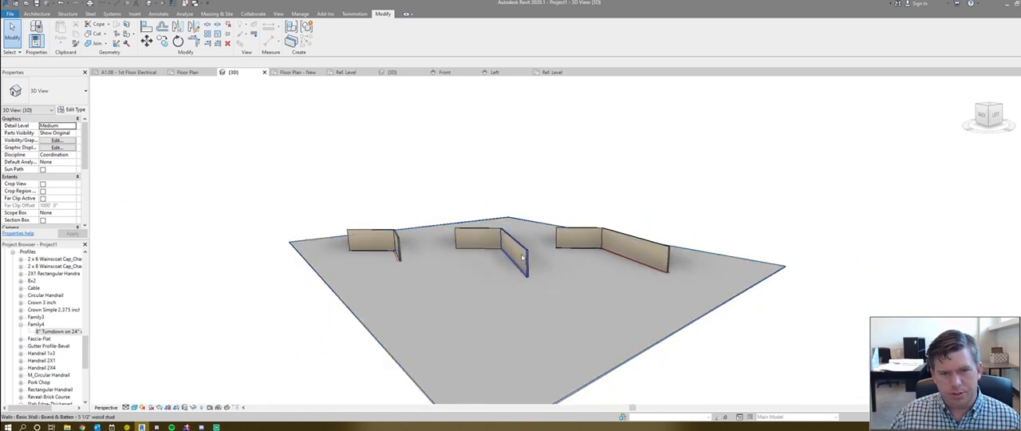
- Temporarily hide the floor slab again to view the footings, and restore it
middle_click_drag(522, 256, 527, 303, "shift")
left_click(516, 311)
key("h")
key("h")
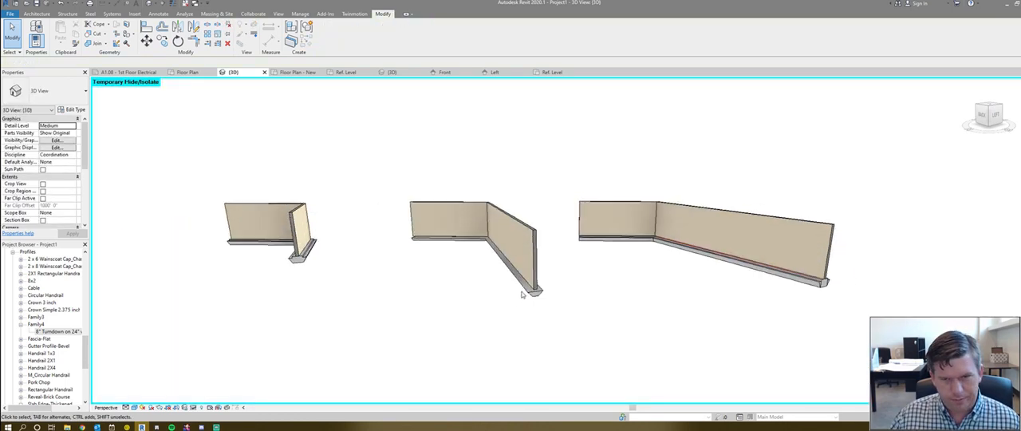
scroll(510, 296, "down", 4)
key("h")
key("r")
middle_click_drag(346, 304, 349, 317, "shift")
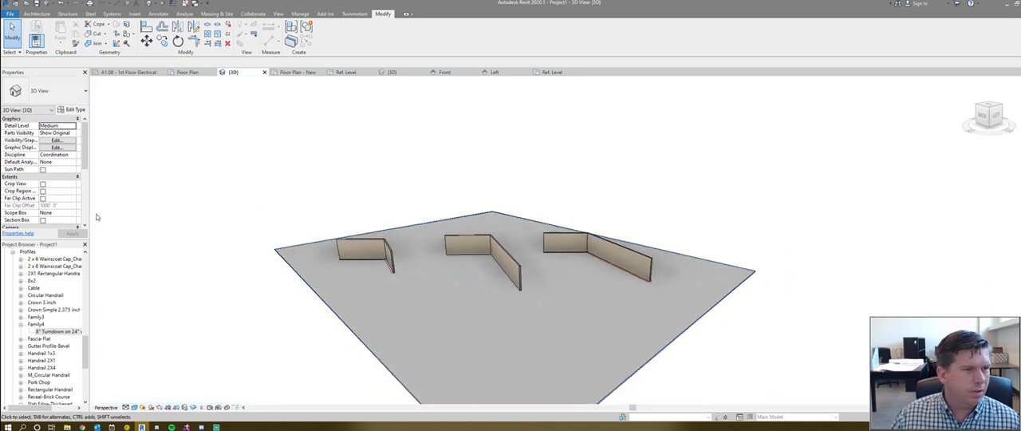
- Turn on the 3D view's section box and rotate it relative to the floor slab
scroll(25, 216, "down", 1)
left_click(43, 205)
scroll(510, 299, "down", 2)
middle_click_drag(522, 296, 575, 333, "shift")
left_click(661, 259)
scroll(658, 263, "down", 2)
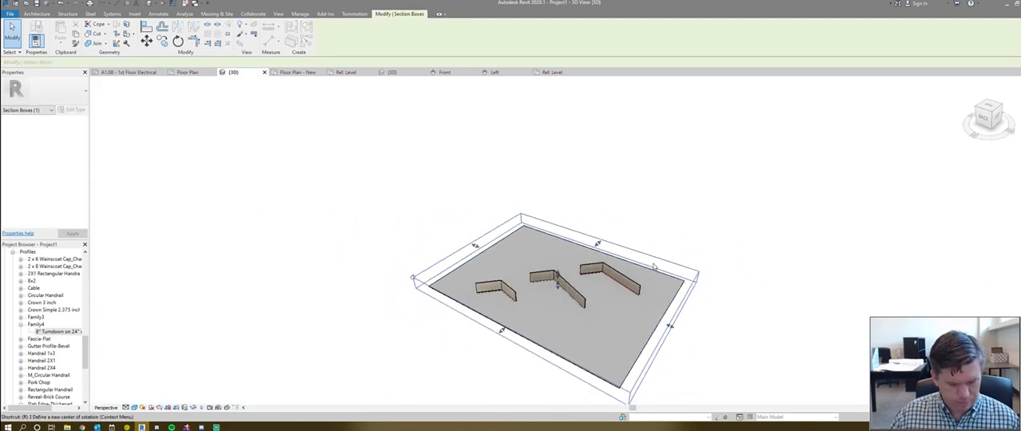
key("o")
left_click(648, 292)
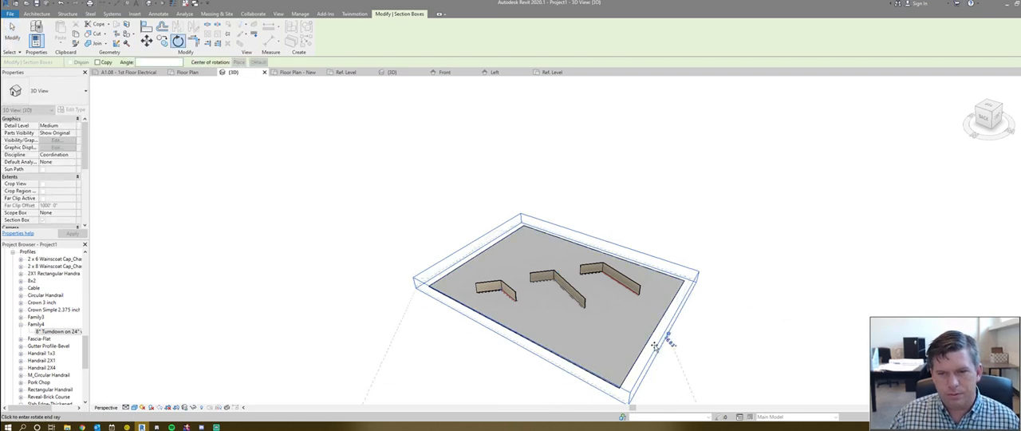
left_click(531, 315)
- Pull the section box's near face inward so it cuts through the slab and the middle wall's angled segment
scroll(536, 303, "down", 2)
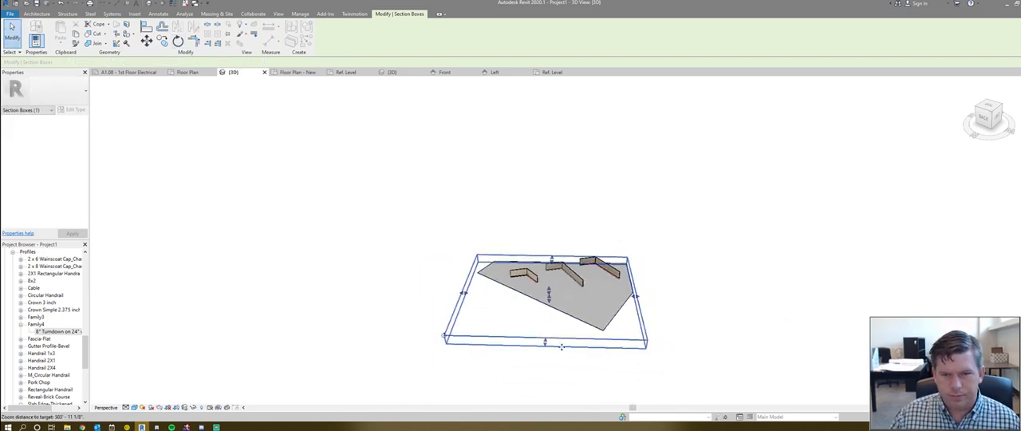
middle_click_drag(540, 289, 546, 252, "shift")
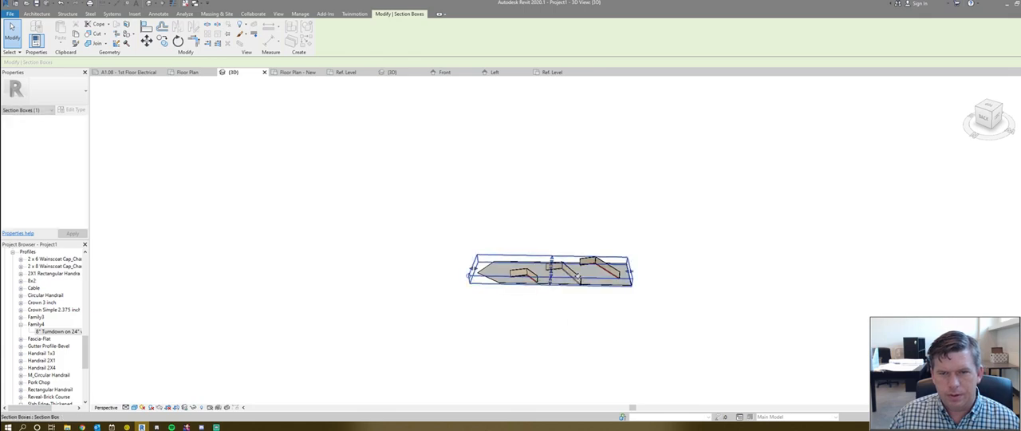
scroll(586, 299, "up", 8)
key("Escape")
scroll(588, 300, "down", 2)
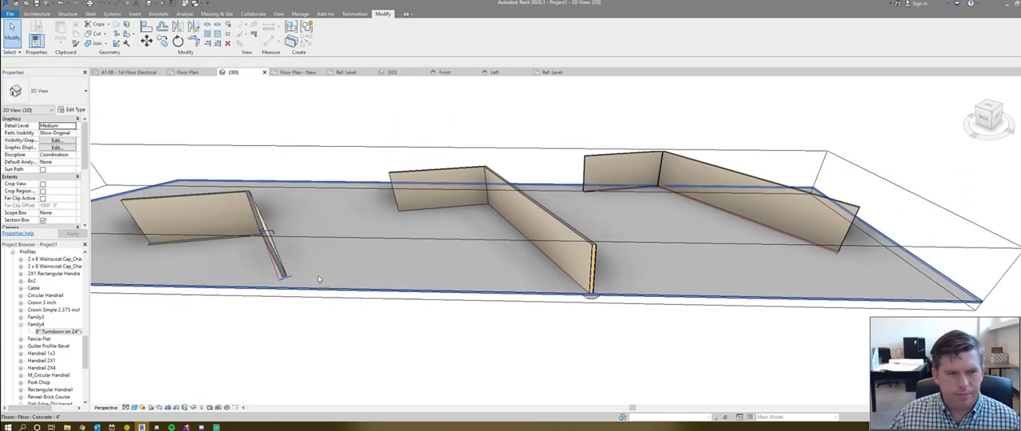
- Delete the slab edges and the wall foundation beneath the first wall
scroll(318, 278, "up", 2)
scroll(307, 275, "down", 1)
middle_click_drag(305, 275, 285, 279, "shift")
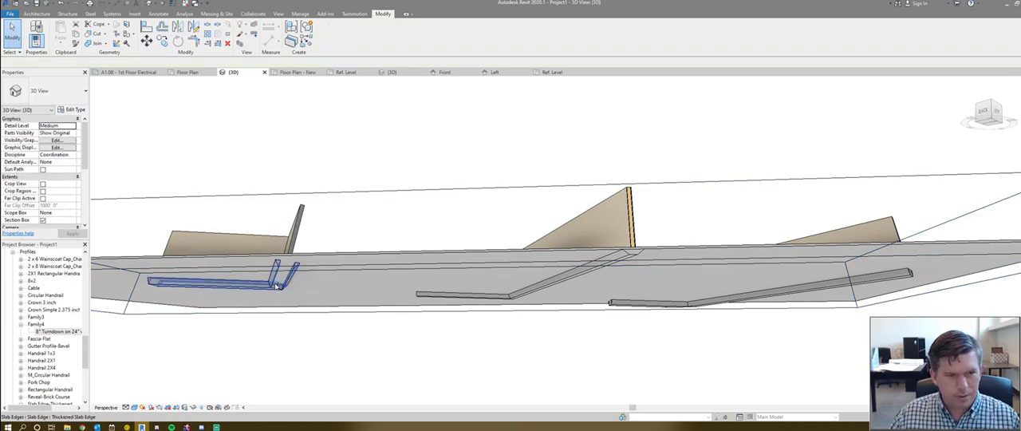
key("Delete")
scroll(342, 252, "down", 1)
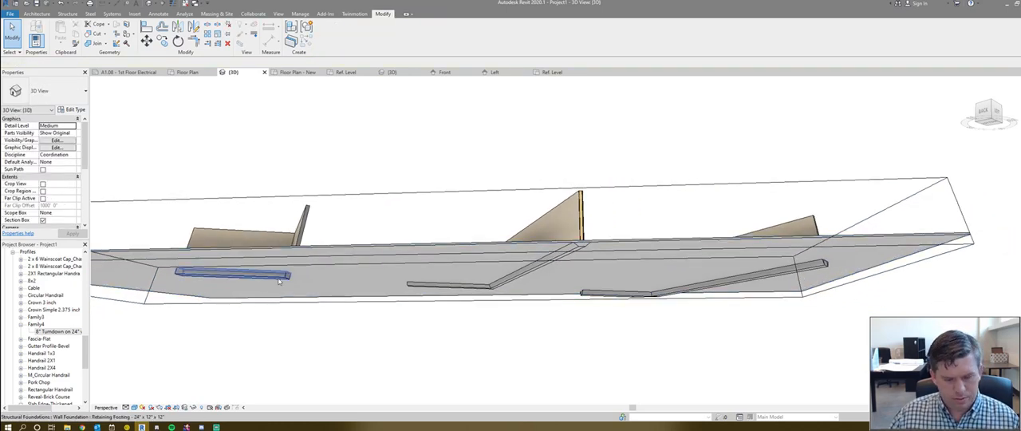
left_click(259, 276)
key("Delete")
middle_click_drag(359, 237, 626, 282, "shift")
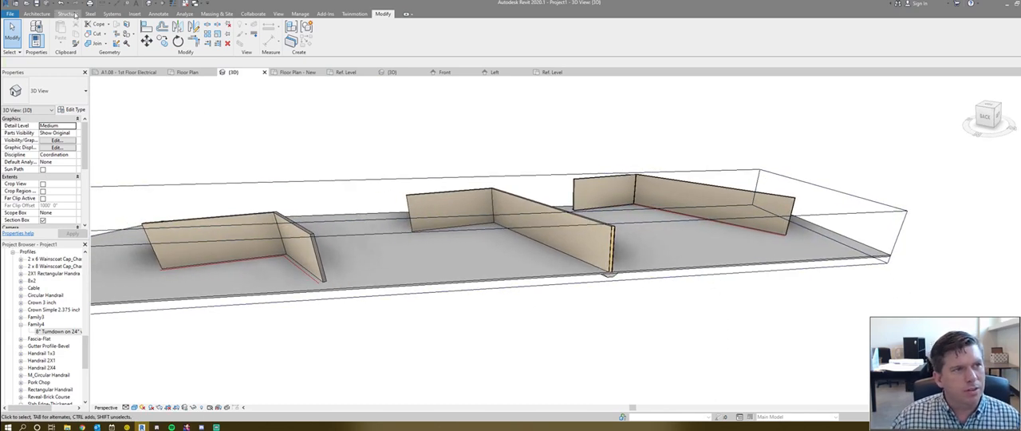
left_click(70, 14)
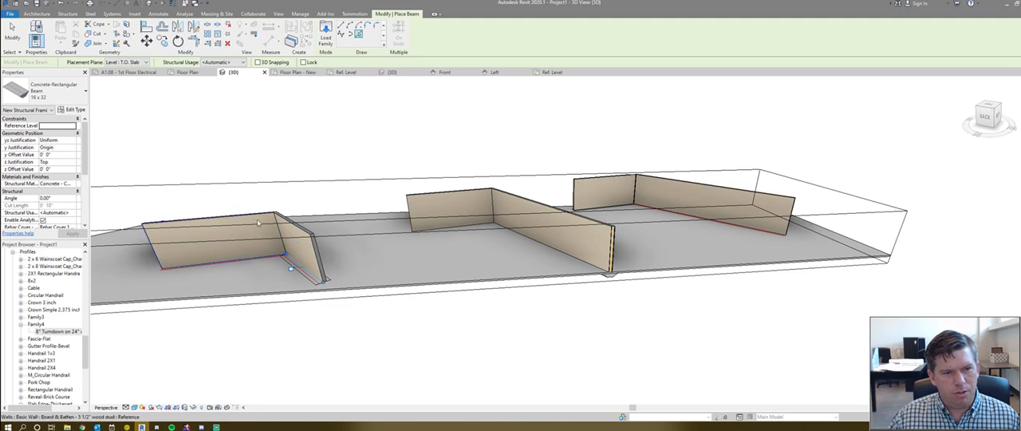
left_click(286, 289)
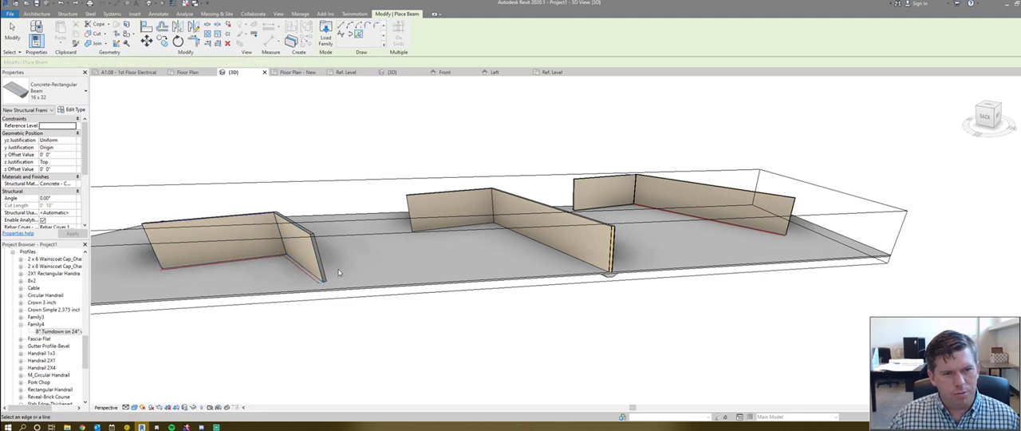
key("Escape")
key("Escape")
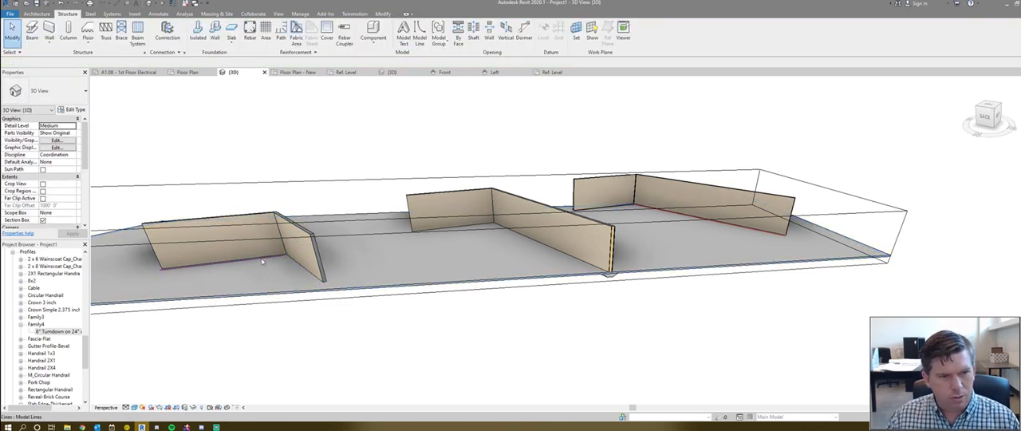
- Change the work plane of the beam under the middle wall to the underside of the wall's angled segment
middle_click_drag(386, 266, 393, 263)
scroll(392, 263, "down", 1)
scroll(618, 254, "up", 3)
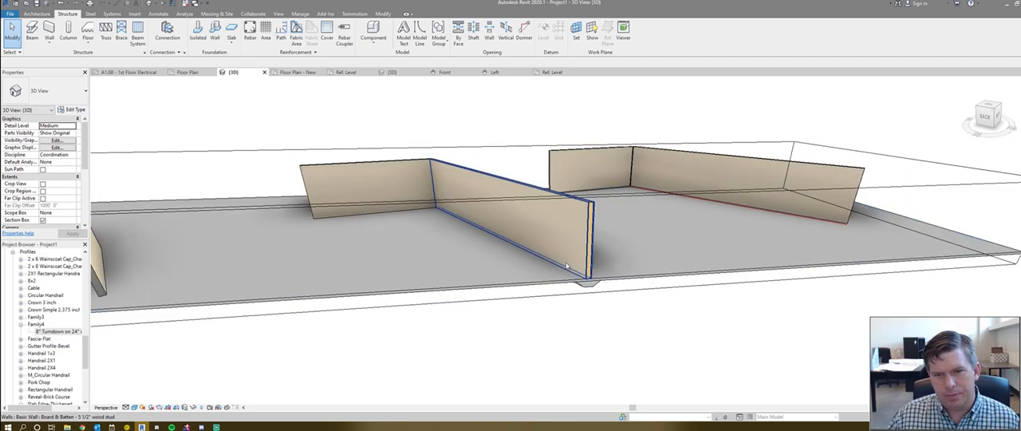
left_click(564, 258)
left_click_drag(494, 237, 496, 254)
middle_click_drag(499, 263, 528, 322, "shift")
left_click(545, 313)
left_click(575, 303)
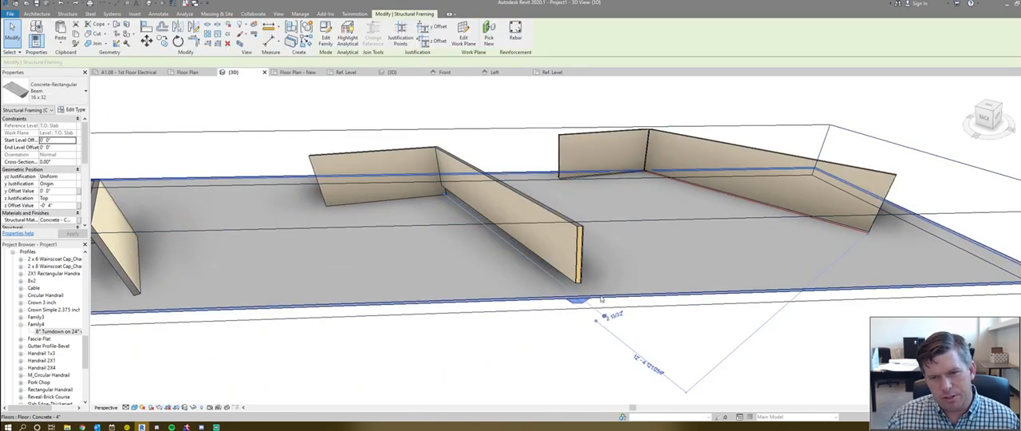
left_click(462, 39)
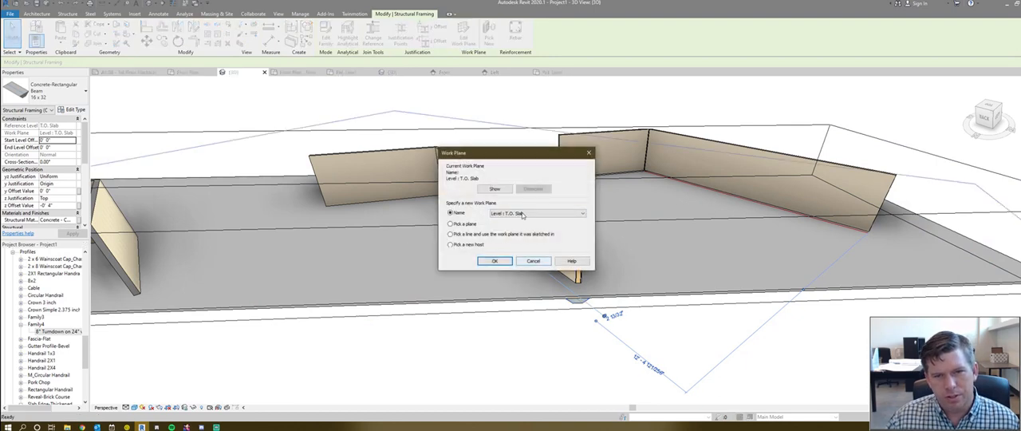
left_click(494, 261)
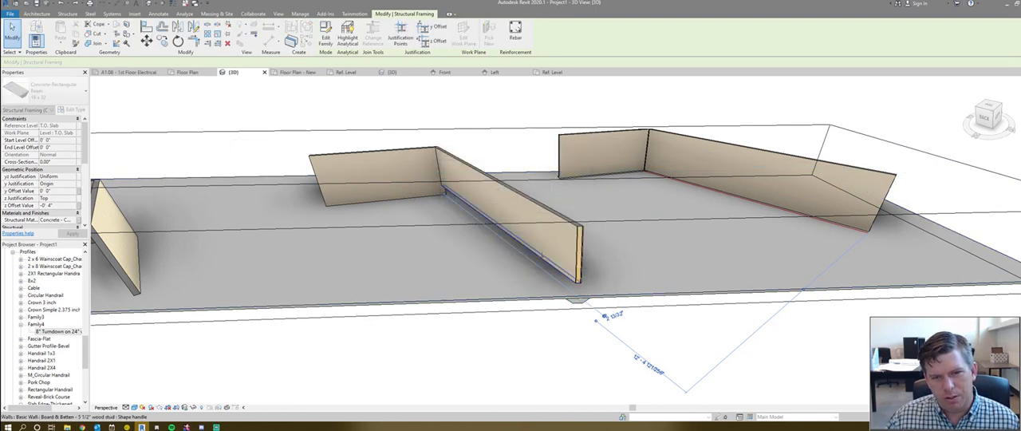
left_click(547, 310)
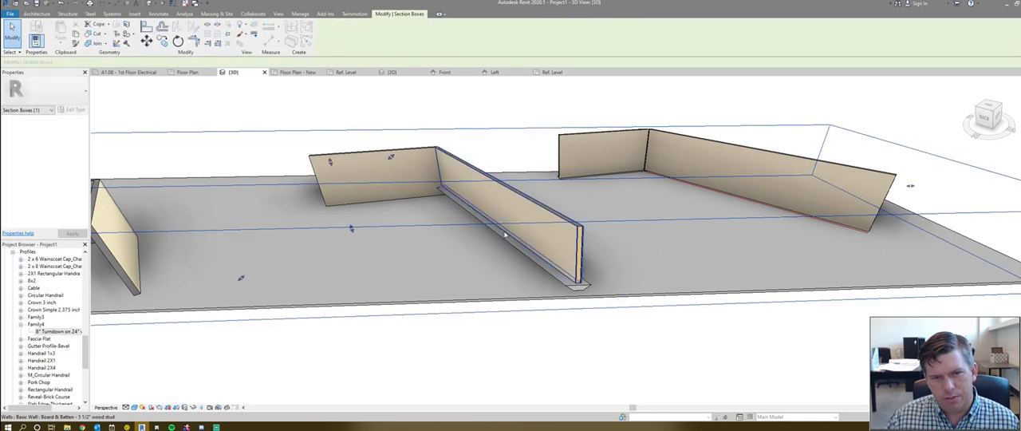
- Test the rehosted beam by lowering the middle wall's base about 3' 3", undoing that, and raising the base about 4'
left_click(535, 243)
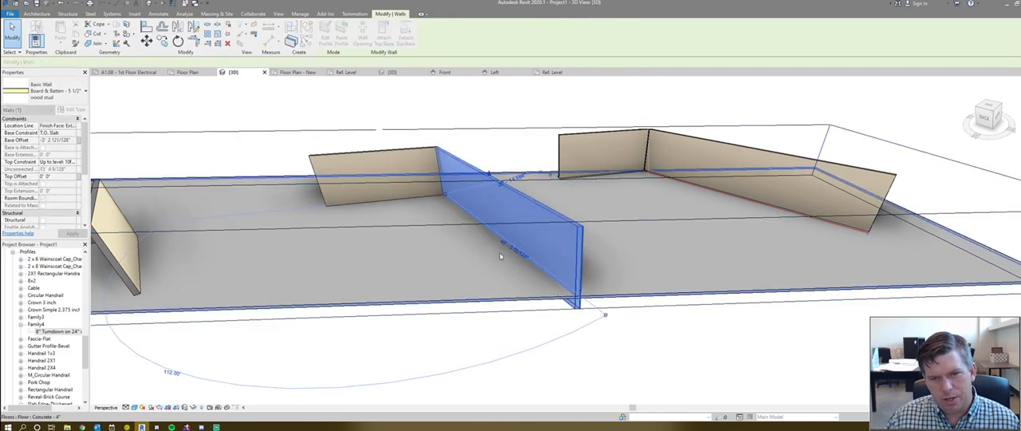
key("ctrl+z")
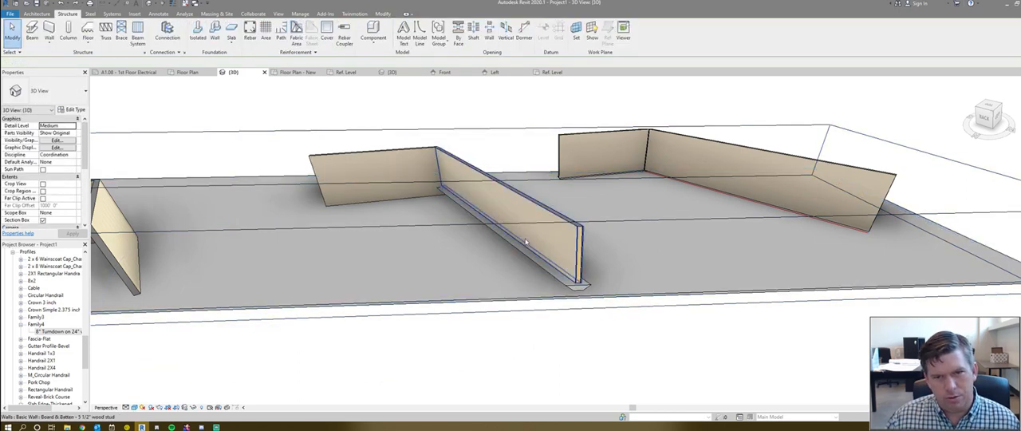
left_click(521, 238)
left_click_drag(495, 228, 491, 214)
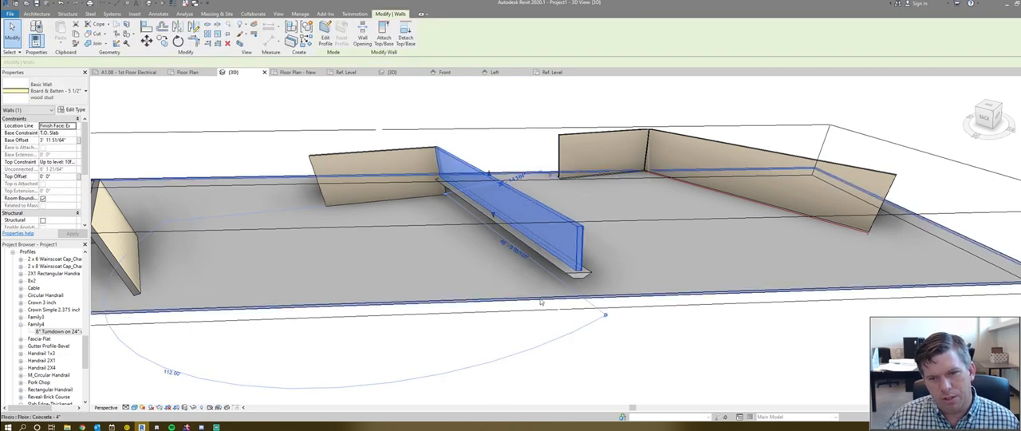
left_click(540, 326)
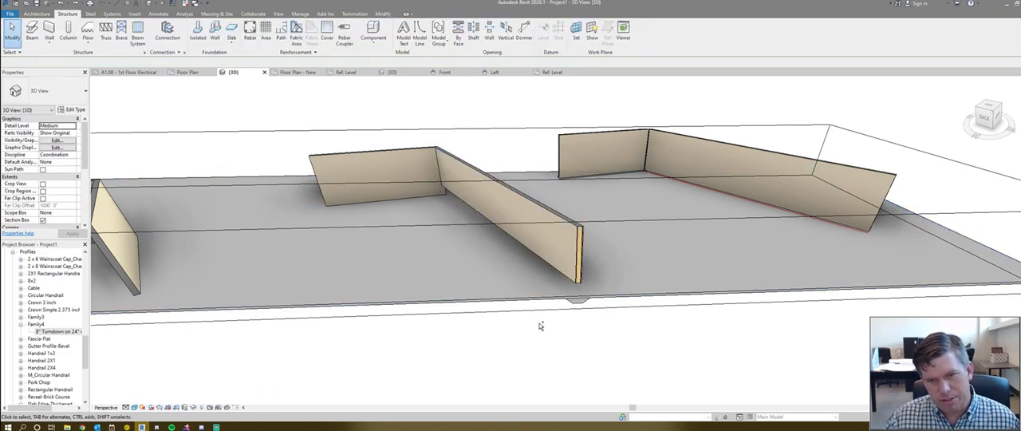
- Undo the last raise of the middle wall's base and inspect the concrete beam beneath that wall
left_click(605, 296)
key("Escape")
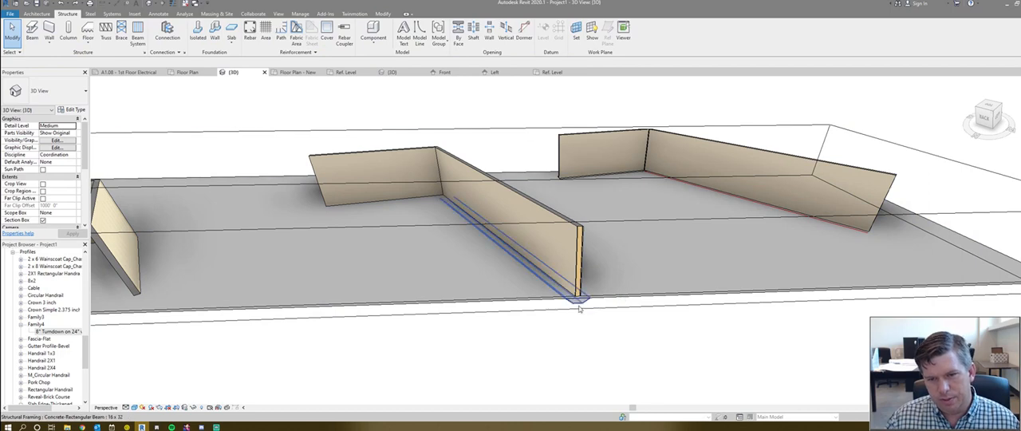
key("b")
key("m")
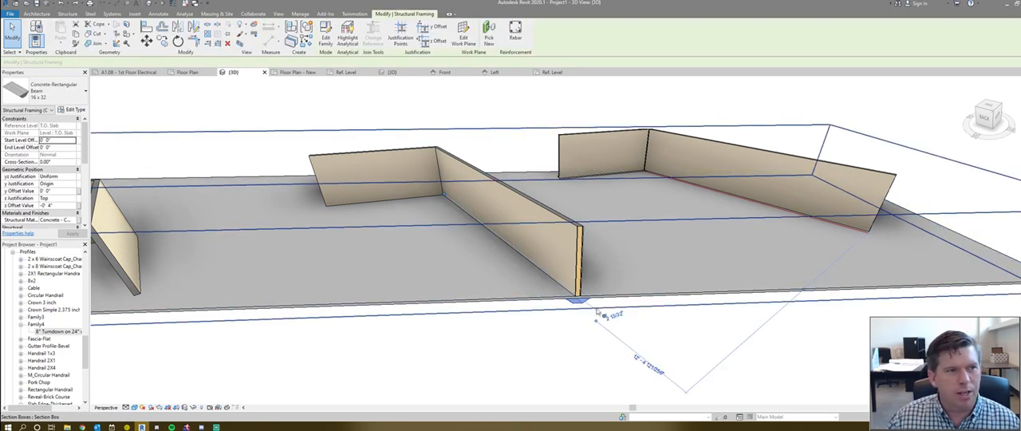
key("Escape")
scroll(592, 300, "down", 1)
middle_click_drag(394, 323, 731, 271, "shift")
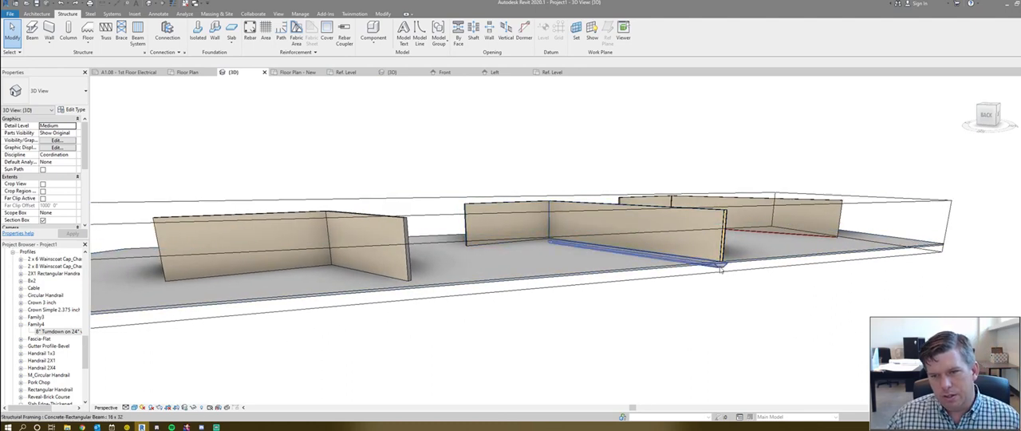
left_click(721, 266)
scroll(614, 248, "up", 1)
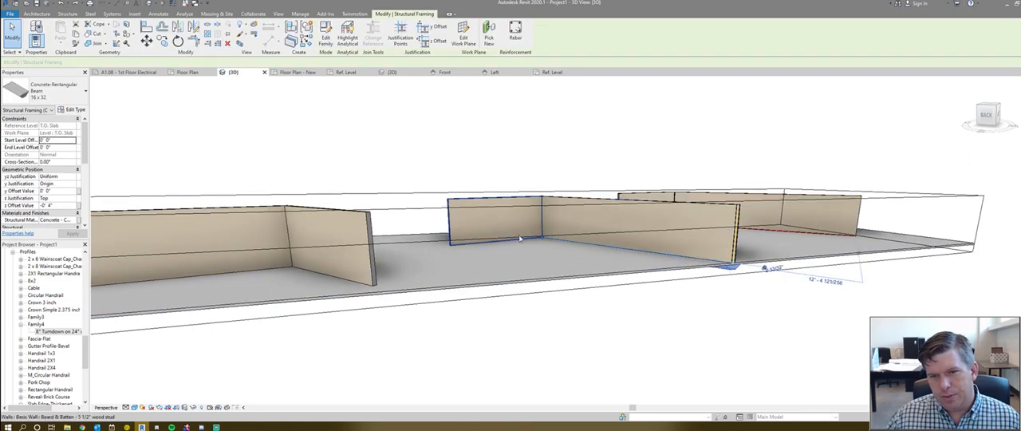
scroll(648, 264, "down", 1)
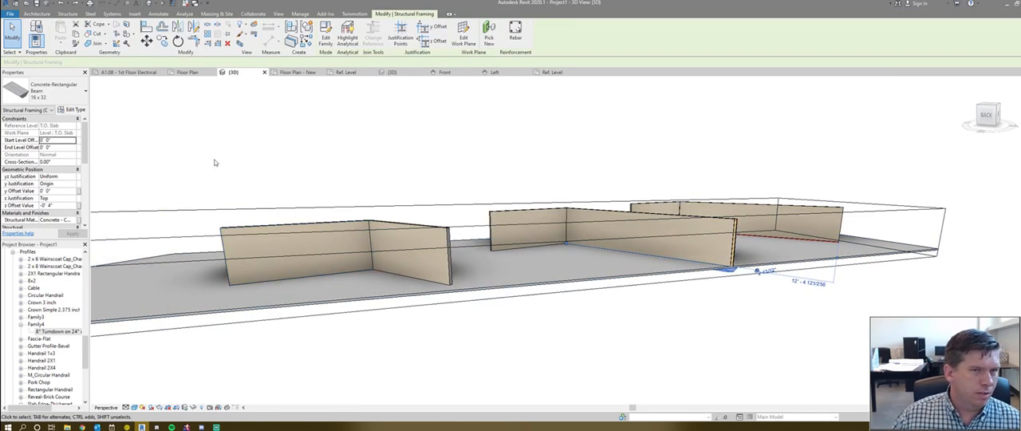
- Create a new family from the Structural Framing - Beams and Braces template
left_click(13, 40)
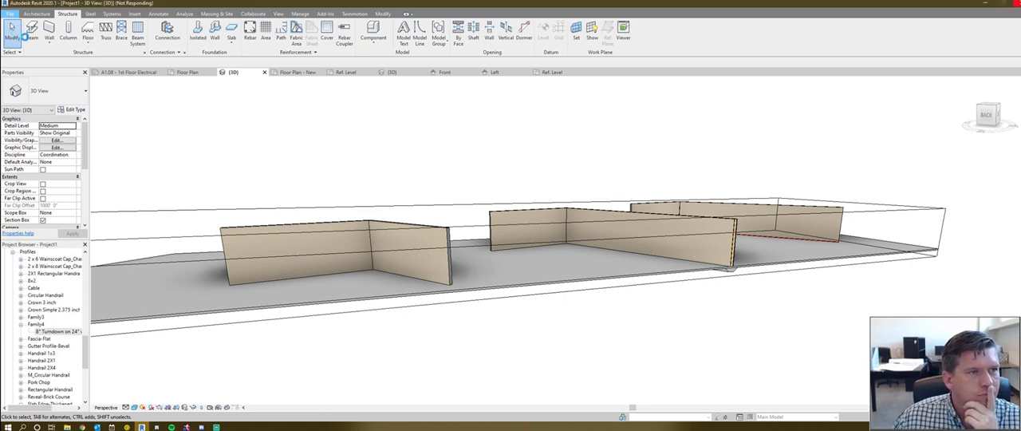
mouse_move(30, 44)
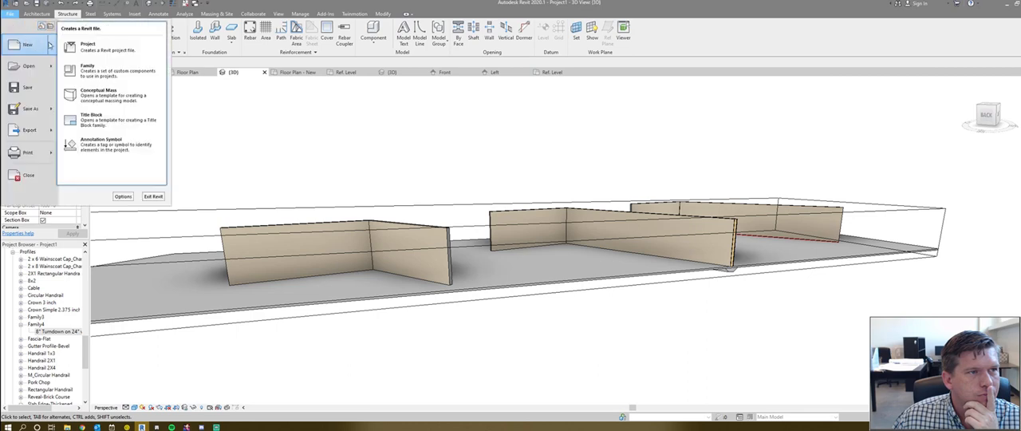
left_click(96, 72)
scroll(640, 240, "down", 5)
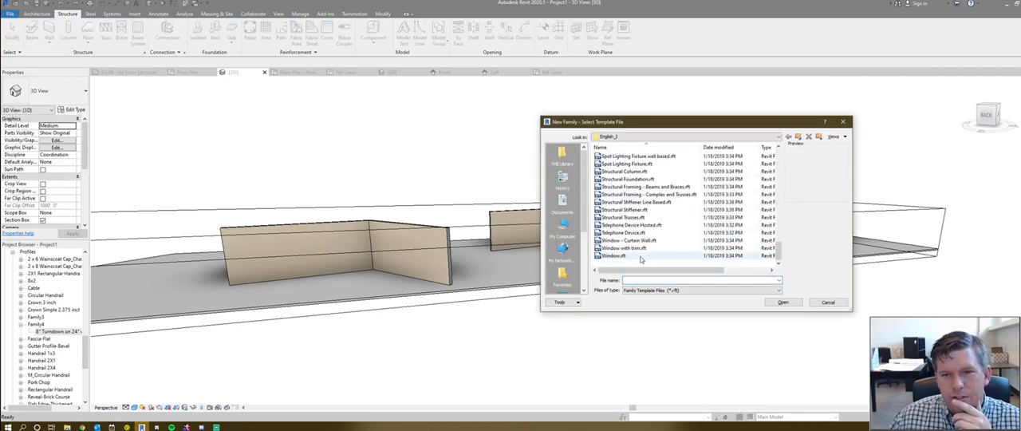
scroll(640, 240, "up", 1)
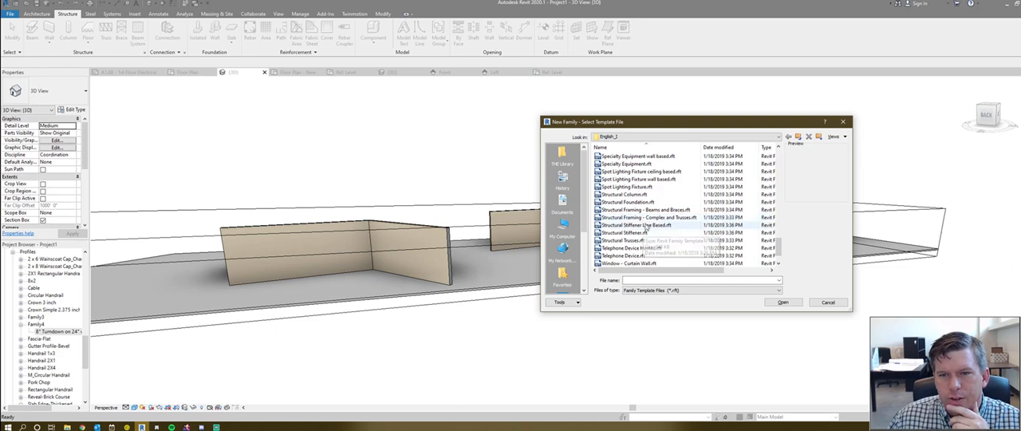
left_click(646, 210)
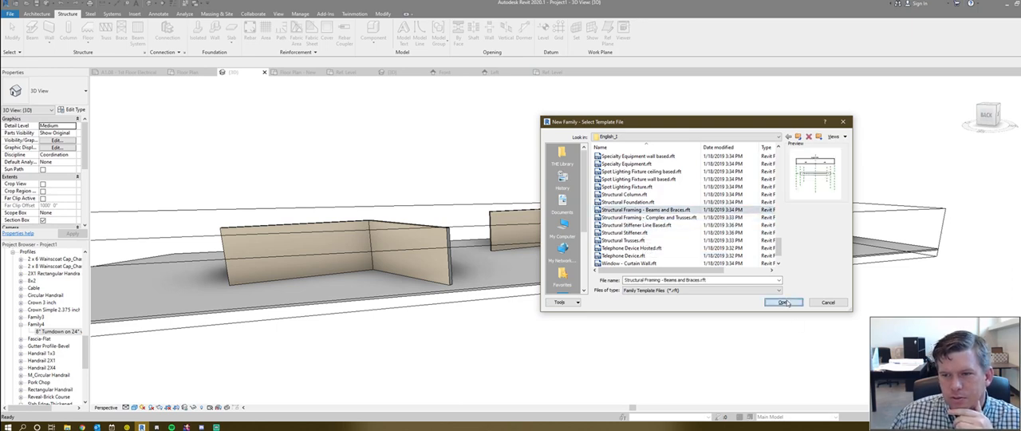
key("Return")
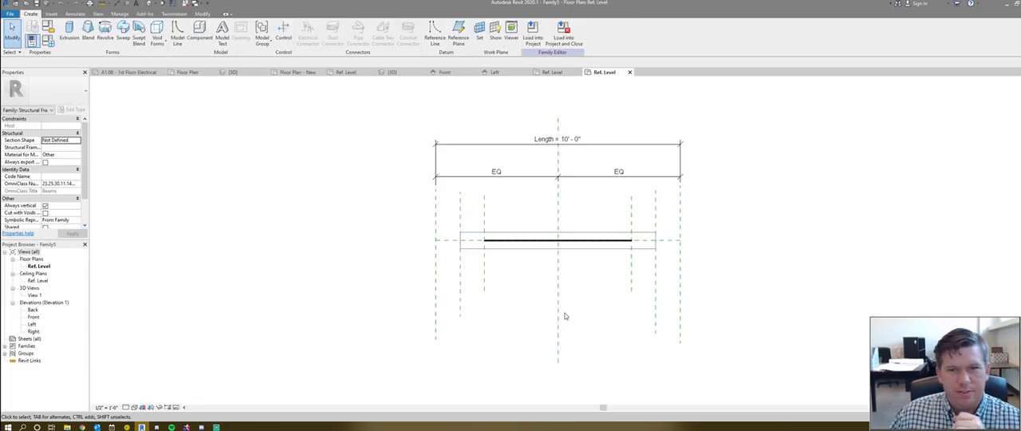
- Examine the new family's default beam in a 3D view from several angles
key("3")
key("d")
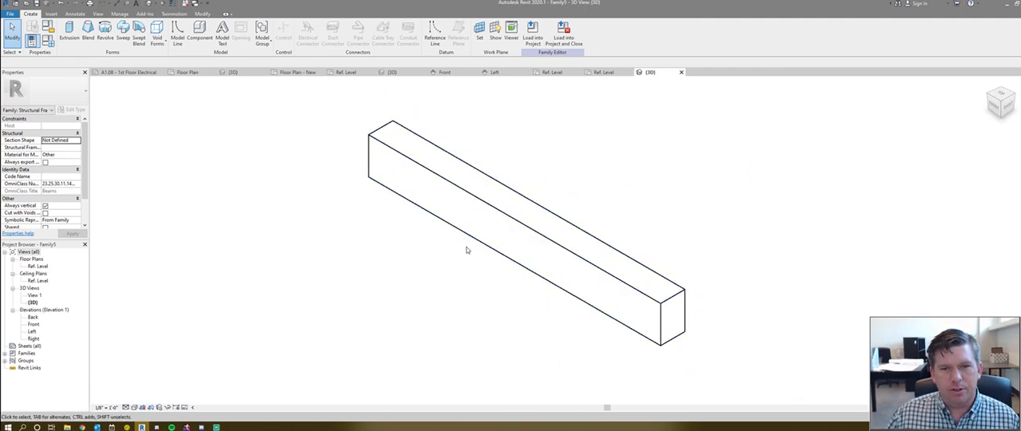
middle_click_drag(508, 282, 579, 210, "shift")
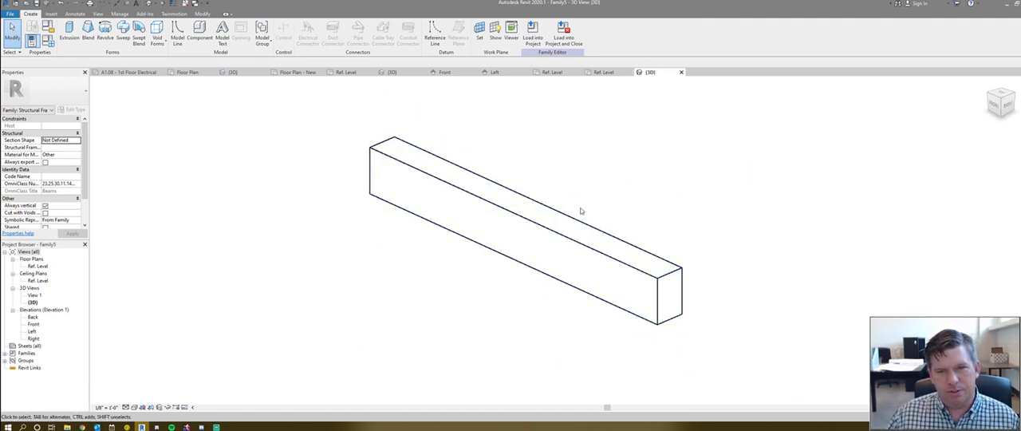
scroll(491, 216, "down", 3)
middle_click_drag(601, 314, 347, 290, "shift")
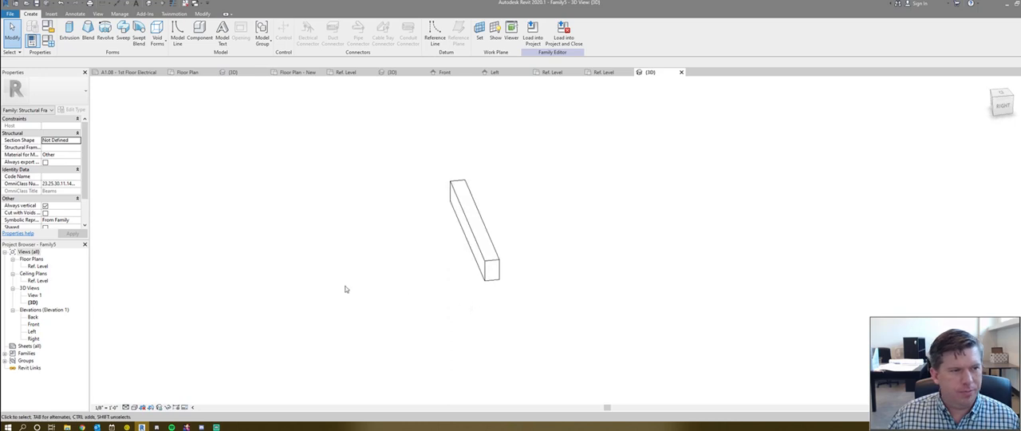
- In the Ref. Level floor plan, try stretching the length to 16' - 4" with the Right reference plane, test Member Right, and undo
double_click(38, 266)
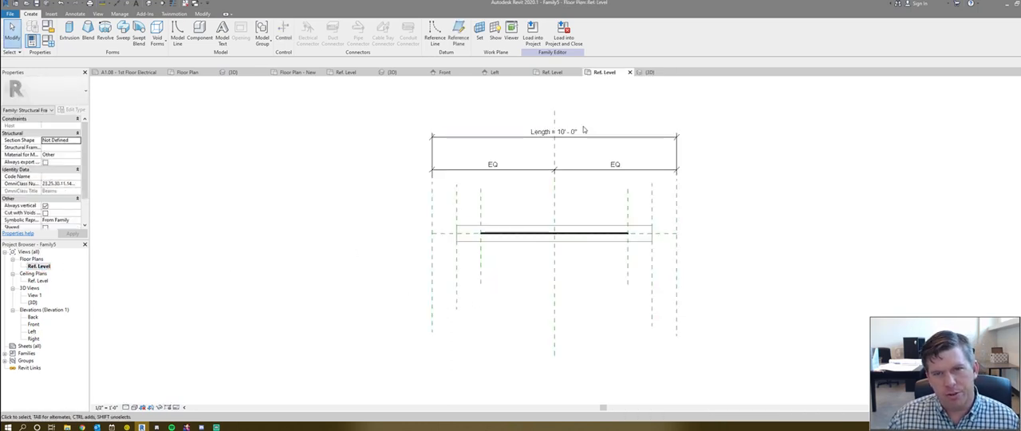
left_click(673, 206)
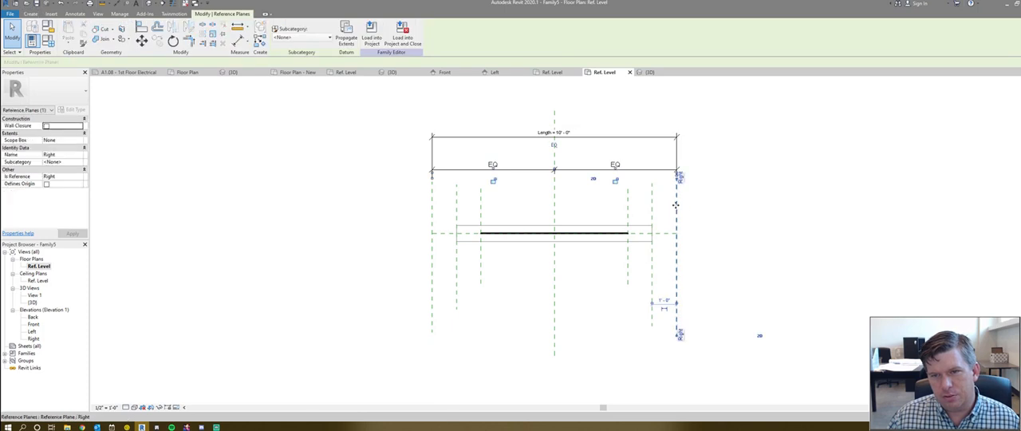
left_click_drag(886, 213, 753, 216)
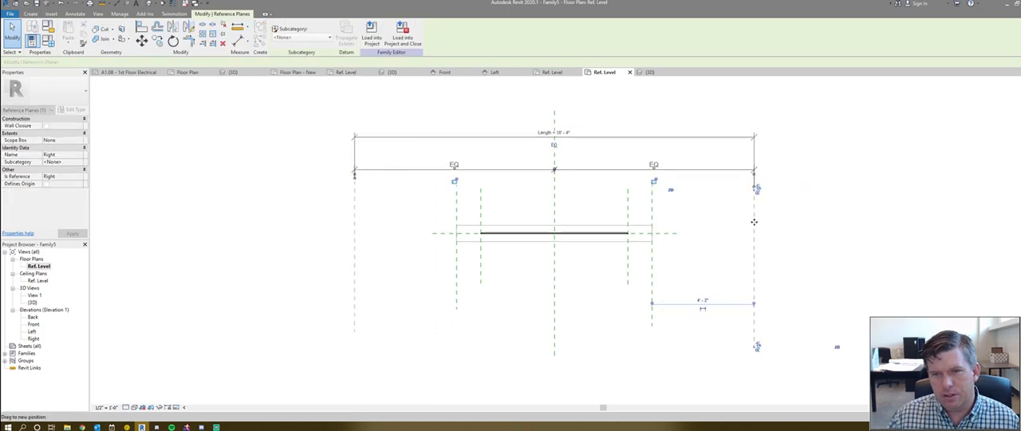
left_click(652, 207)
mouse_move(652, 207)
left_mouse_down()
mouse_move(665, 206)
mouse_move(652, 214)
left_mouse_up()
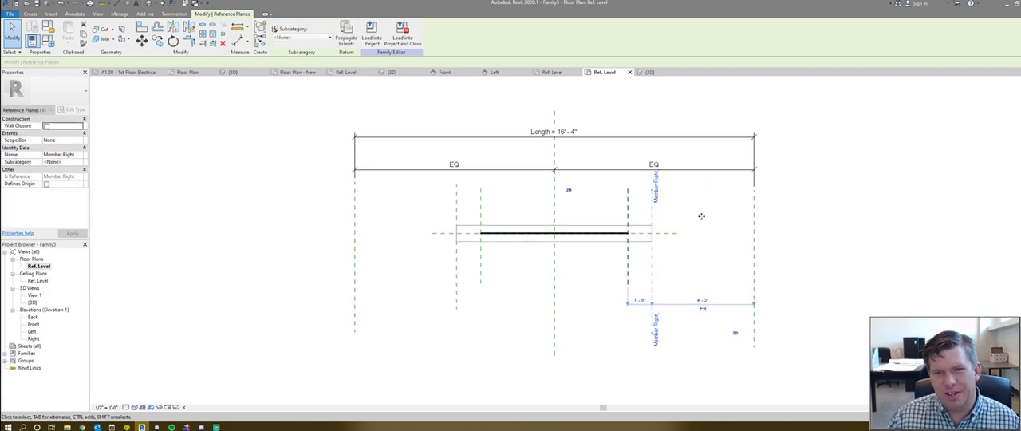
key("ctrl+z")
key("ctrl+z")
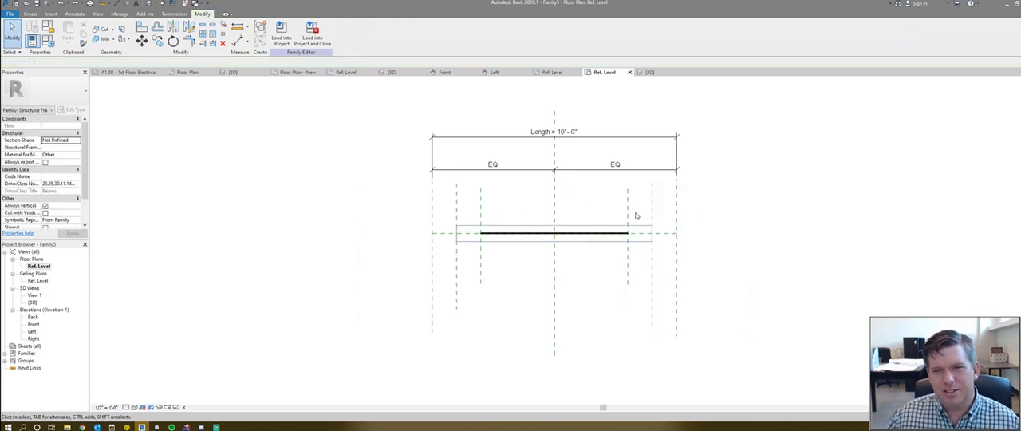
- Test the Member Left and Stick Symbol Left reference planes by shifting each slightly, and undo the shifts
mouse_move(457, 207)
left_mouse_down()
mouse_move(267, 224)
mouse_move(461, 215)
left_mouse_up()
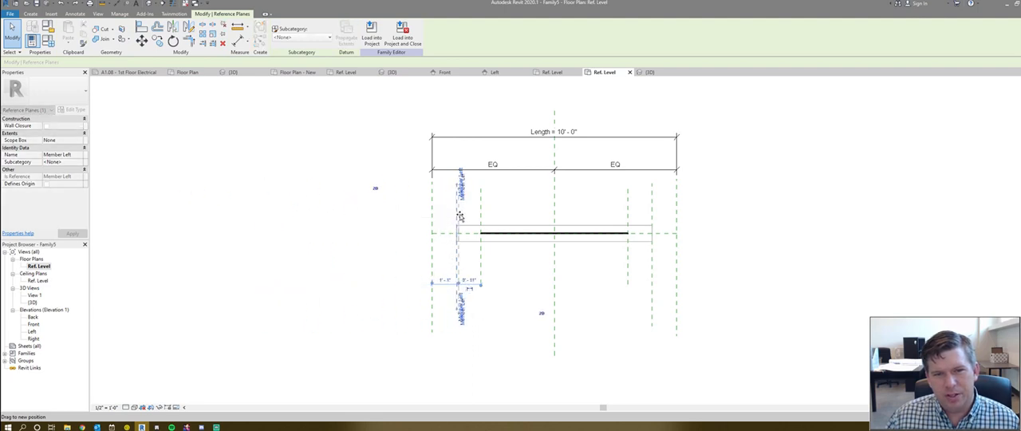
left_click(496, 217)
left_click(481, 212)
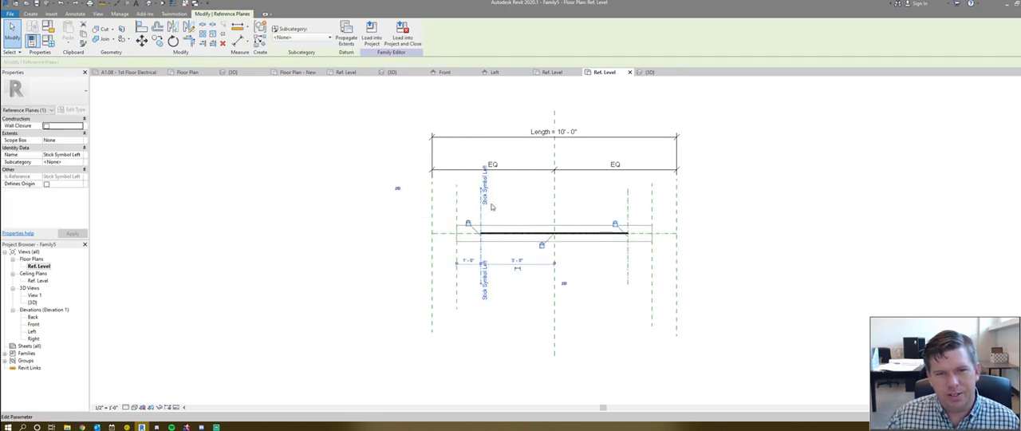
mouse_move(479, 209)
left_mouse_down()
mouse_move(455, 210)
mouse_move(478, 210)
left_mouse_up()
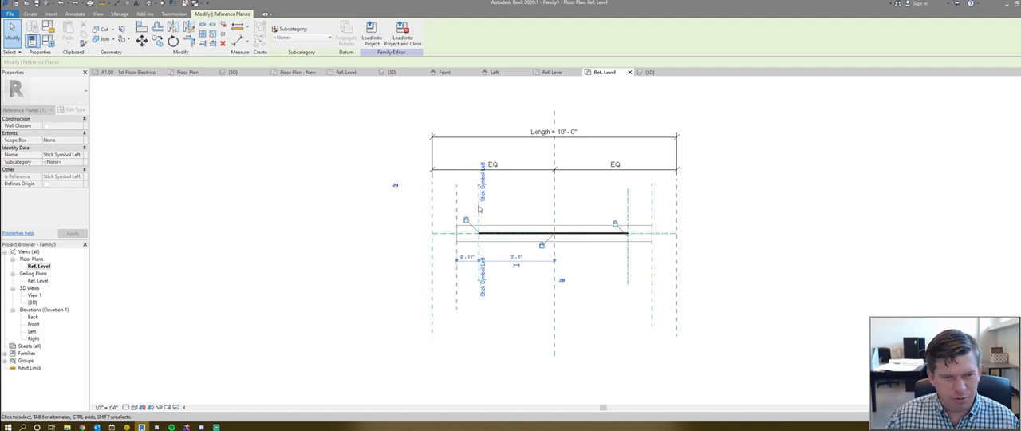
left_click(523, 215)
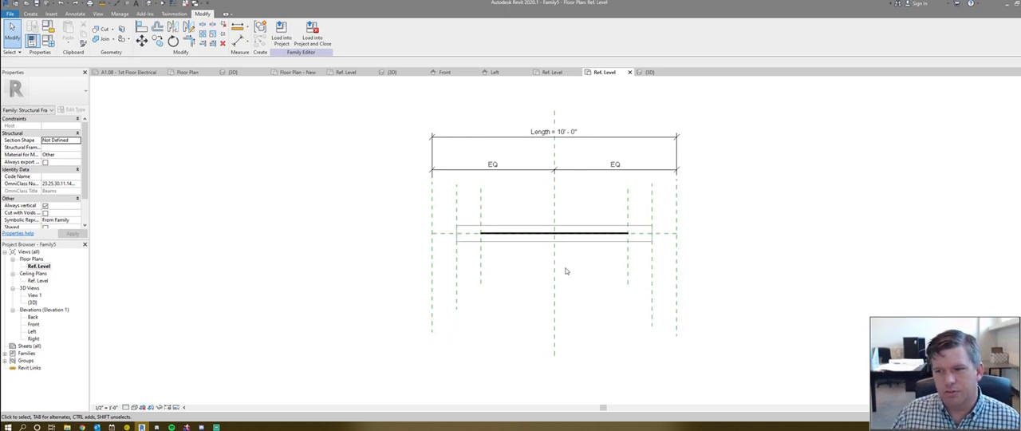
scroll(550, 232, "down", 1)
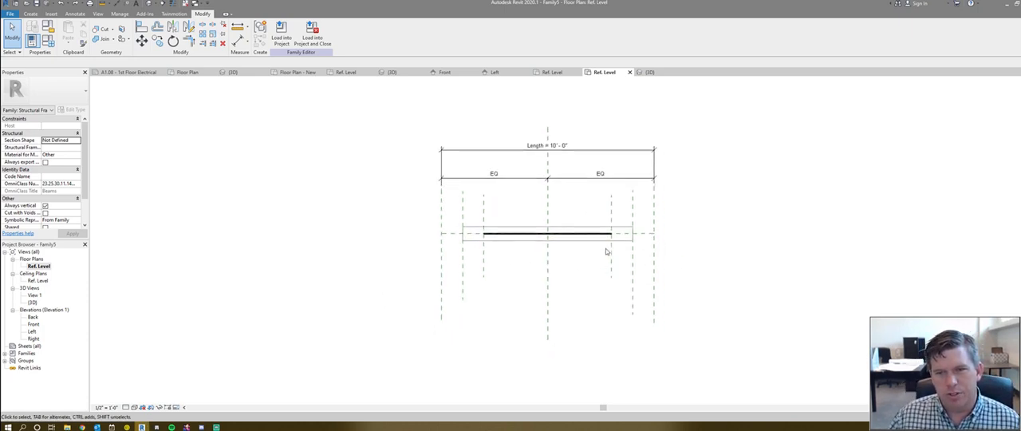
scroll(577, 214, "up", 2)
scroll(510, 203, "down", 2)
scroll(525, 217, "up", 1)
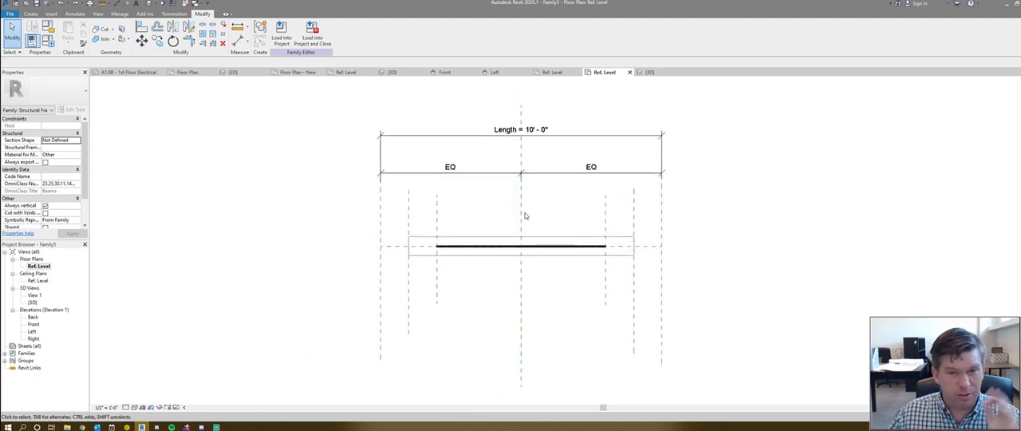
scroll(590, 275, "down", 1)
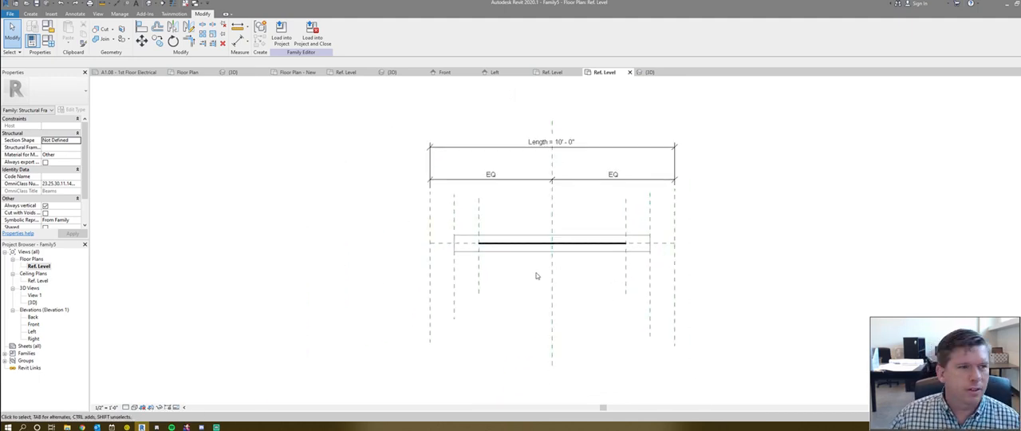
- Examine the default beam extrusion in the Left elevation and in the 3D view
double_click(34, 330)
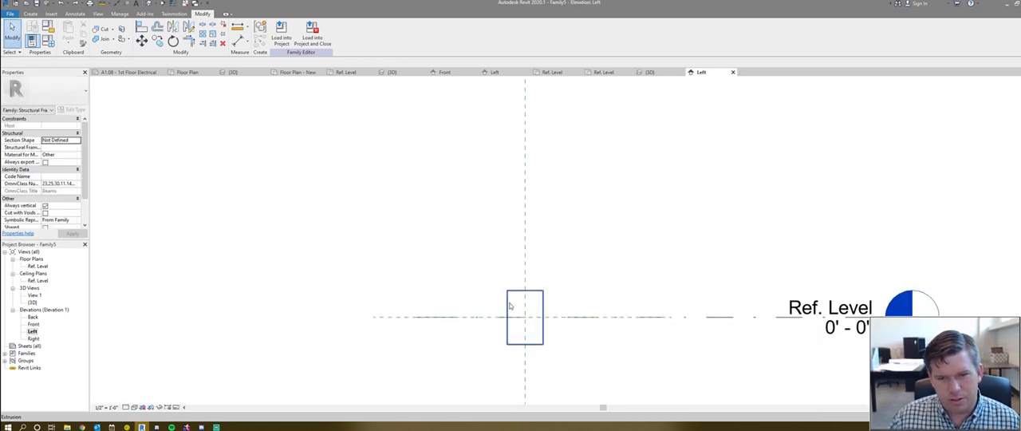
left_click(507, 301)
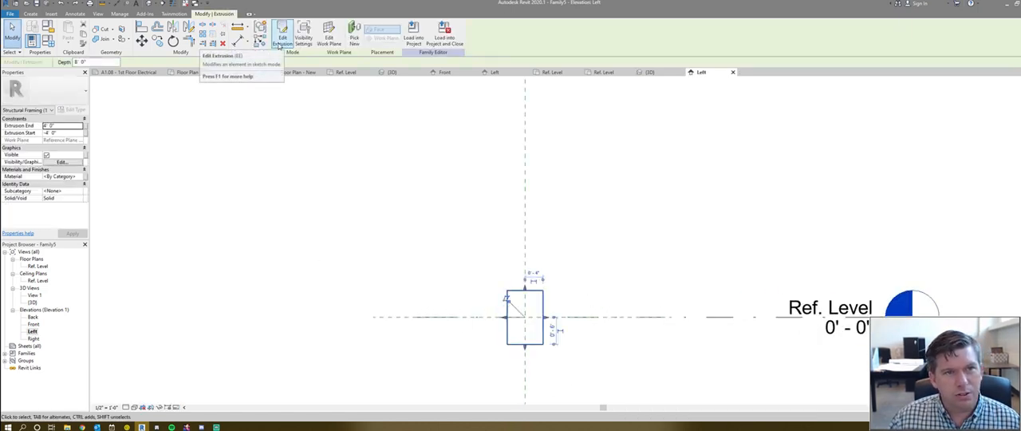
scroll(503, 230, "down", 4)
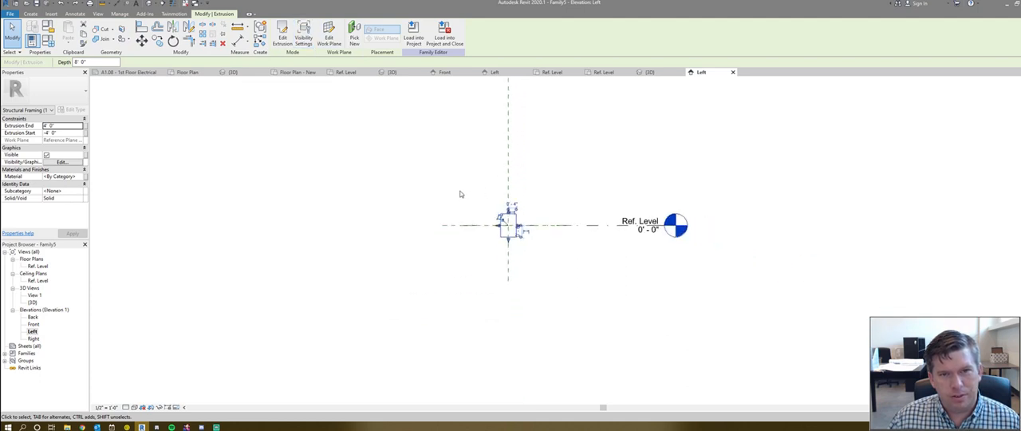
middle_click_drag(463, 211, 386, 186)
key("ctrl+Tab")
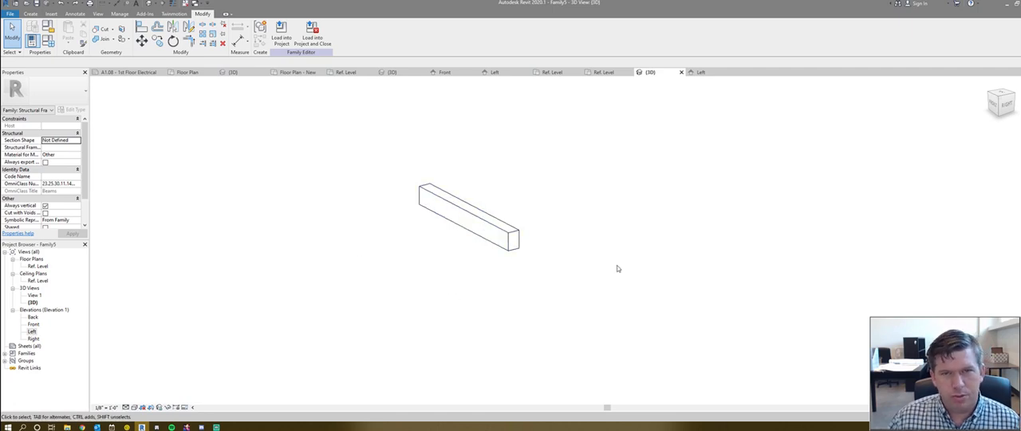
left_click(492, 225)
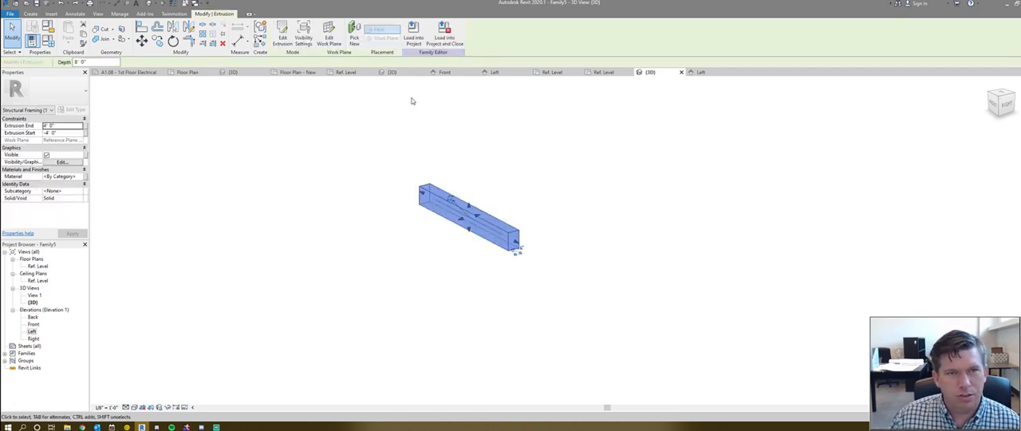
- Close the Concrete-Rectangular Beam family without saving its changes
left_click(392, 72)
left_click(423, 231)
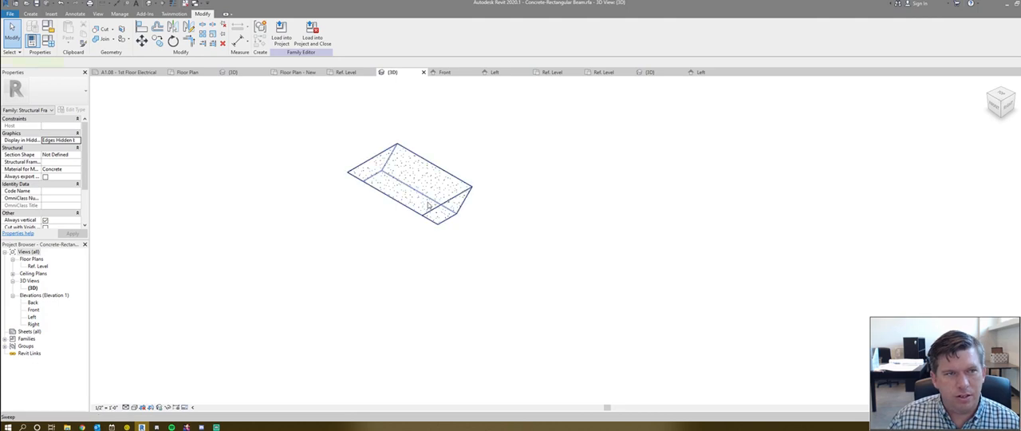
left_click(586, 186)
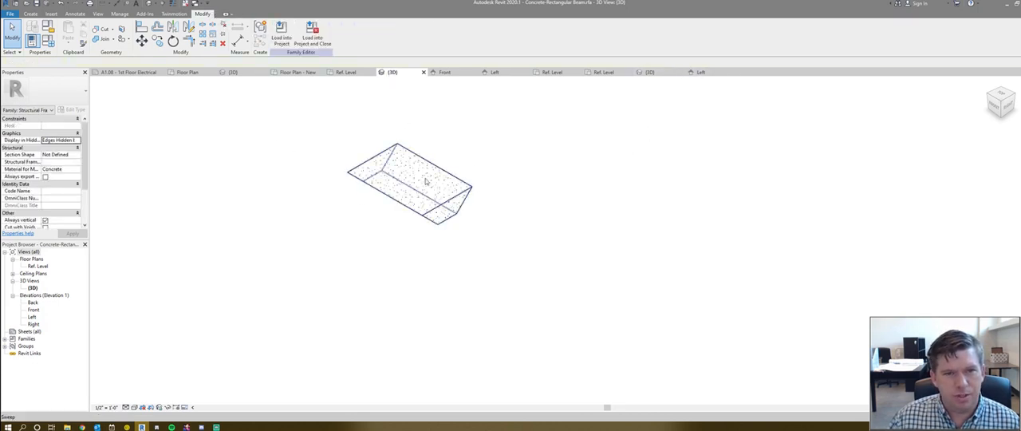
left_click(423, 72)
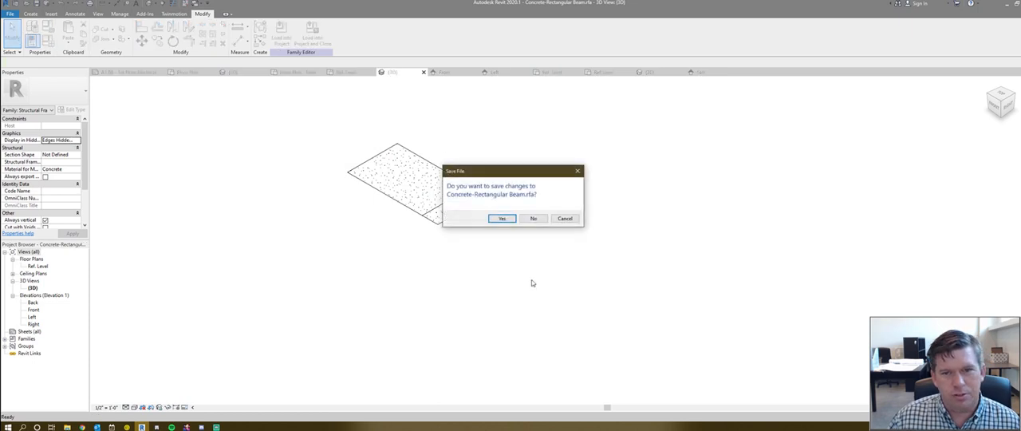
left_click(533, 217)
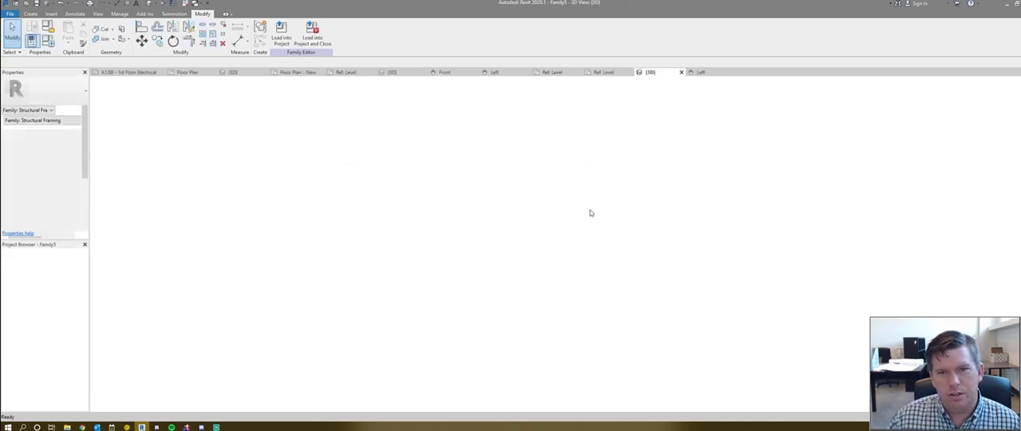
- Examine the beam extrusion, the Ref. Level line and the center reference planes in the Left elevation
left_click(547, 71)
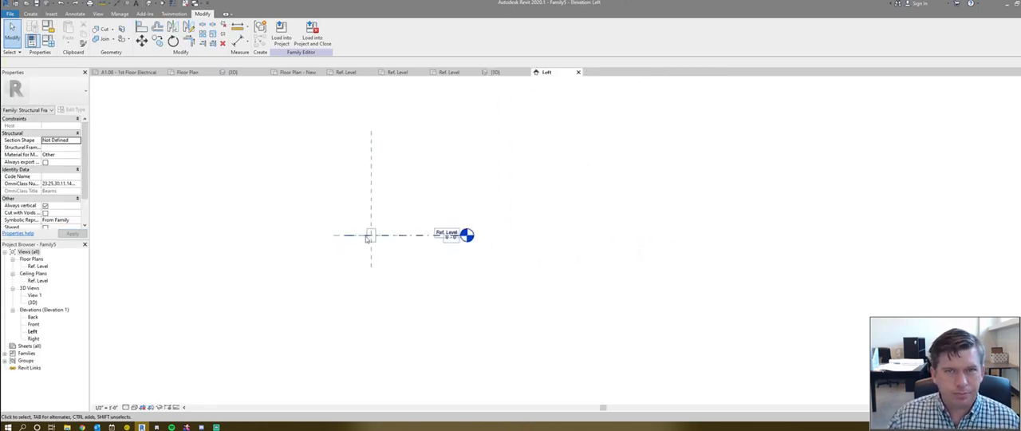
scroll(358, 237, "up", 3)
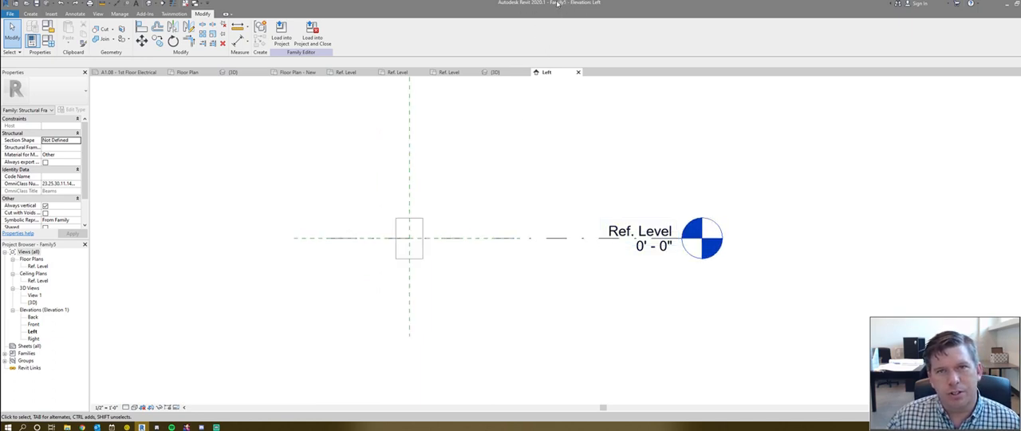
scroll(471, 203, "down", 2)
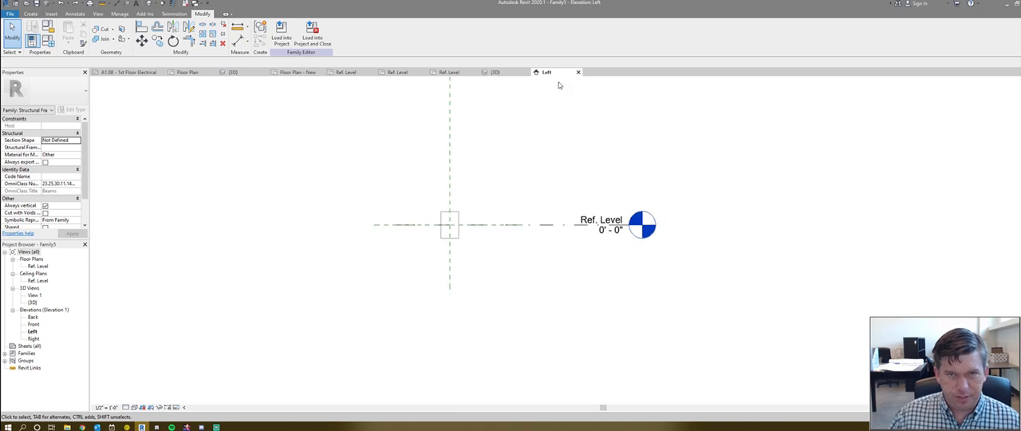
left_click(440, 220)
left_click(501, 226)
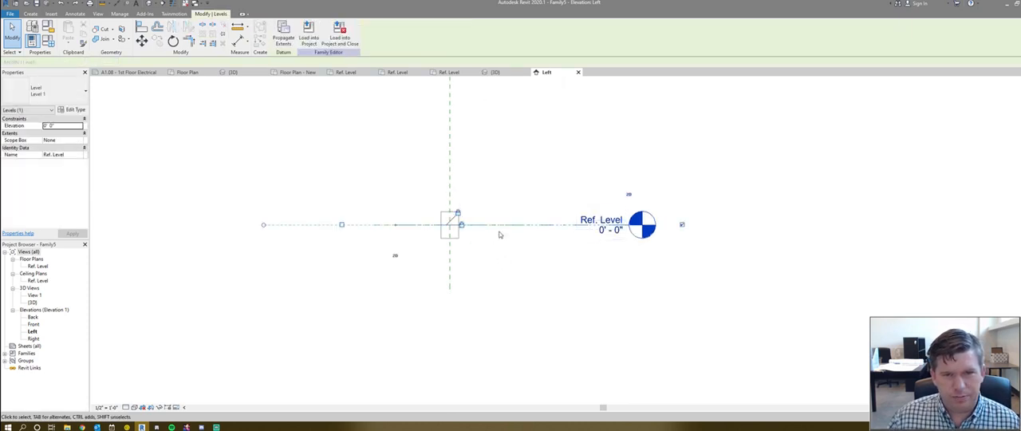
left_click(500, 235)
left_click(501, 225)
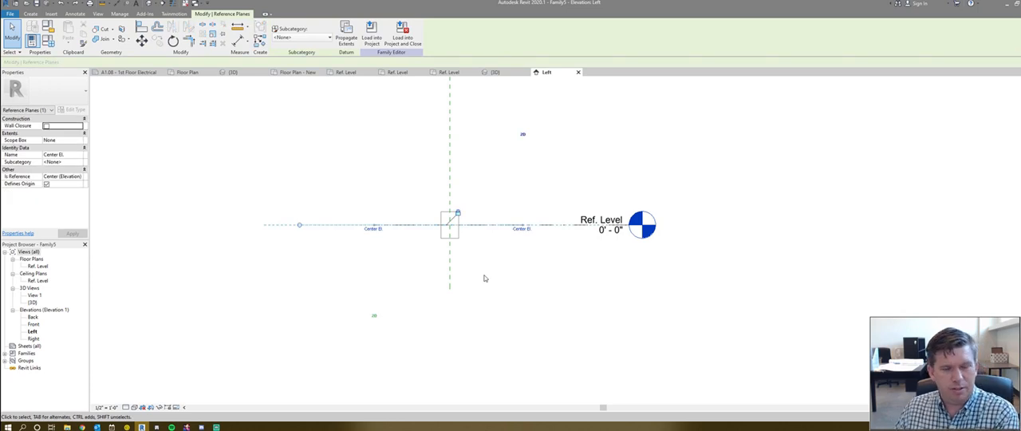
left_click(450, 182, "ctrl")
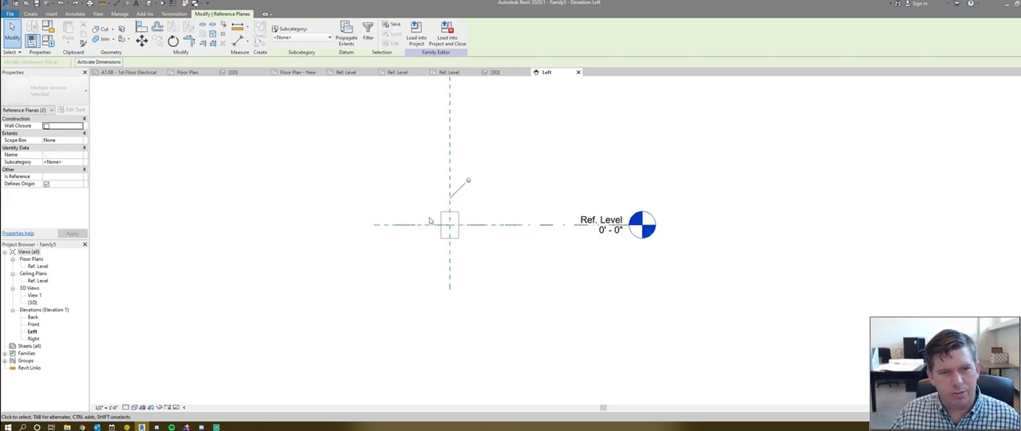
left_click(476, 252)
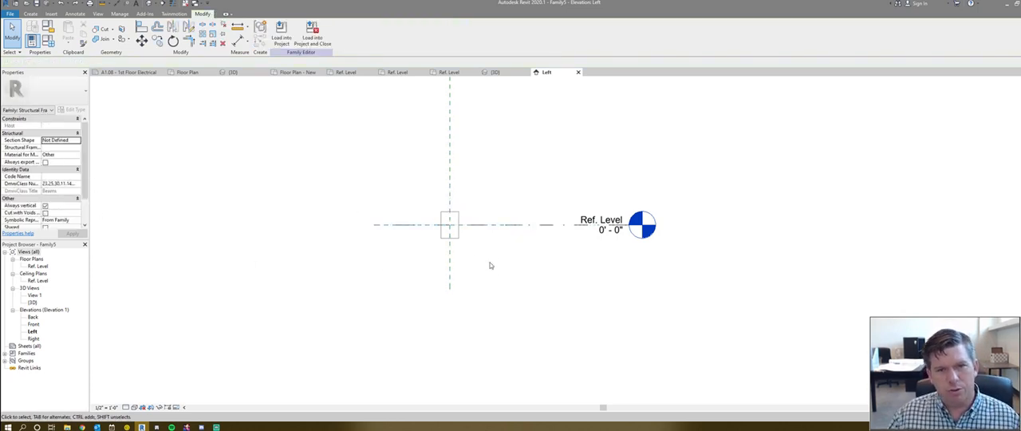
left_click(459, 235)
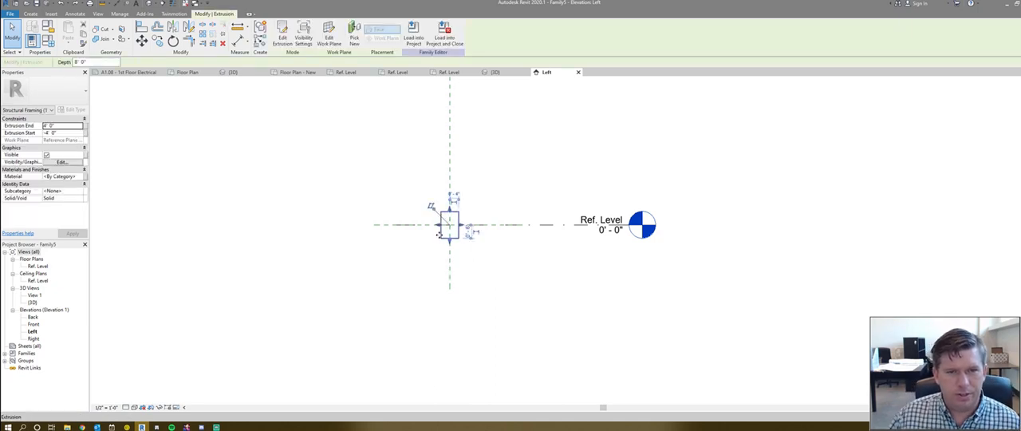
scroll(434, 220, "up", 4)
left_click(409, 260)
scroll(406, 258, "down", 1)
scroll(407, 256, "down", 3)
scroll(442, 210, "up", 5)
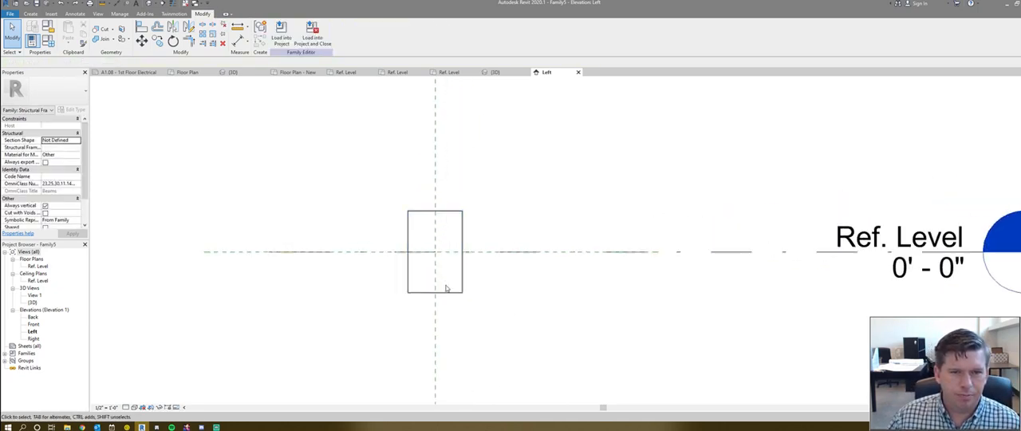
scroll(437, 244, "down", 1)
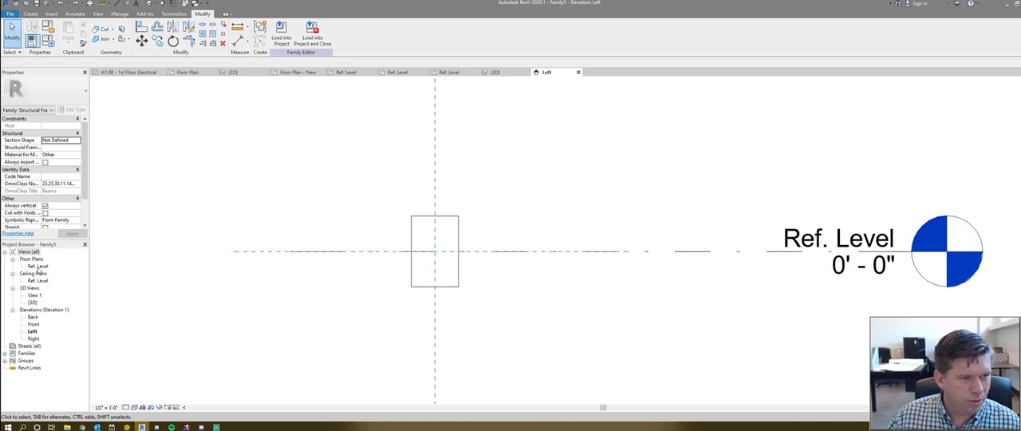
- Compare the beam in the Front and Back elevations, and return to the Left elevation to inspect the extrusion
double_click(32, 324)
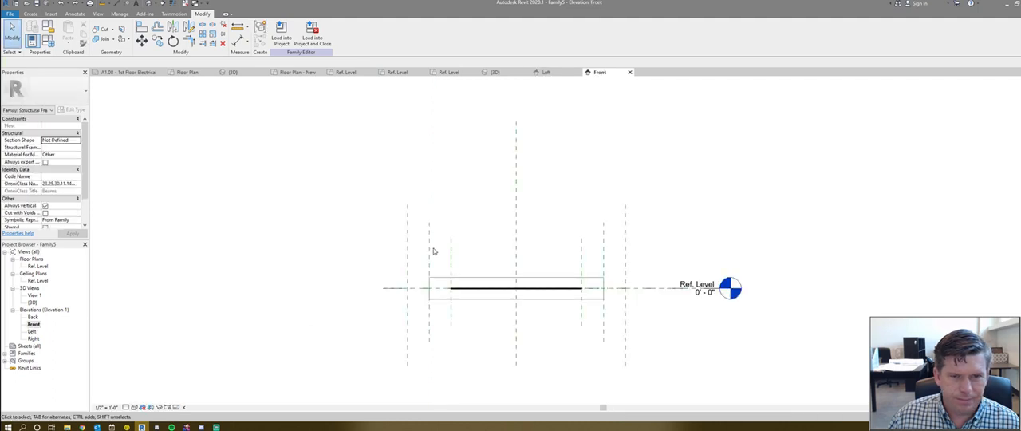
double_click(33, 318)
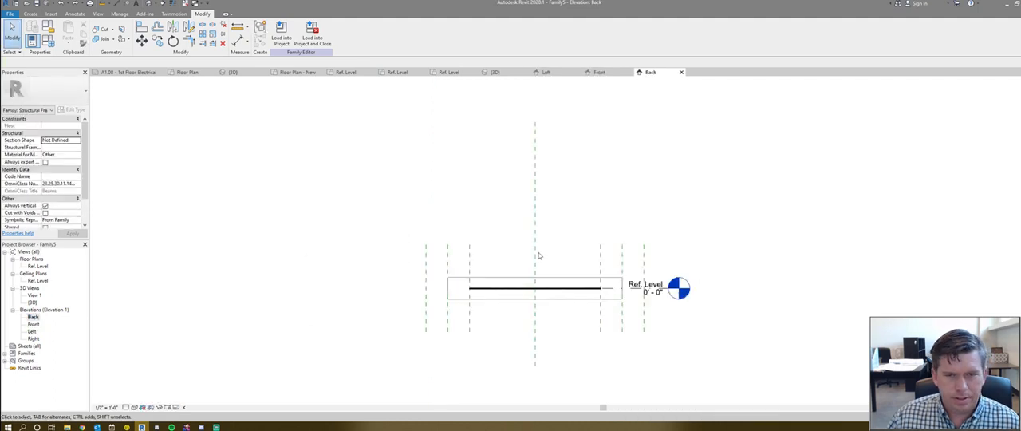
double_click(32, 331)
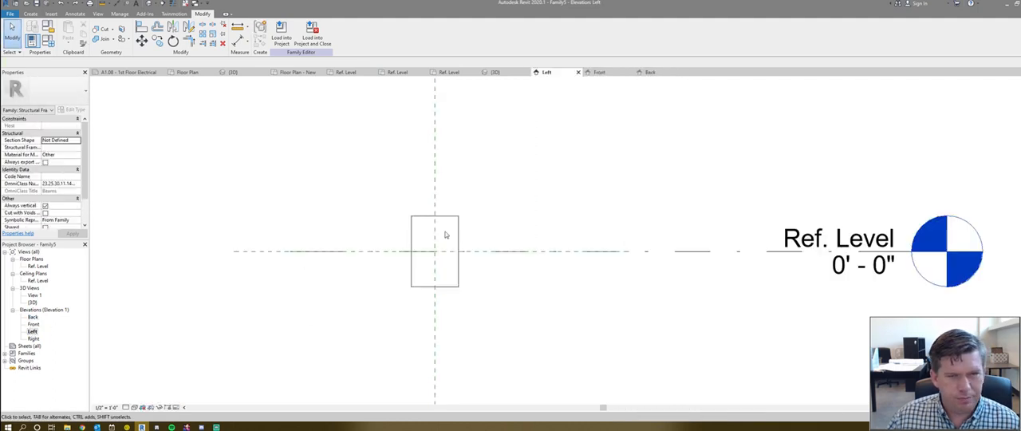
left_click(459, 215)
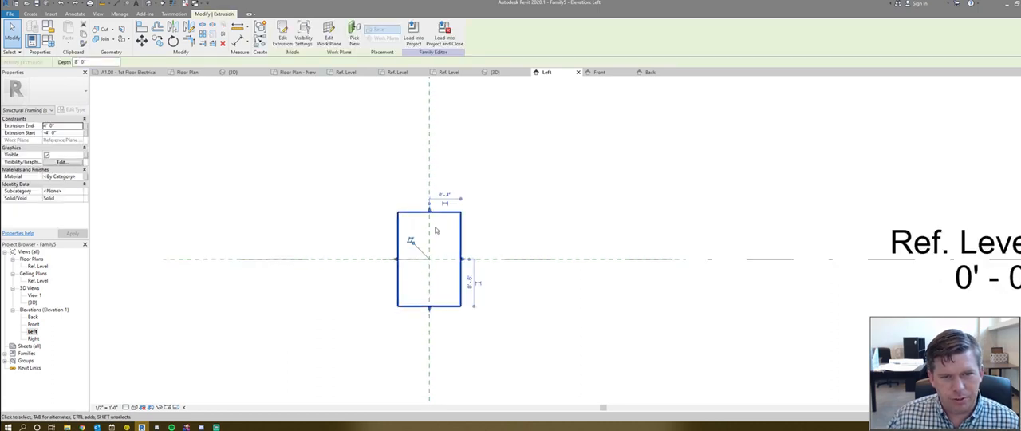
scroll(360, 252, "down", 2)
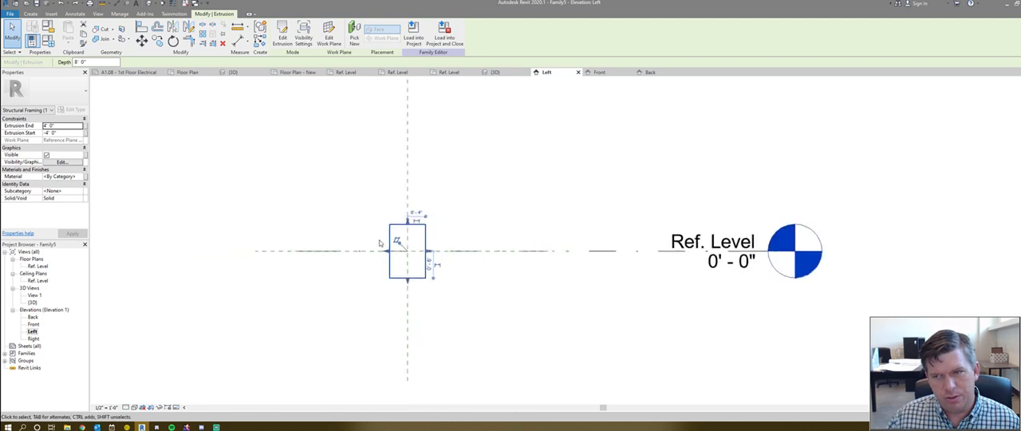
scroll(407, 254, "up", 2)
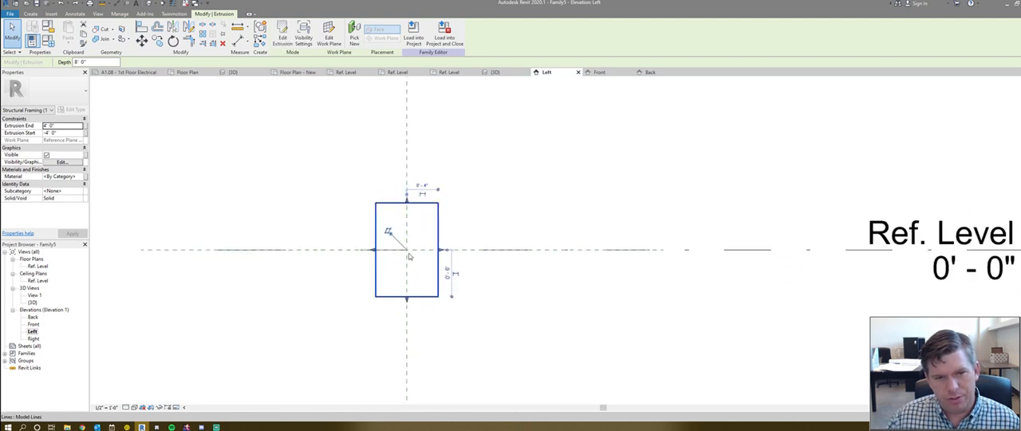
scroll(408, 255, "down", 1)
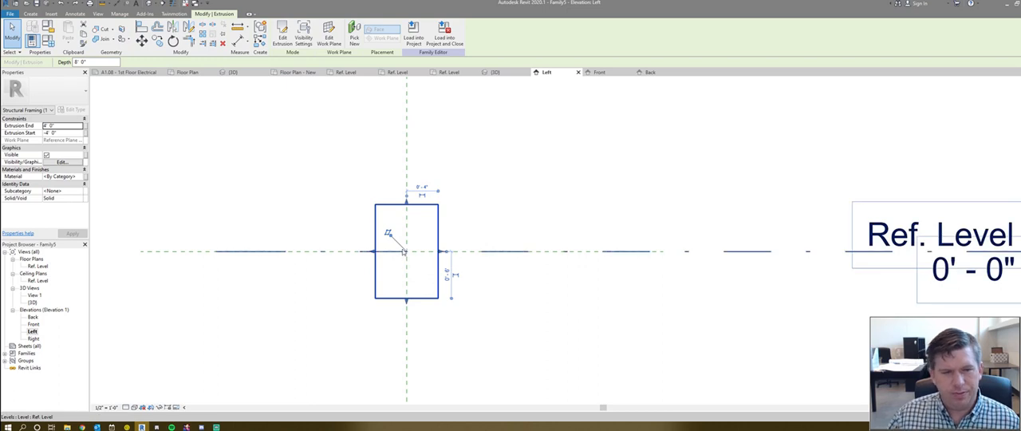
- Open the beam extrusion's sketch for editing in the Left elevation and check the reference planes bounding its profile
key("Escape")
left_click(393, 205)
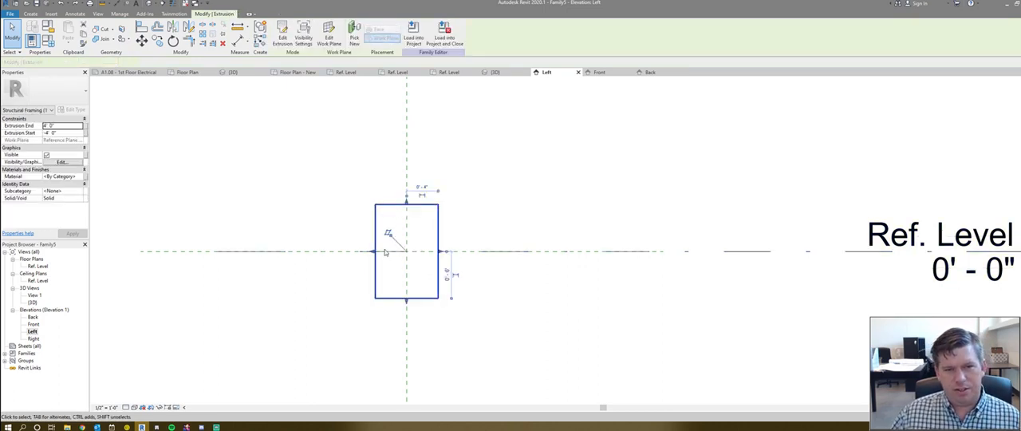
left_click(283, 36)
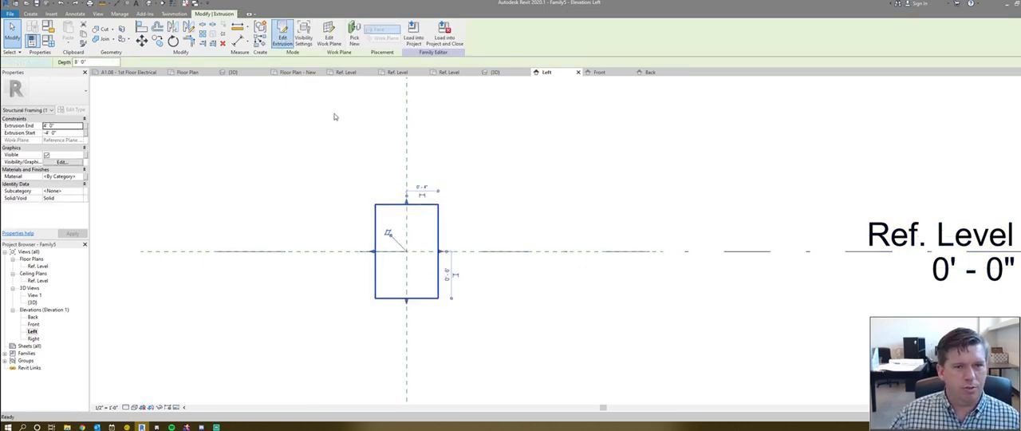
left_click(357, 213)
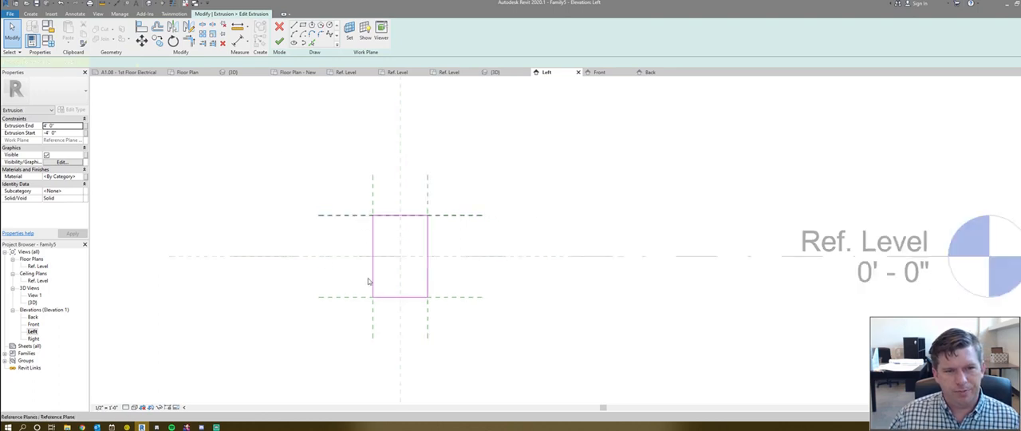
left_click(333, 302)
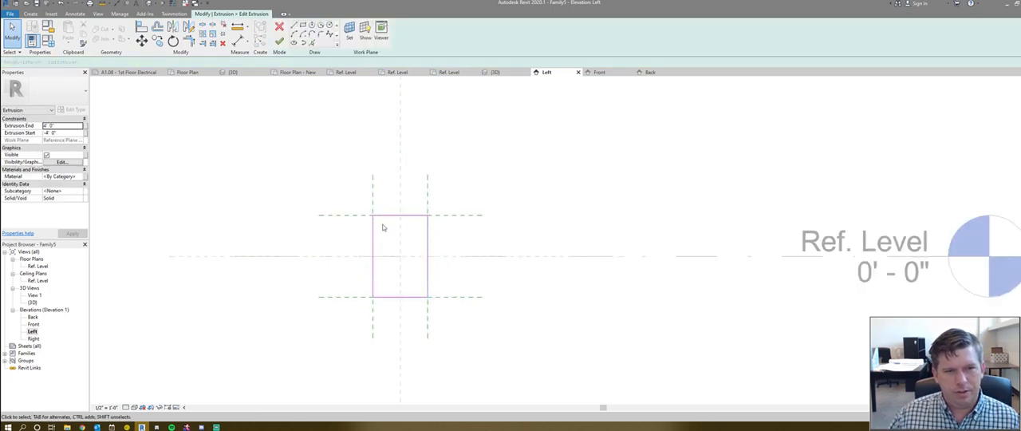
left_click(345, 216)
left_click(296, 199)
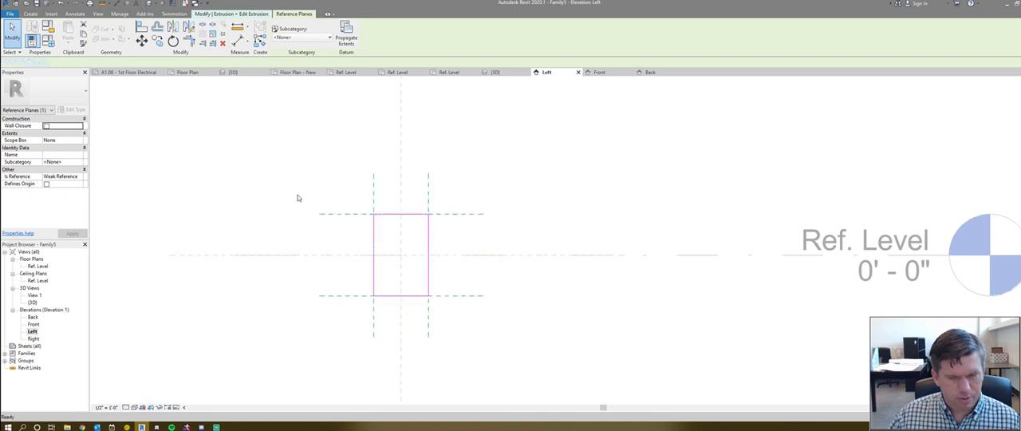
- Turn on Location Lines in the Left elevation's visibility overrides and review the annotation categories
scroll(292, 153, "down", 1)
key("v")
key("g")
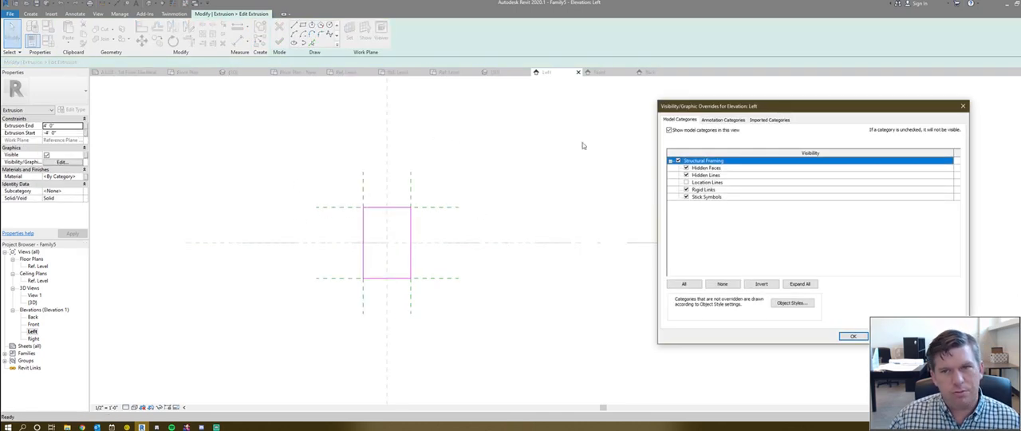
left_click(686, 183)
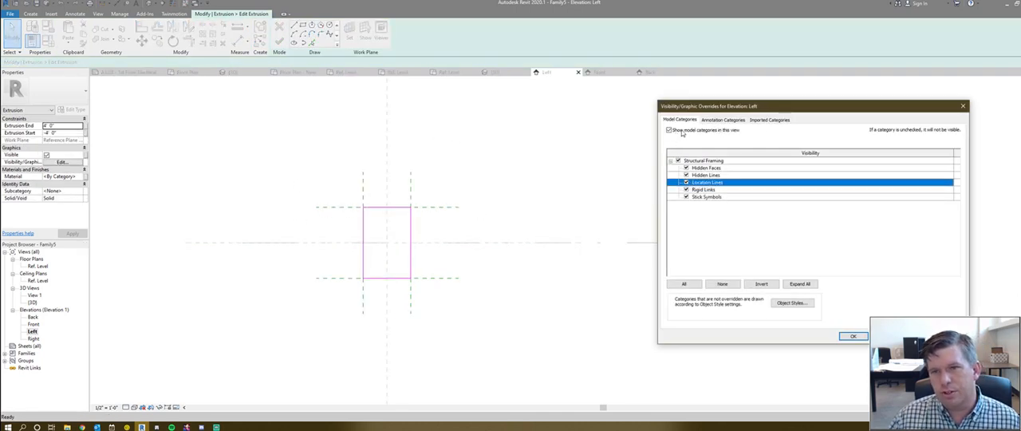
left_click(727, 121)
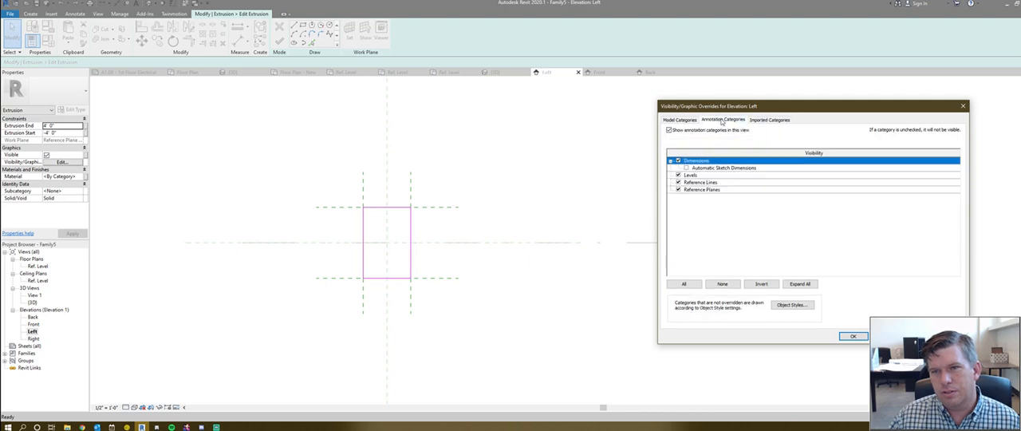
left_click(845, 335)
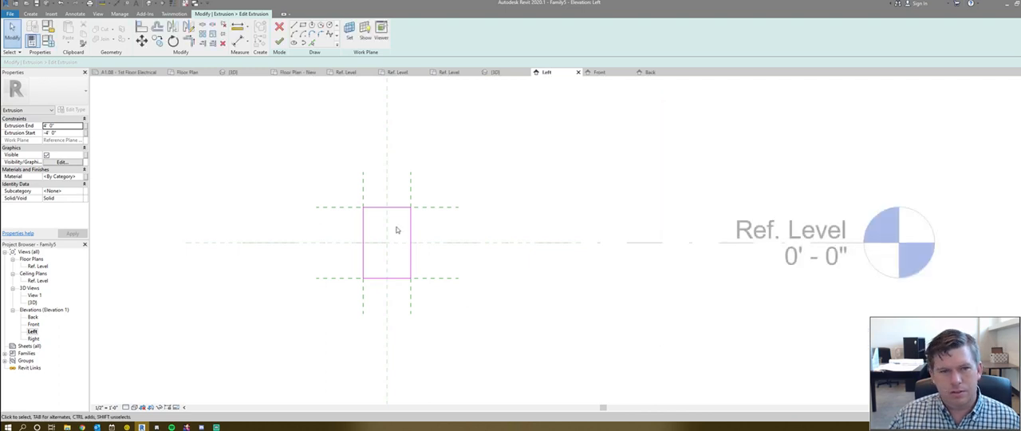
- Delete the rectangular profile lines from the extrusion sketch
middle_click_drag(373, 209, 456, 219)
scroll(456, 219, "down", 1)
scroll(472, 235, "up", 4)
left_click_drag(413, 180, 519, 319)
key("Delete")
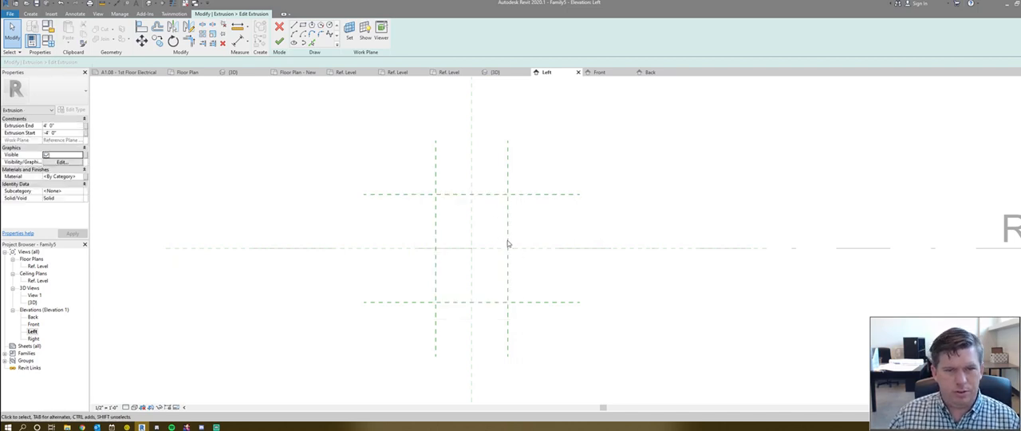
- Delete the four reference planes that bounded the default rectangular profile
middle_click_drag(508, 243, 494, 235)
left_click_drag(509, 219, 491, 176)
key("Delete")
left_click_drag(434, 200, 404, 182)
key("Delete")
left_click_drag(436, 301, 385, 278)
key("Delete")
scroll(390, 280, "down", 1)
middle_click_drag(390, 280, 386, 273)
- Draw four vertical reference planes, an inner and an outer one on each side of the center plane
key("r")
key("p")
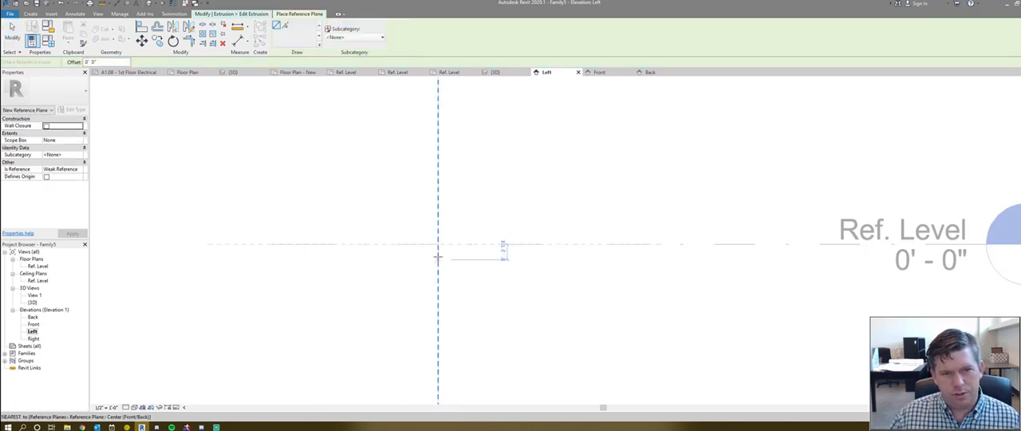
left_click(378, 180)
left_click(379, 335)
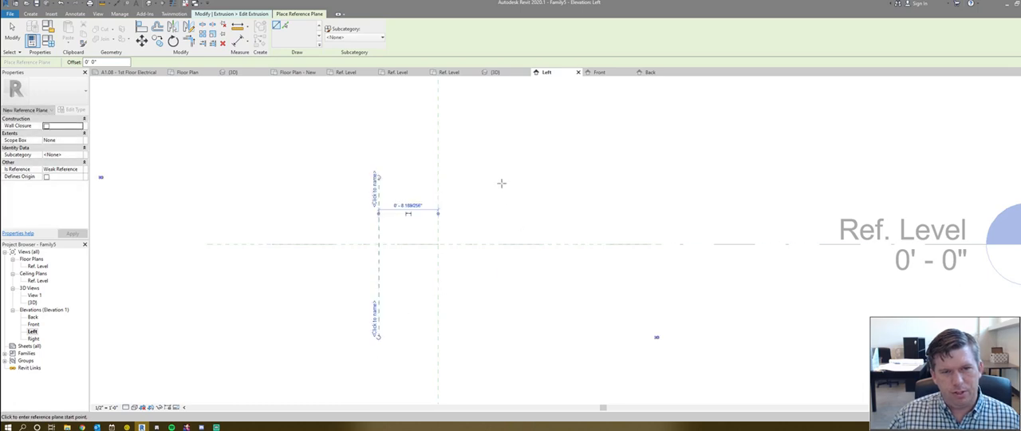
left_click(484, 176)
left_click(483, 335)
left_click(534, 176)
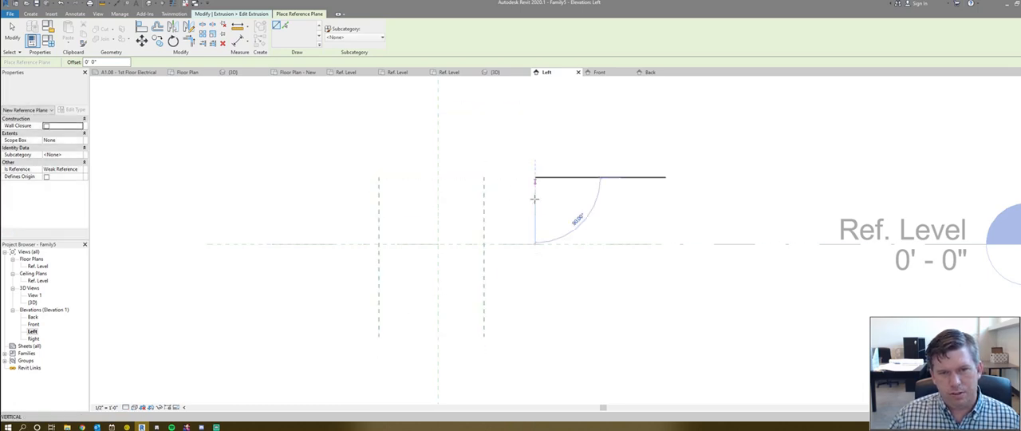
left_click(534, 335)
left_click(344, 176)
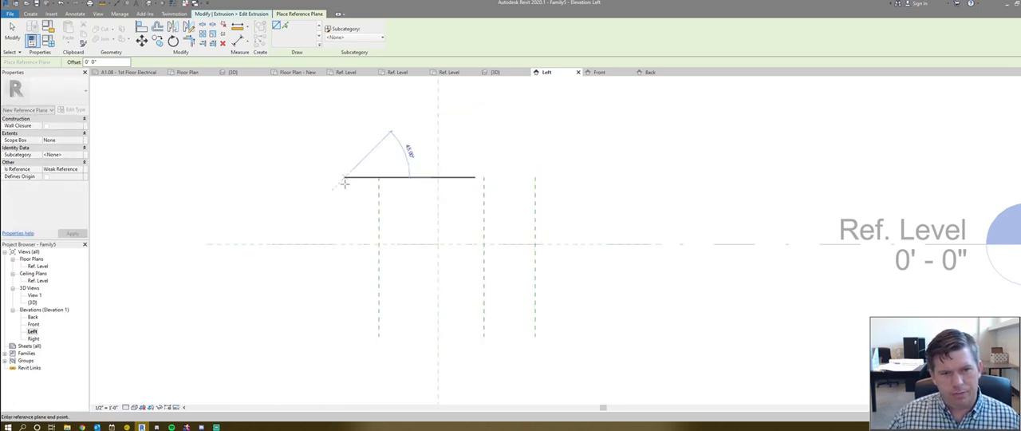
left_click(345, 336)
- Draw two horizontal reference planes below the Ref. Level, one just beneath it and one farther down
left_click(269, 256)
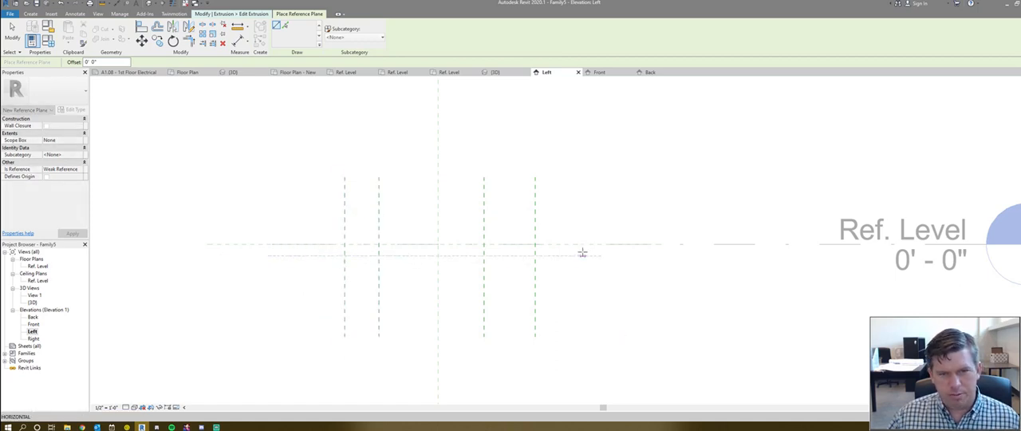
left_click(582, 254)
left_click(287, 310)
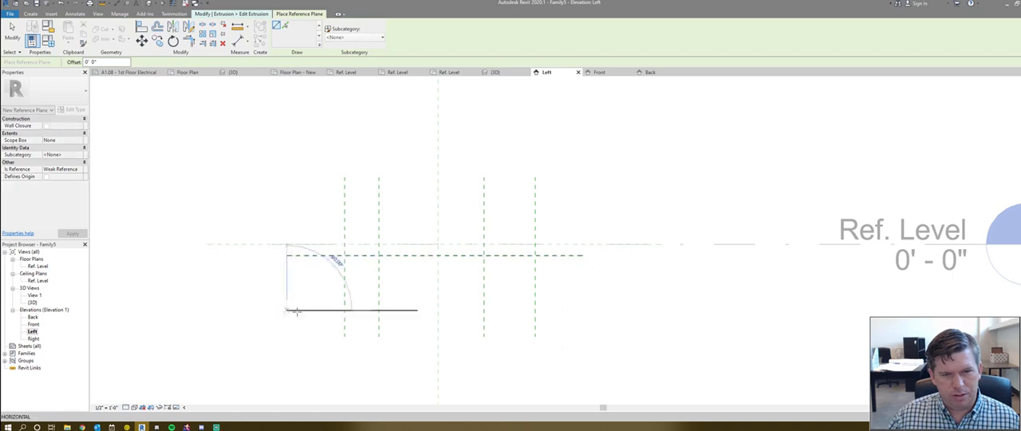
left_click(587, 310)
key("Escape")
- Add an aligned dimension between the Ref. Level center plane and the horizontal reference plane just beneath it
scroll(416, 261, "up", 2)
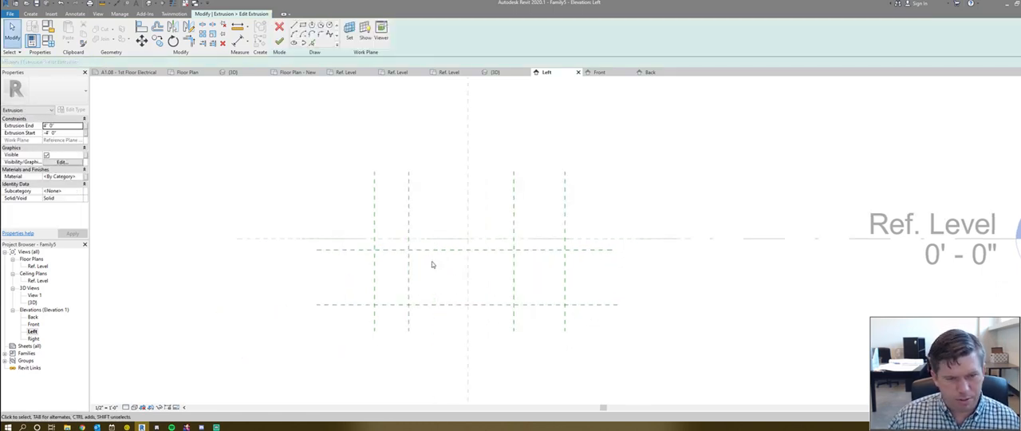
key("d")
key("i")
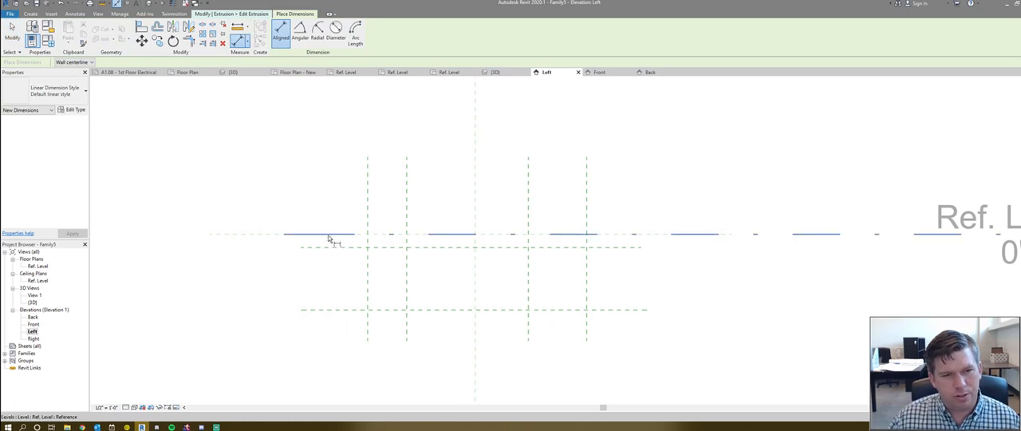
left_click(269, 235)
scroll(303, 264, "down", 2)
scroll(456, 272, "down", 1)
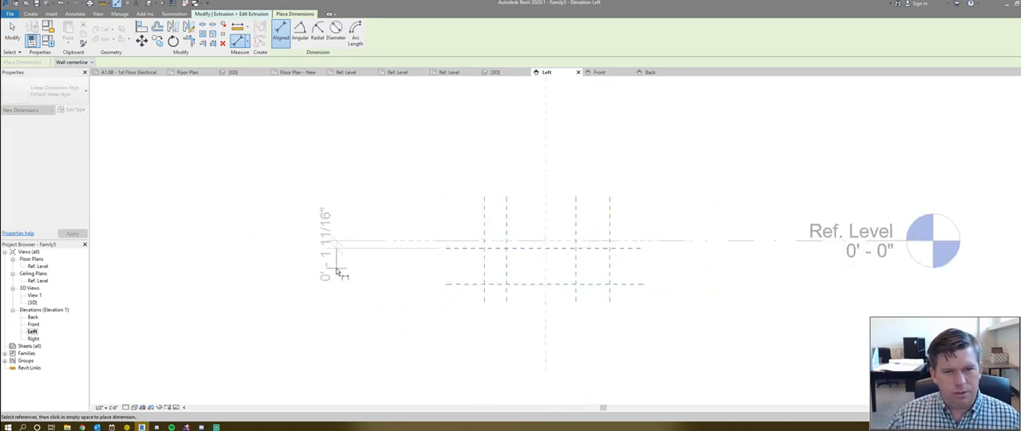
left_click(335, 268)
- Dimension the spacing between the two horizontal reference planes below the Ref. Level, in line with the existing vertical dimension
left_click(451, 285)
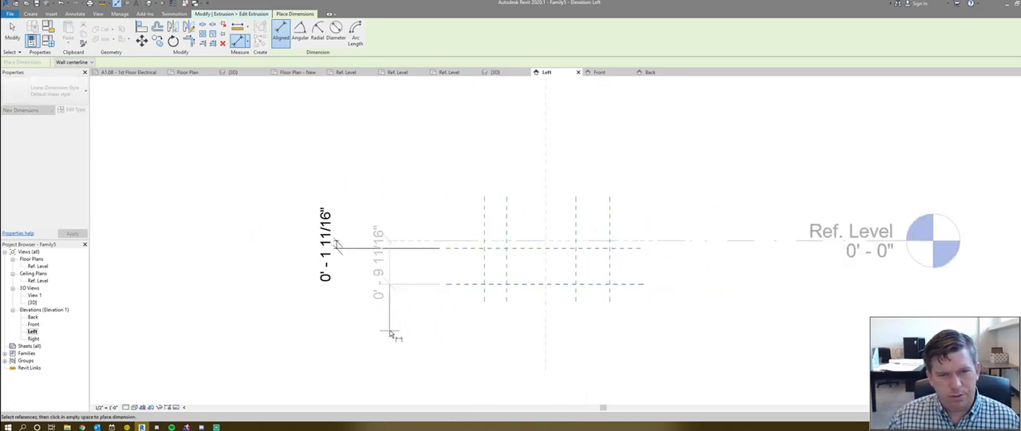
key("Escape")
left_click(422, 241)
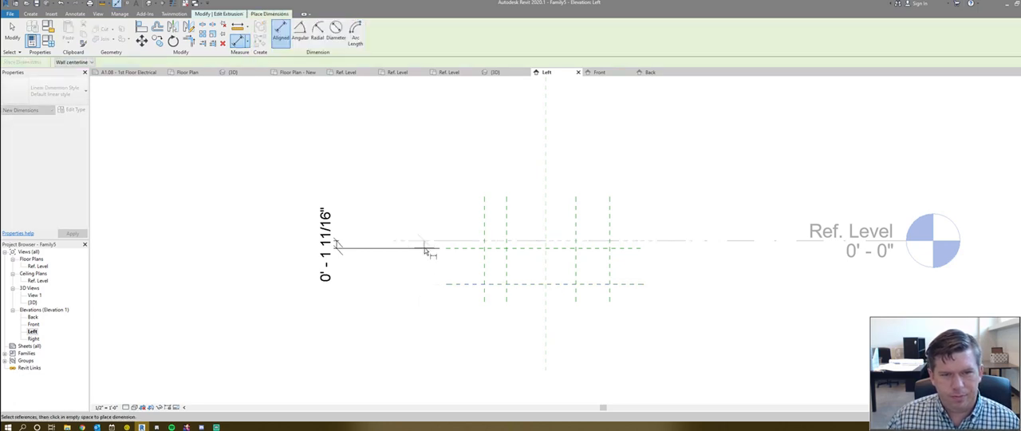
left_click(460, 284)
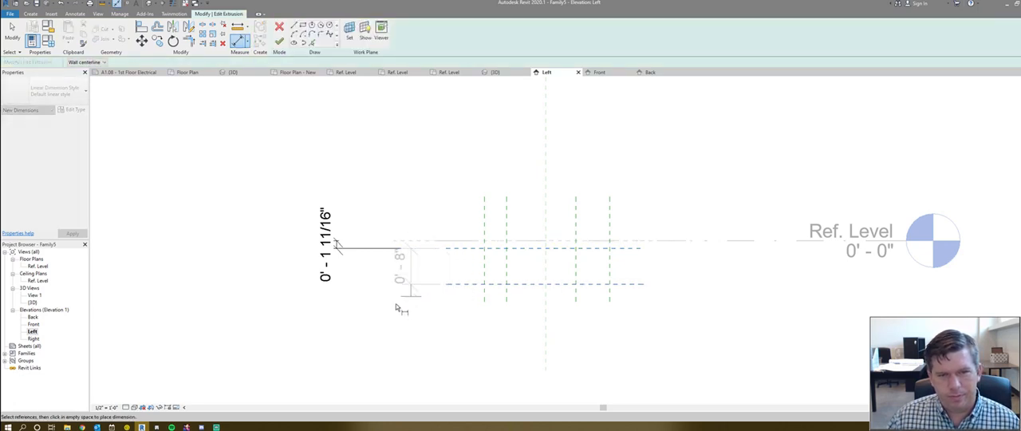
left_click(341, 318)
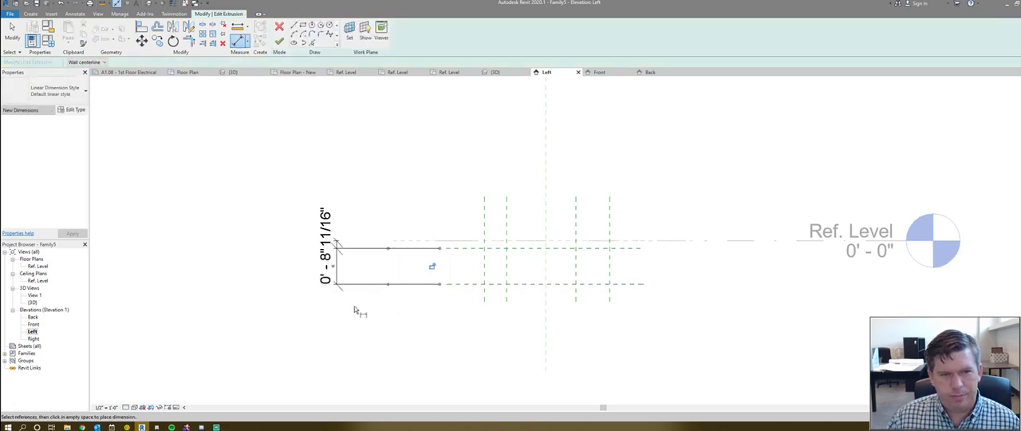
- Dimension the three gaps between the four vertical reference planes as separate dimensions in one row above the planes
left_click(487, 213)
left_click(506, 215)
left_click(575, 220)
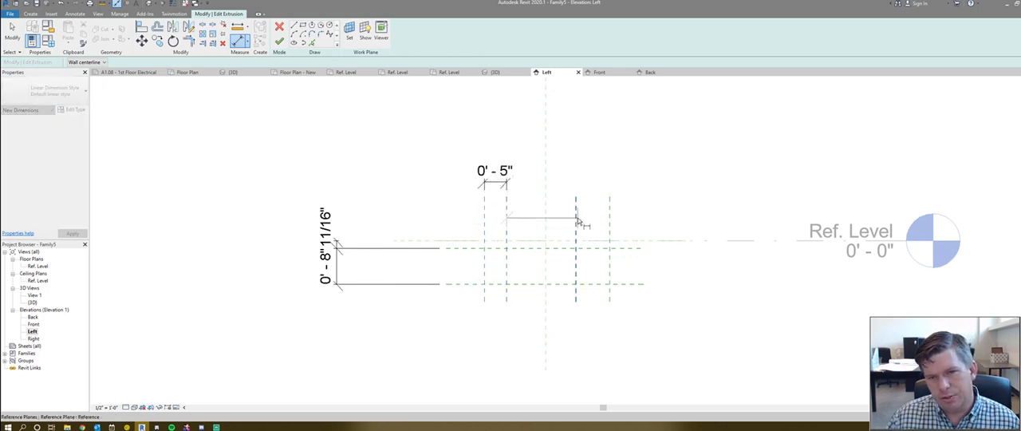
left_click(575, 220)
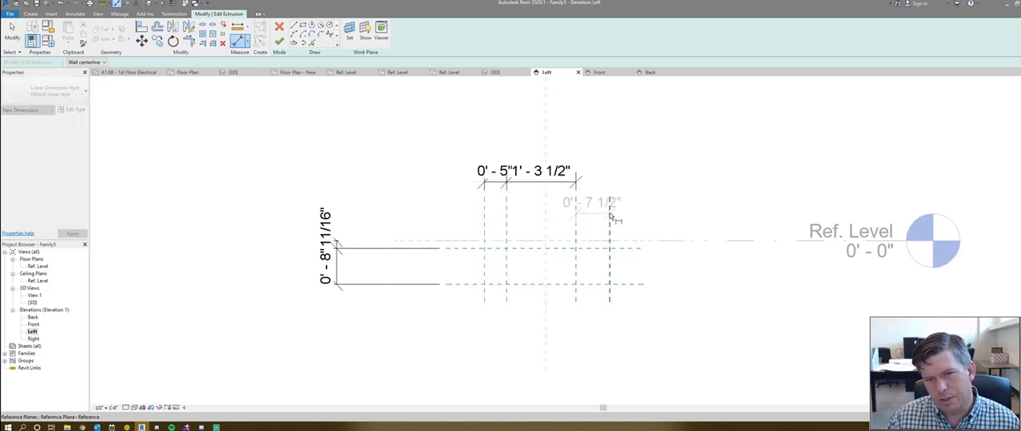
left_click(609, 184)
left_click(679, 180)
key("Escape")
- Place a continuous dimension above that row from one inner vertical plane through the center plane to the other inner plane
middle_click_drag(640, 179, 589, 202)
scroll(485, 252, "up", 2)
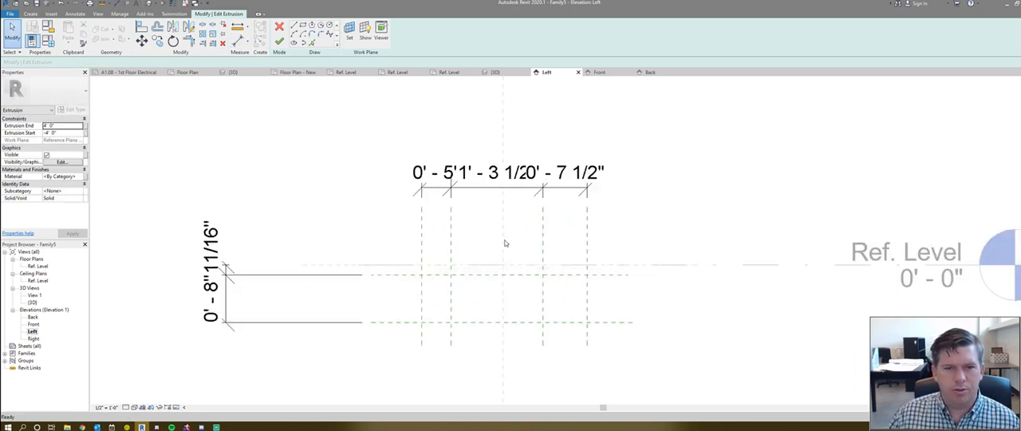
middle_click_drag(467, 258, 403, 241)
scroll(403, 241, "up", 1)
scroll(426, 200, "down", 2)
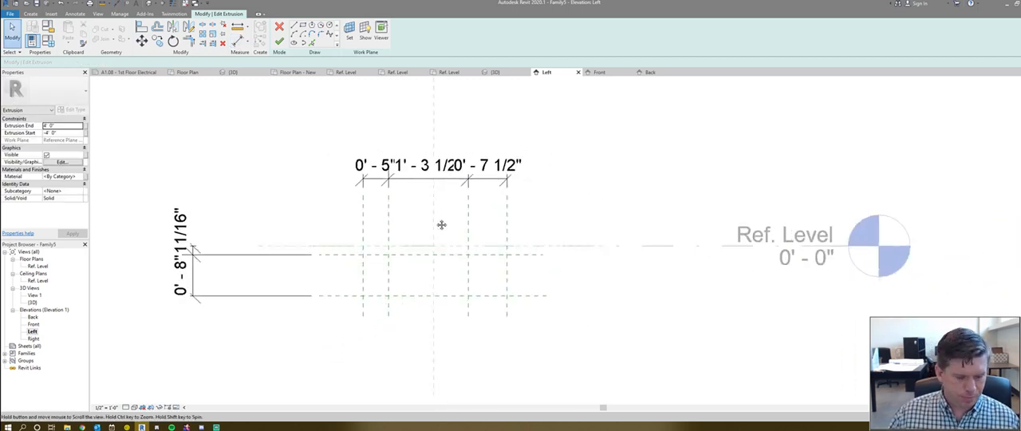
key("d")
key("i")
left_click(389, 222)
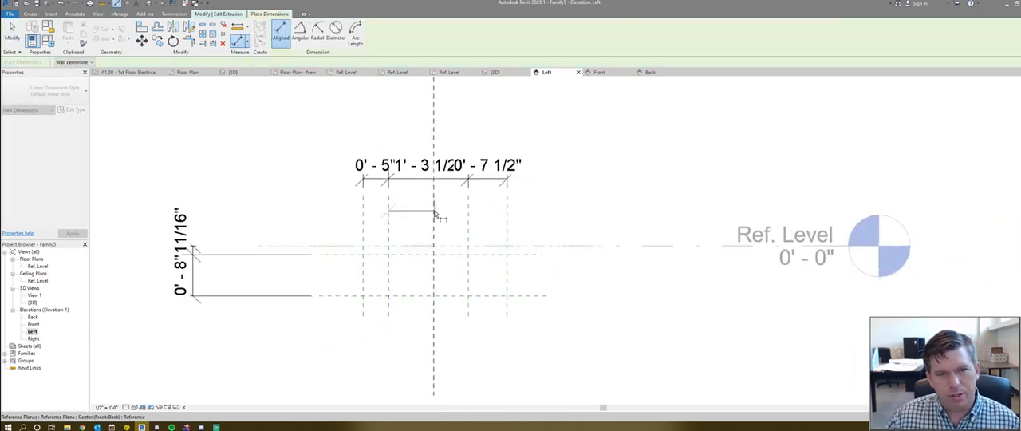
left_click(433, 215)
left_click(468, 219)
left_click(451, 129)
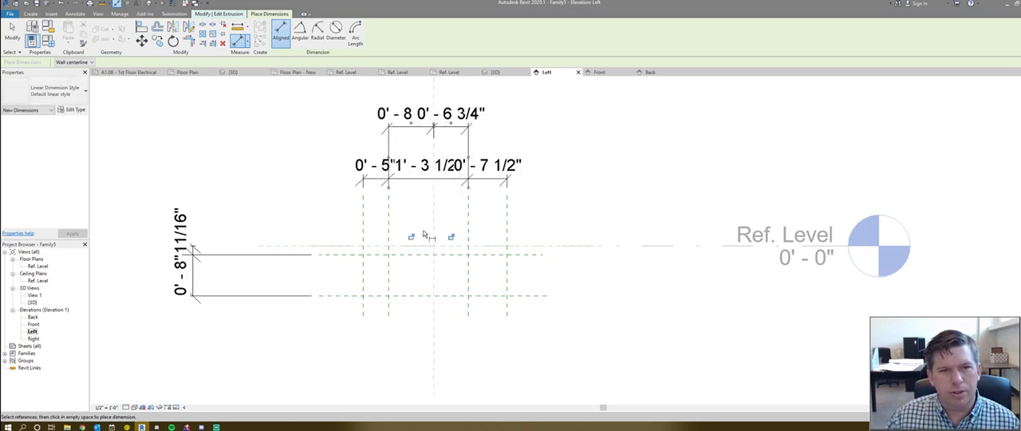
- Make the continuous dimension equal so the two inner vertical planes are centered on the center plane
middle_click_drag(447, 119, 445, 159)
left_click(431, 108)
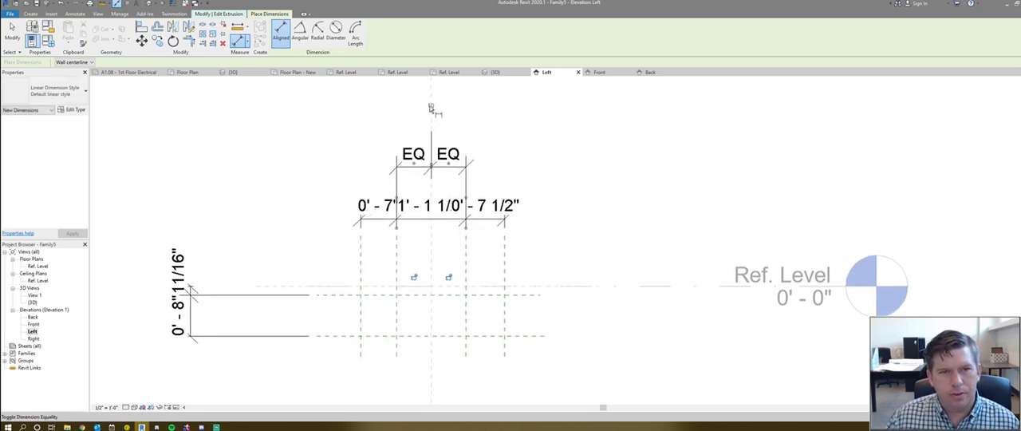
key("Escape")
key("Escape")
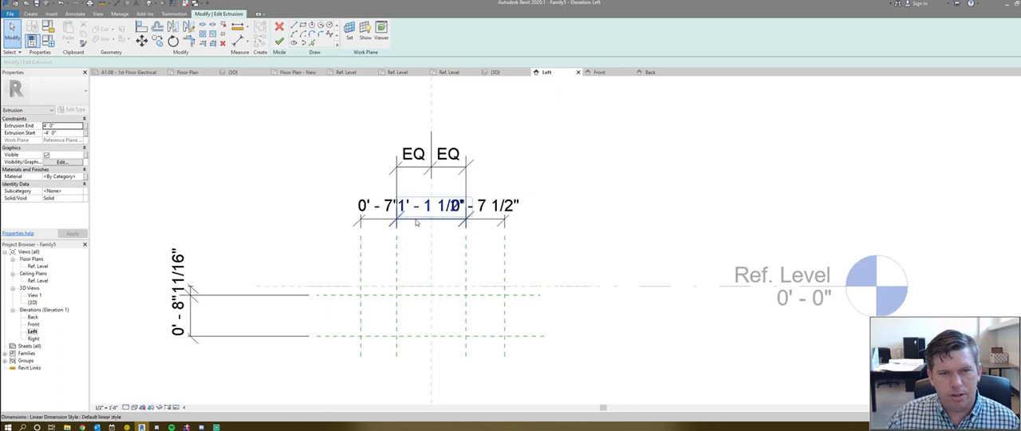
- Select the two outer gap dimensions between the inner and outer vertical planes and start creating a shared label parameter for them
left_click(417, 223)
left_click(368, 229)
left_click(378, 221)
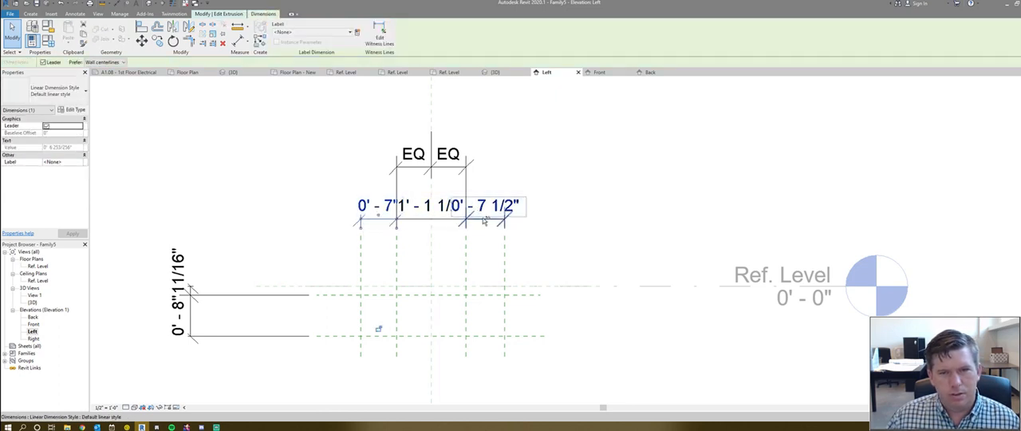
left_click(484, 221, "ctrl")
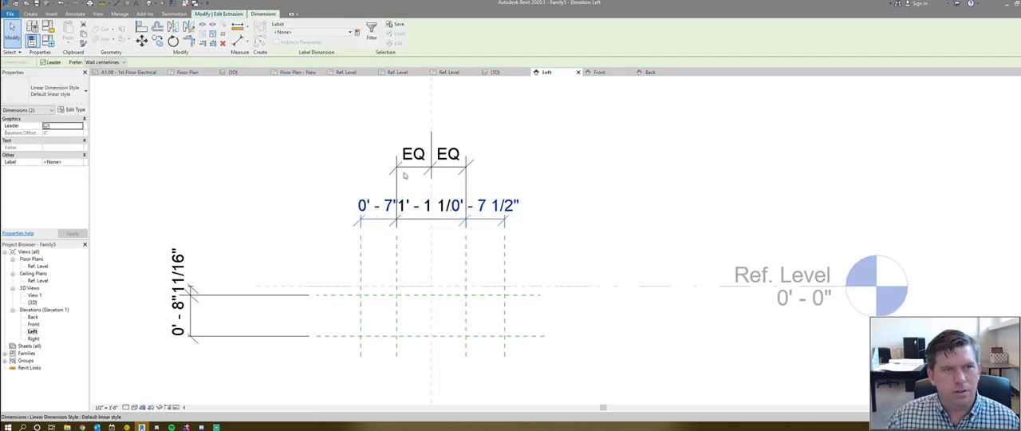
left_click(357, 33)
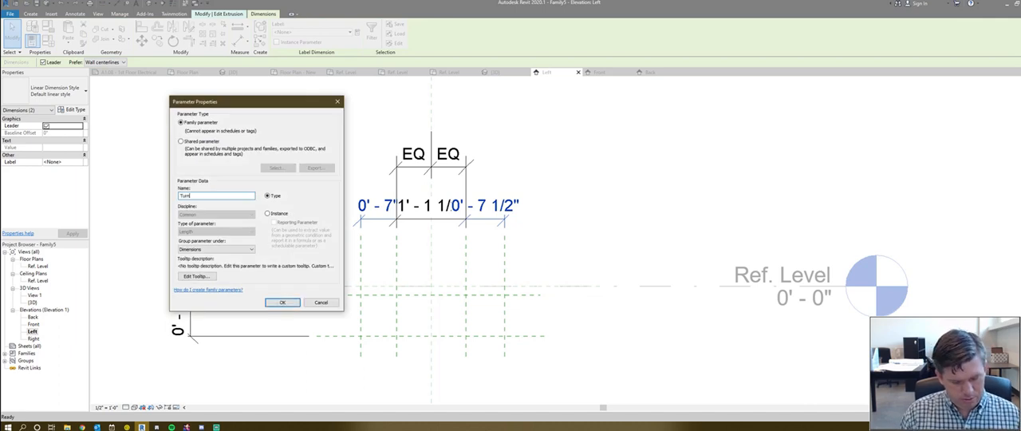
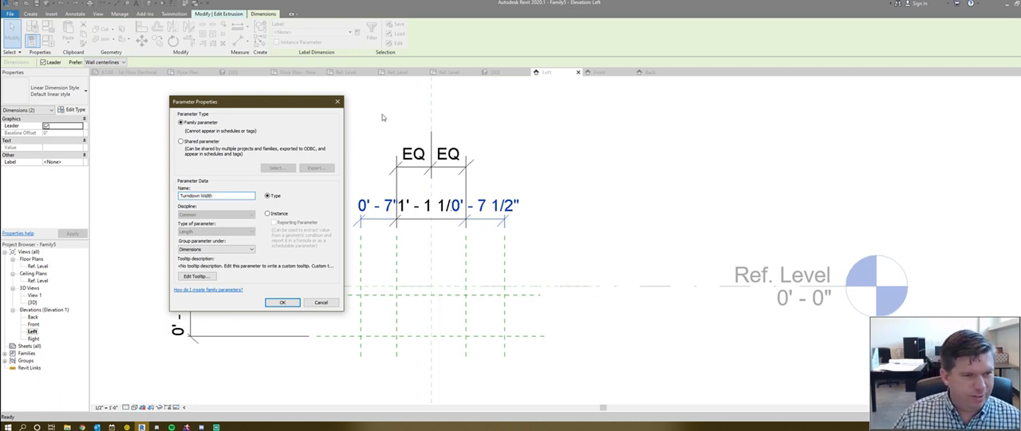
- Create the Turndown Width parameter for the two outer gaps, and label the Ref. Level to upper horizontal plane dimension Slab Thickness
left_click(280, 302)
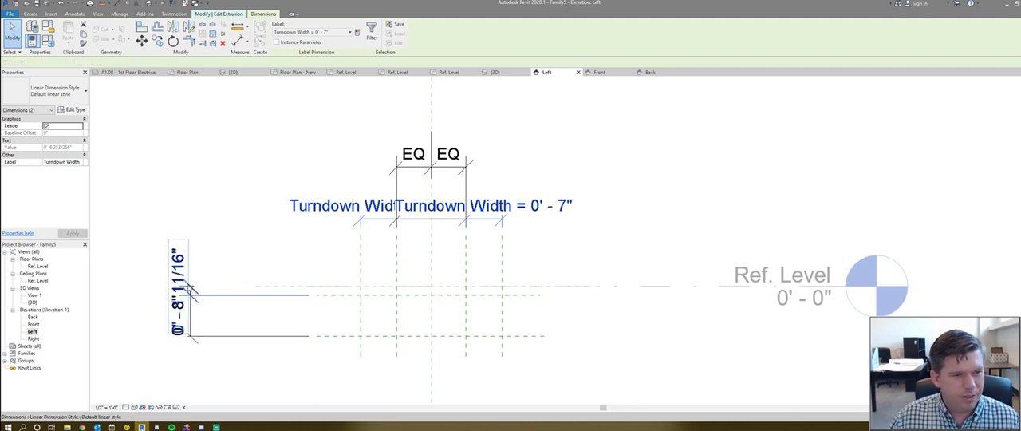
left_click(215, 294)
left_click(357, 33)
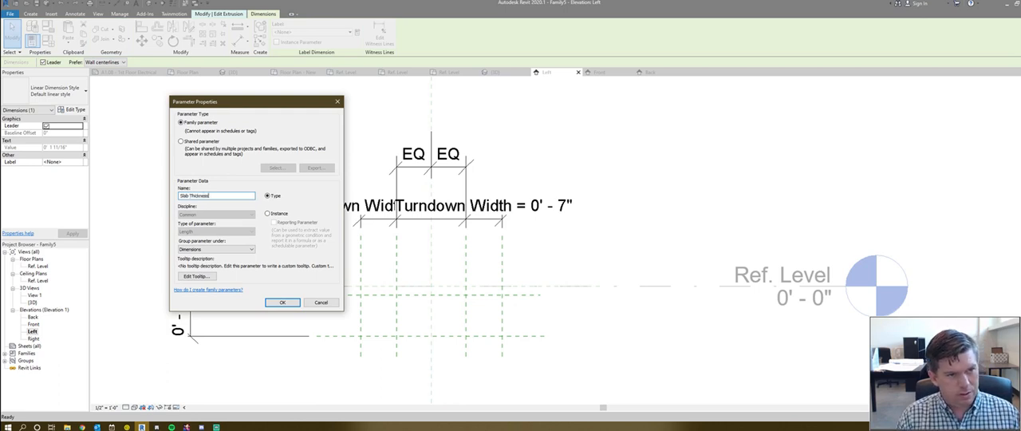
key("Return")
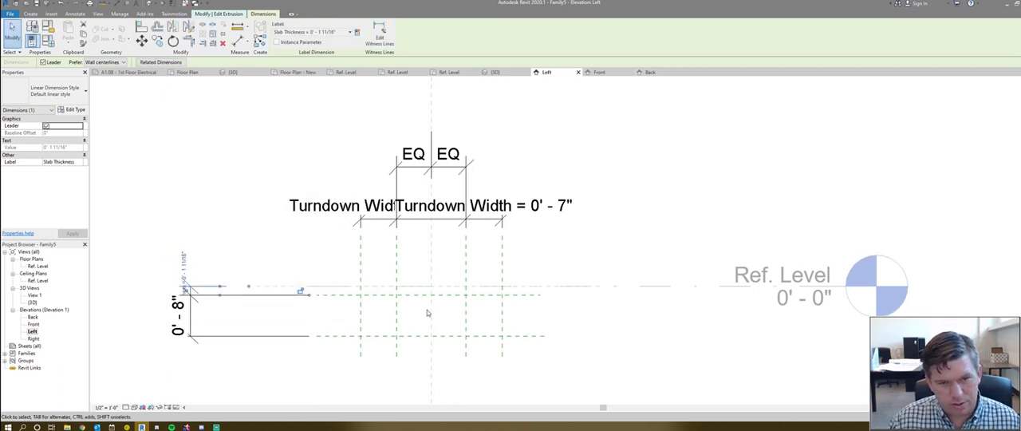
- Label the dimension between the two horizontal planes with a new Footing Thickness parameter and move it clear of the Slab Thickness text
scroll(385, 305, "down", 1)
middle_click_drag(337, 283, 371, 216)
scroll(457, 233, "up", 3)
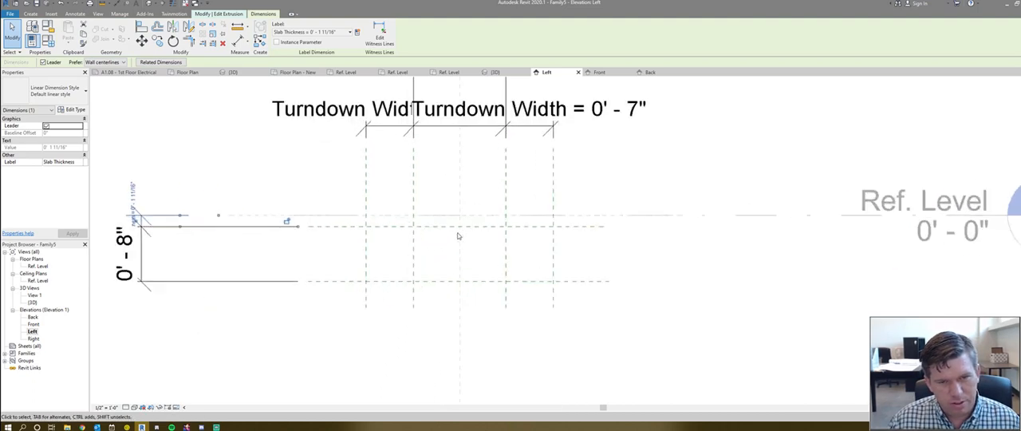
scroll(458, 236, "down", 2)
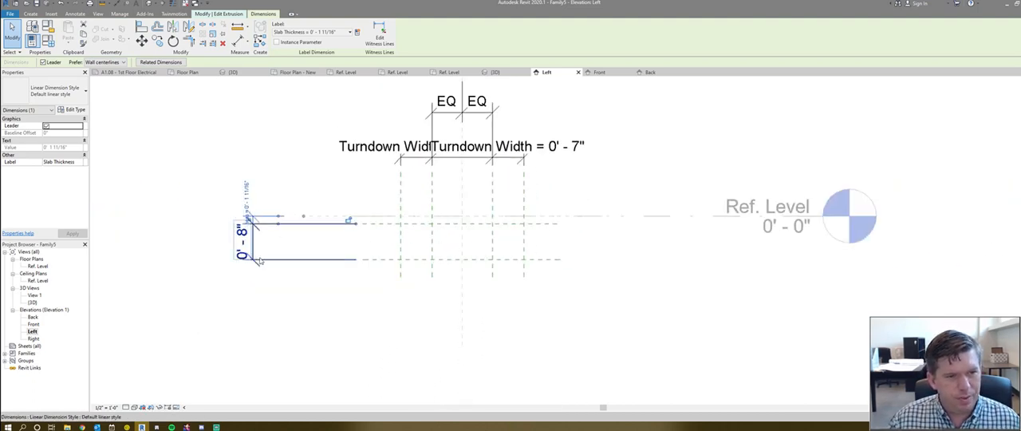
left_click(259, 260)
left_click(333, 33)
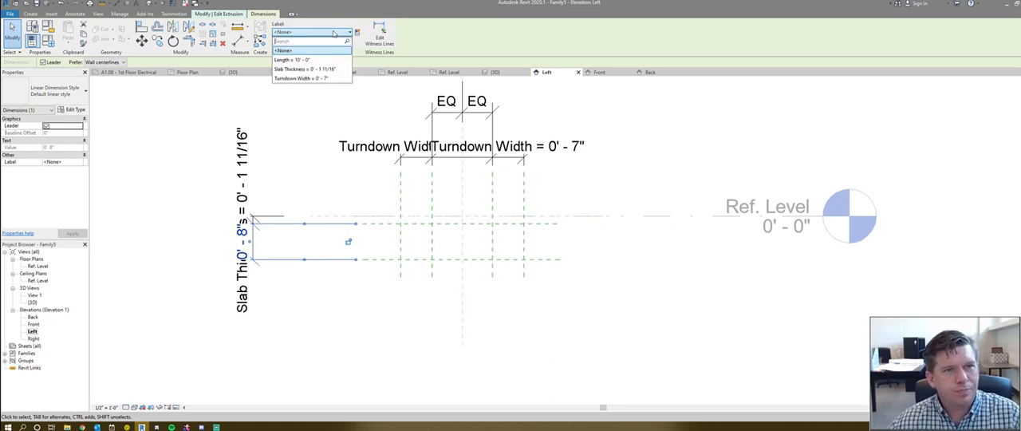
left_click(356, 32)
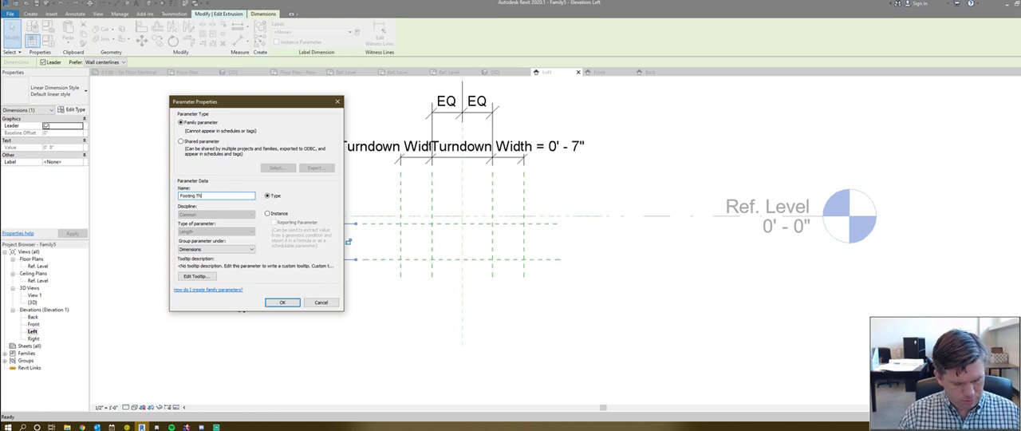
key("Return")
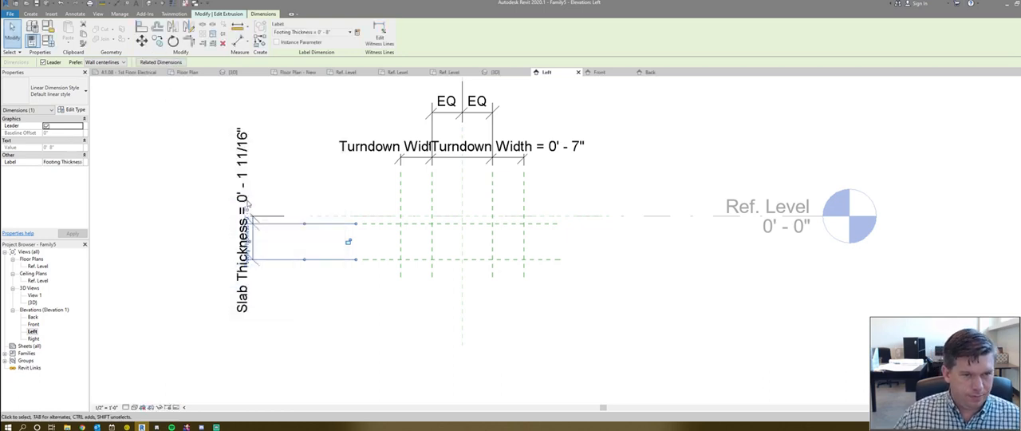
left_click_drag(225, 271, 189, 271)
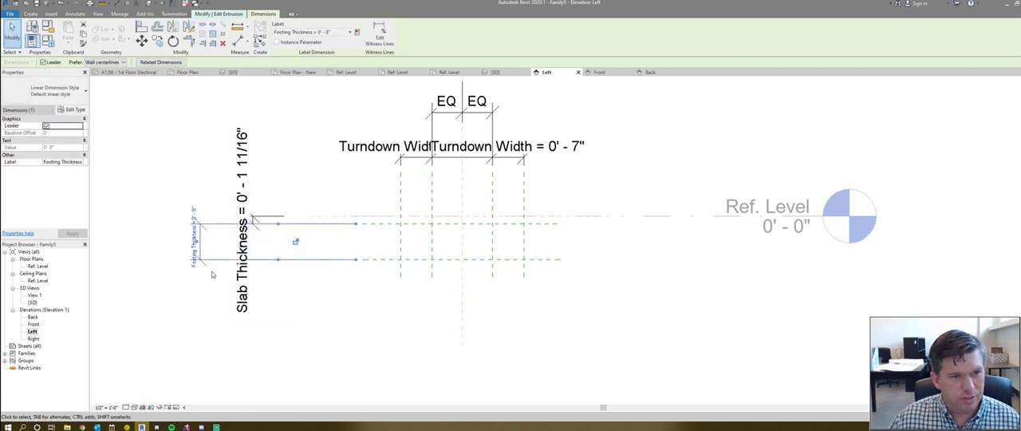
left_click(241, 275)
left_click(294, 162)
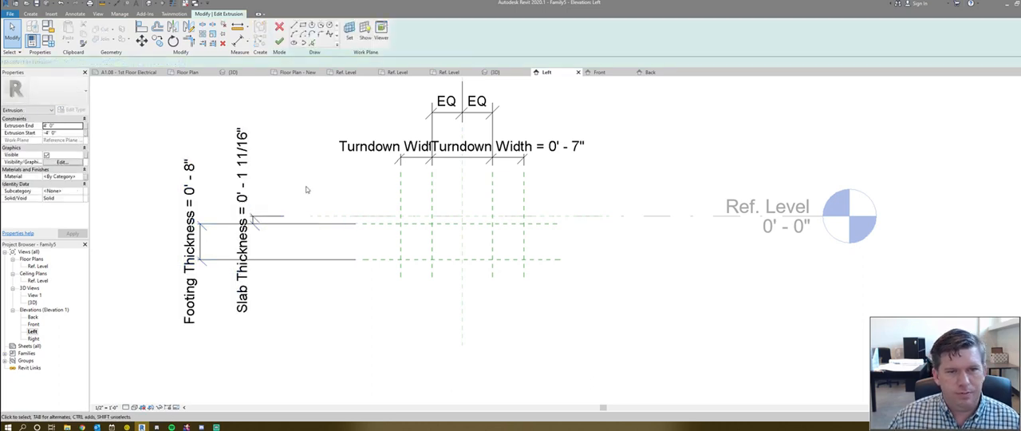
- Set the Slab Thickness dimension to 0' 4"
middle_click_drag(278, 201, 304, 219)
left_click(272, 214)
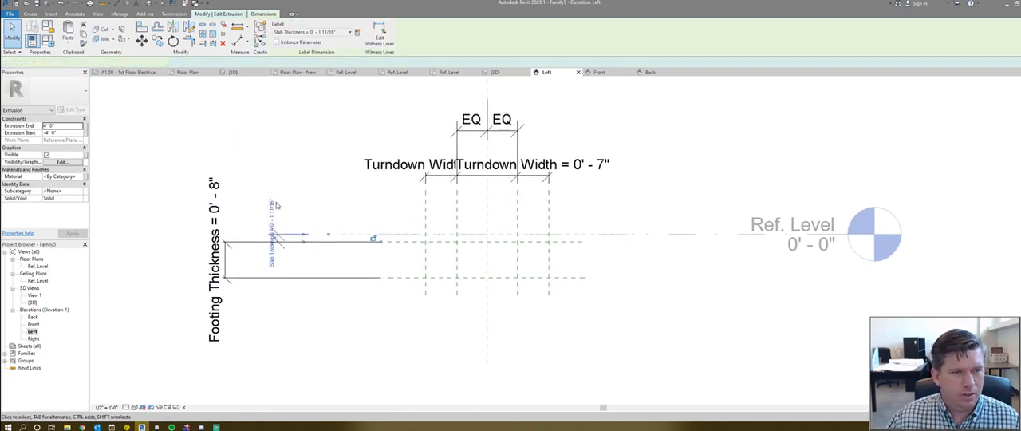
left_click(275, 213)
type("0 4")
key("Return")
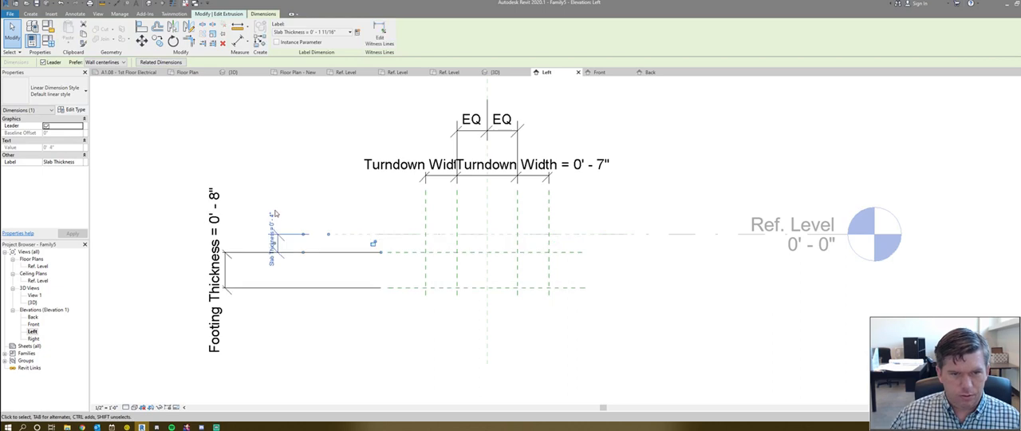
- Set the Footing Thickness dimension between the two horizontal planes to 0' 8"
left_click(294, 289)
left_click(293, 288)
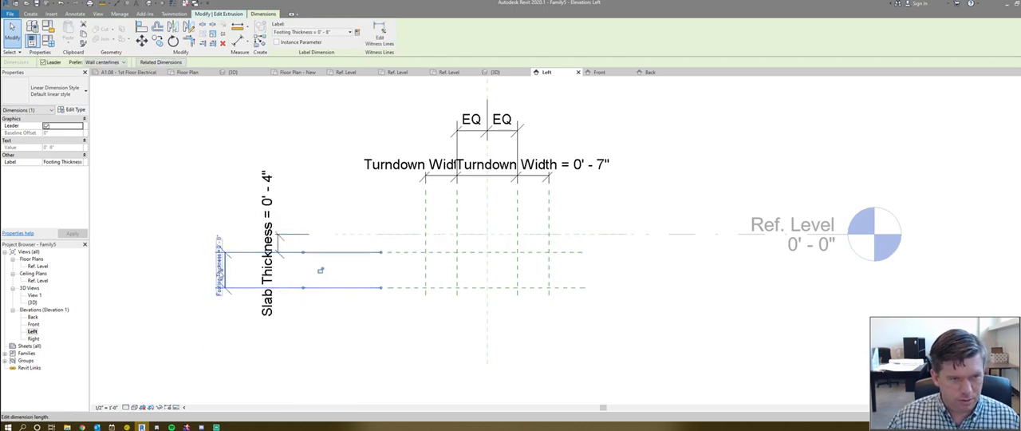
left_click(220, 270)
type("0 8")
key("Return")
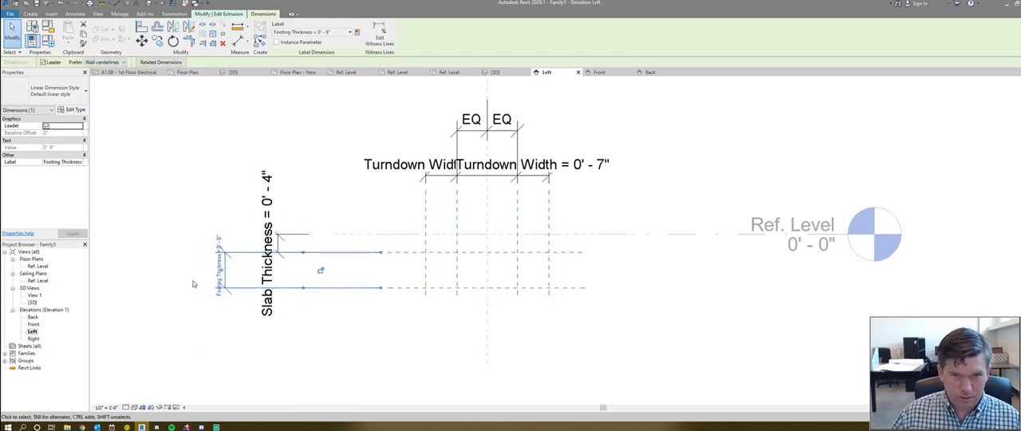
- Set the Turndown Width dimension of the outer gaps to 0' 8"
left_click(399, 172)
left_click(418, 170)
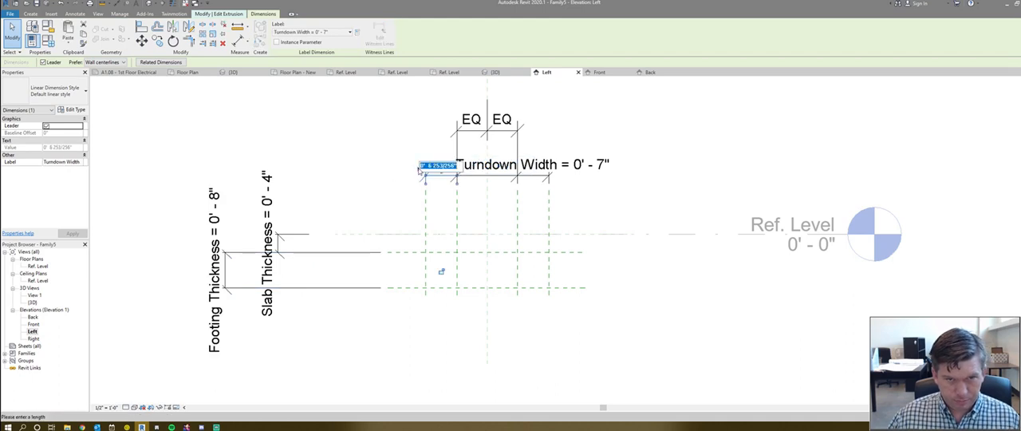
type("0 8")
key("Return")
key("Escape")
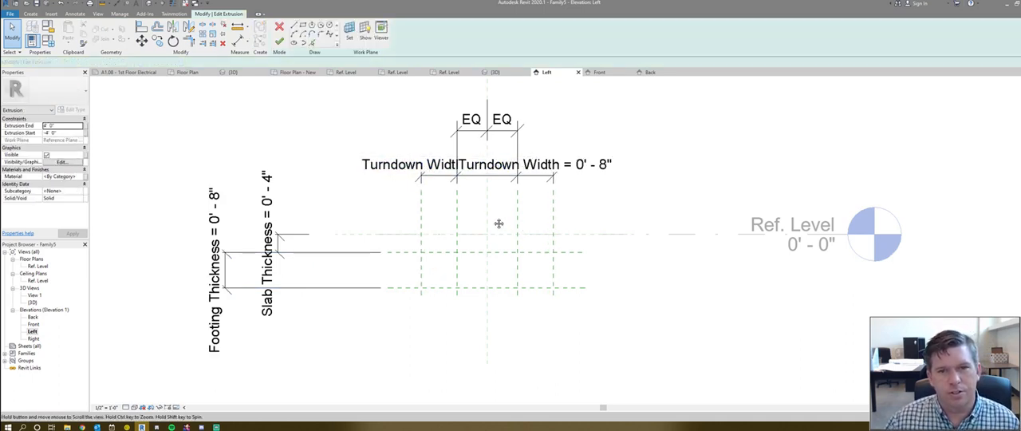
- Try to label the middle gap dimension between the inner vertical planes with a new parameter named Footing Thickness
middle_click_drag(510, 211, 420, 208)
left_click(390, 167)
key("Escape")
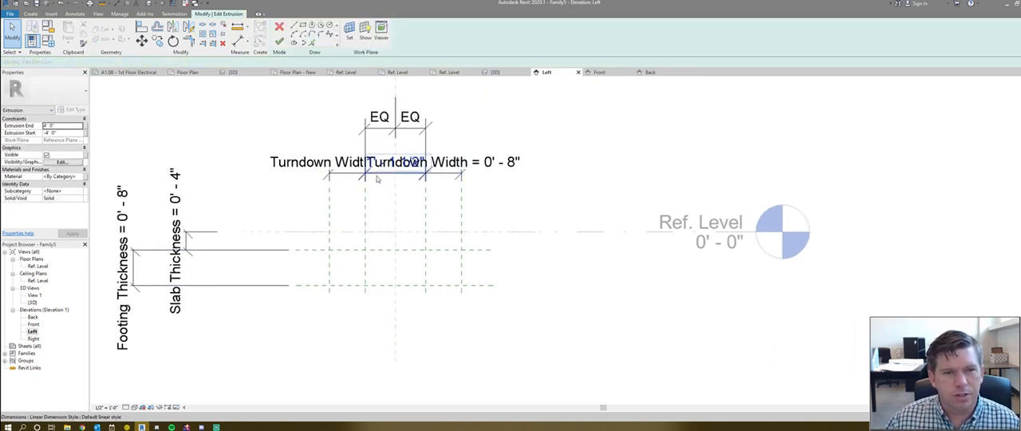
left_click(380, 173)
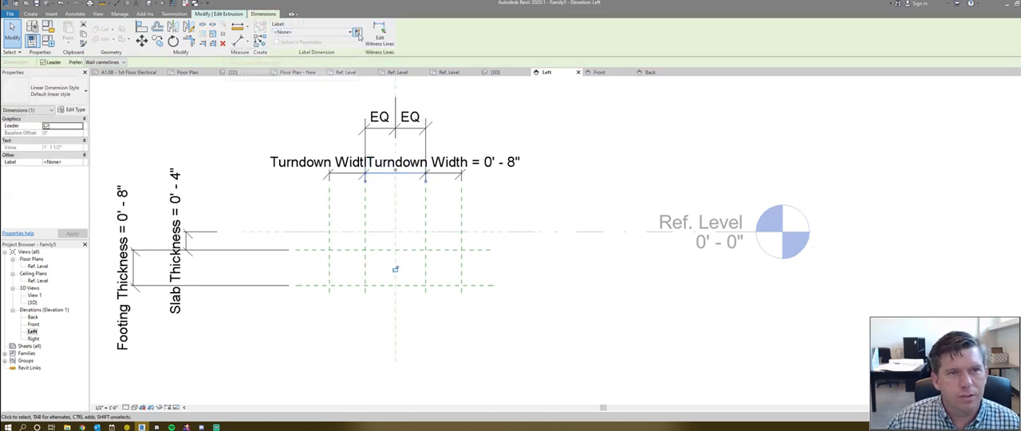
left_click(357, 33)
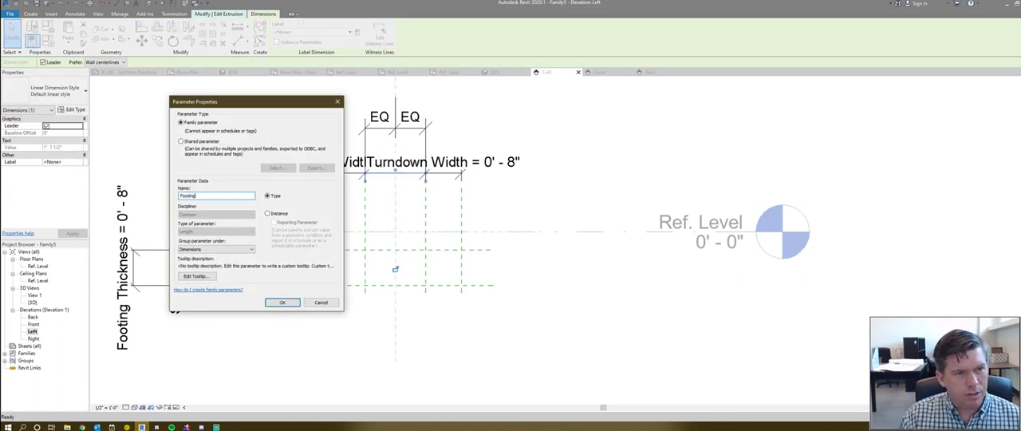
key("Return")
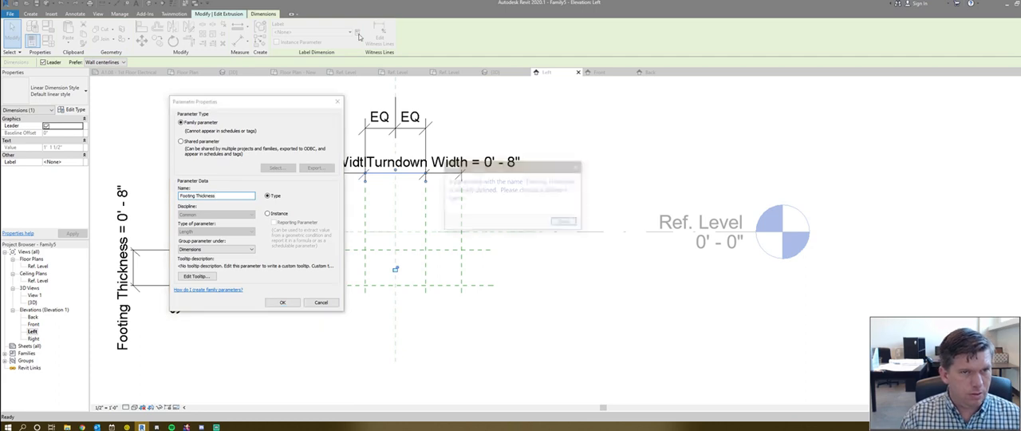
key("Return")
key("Return")
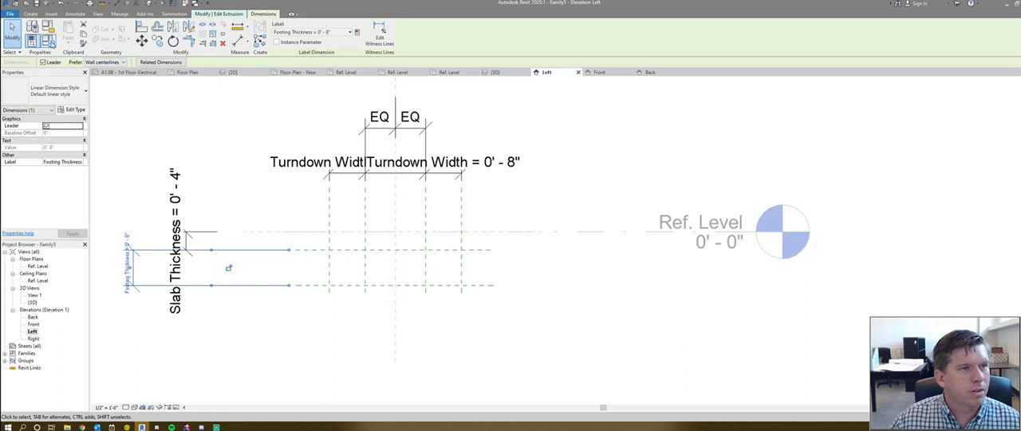
- Try to rename the Footing Thickness parameter to Footing Depth in the family types
left_click(49, 39)
left_click(742, 169)
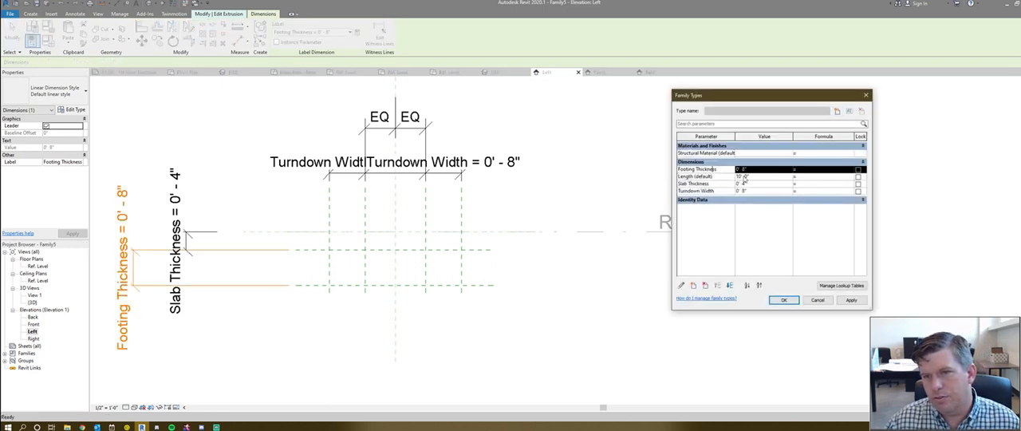
left_click(681, 286)
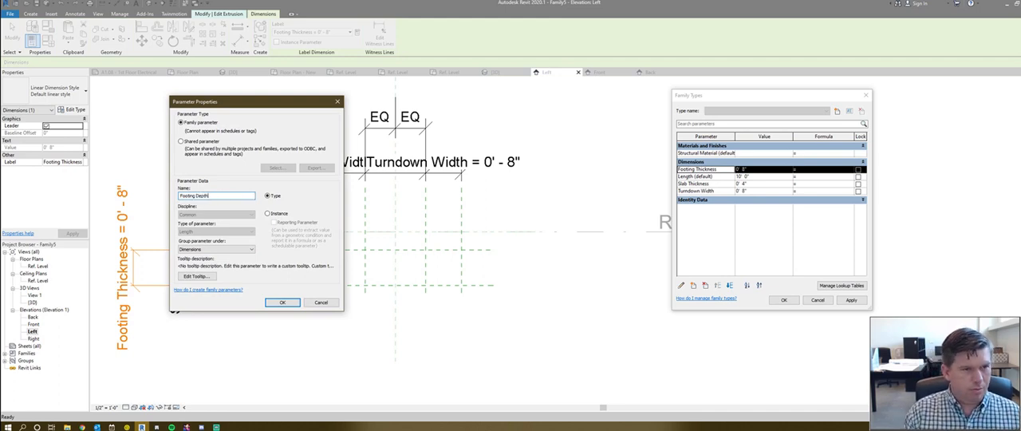
key("Return")
left_click(782, 300)
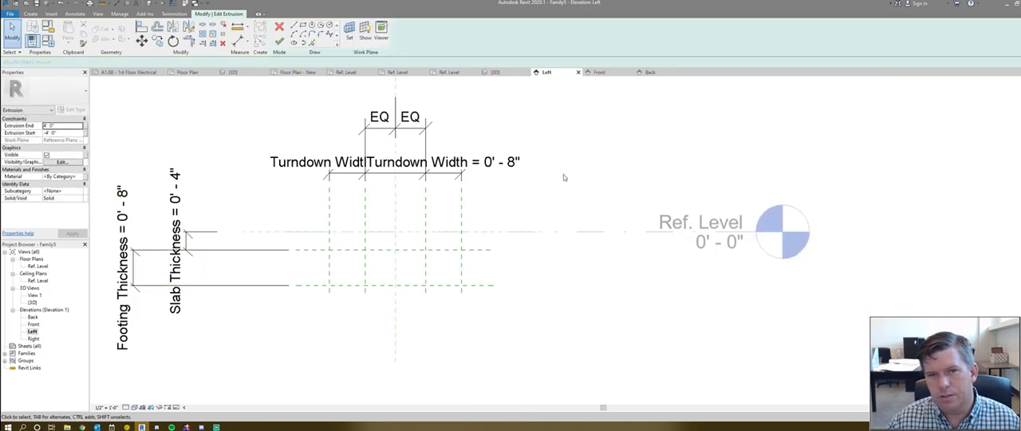
- Label the middle gap dimension between the two inner vertical planes with a new Footing Width type parameter
left_click(369, 158)
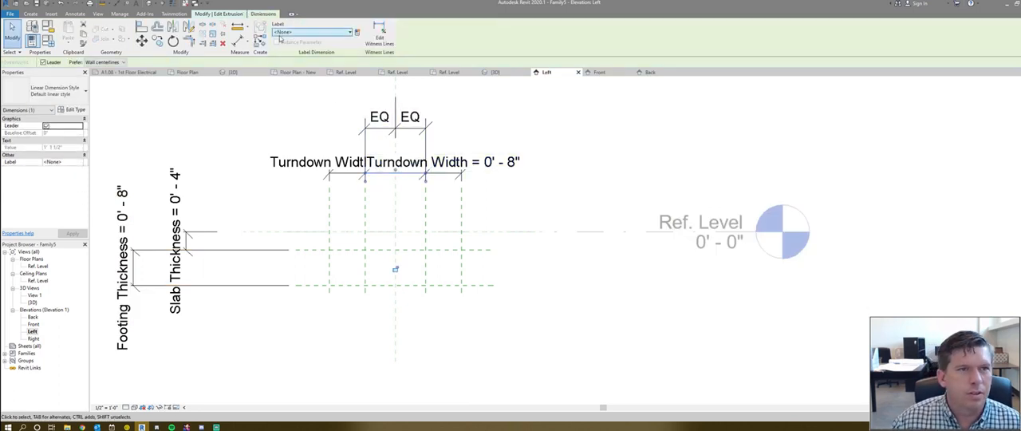
left_click(357, 32)
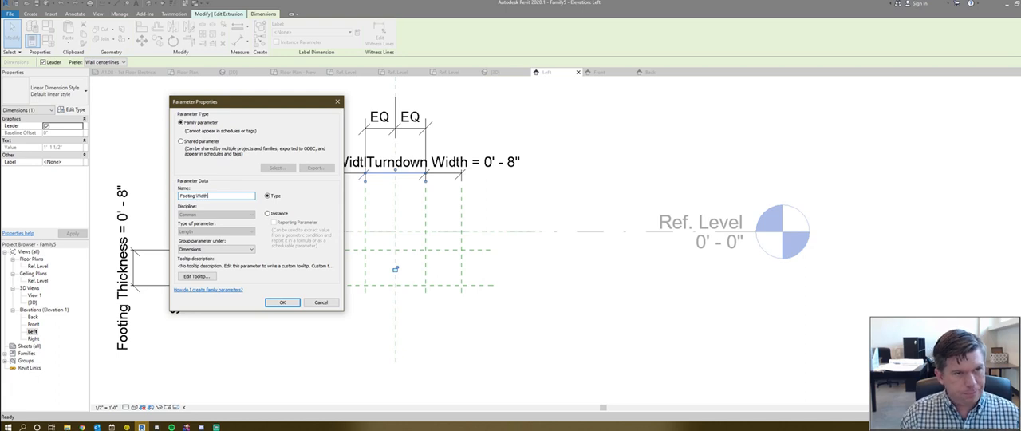
key("Return")
key("Escape")
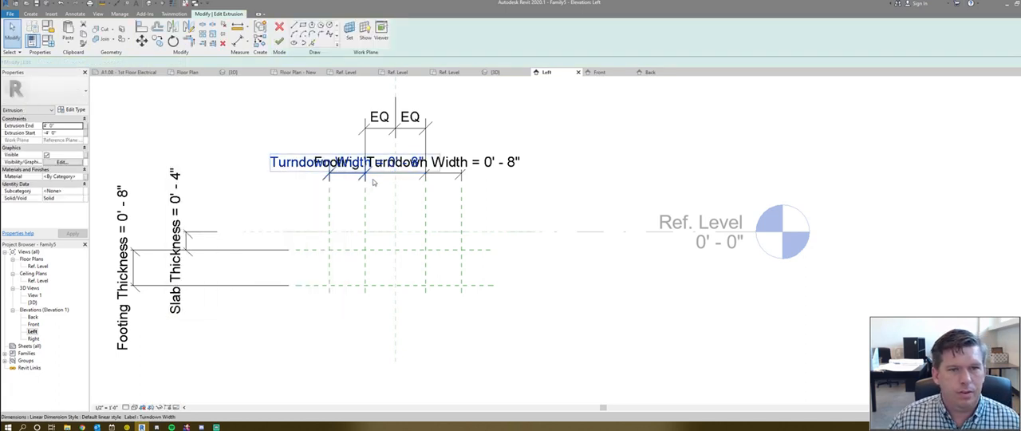
- Set the Footing Width dimension between the inner vertical planes to 2'
left_click(373, 179)
left_click(387, 163)
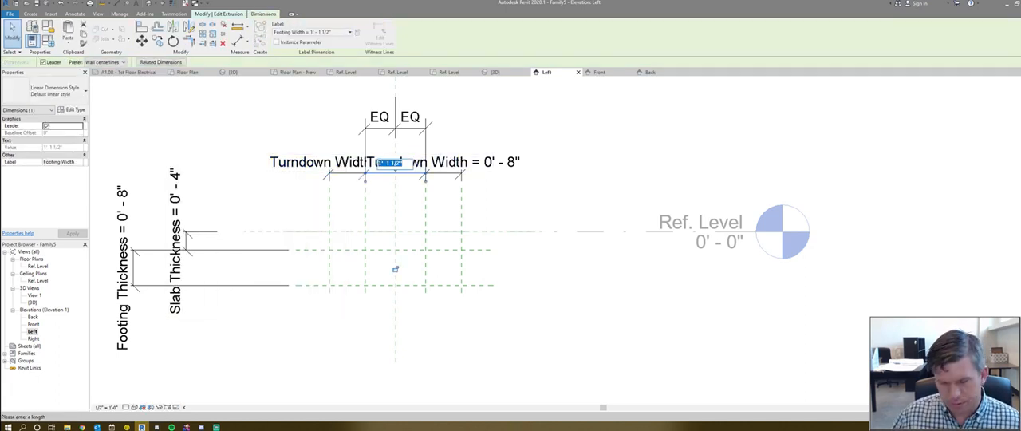
type("2")
key("Return")
left_click(403, 218)
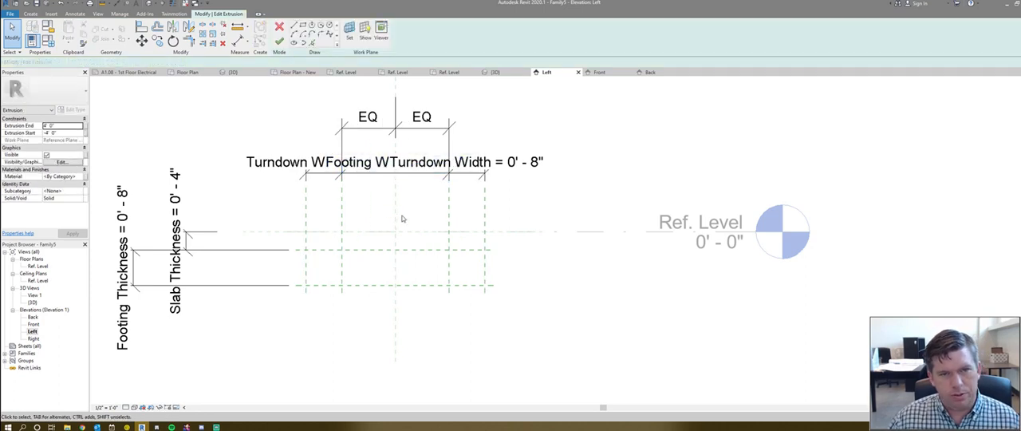
- Test the constraints by moving the left inner vertical reference plane slightly, and undo the move
left_click(341, 223)
mouse_move(343, 225)
left_mouse_down()
mouse_move(368, 225)
mouse_move(350, 225)
left_mouse_up()
key("ctrl+z")
- Check the two Turndown Width dimensions, test them by moving the left inner vertical reference plane, and undo the moves
scroll(470, 160, "down", 3)
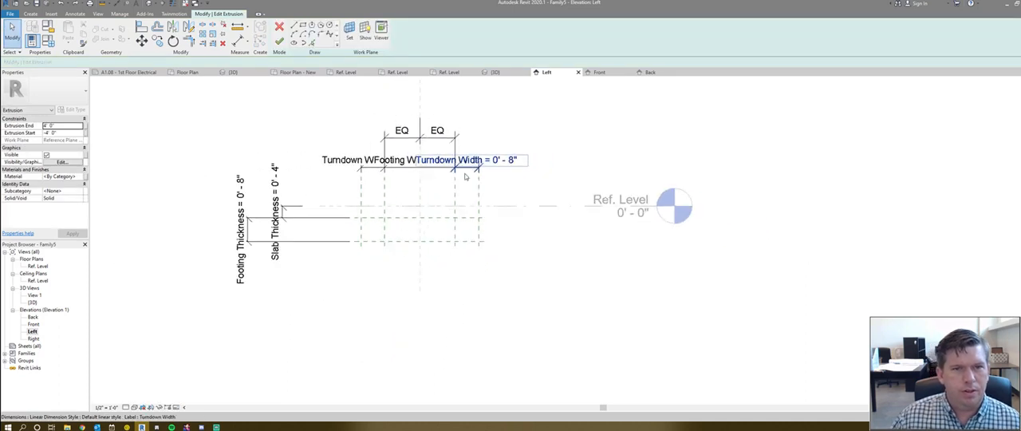
scroll(373, 162, "up", 4)
left_click(324, 165)
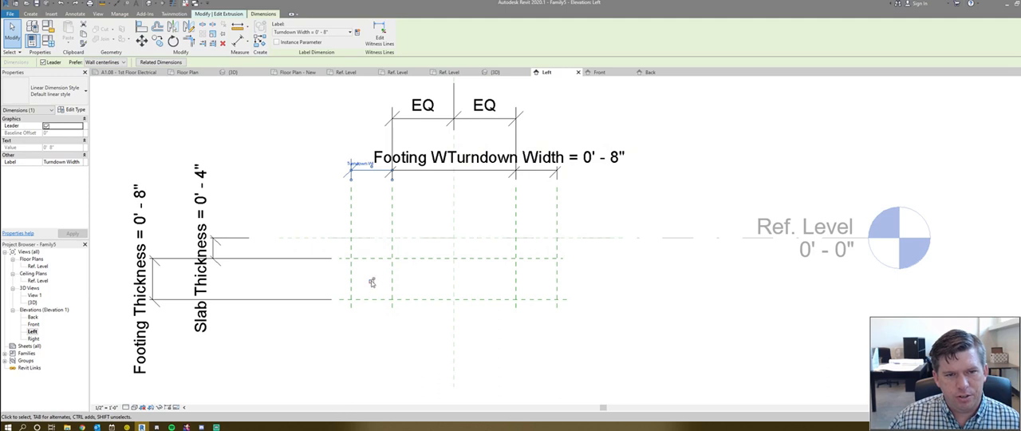
left_click(563, 164)
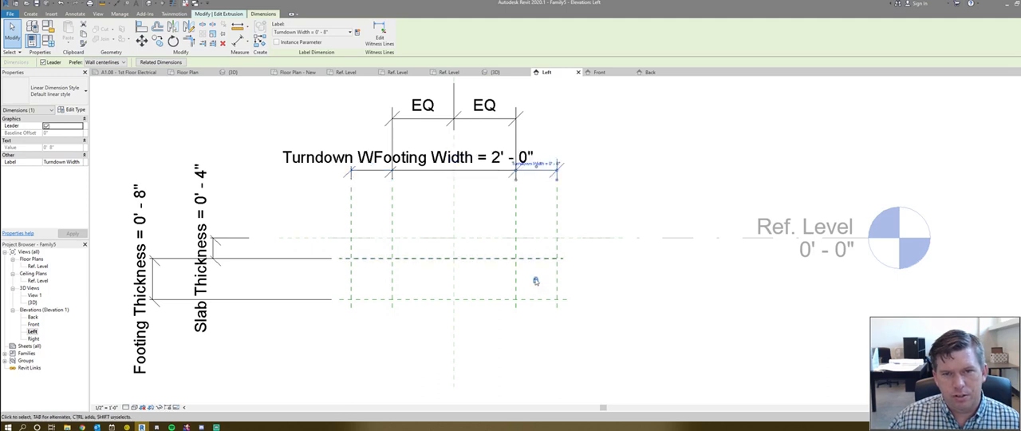
left_click(392, 219)
left_click_drag(378, 230, 379, 229)
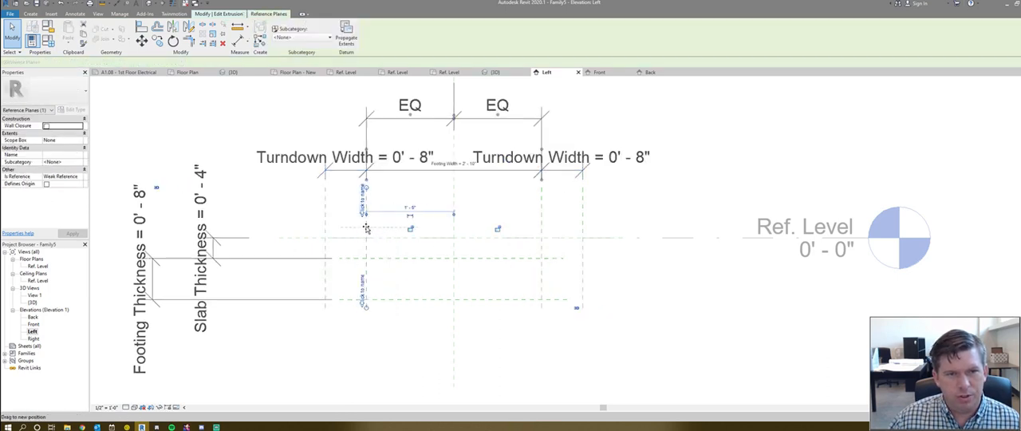
key("ctrl+z")
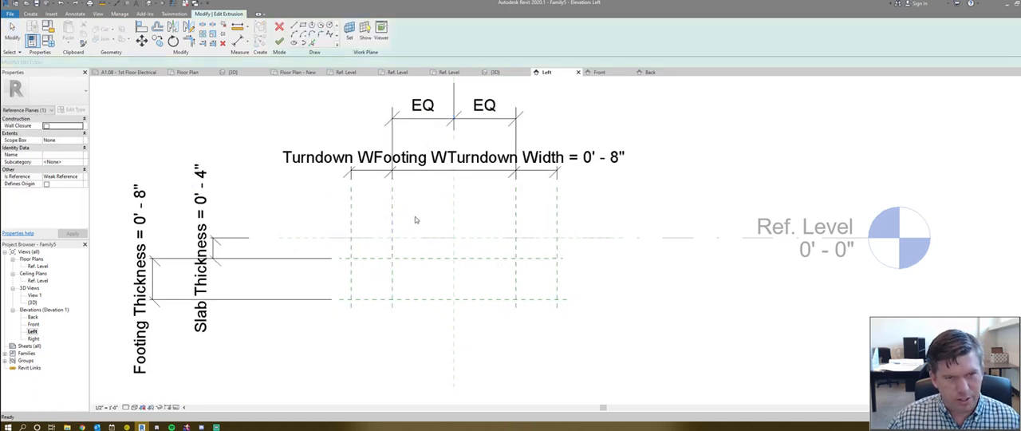
left_click(392, 225)
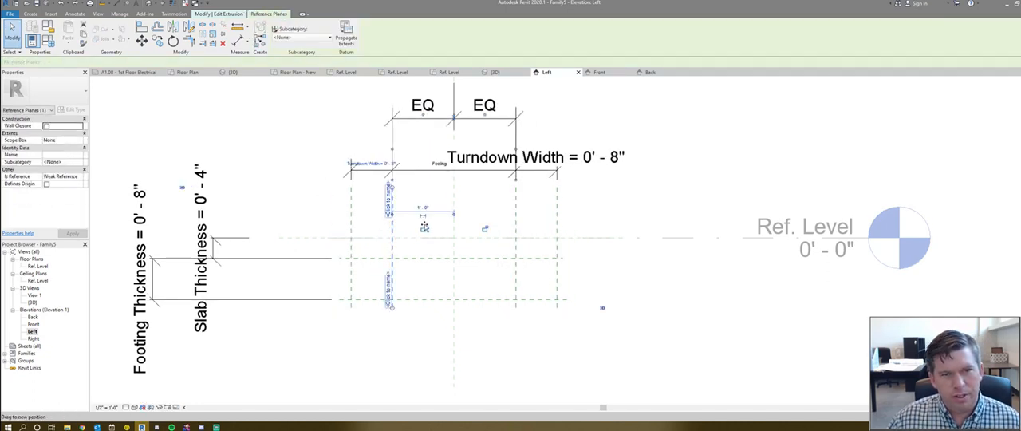
left_click_drag(424, 227, 390, 224)
key("ctrl+z")
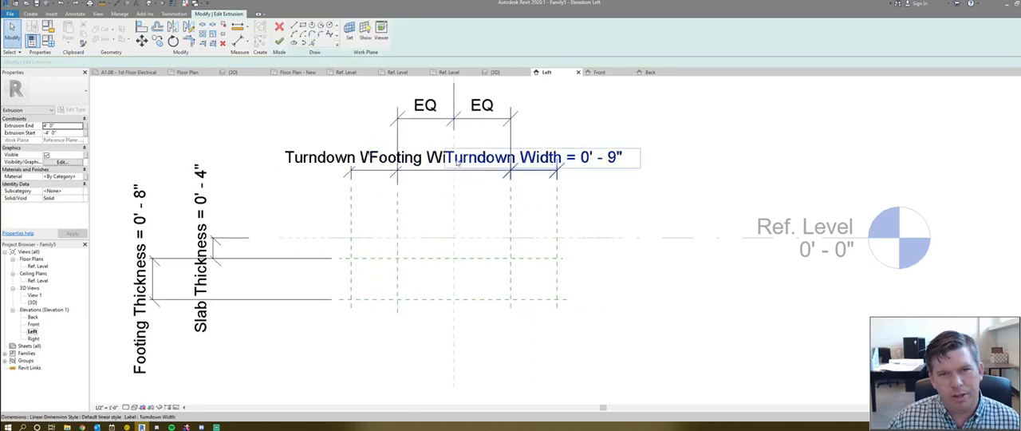
- Set the Footing Width dimension between the inner vertical reference planes to 2'
left_click(429, 166)
left_click(428, 163)
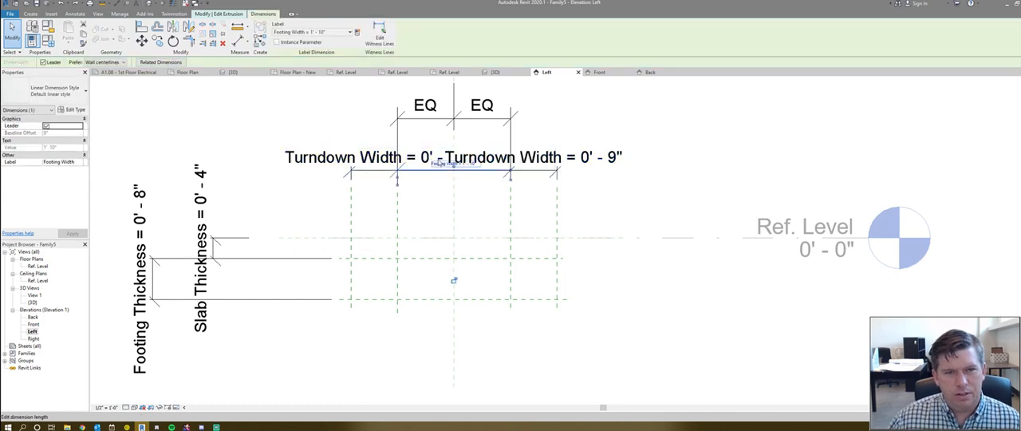
type("2")
key("Return")
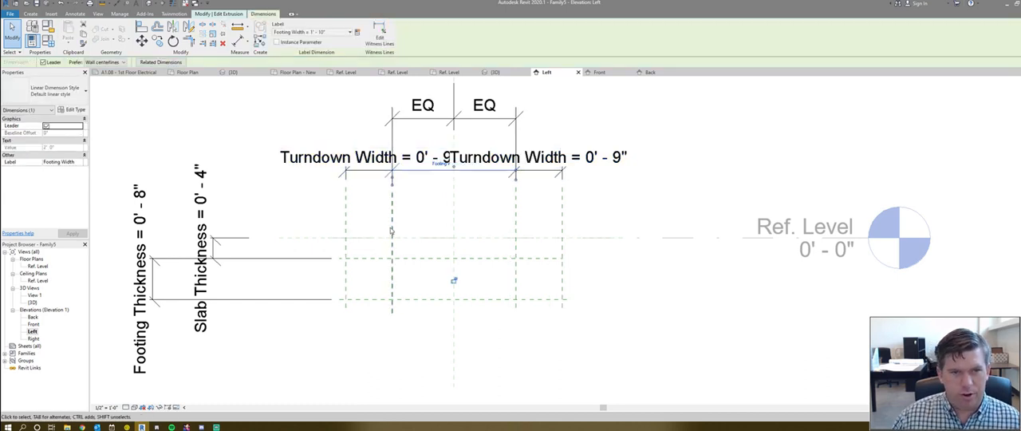
- Set the Turndown Width dimension between the inner and outer vertical reference planes to 8"
left_click(349, 165)
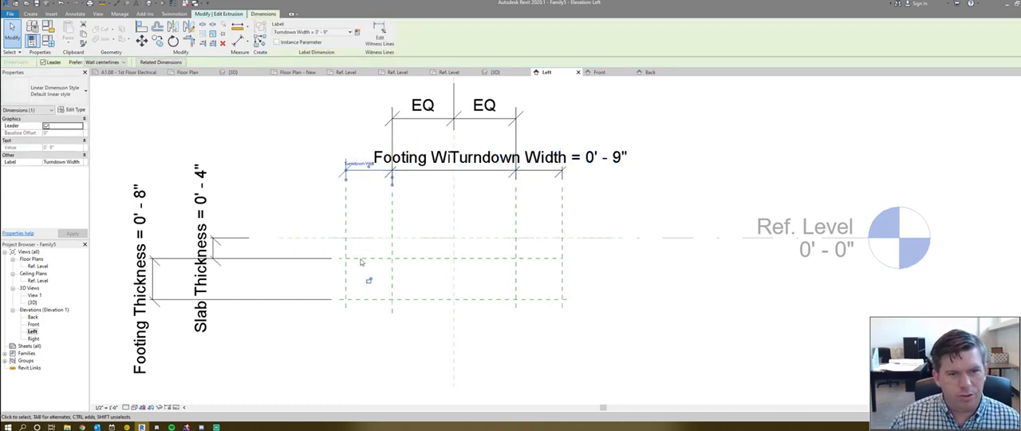
left_click_drag(369, 282, 554, 278)
left_click(539, 163)
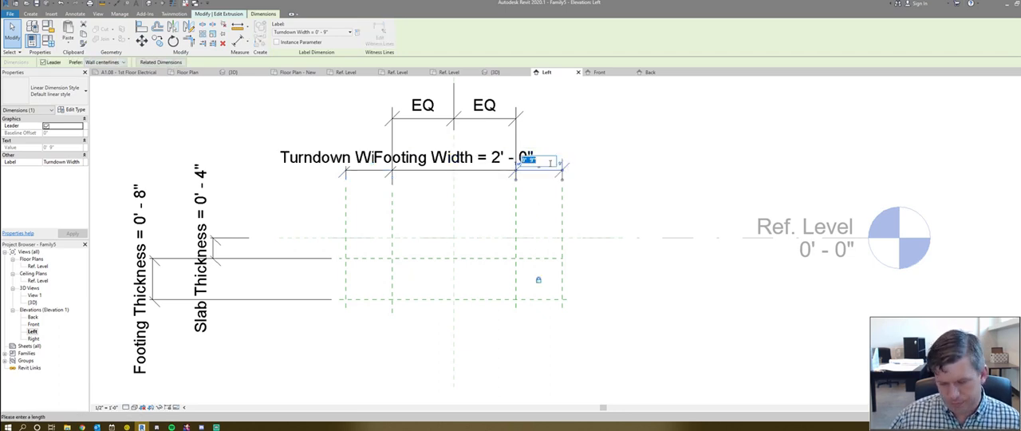
type("8")
key("Return")
- Test the constraints by moving the left inner vertical reference plane inward, and reset the Footing Width to 2'
left_click(391, 228)
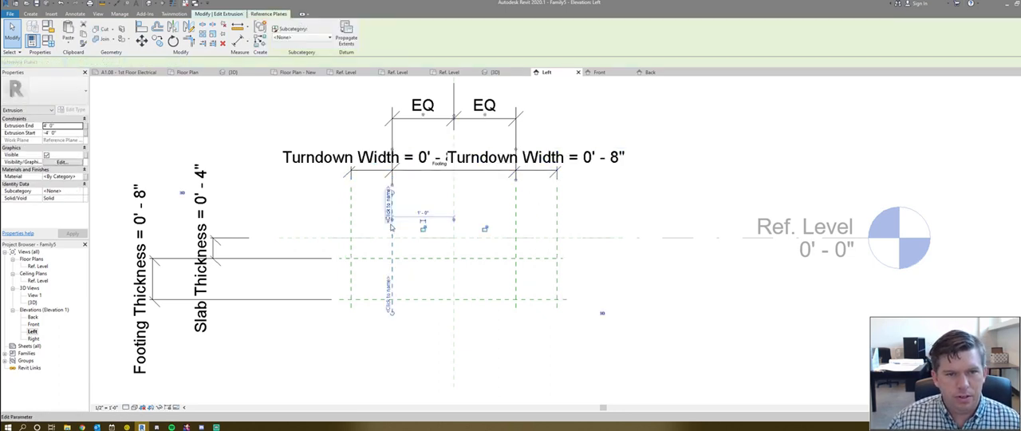
left_click_drag(413, 231, 420, 202)
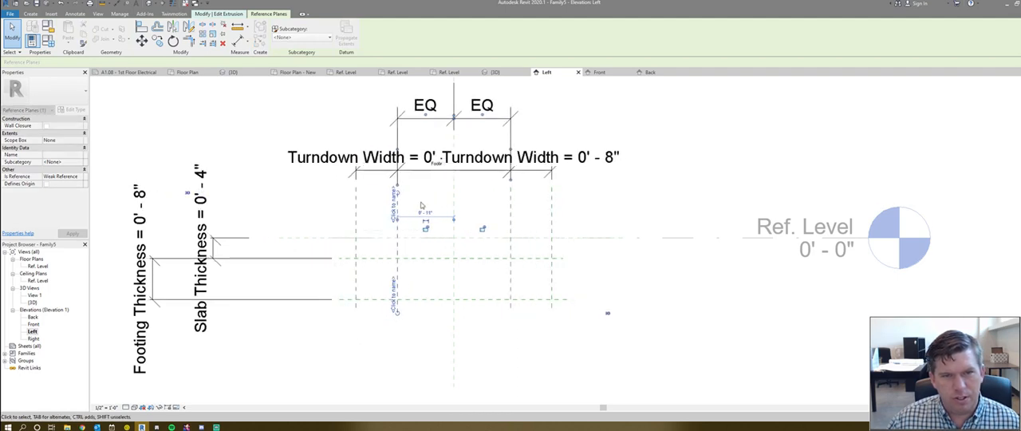
left_click(437, 165)
left_click(436, 165)
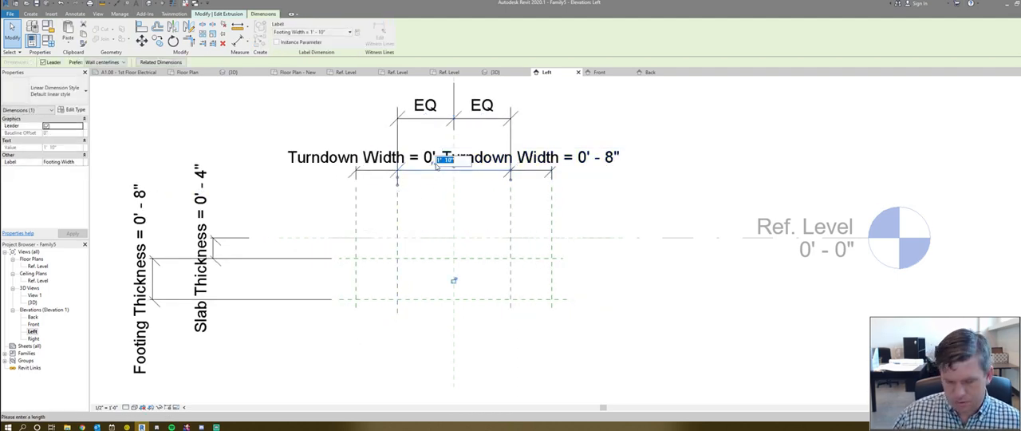
type("2")
key("Return")
- Sketch a closed trapezoidal profile on the reference plane intersections, 3'-4" wide above and 2' below, and finish the extrusion
left_click(451, 214)
scroll(562, 136, "down", 1)
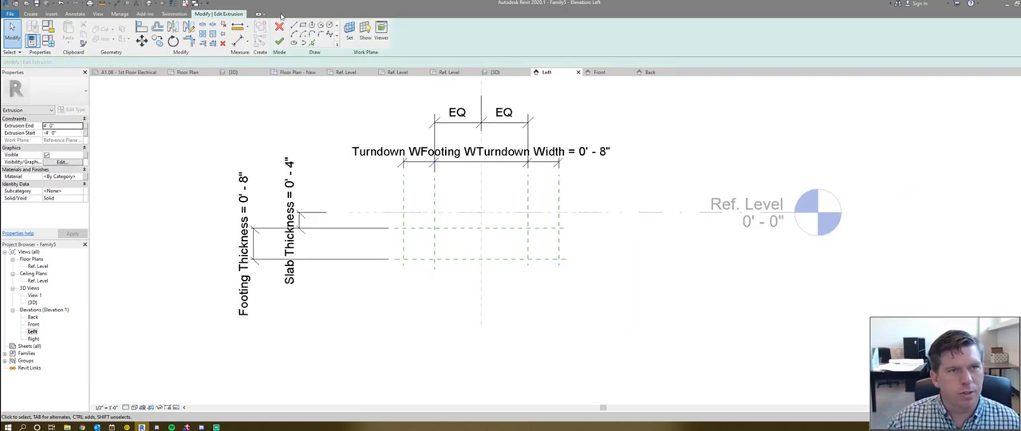
key("l")
key("i")
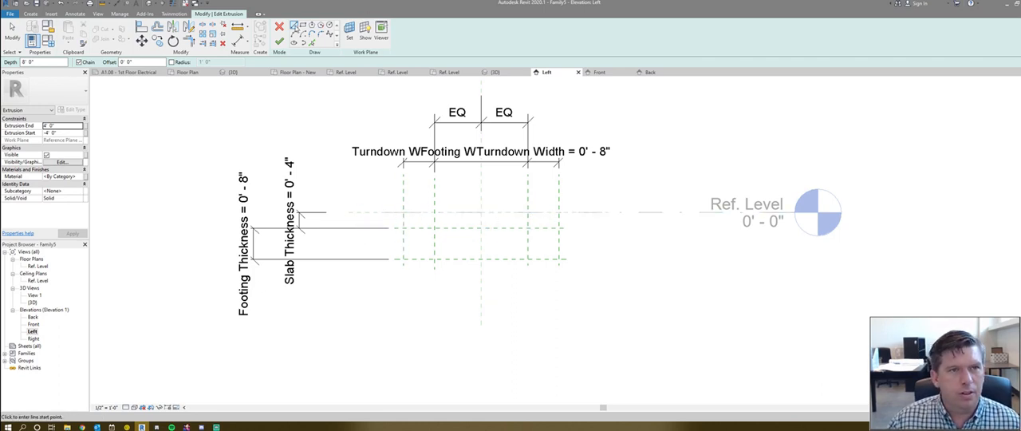
scroll(413, 233, "up", 1)
left_click(402, 227)
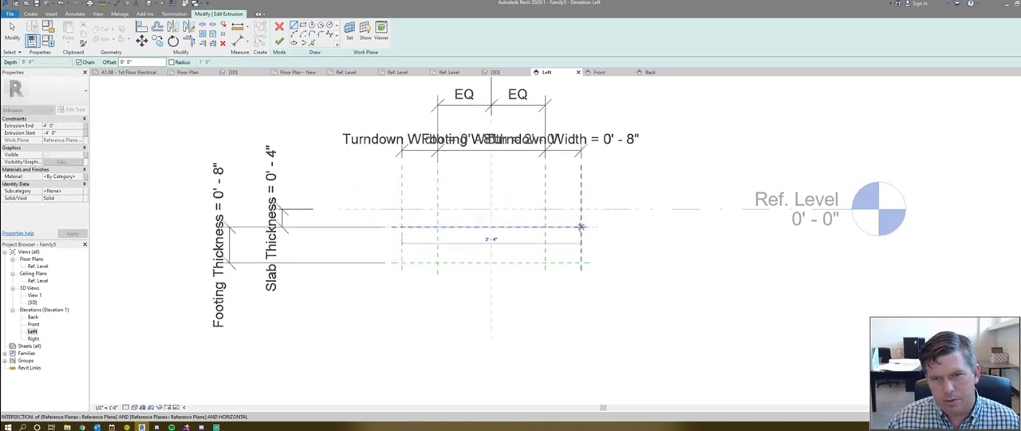
left_click(580, 226)
left_click(546, 261)
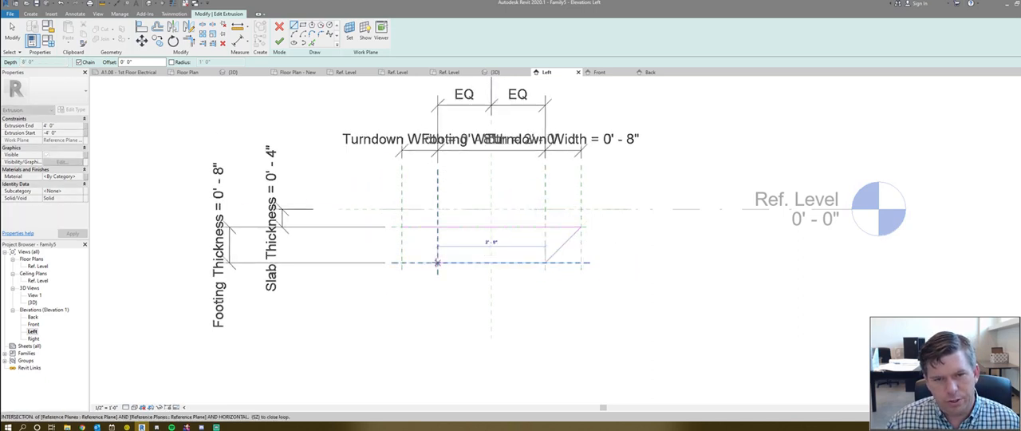
left_click(437, 262)
left_click(402, 226)
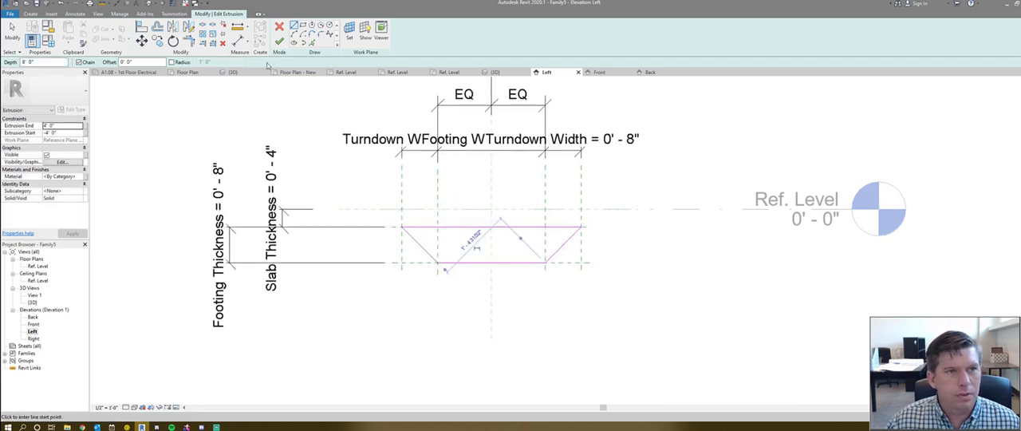
left_click(279, 40)
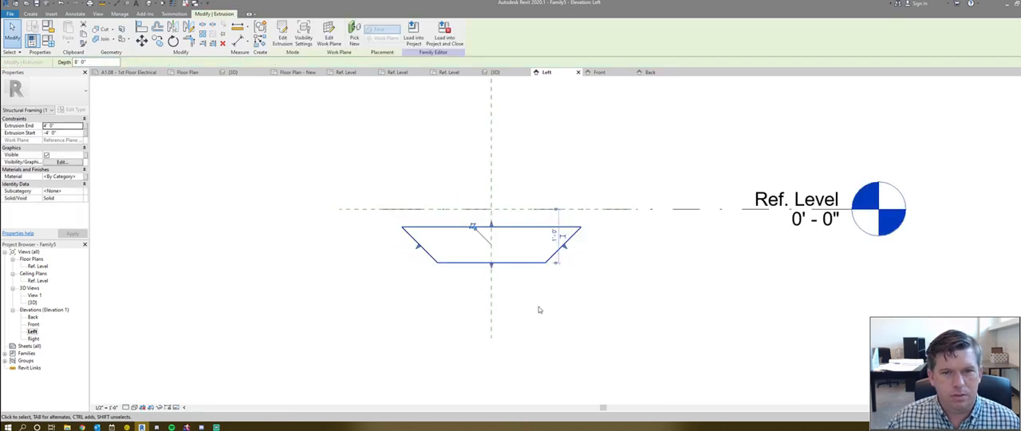
- Reopen the extrusion's sketch, test moving the left outer vertical reference plane, and undo the move
double_click(420, 228)
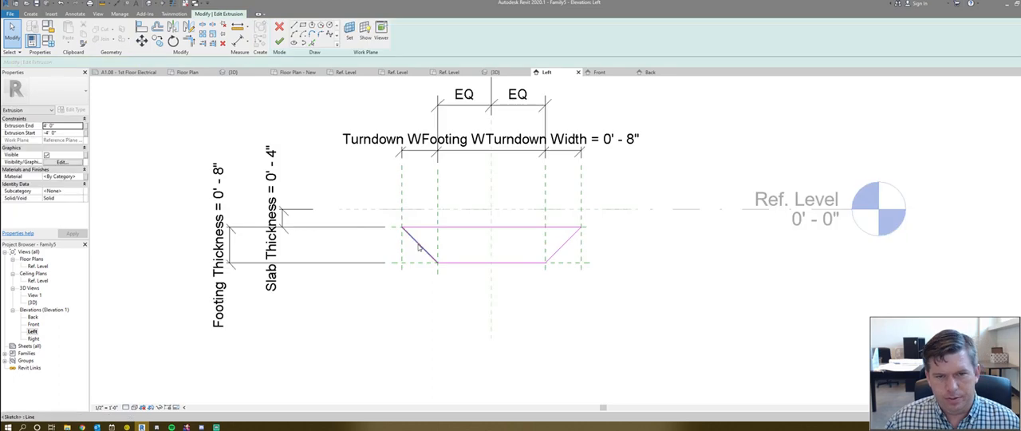
left_click(402, 211)
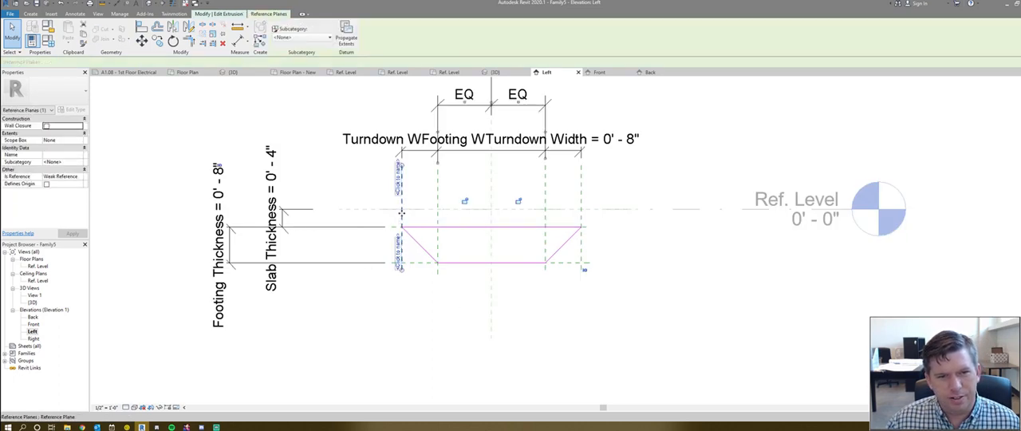
left_click_drag(381, 219, 403, 220)
key("ctrl+z")
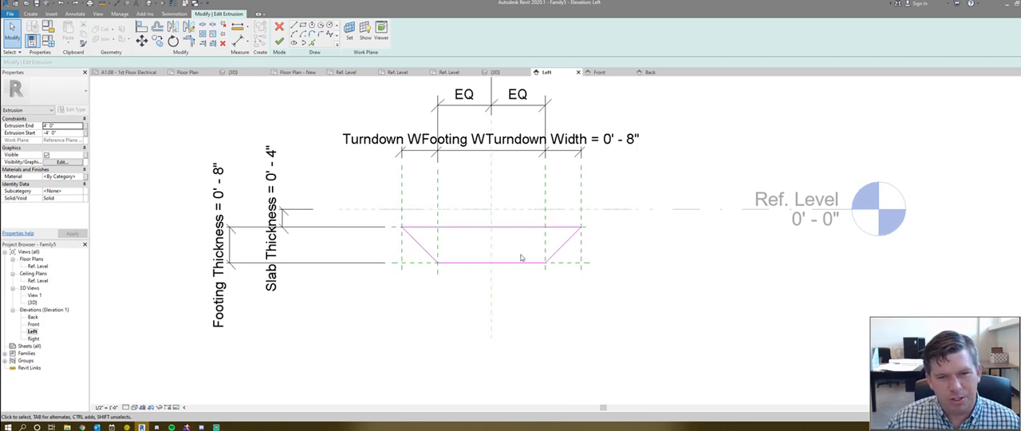
- Test the profile by moving the lower horizontal plane down and the left inner vertical plane outward, and undo the moves
left_click(416, 263)
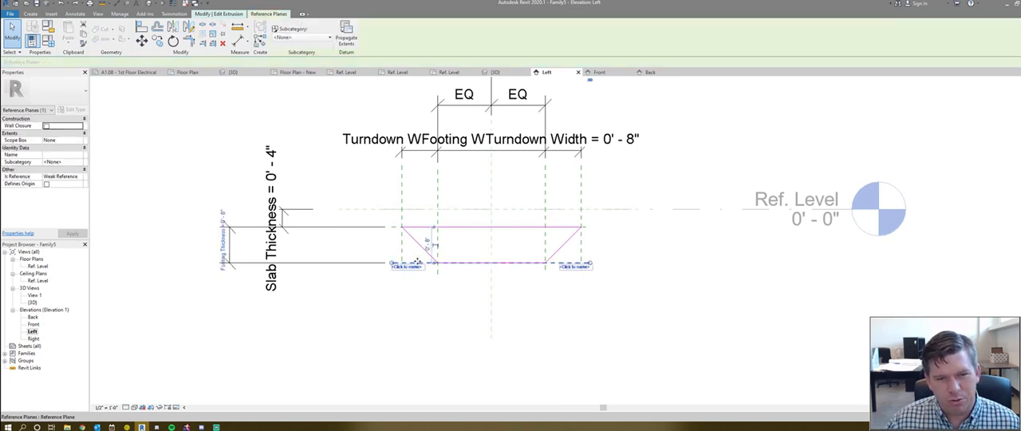
left_click_drag(417, 264, 414, 273)
left_click(437, 195)
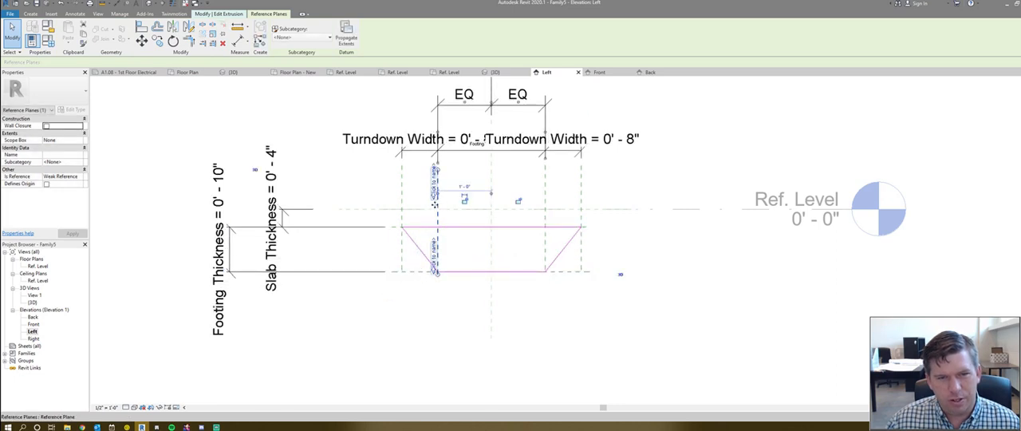
left_click_drag(407, 202, 433, 210)
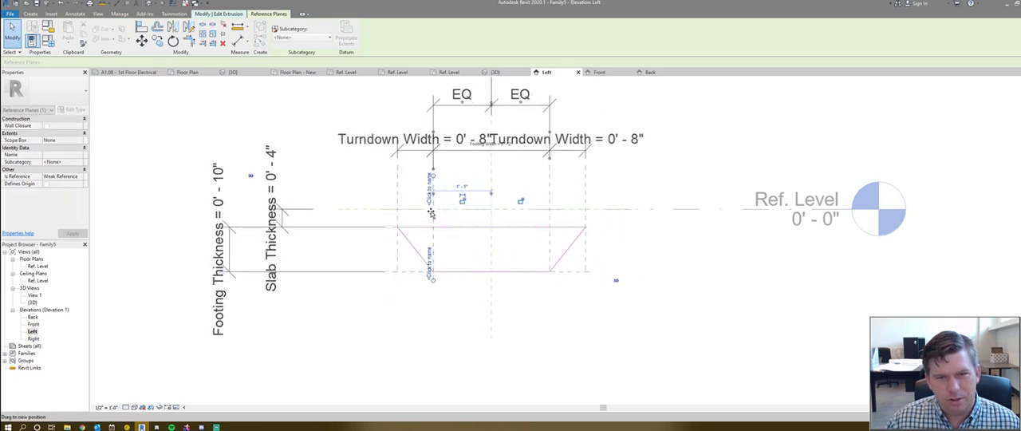
key("ctrl+z")
key("ctrl+z")
key("ctrl+z")
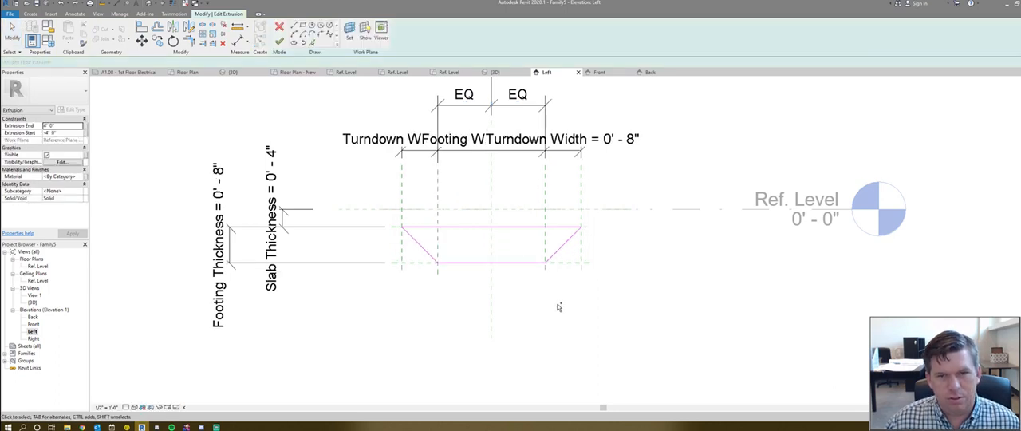
- Leave the profile sketch and examine the trapezoidal extrusion from another angle in the 3D view
middle_click_drag(410, 169, 475, 217)
key("ctrl+shift+Tab")
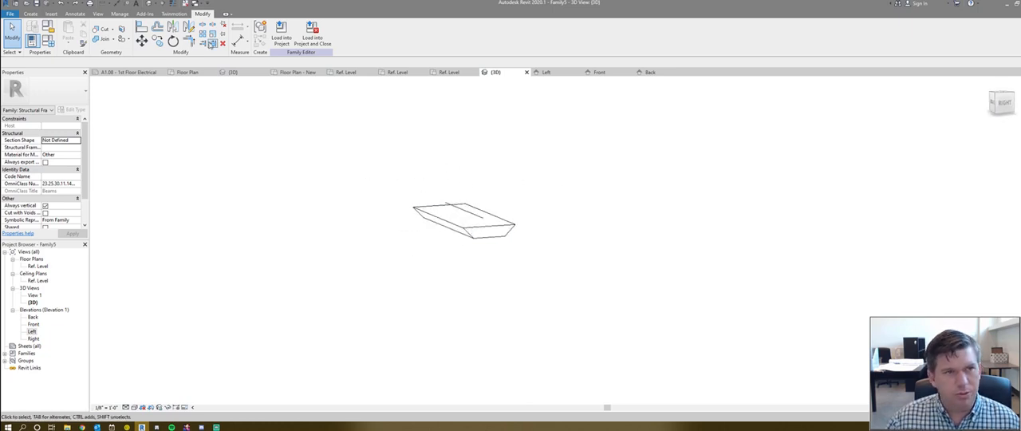
left_click(470, 221)
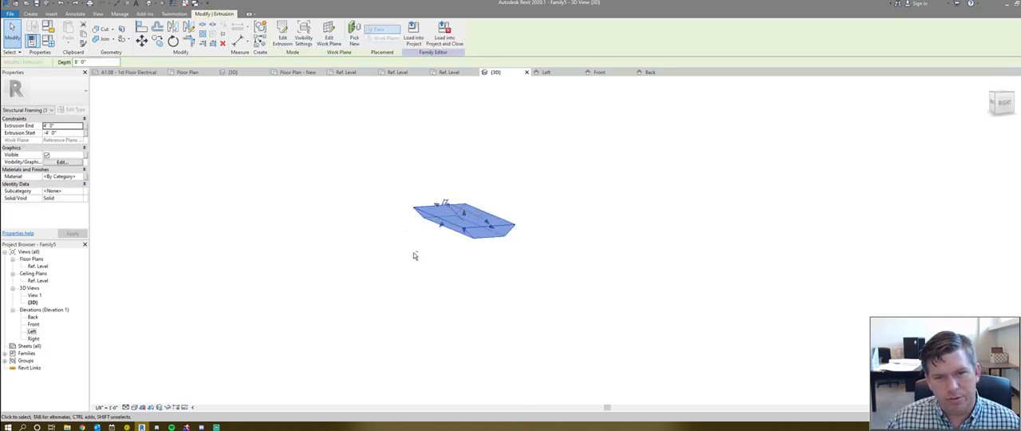
middle_click_drag(414, 253, 484, 253, "shift")
left_click(585, 209)
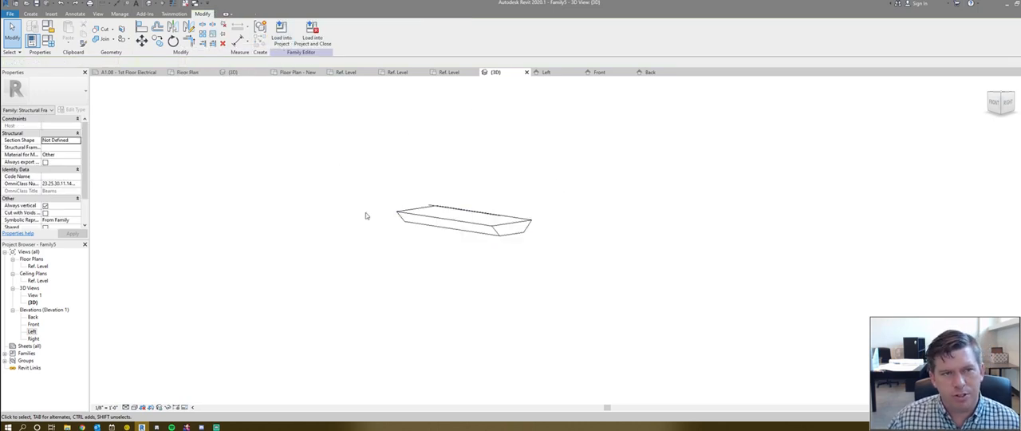
- Load the footing family into Project1
left_click(281, 37)
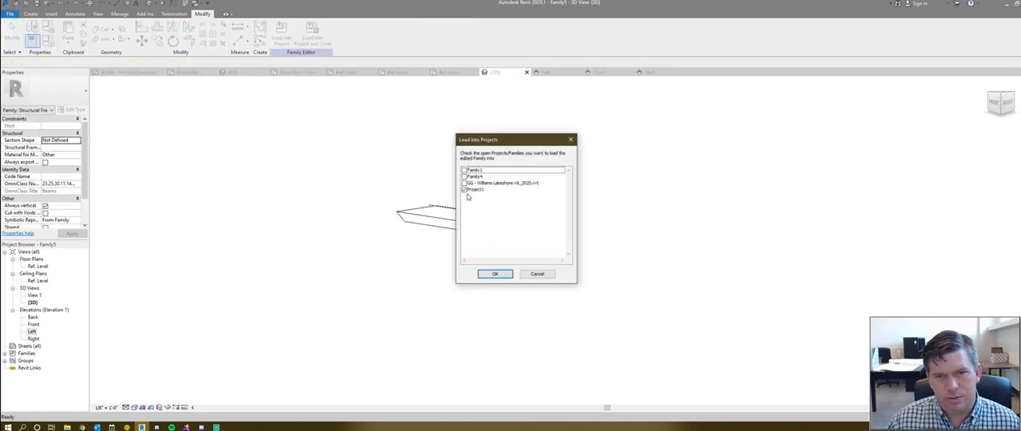
left_click(494, 274)
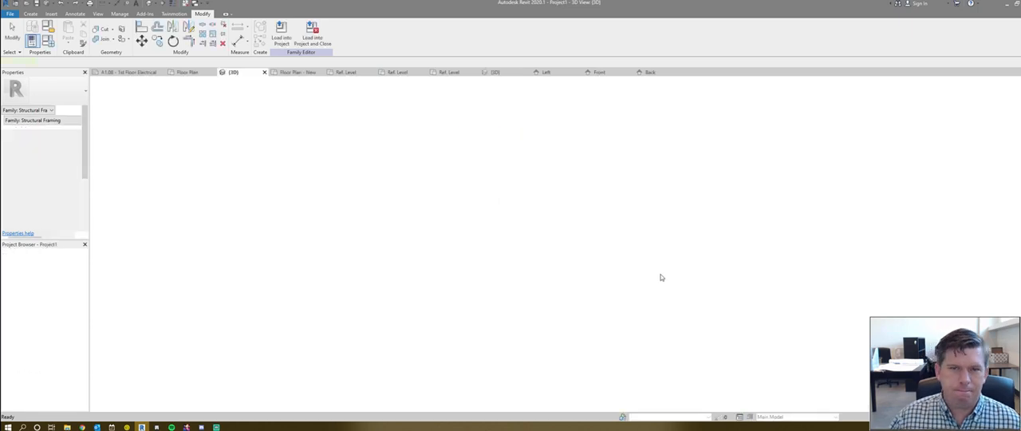
scroll(576, 253, "down", 1)
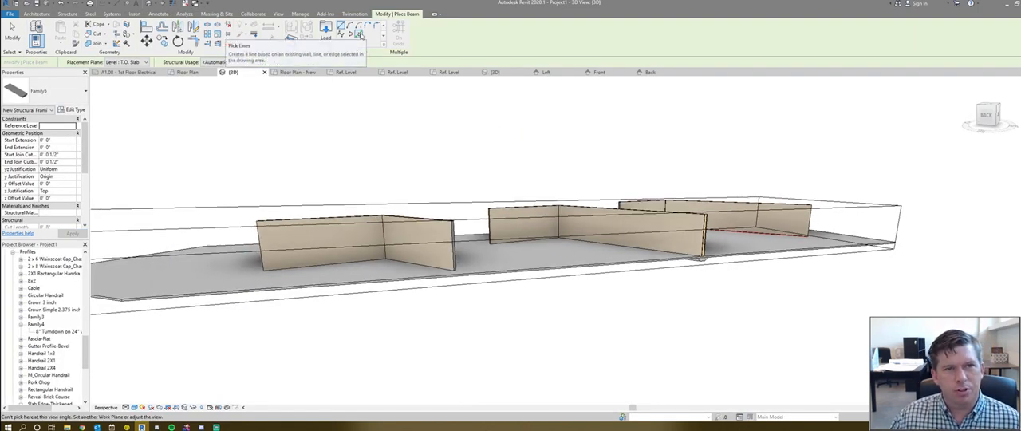
- Set the beam placement to follow picked lines, with structural usage Other
left_click(358, 35)
middle_click_drag(429, 240, 447, 187, "shift")
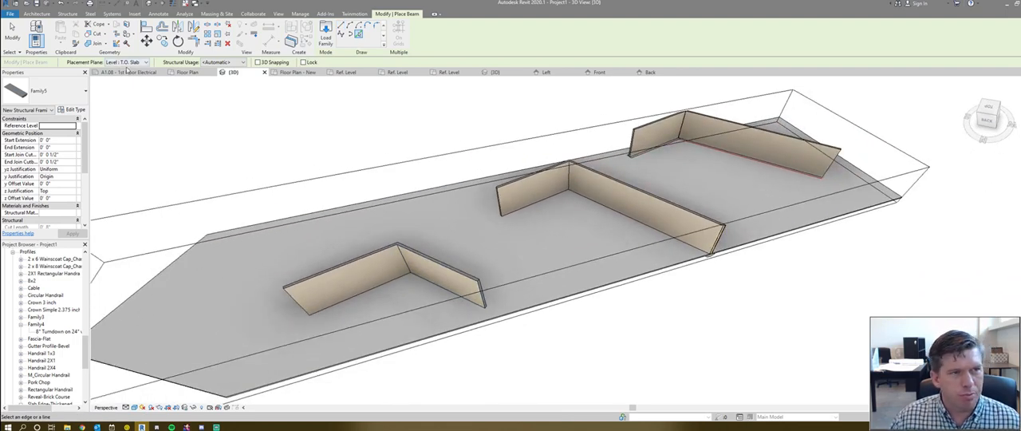
left_click(223, 61)
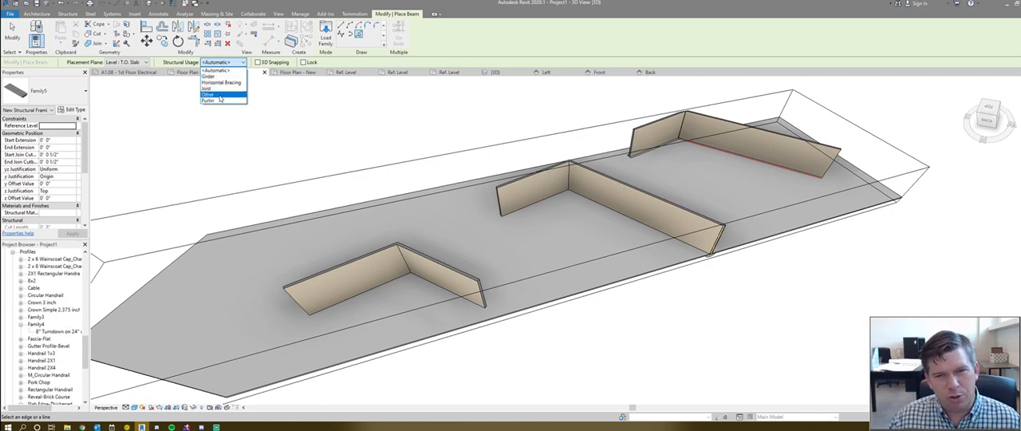
left_click(220, 96)
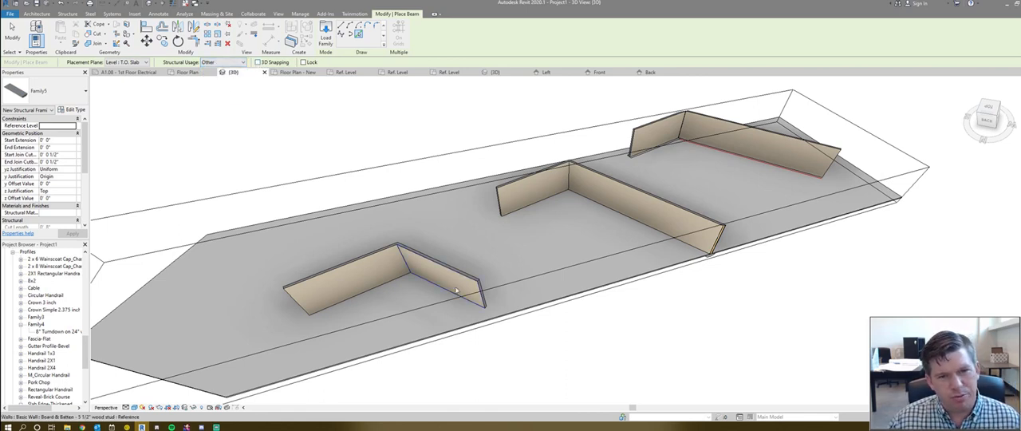
- Place footing beams along the base of the nearest L-shaped pair of walls and end the beam placement
middle_click_drag(480, 233, 488, 218, "shift")
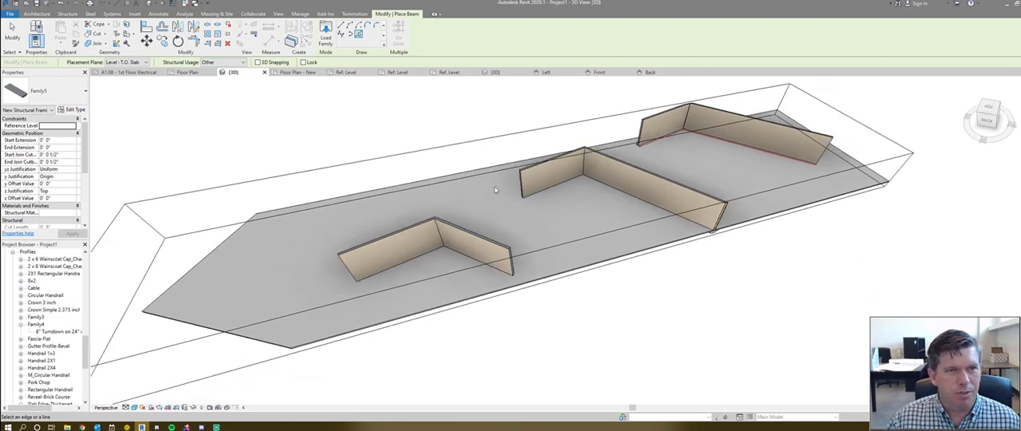
scroll(425, 231, "up", 3)
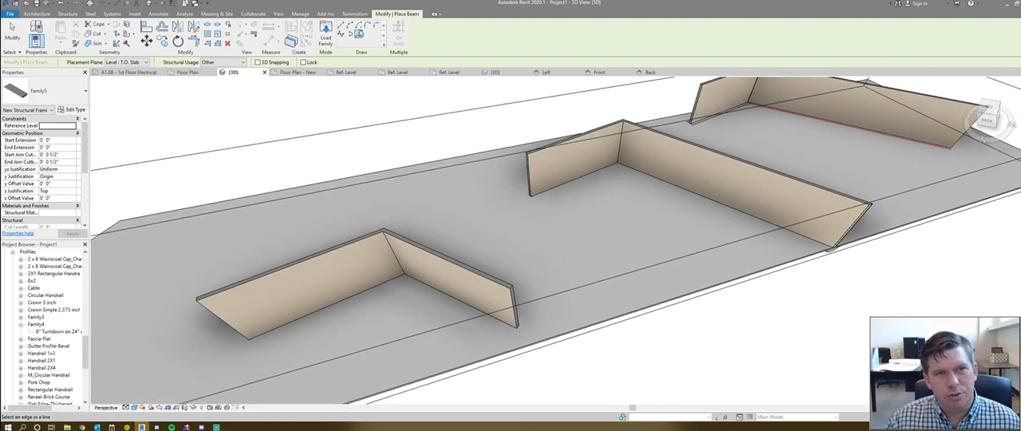
left_click(451, 274)
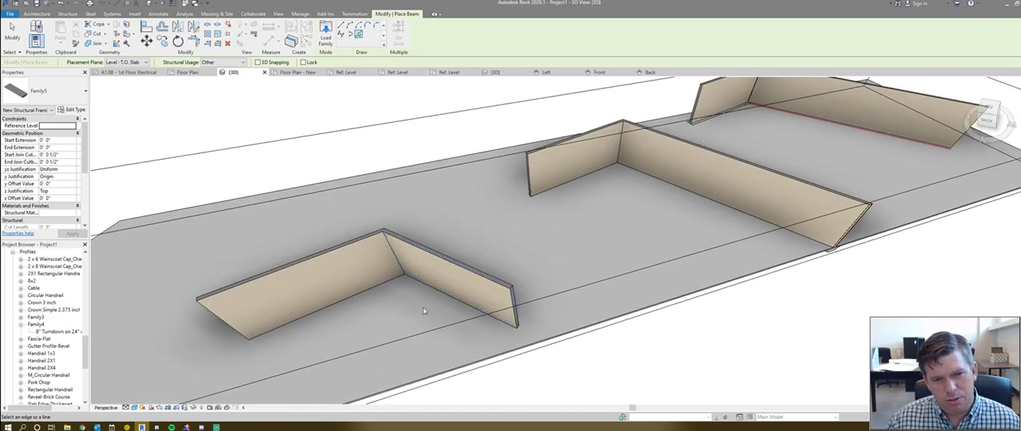
left_click(453, 272)
middle_click_drag(449, 287, 434, 256, "shift")
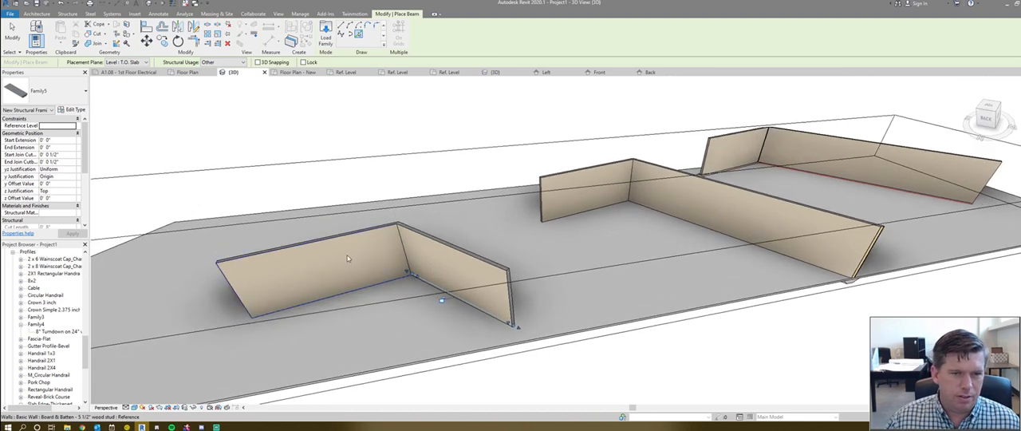
key("Escape")
key("Escape")
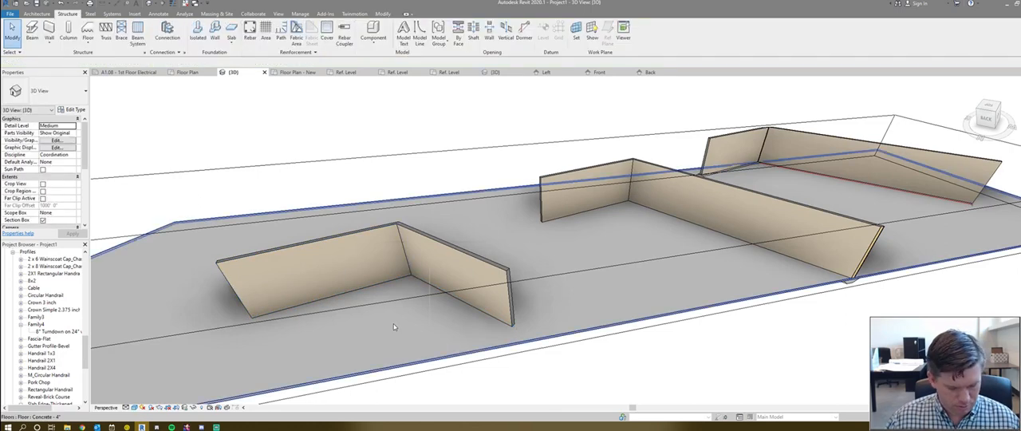
- Temporarily hide the concrete floor slab in the project's 3D view
left_click(393, 320)
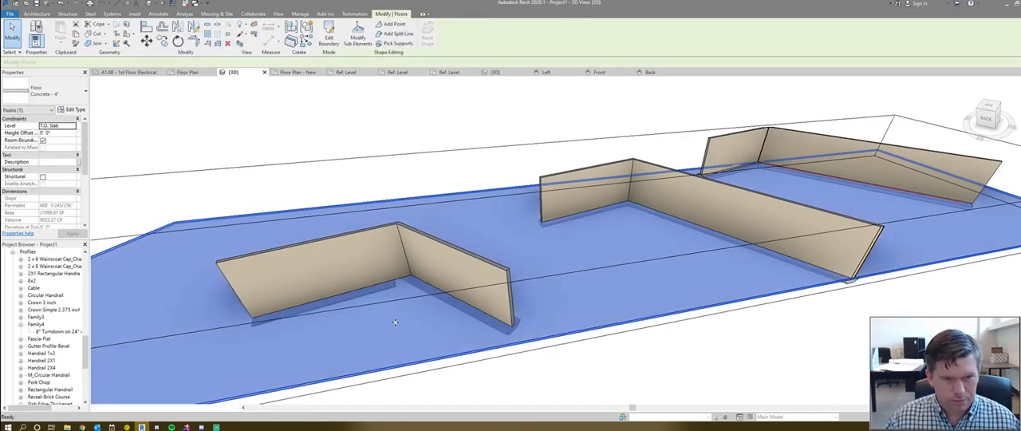
key("h")
key("h")
scroll(395, 299, "up", 3)
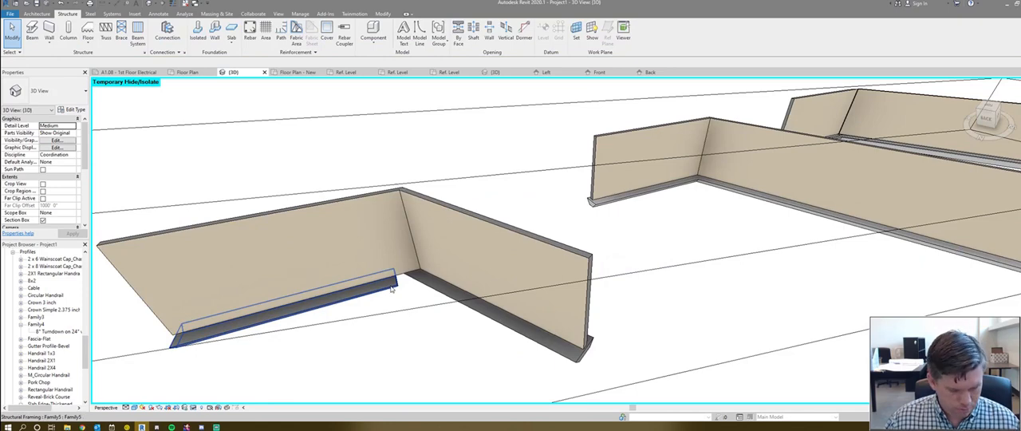
- Select the two footing beams under the L-shaped walls and stretch the shorter-reaching beam's end to the wall corner
left_click(392, 289)
left_click(413, 287)
left_click(381, 292)
middle_click_drag(382, 294, 507, 252, "shift")
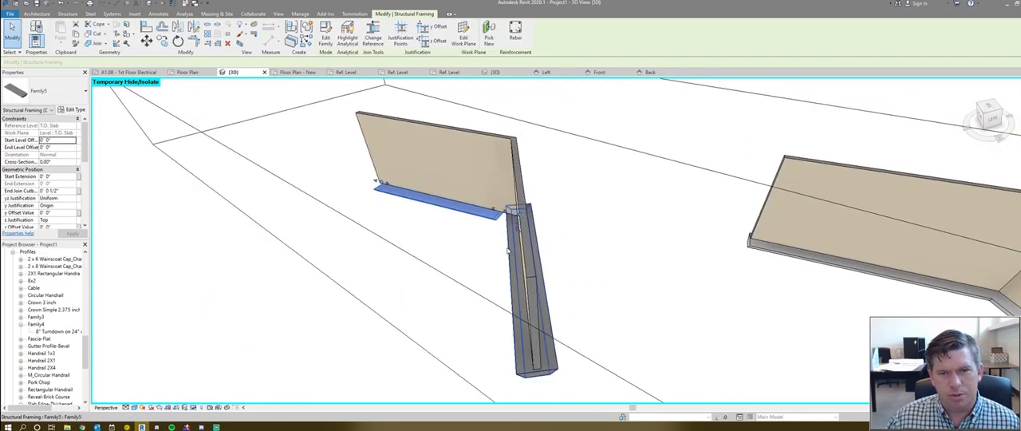
left_click(508, 250, "ctrl")
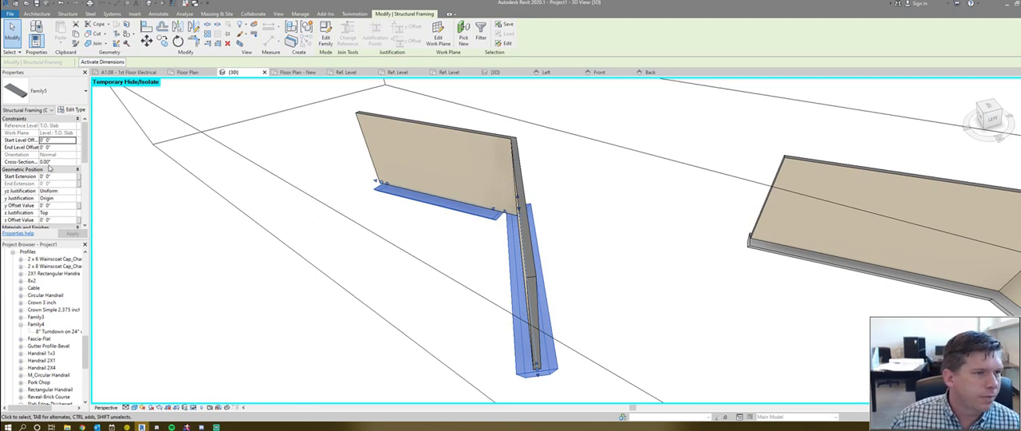
scroll(49, 168, "down", 3)
scroll(56, 190, "up", 2)
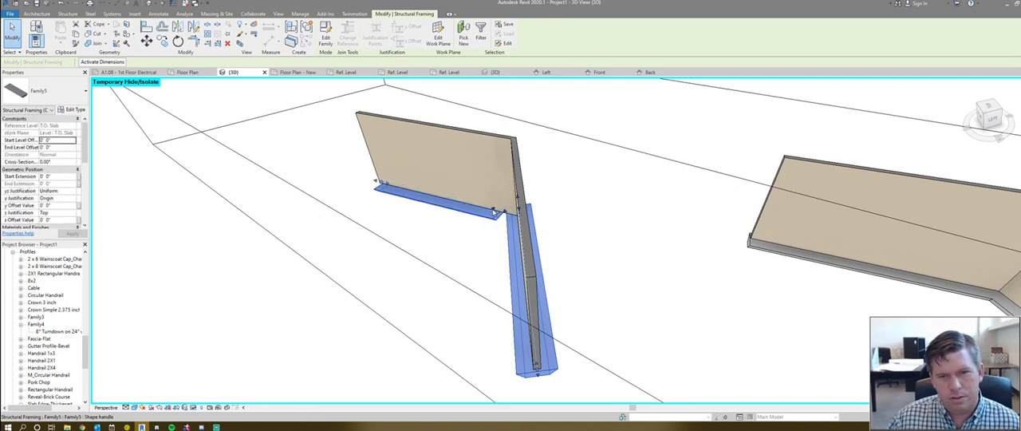
left_click_drag(504, 211, 514, 223)
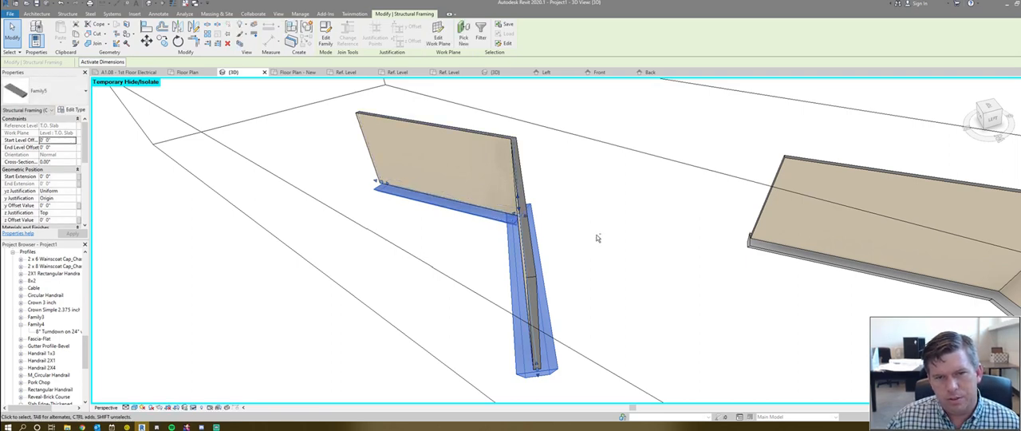
- Examine from several angles how the two footing beams meet at the outside wall corner
middle_click_drag(598, 235, 633, 279, "shift")
middle_click_drag(363, 235, 454, 244, "shift")
scroll(395, 209, "up", 1)
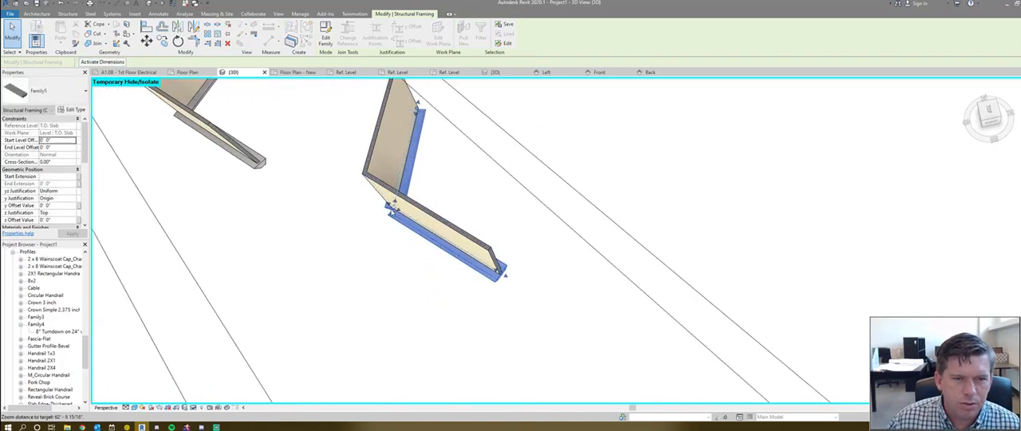
middle_click_drag(393, 209, 412, 199, "shift")
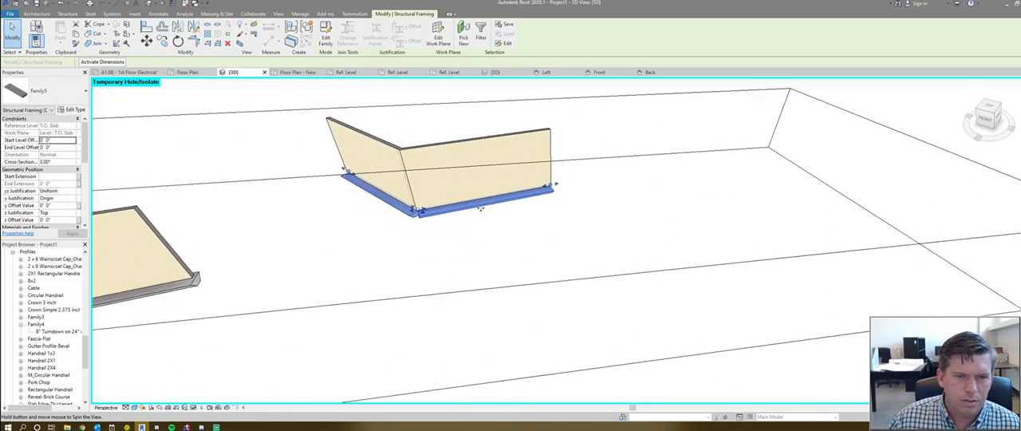
scroll(412, 199, "up", 6)
scroll(412, 196, "down", 8)
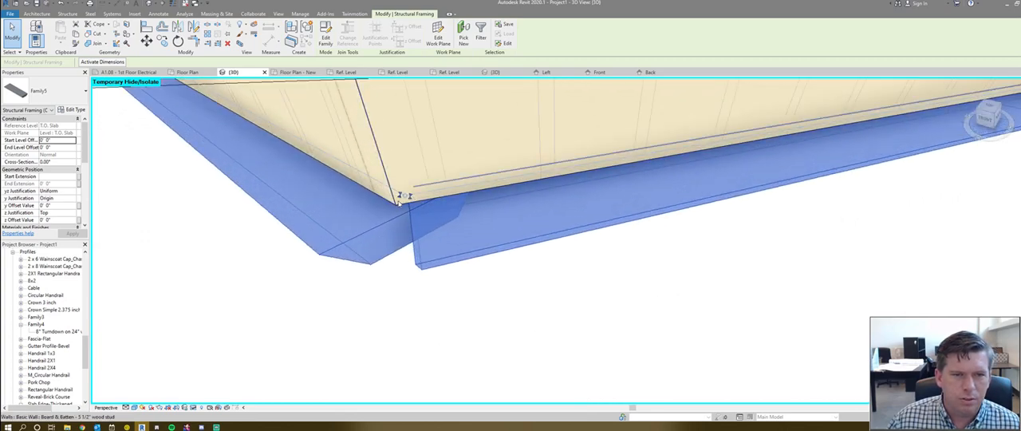
middle_click_drag(425, 232, 464, 208, "shift")
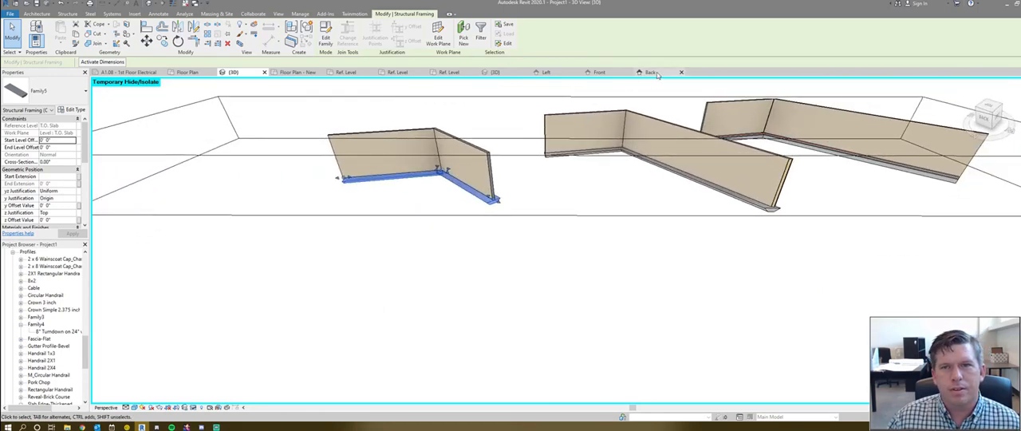
- Return to the Family5 3D view and delete the trapezoidal extrusion
left_click(506, 75)
middle_click_drag(434, 191, 475, 225, "shift")
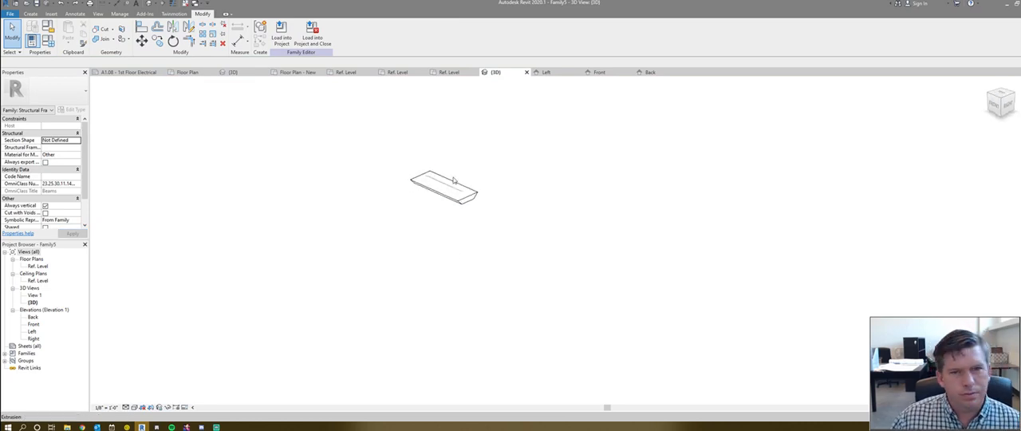
scroll(420, 210, "up", 4)
left_click(448, 232)
scroll(357, 248, "down", 4)
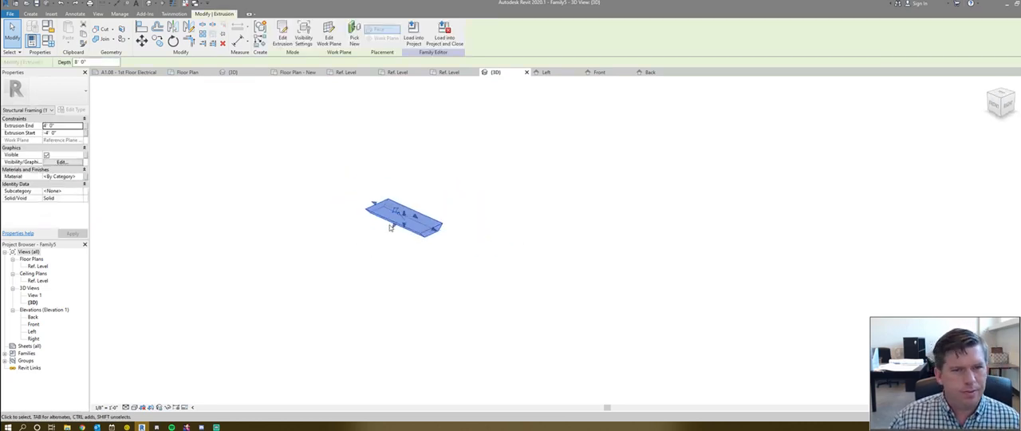
scroll(358, 209, "up", 4)
scroll(355, 241, "down", 3)
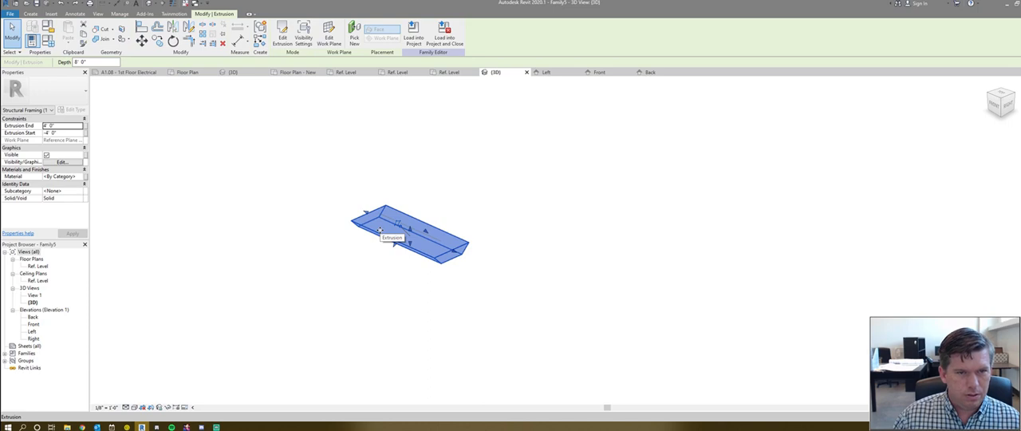
key("Delete")
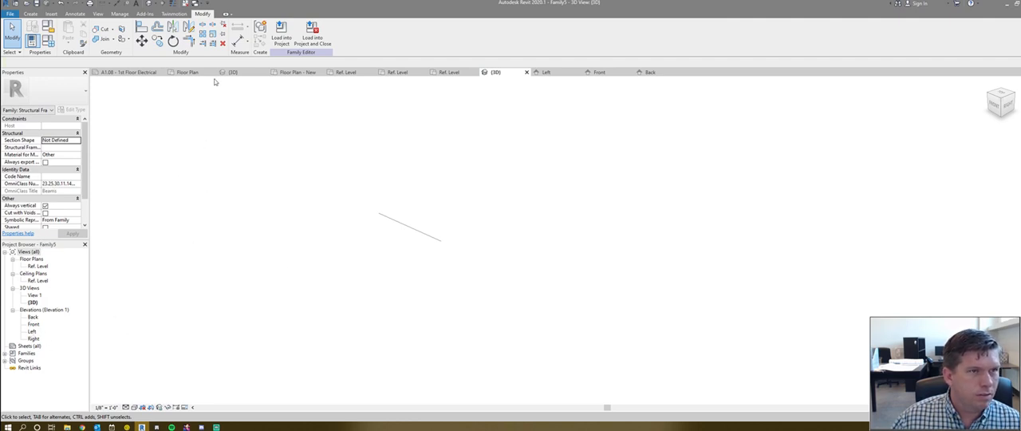
- Start a sweep, switch to the Ref. Level plan, and try picking the existing model line as its path
left_click(32, 14)
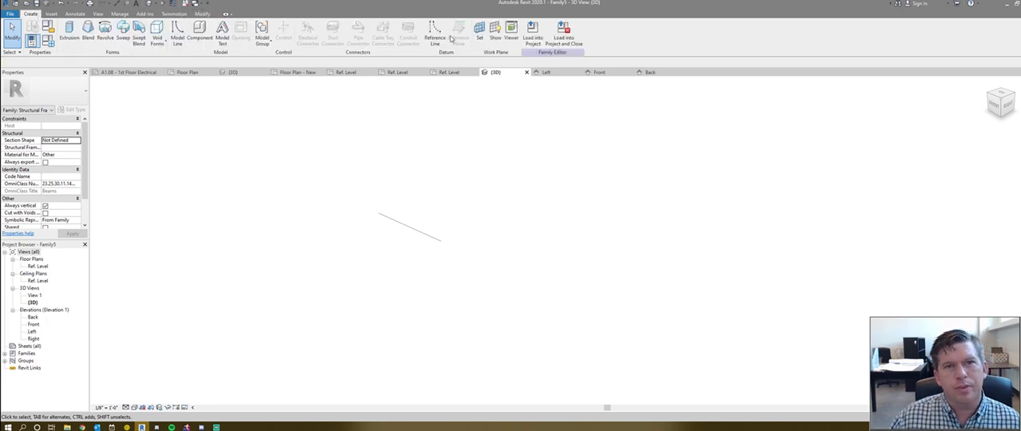
left_click(124, 35)
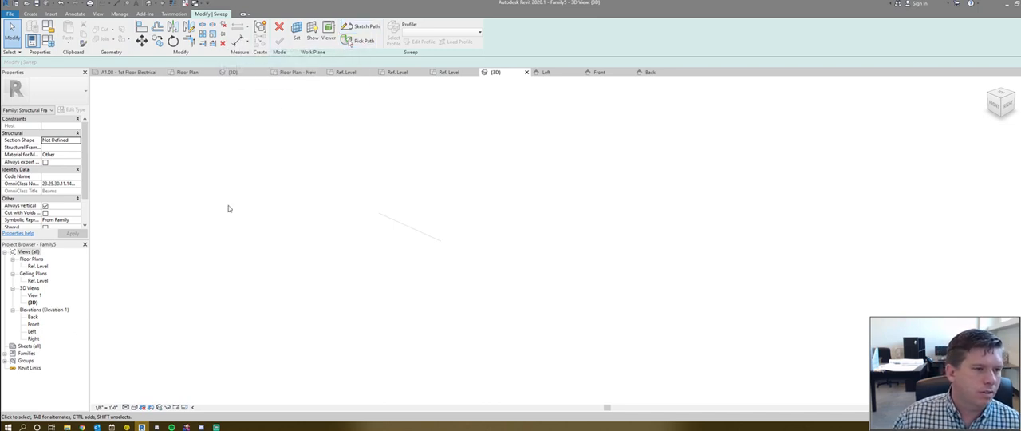
double_click(37, 265)
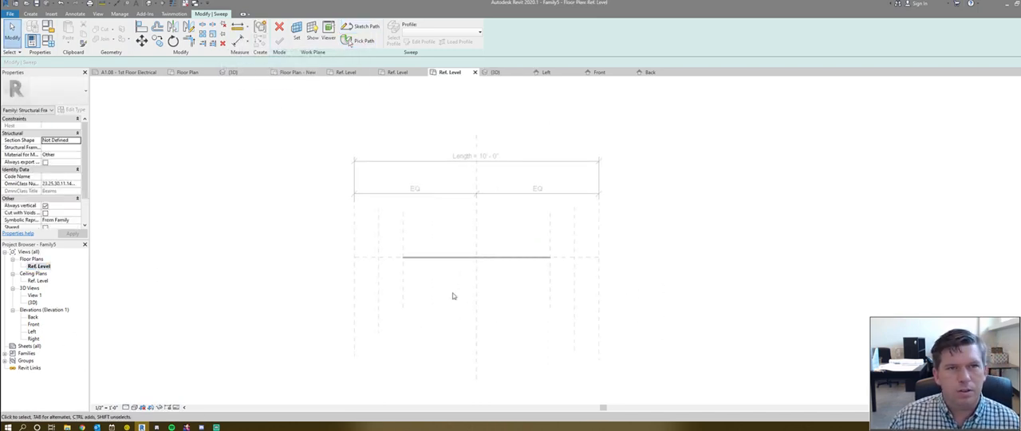
left_click(361, 42)
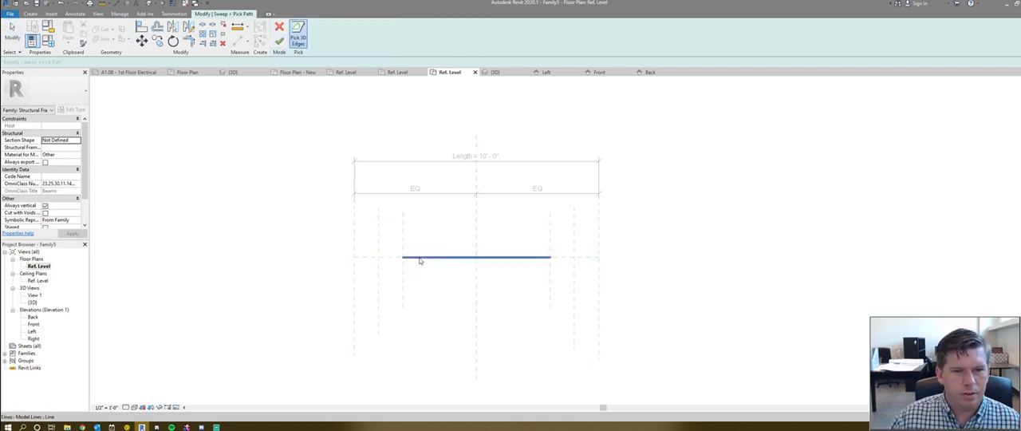
left_click(281, 29)
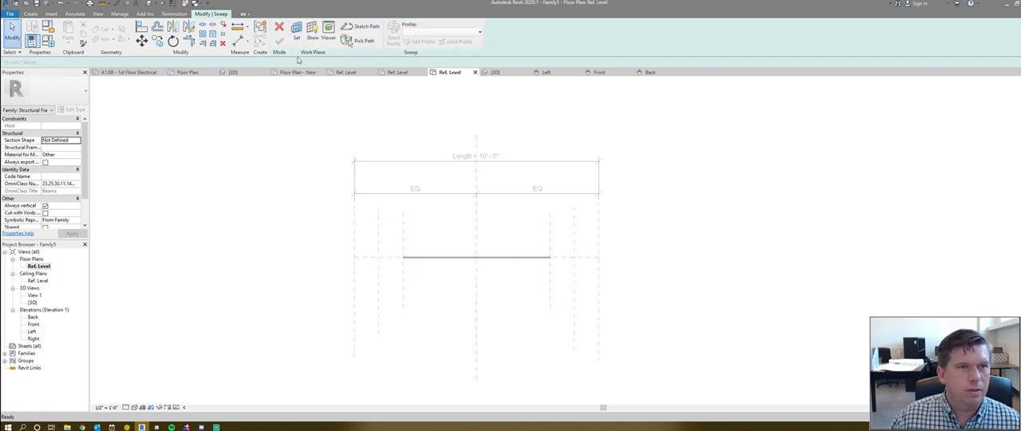
- Sketch the sweep path as a 10' horizontal line between the two outermost vertical reference planes
left_click(362, 30)
scroll(370, 151, "up", 1)
left_click(351, 273)
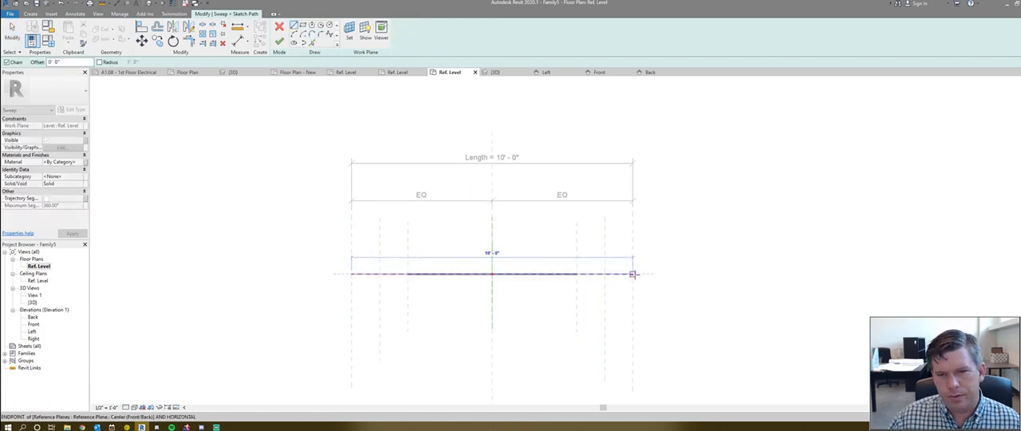
left_click(633, 274)
key("Escape")
key("Escape")
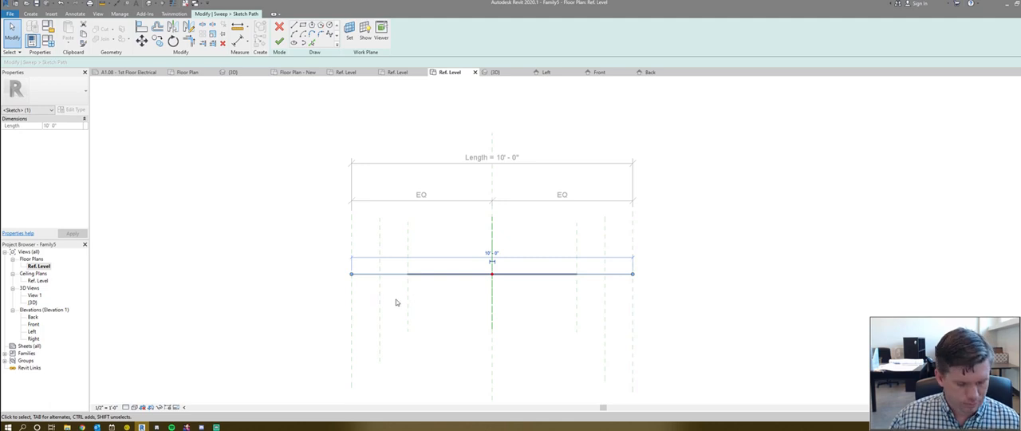
- Align the sweep path line's ends with the outermost reference planes and finish the path sketch
key("l")
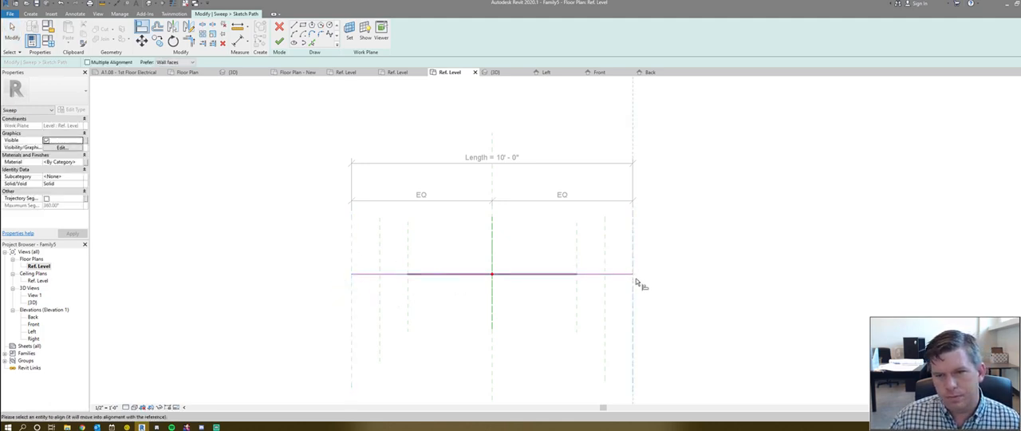
scroll(642, 283, "up", 2)
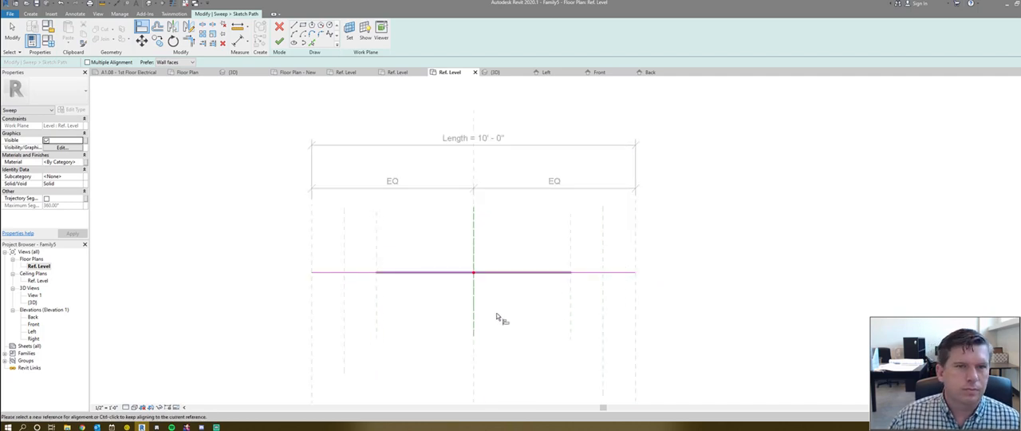
key("f")
key("f")
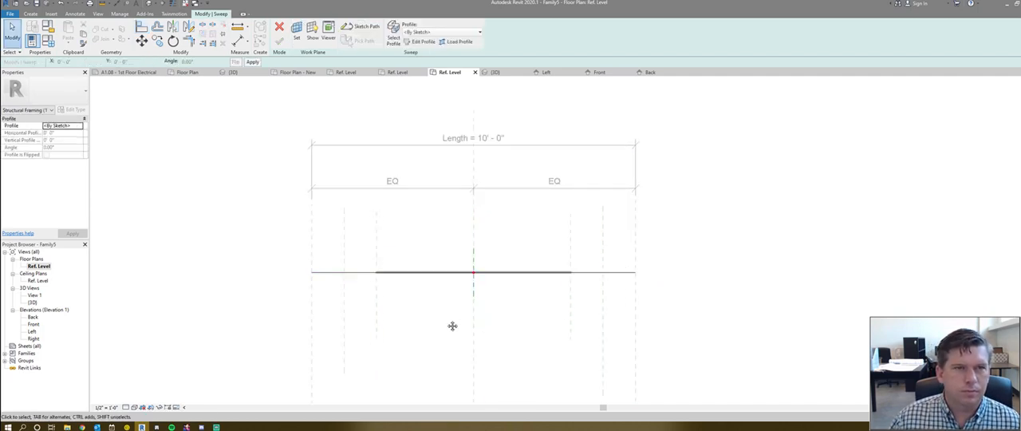
- Switch to the Left elevation and start editing the sweep's profile as a sketch
middle_click_drag(452, 326, 417, 234)
key("ctrl+Tab")
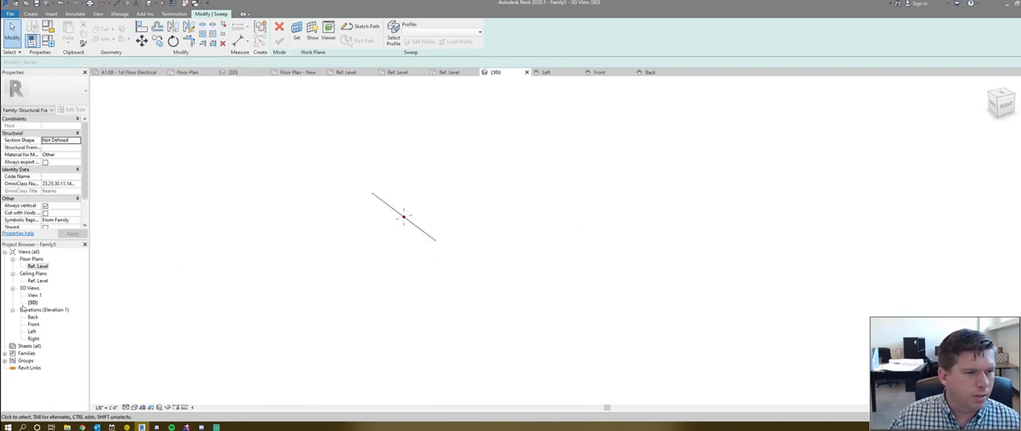
double_click(33, 331)
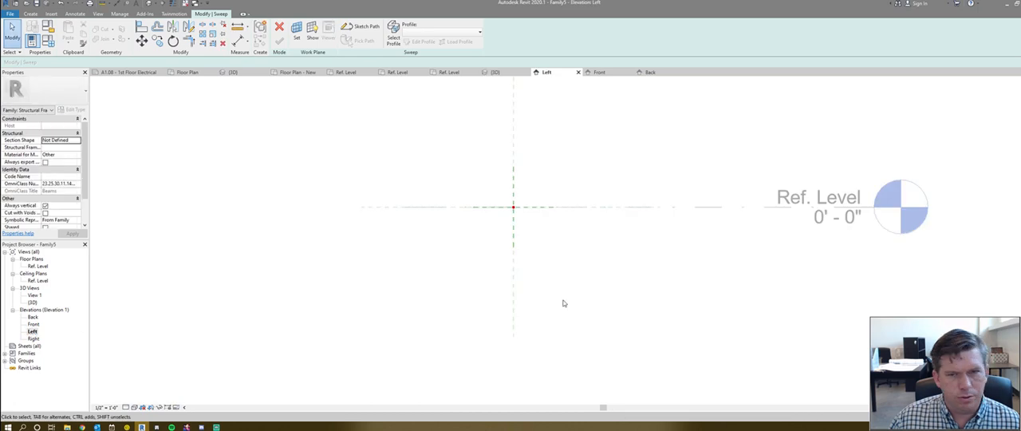
scroll(463, 265, "up", 1)
middle_click_drag(461, 264, 397, 258)
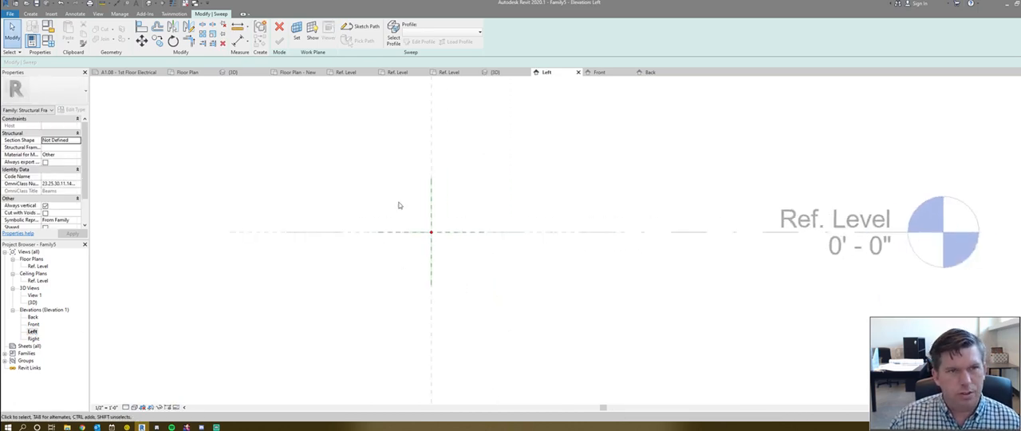
scroll(400, 248, "down", 2)
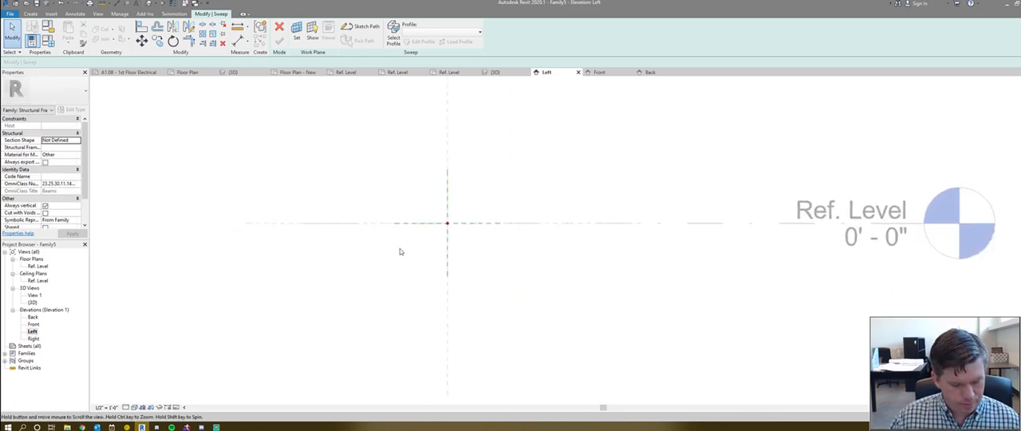
left_click(394, 36)
left_click(423, 42)
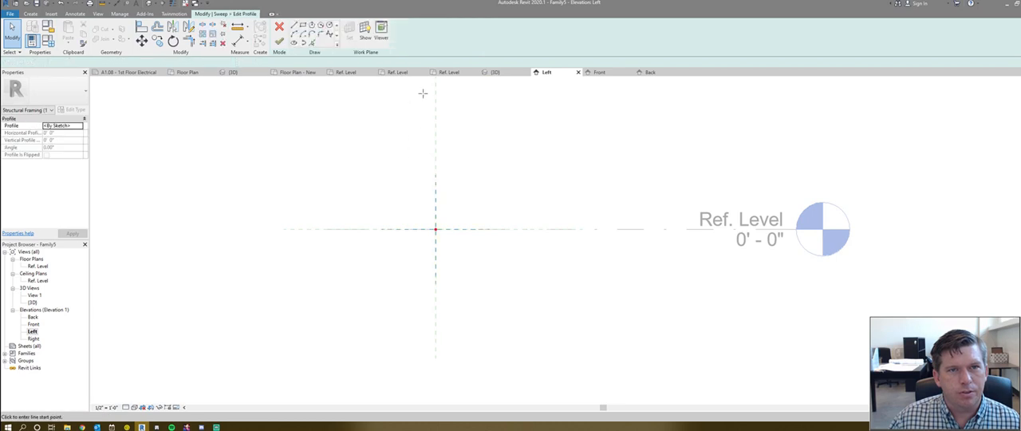
- Sketch a rectangular profile about 1'-3" by 1'-1" around the path's centre point and finish the sweep
left_click(303, 26)
scroll(406, 207, "up", 1)
left_click(402, 205)
left_click(479, 272)
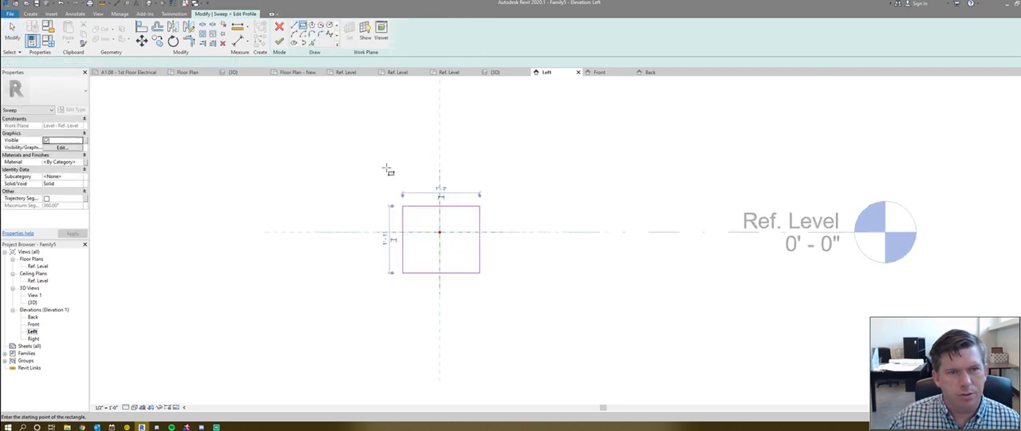
left_click(279, 42)
left_click(279, 41)
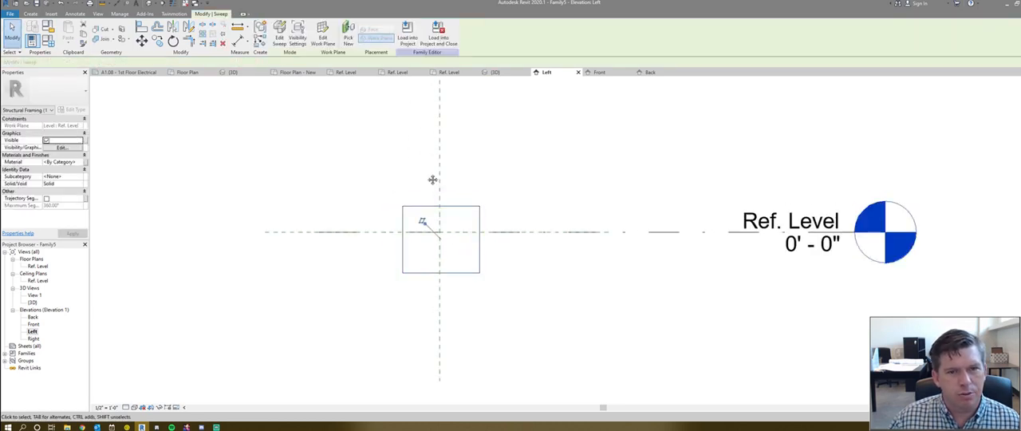
scroll(332, 126, "down", 2)
scroll(336, 170, "up", 2)
left_click(336, 172)
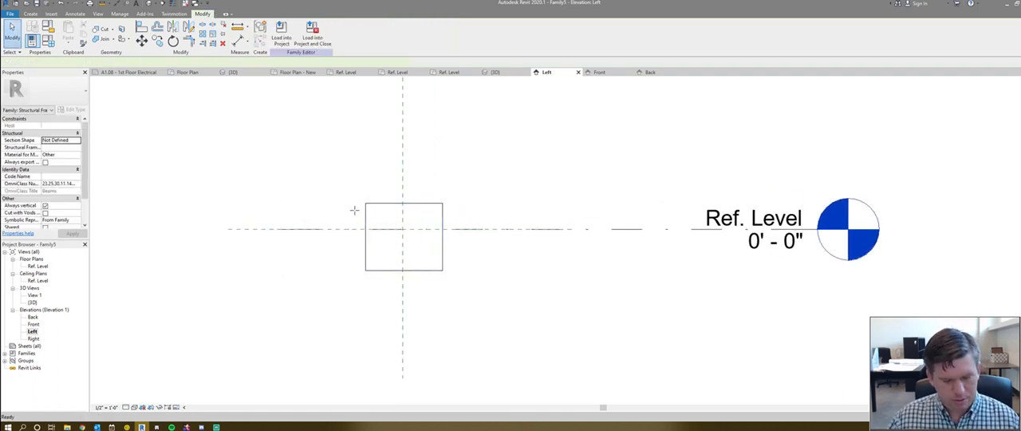
- Draw reference planes on both sides of the rectangular sweep, and delete the slanted one on its left
key("r")
key("p")
left_click(344, 177)
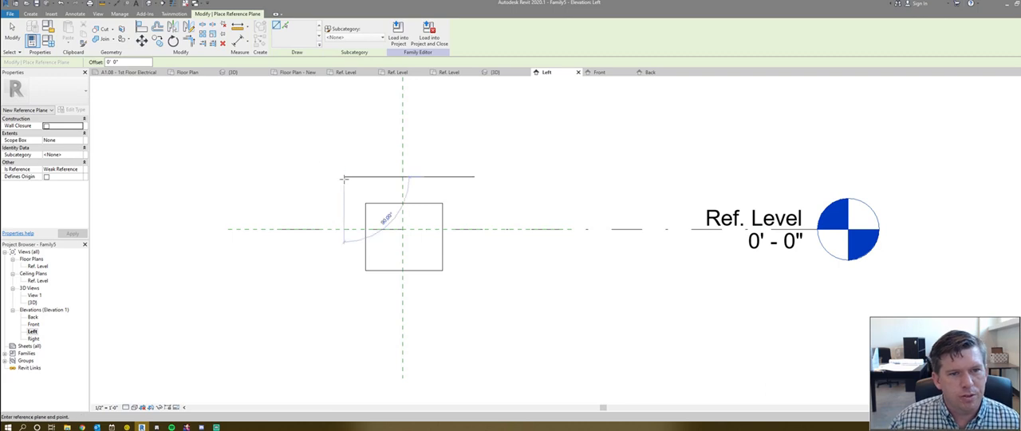
left_click(348, 311)
left_click(459, 170)
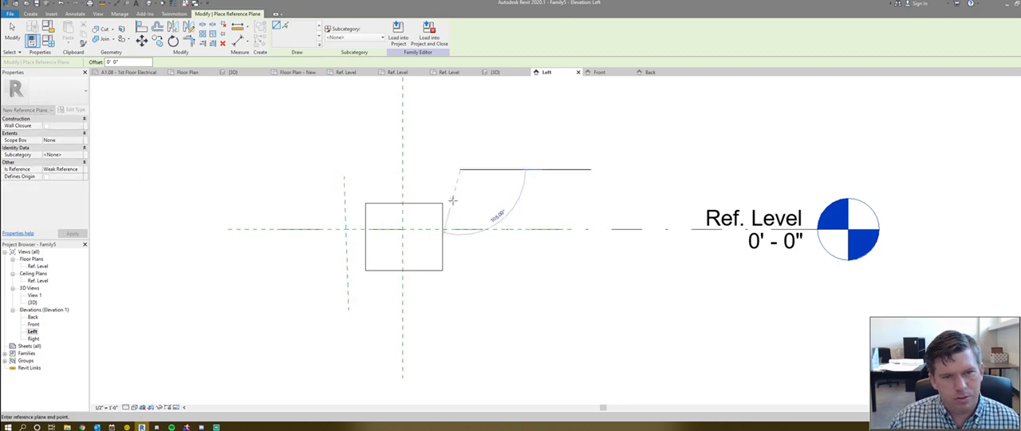
left_click(460, 315)
key("Escape")
left_click(348, 285)
key("Delete")
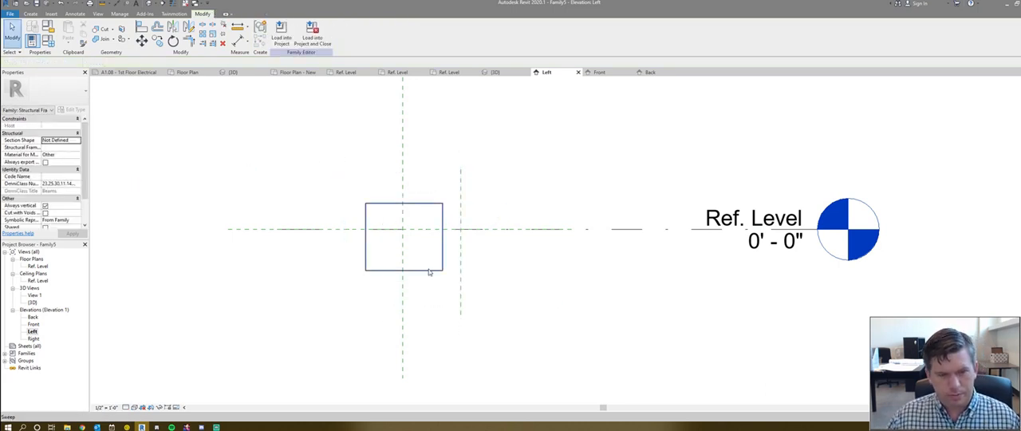
- Draw a vertical reference plane left of the sweep and two horizontal ones, just below Ref. Level and below the rectangle
key("r")
key("p")
left_click(345, 164)
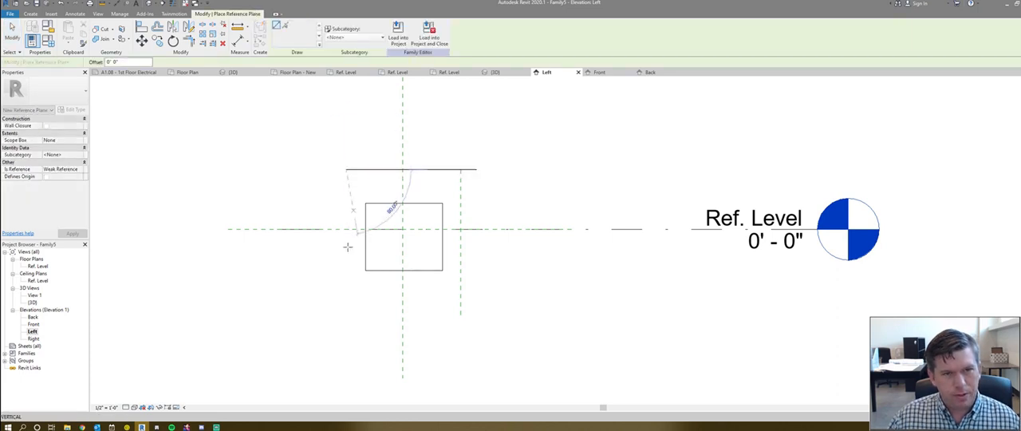
left_click(345, 306)
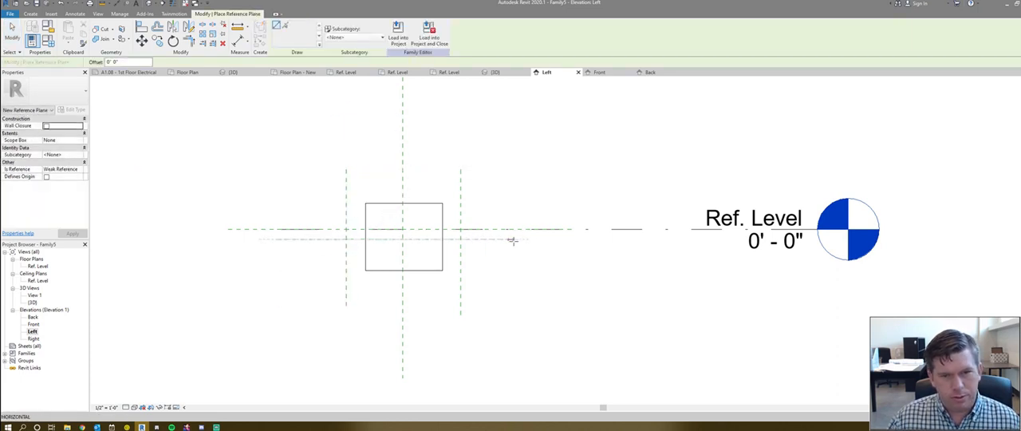
left_click(527, 277)
left_click(279, 276)
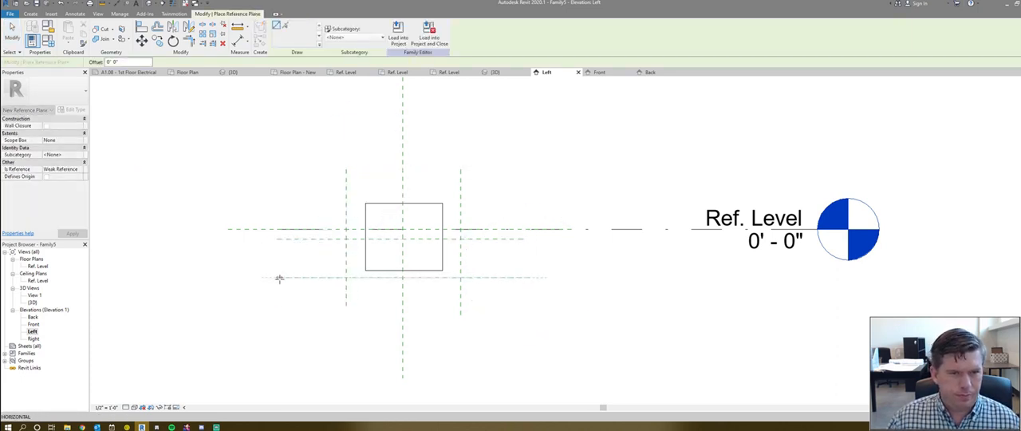
- Draw two more vertical reference planes, one outside each existing side plane
left_click(308, 165)
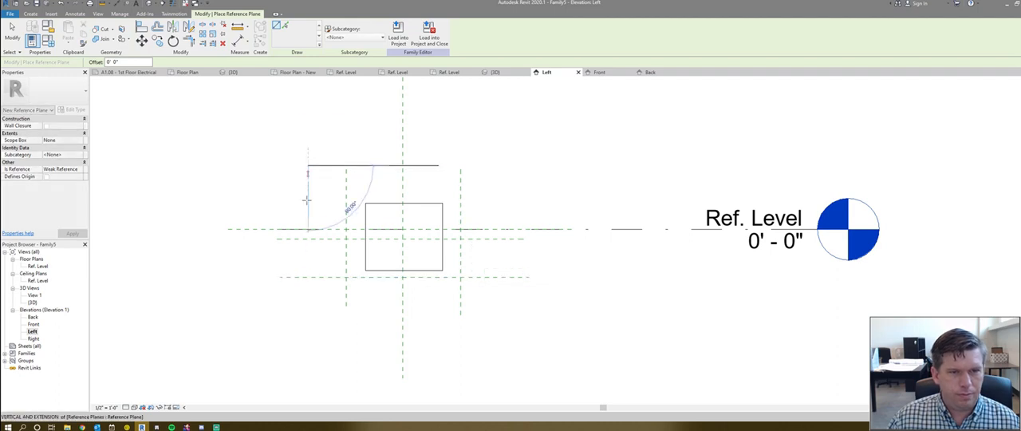
left_click(308, 311)
left_click(496, 169)
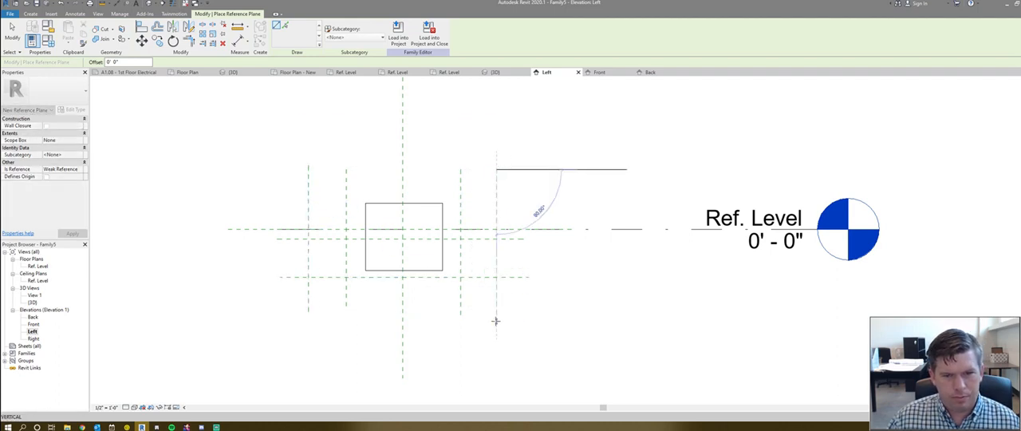
left_click(495, 321)
key("Escape")
key("Escape")
- Dimension the spacing between the four vertical side reference planes in one aligned string above the sweep
key("d")
key("i")
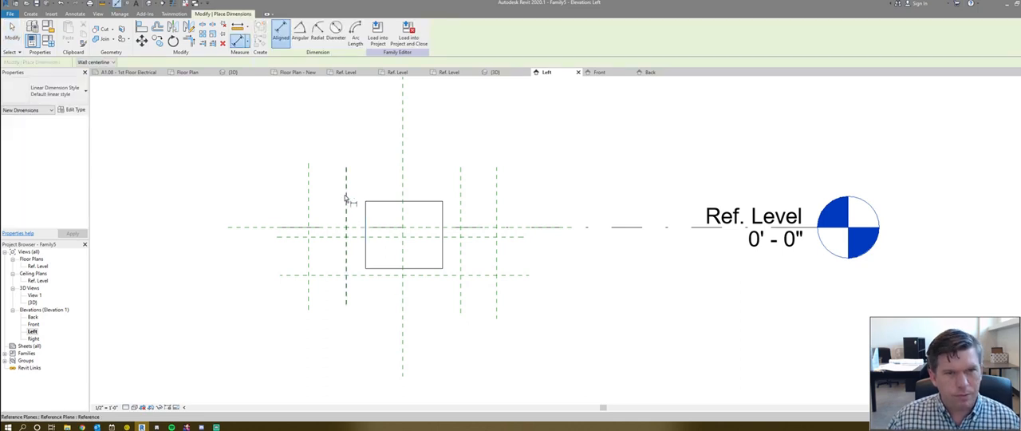
left_click(346, 197)
left_click(460, 186)
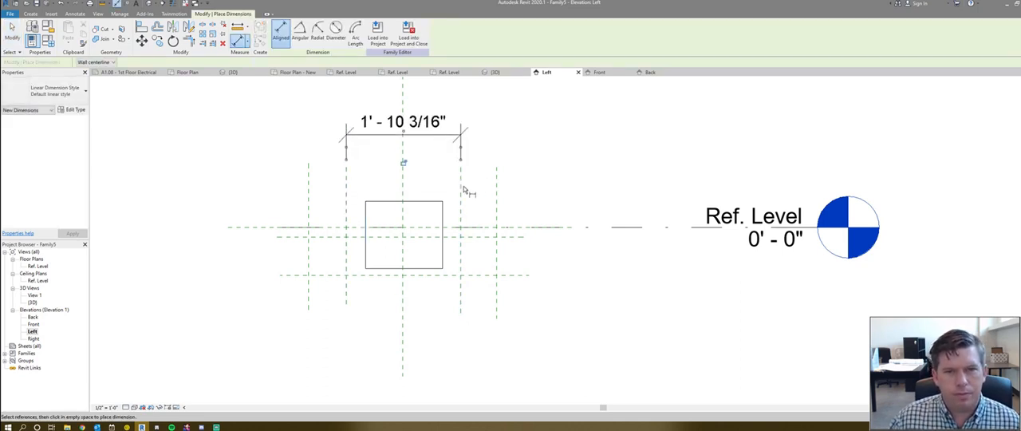
left_click(496, 185)
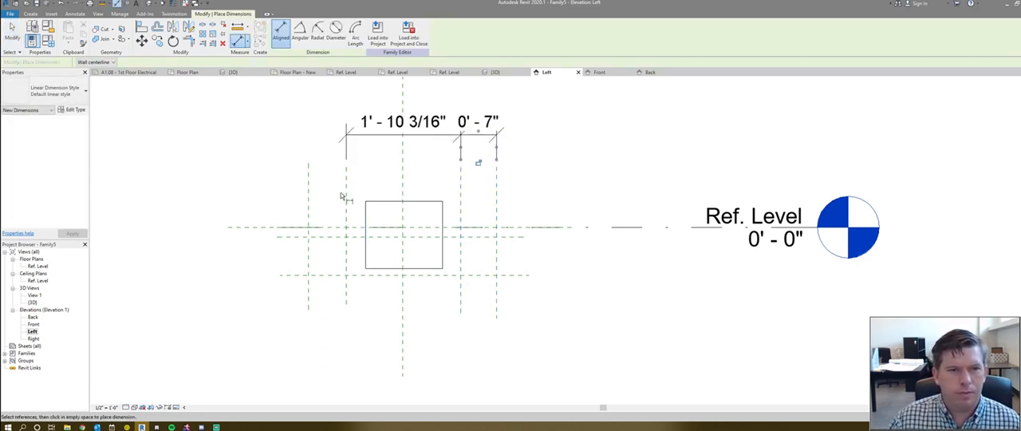
left_click(309, 191)
left_click(288, 141)
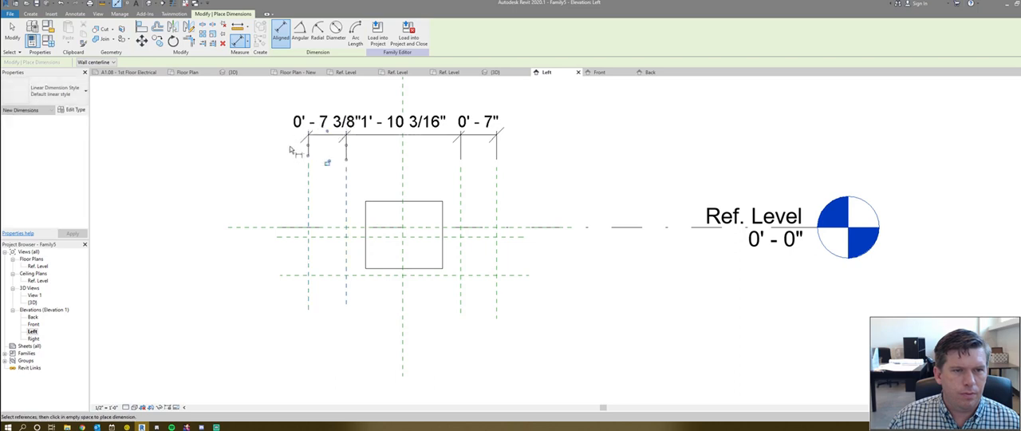
- Dimension from Ref. Level to the upper horizontal reference plane, and from that plane to the lower one
left_click(244, 228)
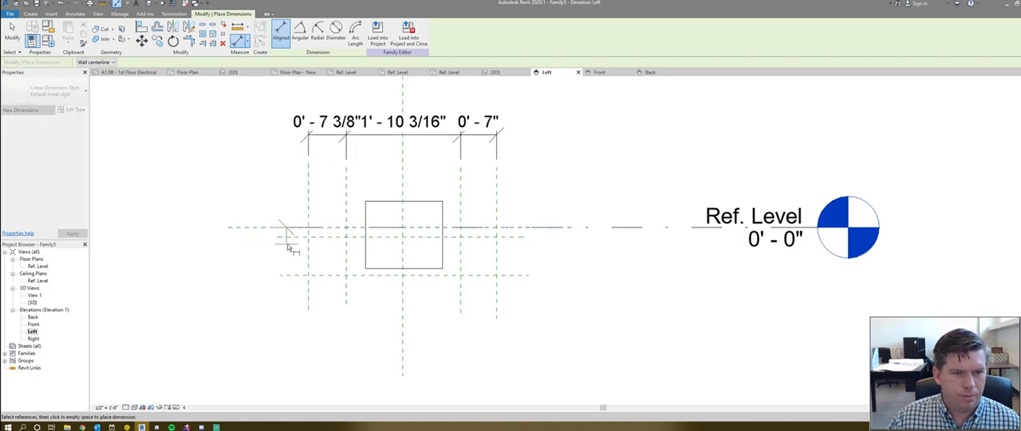
left_click(291, 238)
left_click(209, 233)
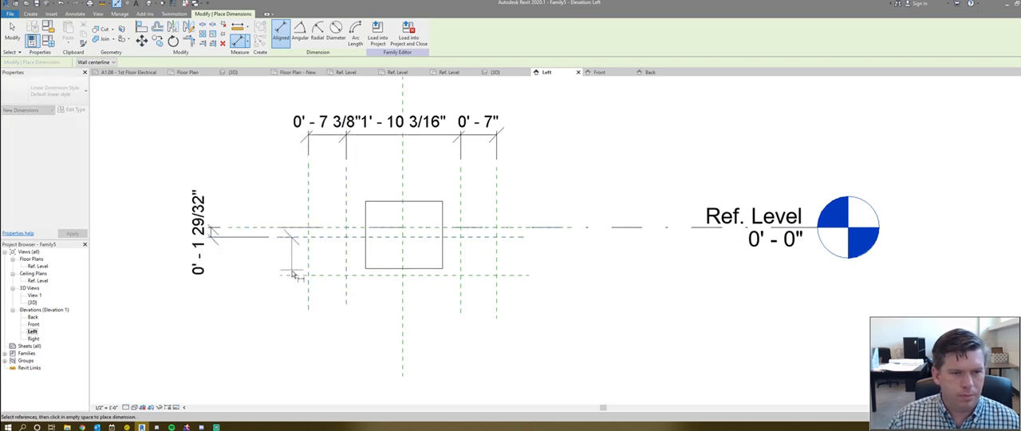
left_click(293, 276)
left_click(164, 264)
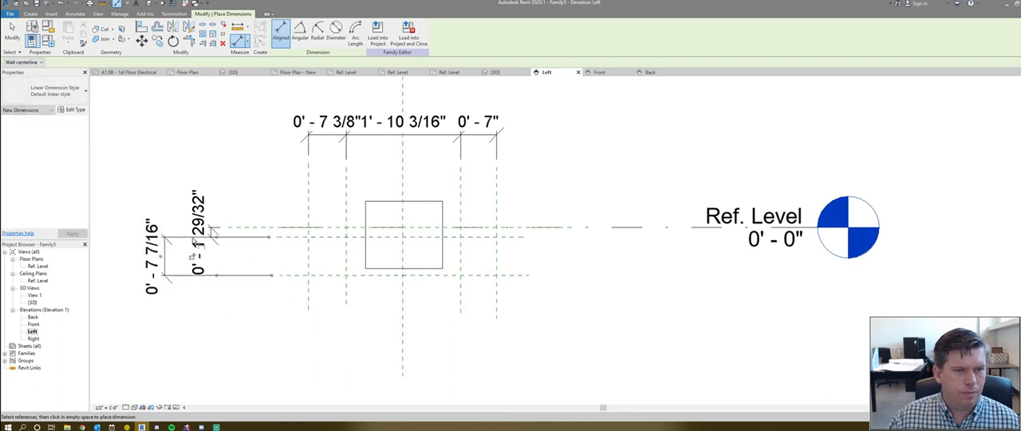
key("Escape")
key("Escape")
- Label the upper vertical dimension Slab Thickness and the lower one Footing Thickness
left_click(212, 231)
left_click(311, 32)
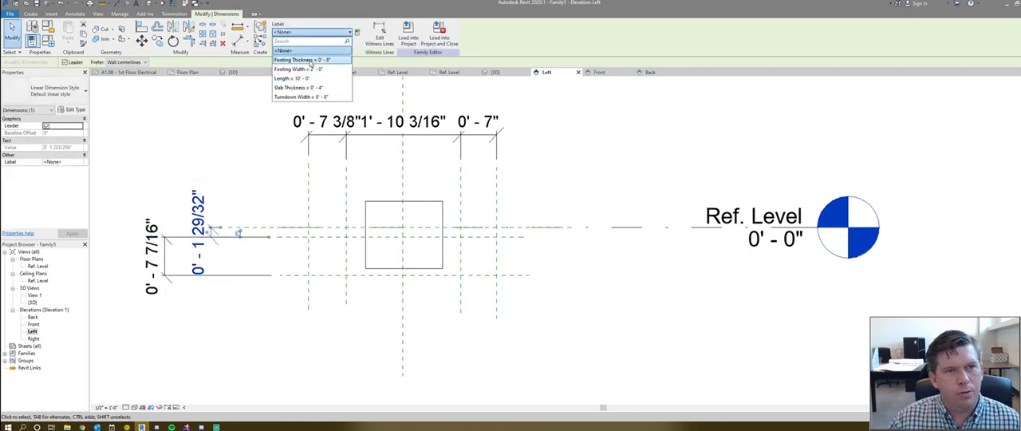
left_click(307, 88)
left_click(158, 259)
left_click(313, 32)
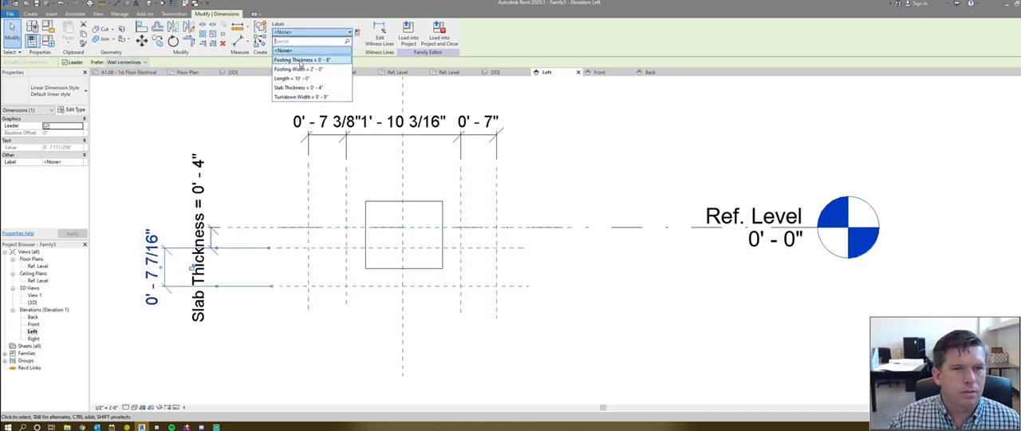
left_click(302, 59)
- Label both outer horizontal dimensions Turndown Width and the middle one Footing Width
left_click(337, 137)
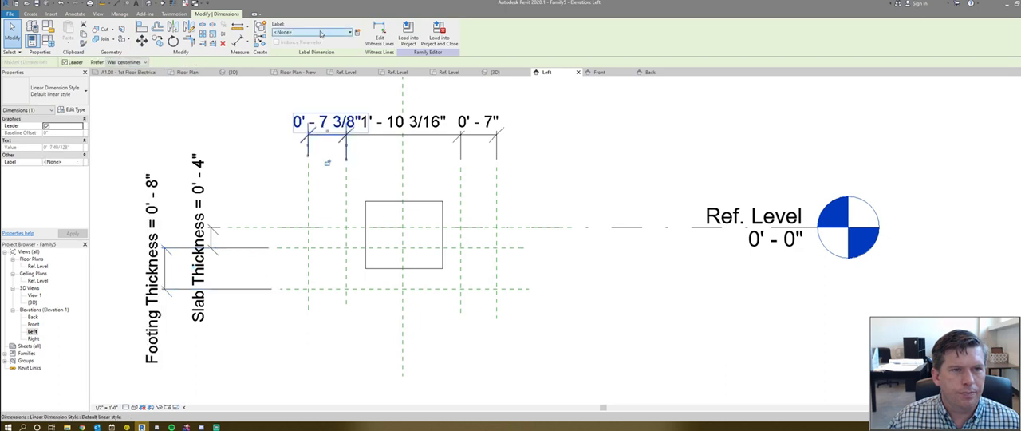
left_click(487, 140, "ctrl")
left_click(312, 31)
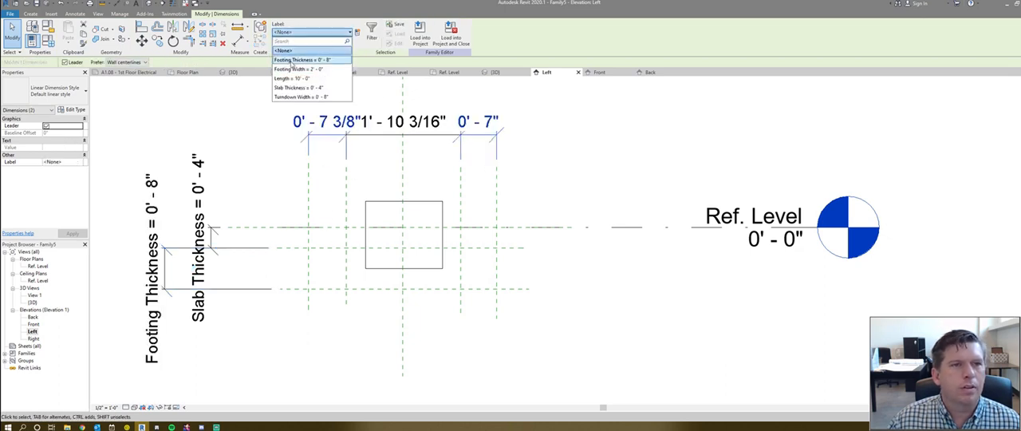
left_click(302, 96)
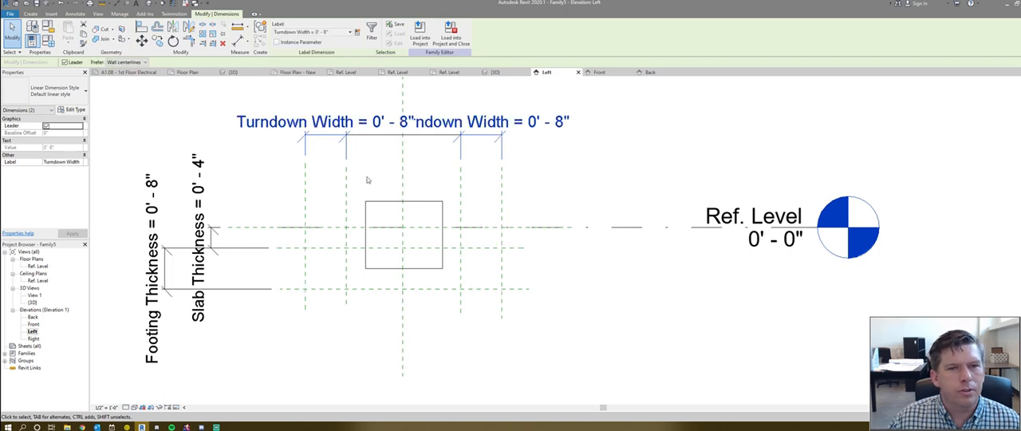
left_click(374, 136)
left_click(307, 32)
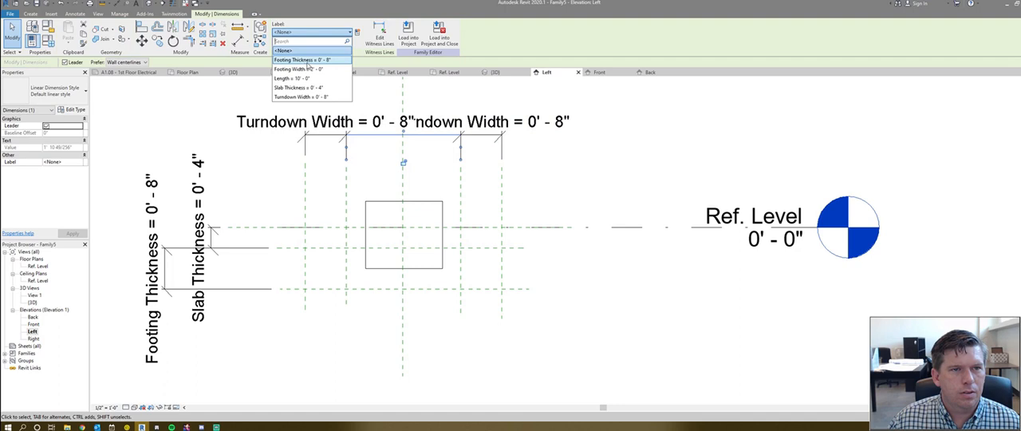
left_click(302, 97)
left_click(392, 257)
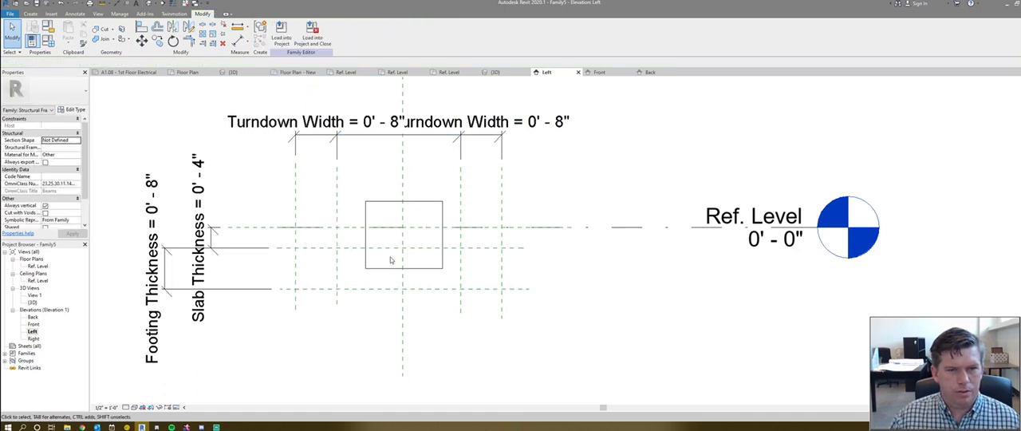
- Open the sweep's profile sketch for editing and delete the rectangle's four lines
double_click(369, 205)
double_click(373, 204)
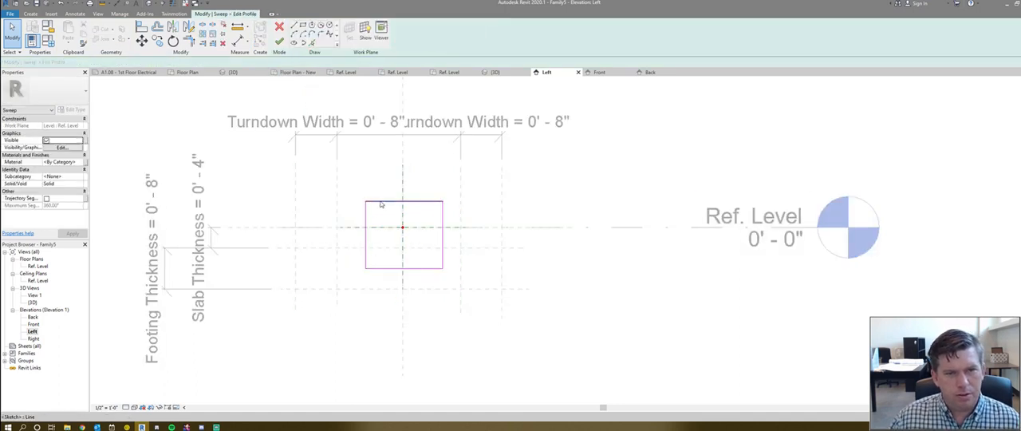
left_click(376, 204)
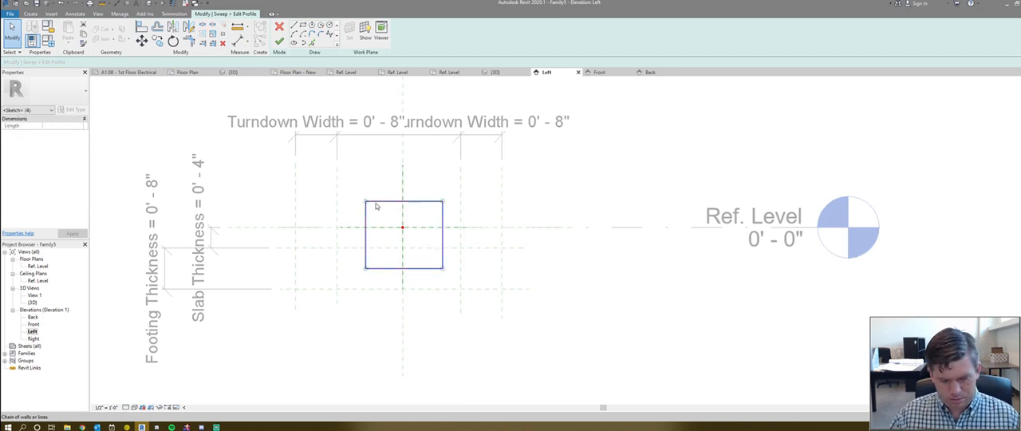
key("Delete")
- Sketch a closed trapezoid profile with its long edge on the upper reference plane and its short edge on the lower one, between the vertical planes
key("l")
key("i")
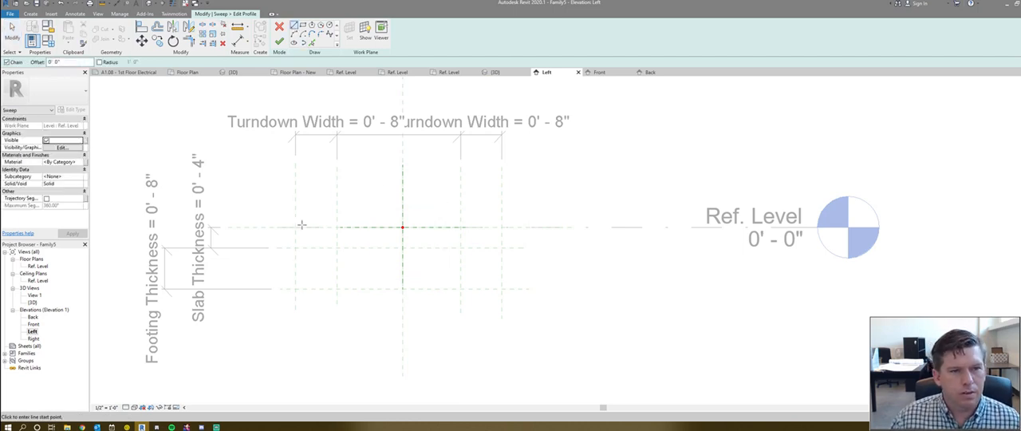
left_click(295, 229)
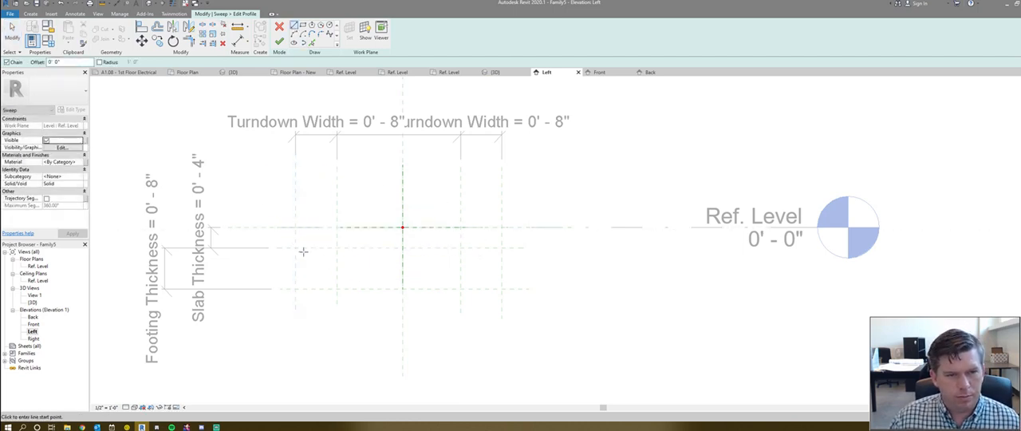
left_click(295, 248)
left_click(502, 248)
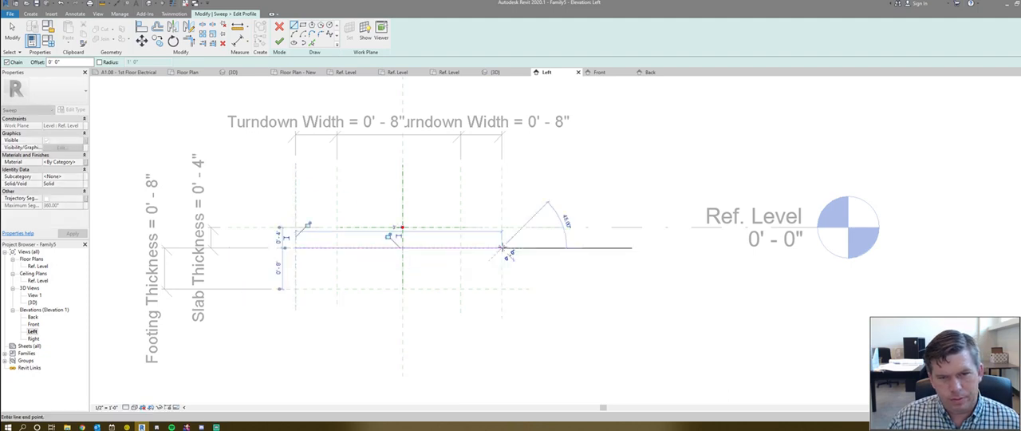
left_click(460, 289)
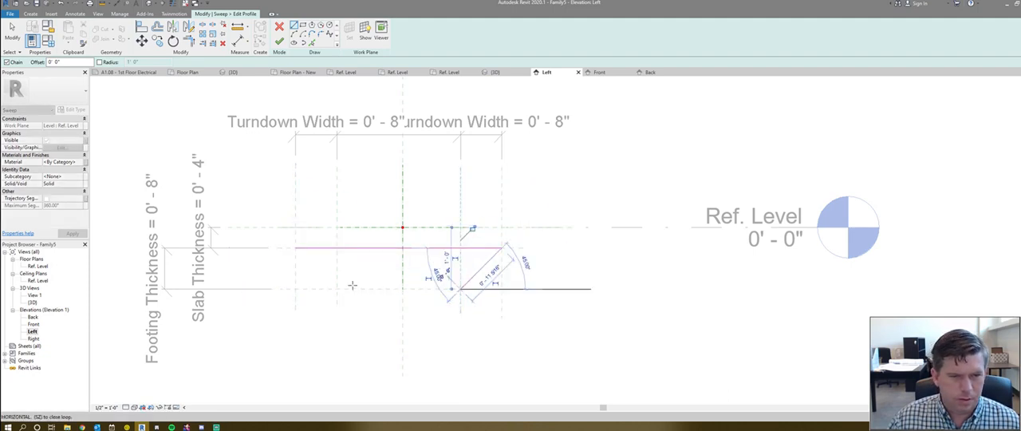
left_click(336, 289)
left_click(295, 248)
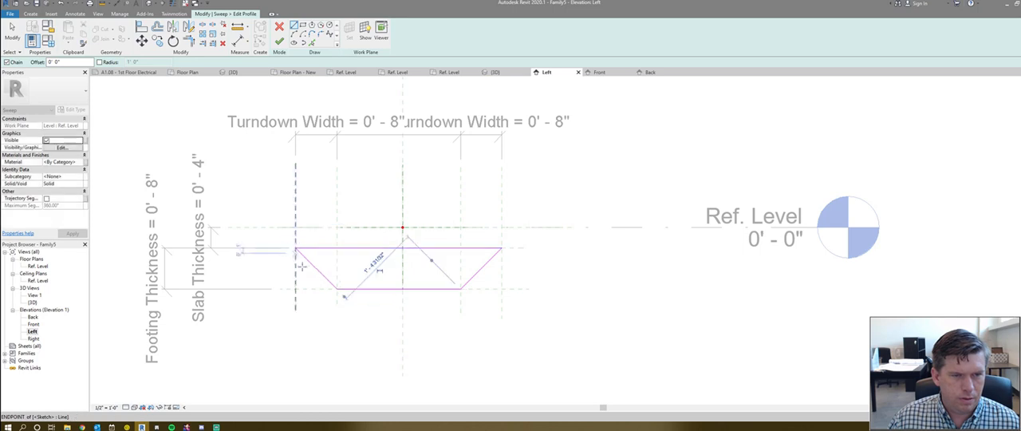
key("Escape")
key("Escape")
- Finish the trapezoidal profile sketch and the sweep edit
key("f")
key("f")
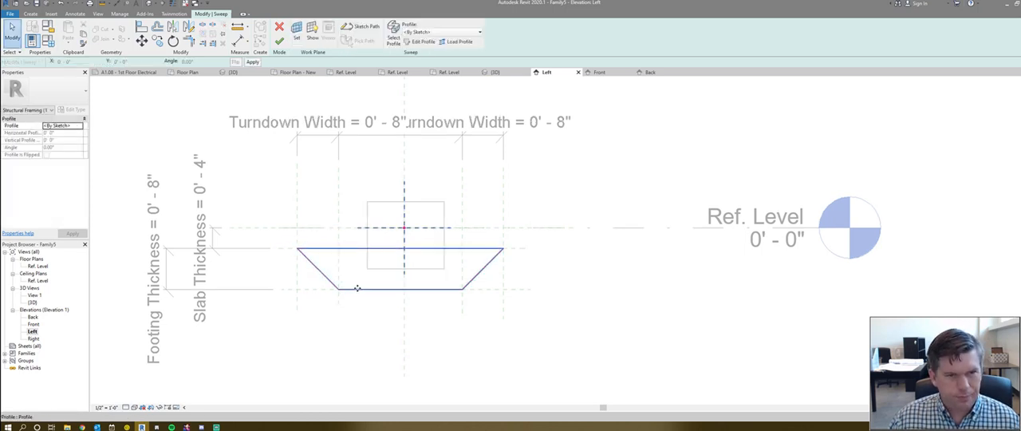
key("f")
key("f")
- Test the profile by shifting the outer left reference plane slightly inward, and undo the move
left_click(295, 305)
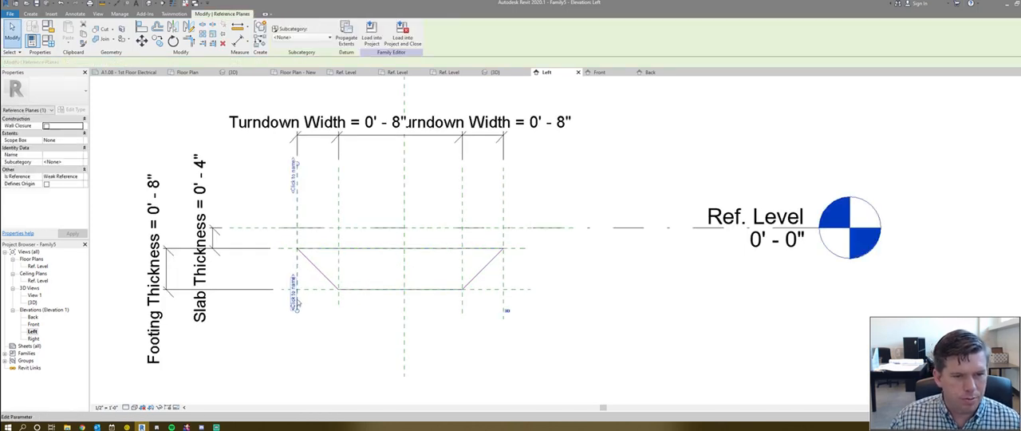
left_click_drag(281, 243, 300, 244)
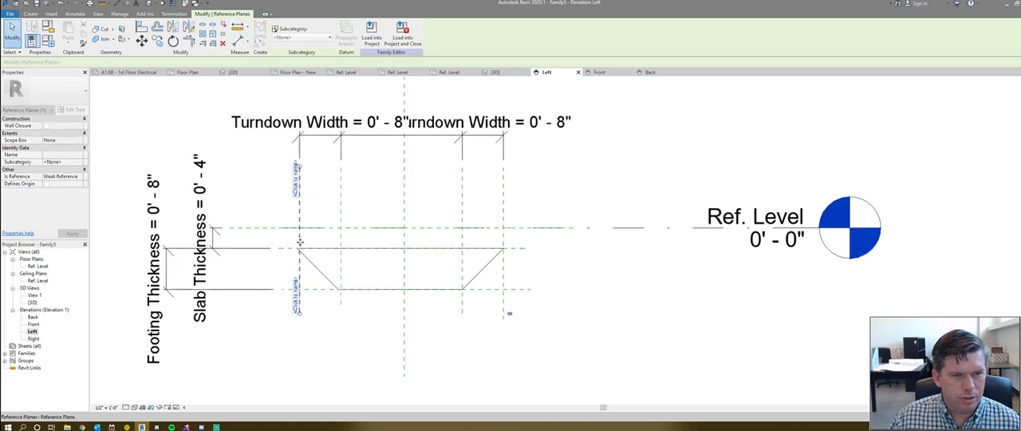
key("ctrl+z")
- Reopen the sweep's profile sketch and try to align its left sloped line with the outer left reference plane
double_click(314, 268)
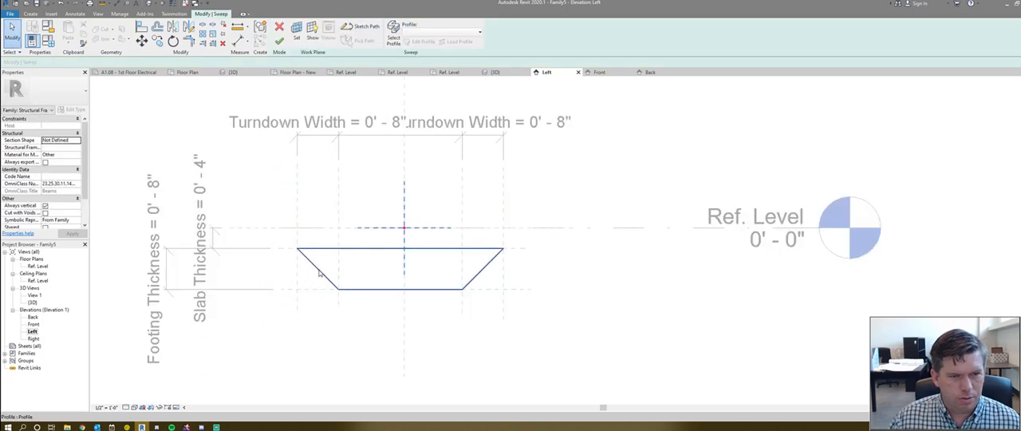
double_click(321, 274)
key("l")
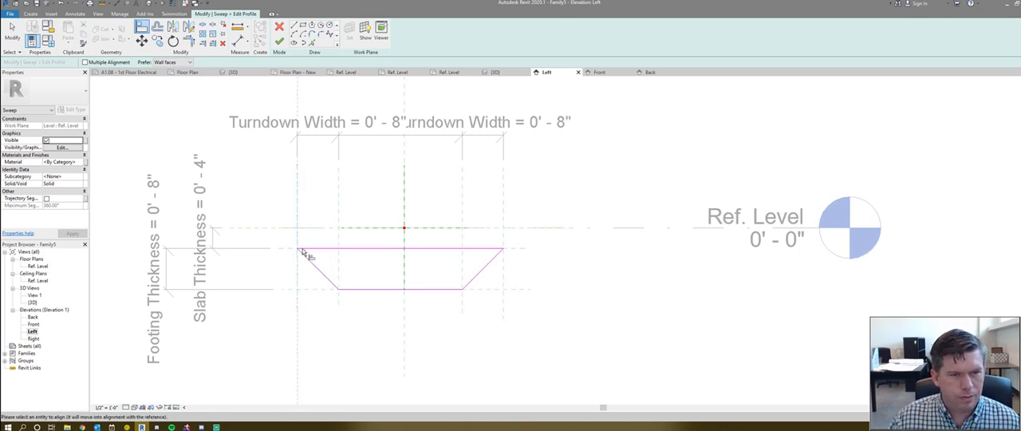
left_click(323, 276)
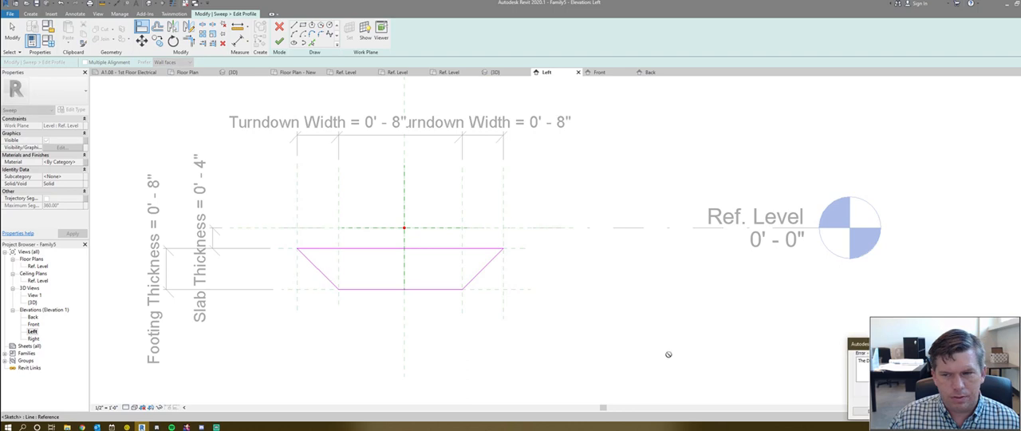
key("Escape")
key("Escape")
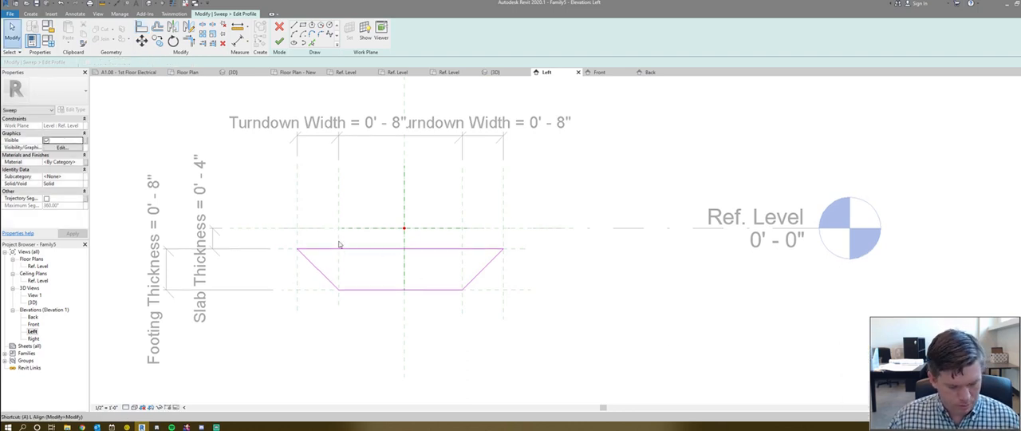
- Align and lock the profile's corners and horizontal lines to their reference planes, and finish the profile and the sweep
key("l")
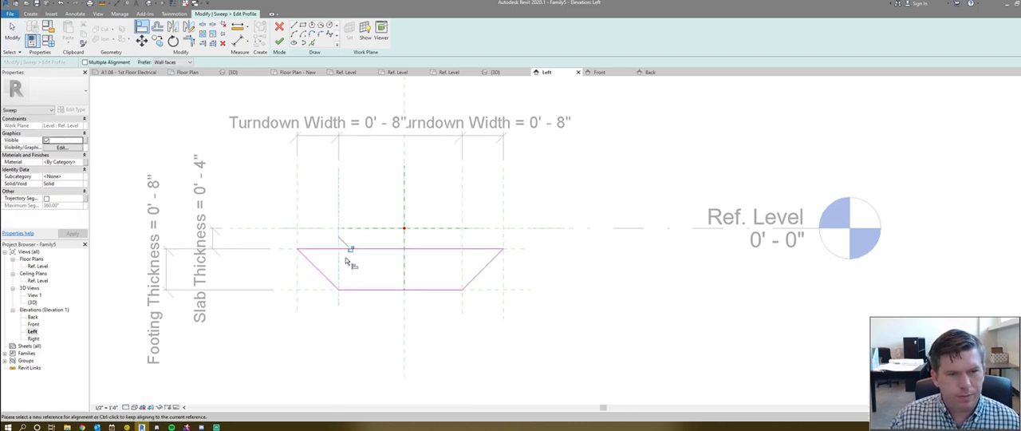
left_click(356, 290)
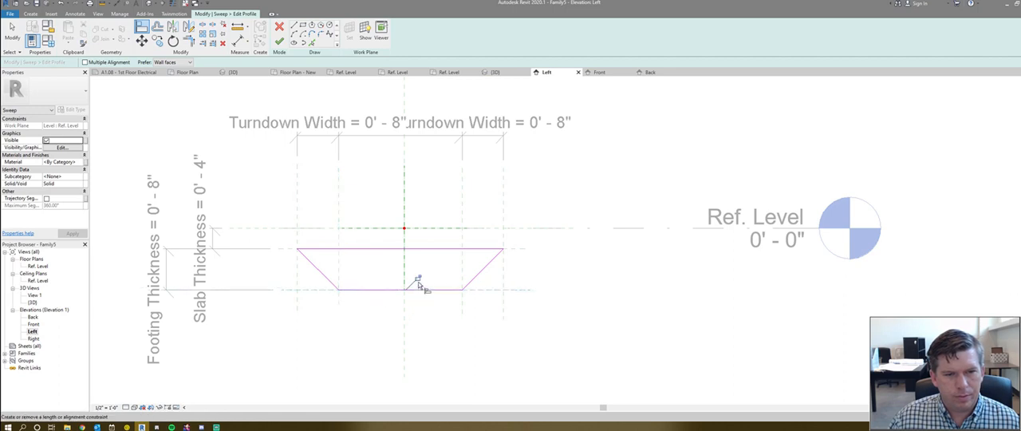
left_click(480, 248)
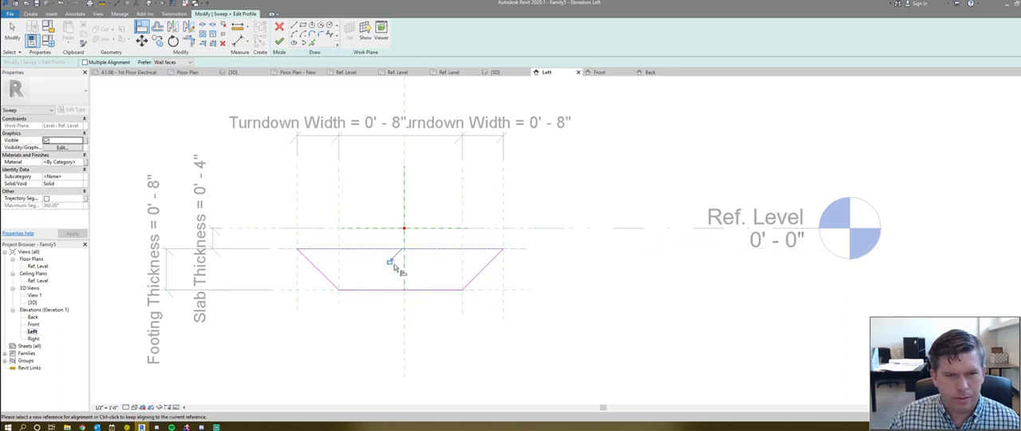
left_click(391, 260)
left_click(504, 237)
left_click(504, 252)
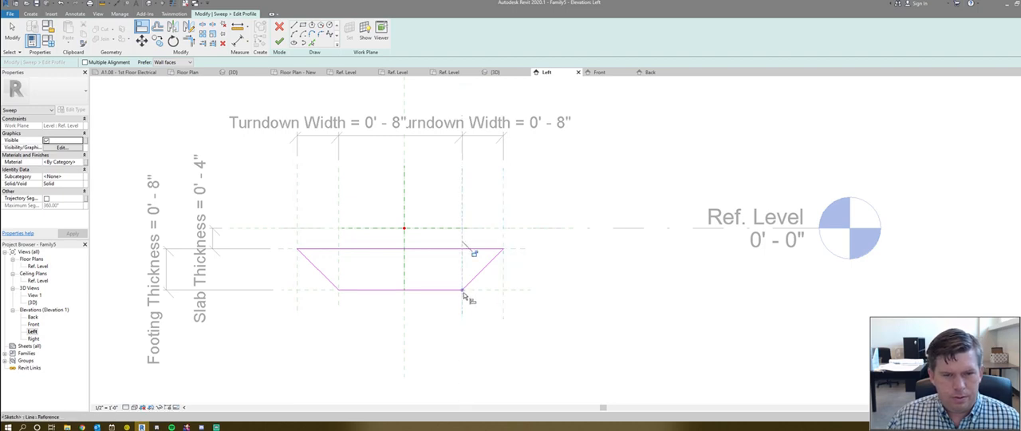
key("Escape")
key("Escape")
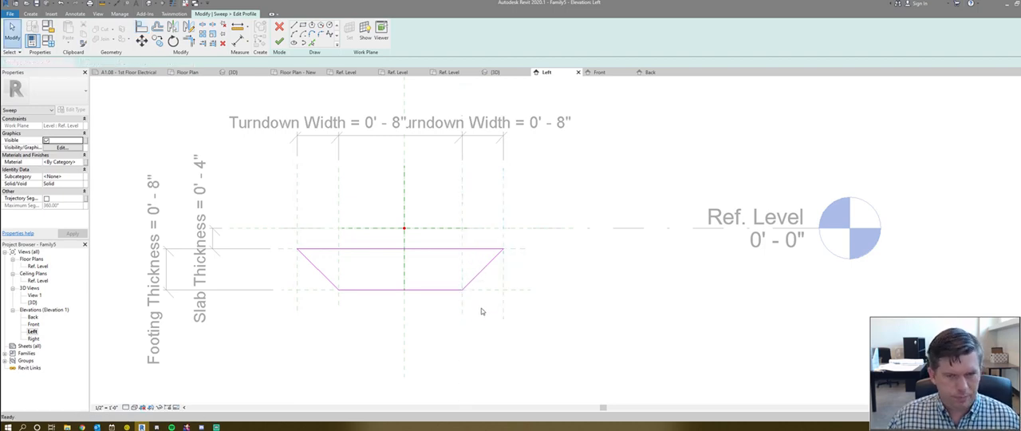
key("f")
key("f")
- Move the lowest reference plane down to a Footing Thickness of 0' - 9" and try shifting the inner right reference plane
left_click(491, 289)
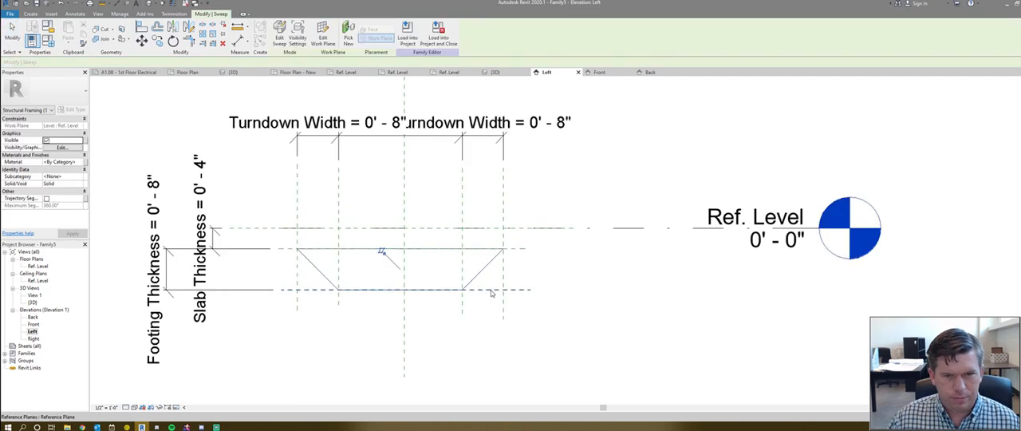
left_click_drag(490, 311, 503, 313)
left_click(462, 310)
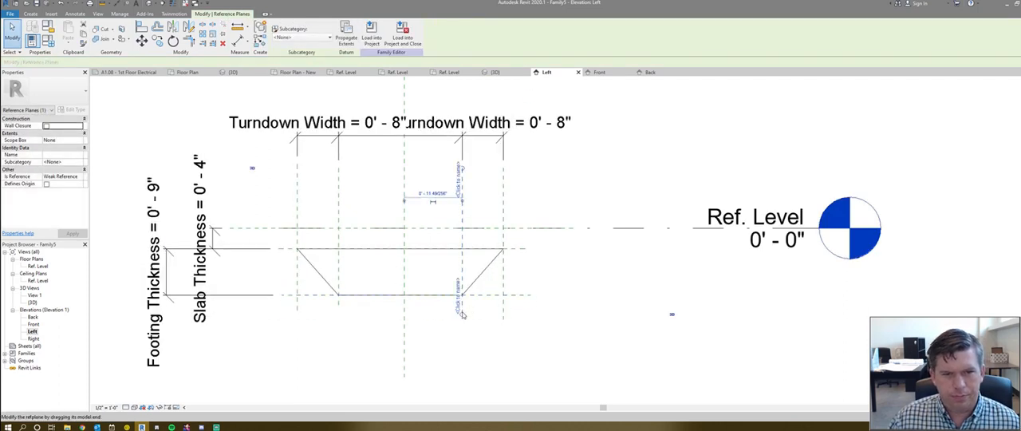
left_click(461, 309)
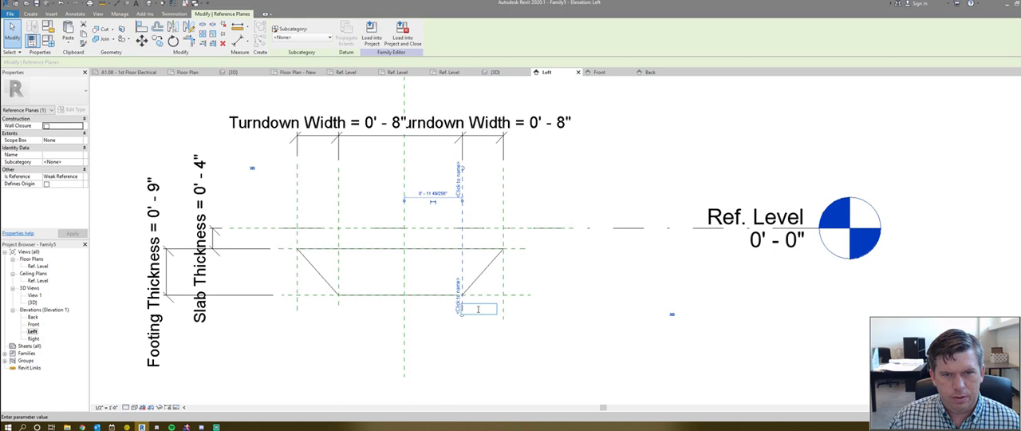
left_click(461, 237)
mouse_move(474, 242)
left_mouse_down()
mouse_move(483, 241)
mouse_move(463, 241)
left_mouse_up()
- Flex the profile by moving the outer right reference plane slightly outward and the outer left one inward
left_click(502, 241)
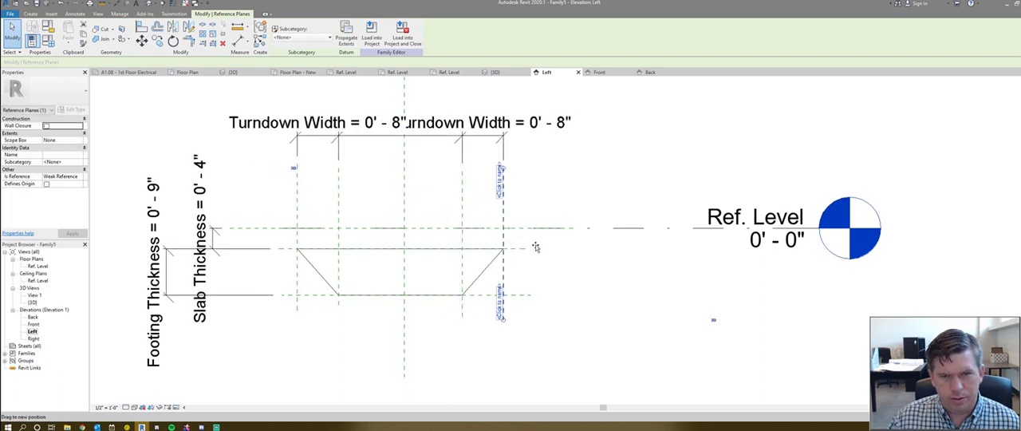
left_click_drag(536, 247, 505, 242)
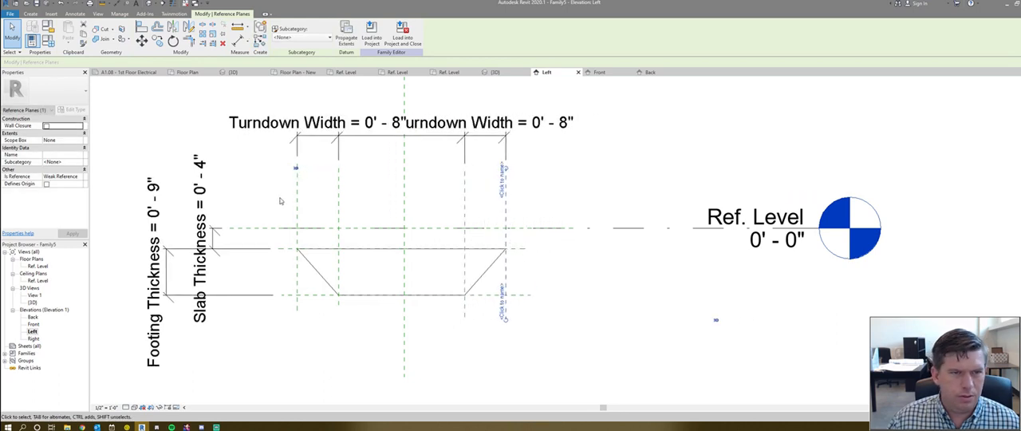
left_click(280, 201)
left_click_drag(298, 213, 346, 217)
- Dimension the inner left, centre and inner right reference planes in one string above the width dimensions and make its segments equal
key("d")
key("i")
left_click(346, 217)
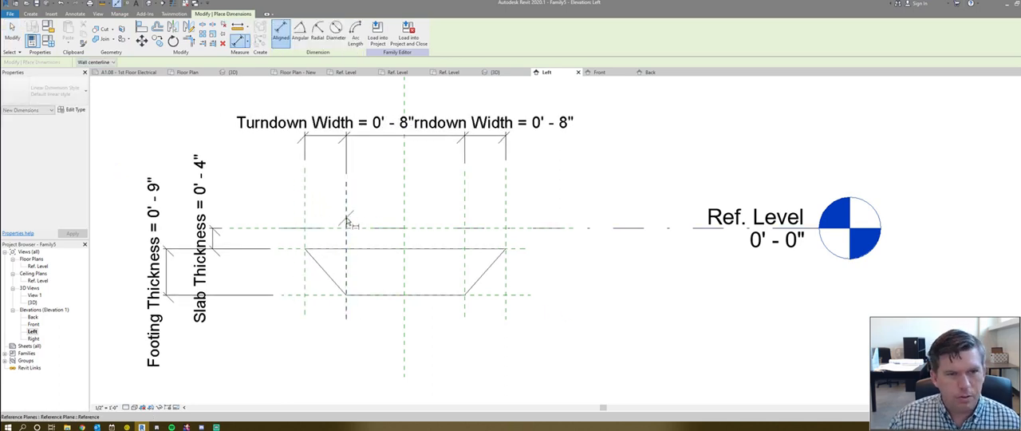
left_click(404, 213)
left_click(464, 210)
middle_click_drag(459, 213, 459, 264)
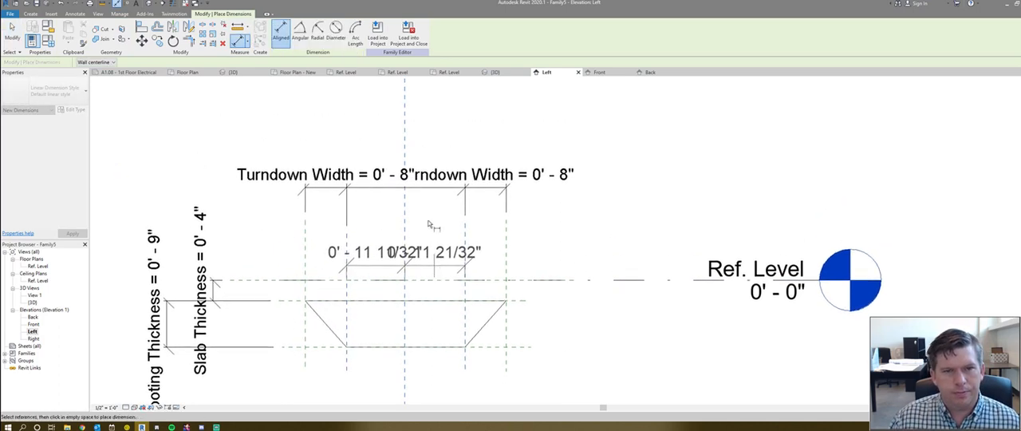
left_click(417, 136)
middle_click_drag(410, 120, 419, 164)
left_click(415, 121)
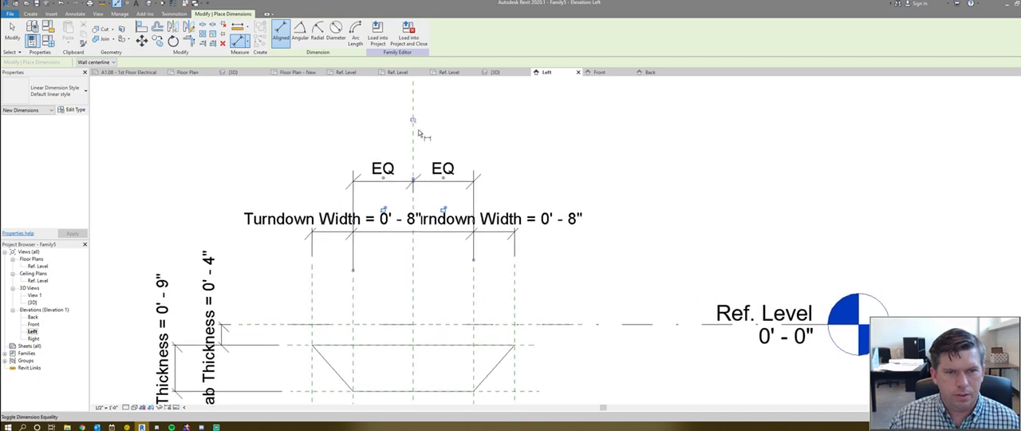
scroll(408, 156, "down", 2)
key("Escape")
key("Escape")
- Narrow the footing by moving the inner left reference plane toward the centre, and load the family into Project1
left_click(371, 259)
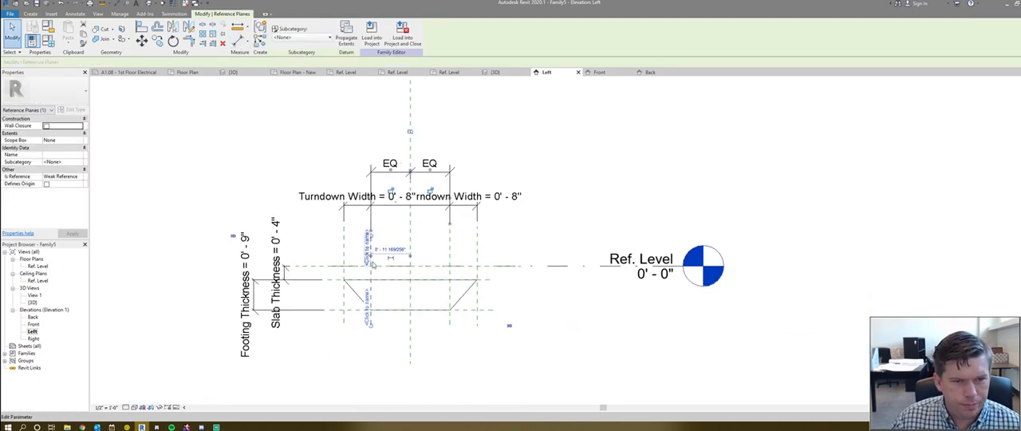
left_click_drag(357, 276, 382, 272)
left_click(535, 229)
middle_click_drag(535, 229, 536, 229)
scroll(535, 229, "down", 1)
left_click(281, 36)
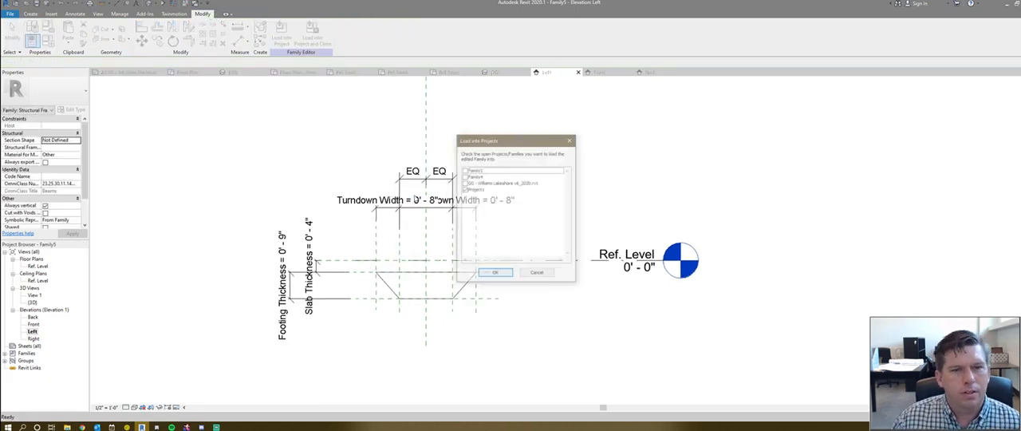
left_click(494, 274)
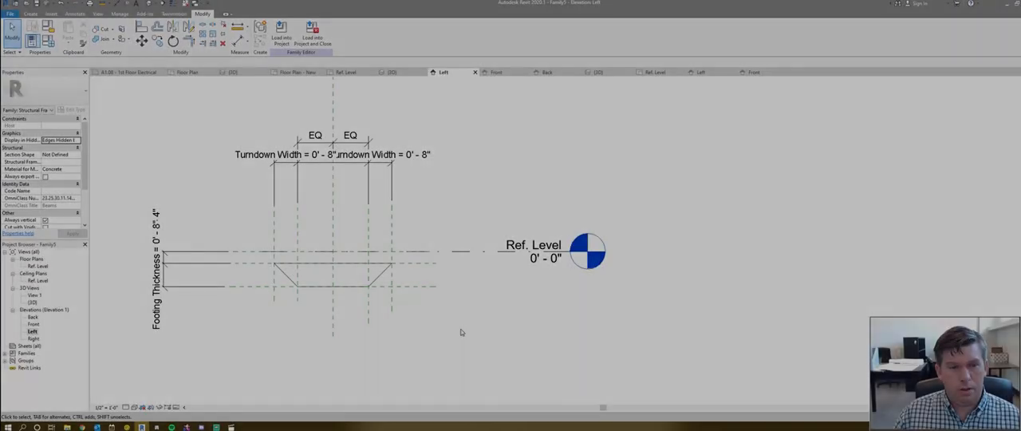
- Switch the family's Material for Model Behavior to Other and back to Concrete
scroll(317, 204, "up", 1)
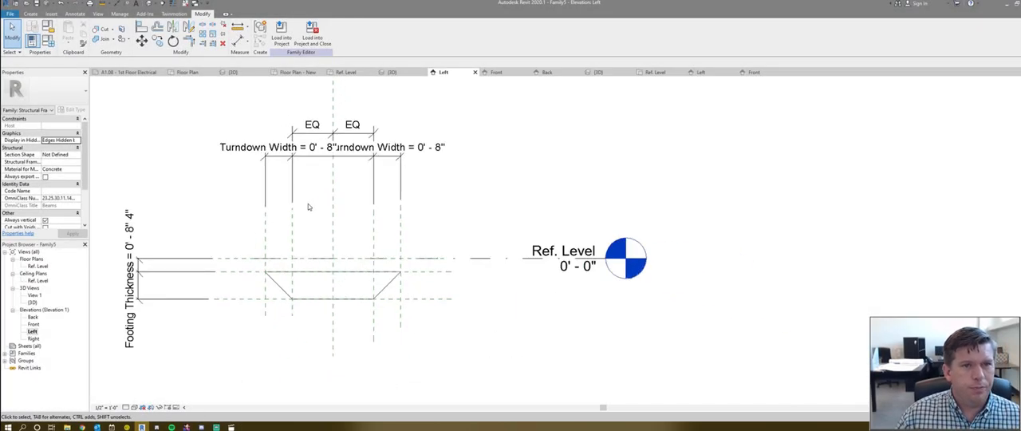
scroll(279, 228, "down", 1)
scroll(232, 268, "up", 1)
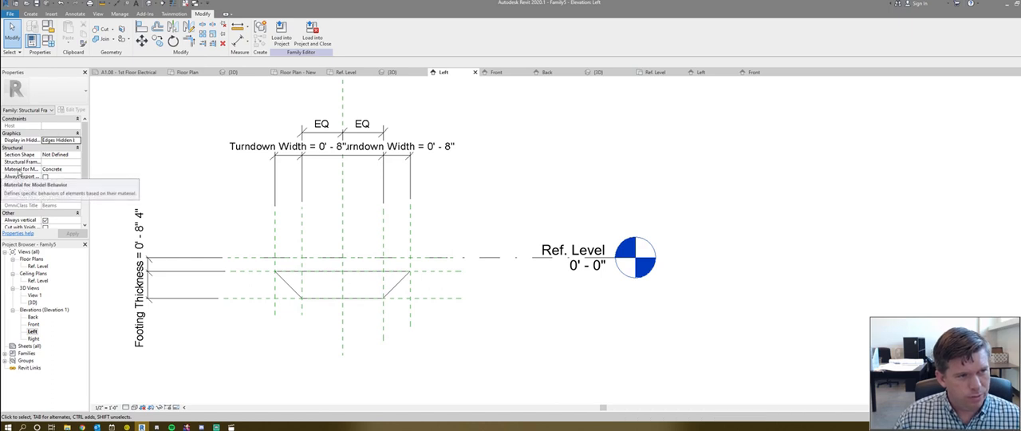
left_click(64, 169)
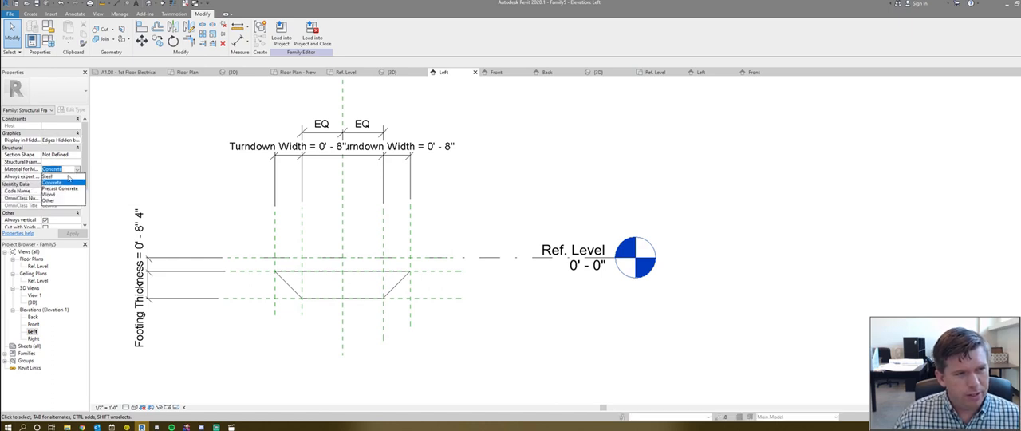
left_click(49, 200)
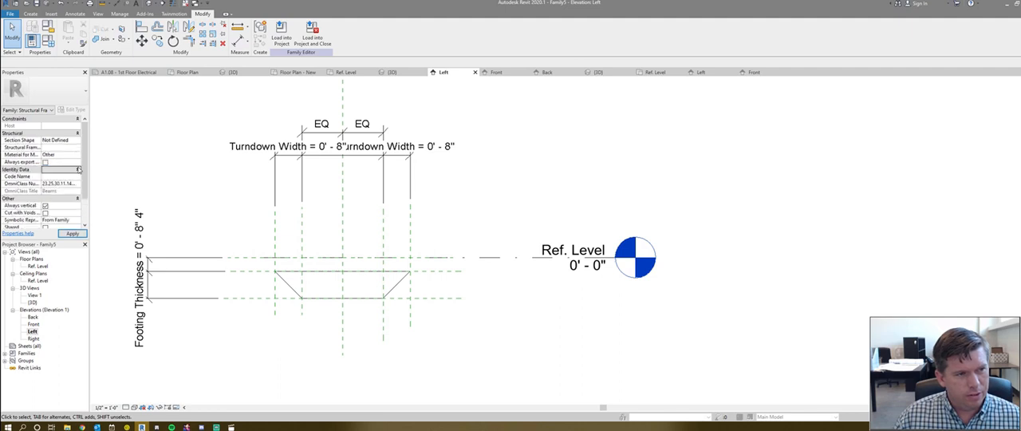
left_click(77, 156)
left_click(52, 167)
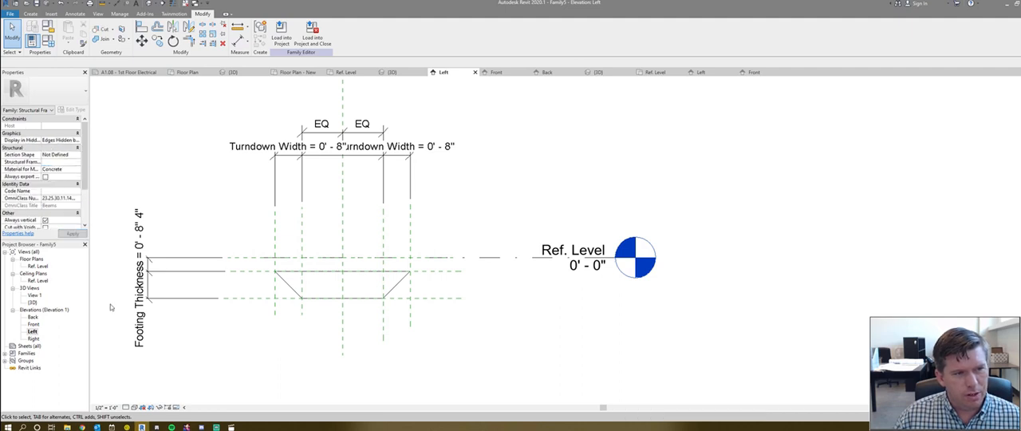
scroll(446, 221, "down", 2)
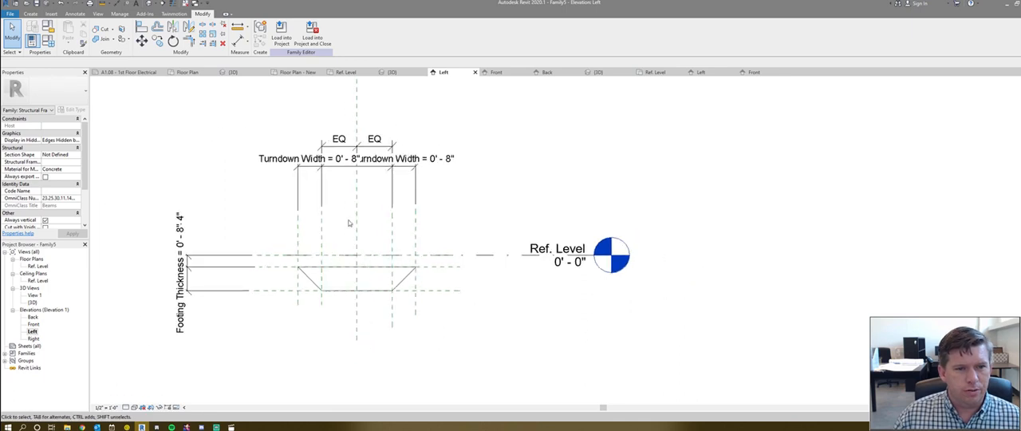
left_click(281, 35)
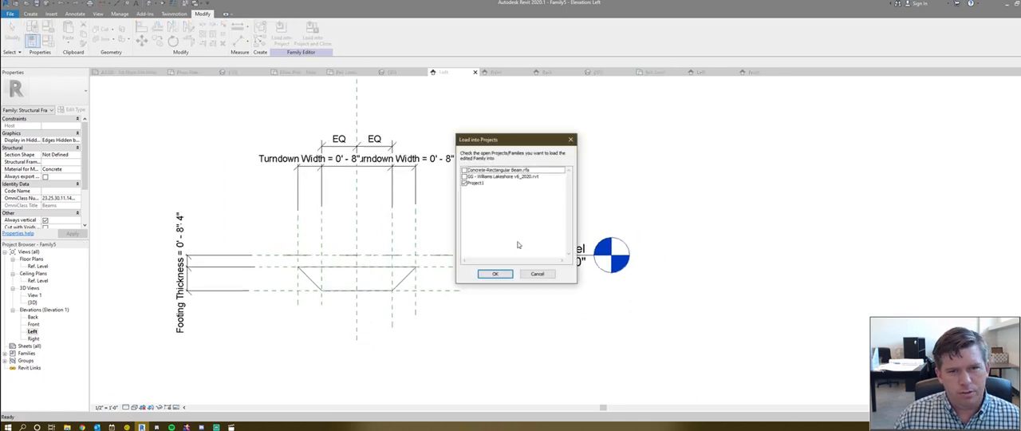
left_click(490, 275)
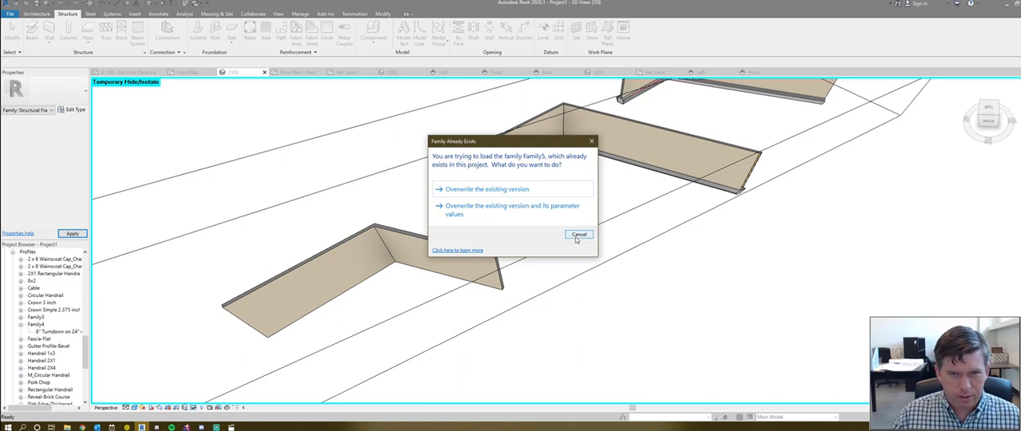
left_click(577, 235)
left_click(568, 223)
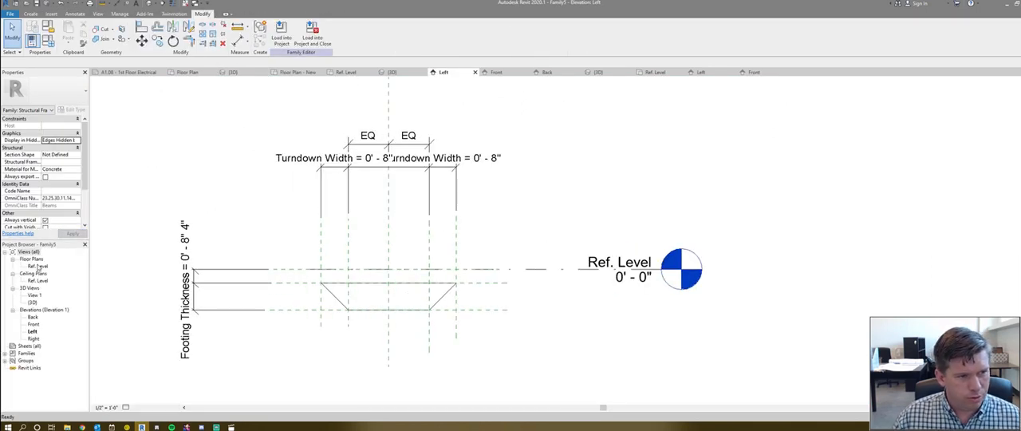
- Examine the sweep's path against the reference planes in the Ref. Level plan, then finish the sweep edit
double_click(37, 265)
double_click(391, 223)
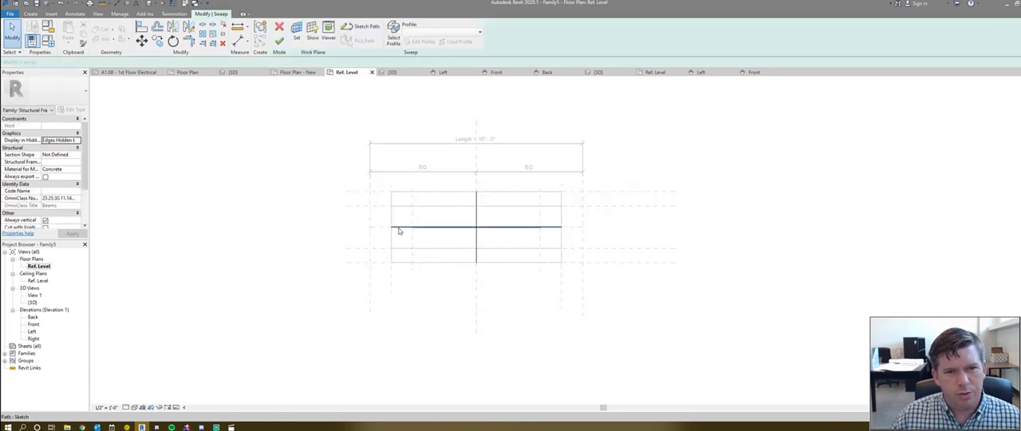
left_click(392, 226)
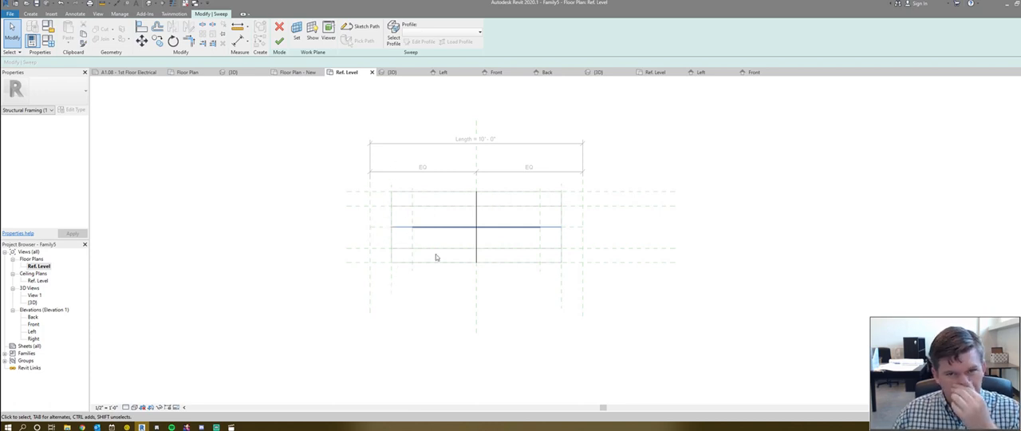
scroll(551, 258, "up", 1)
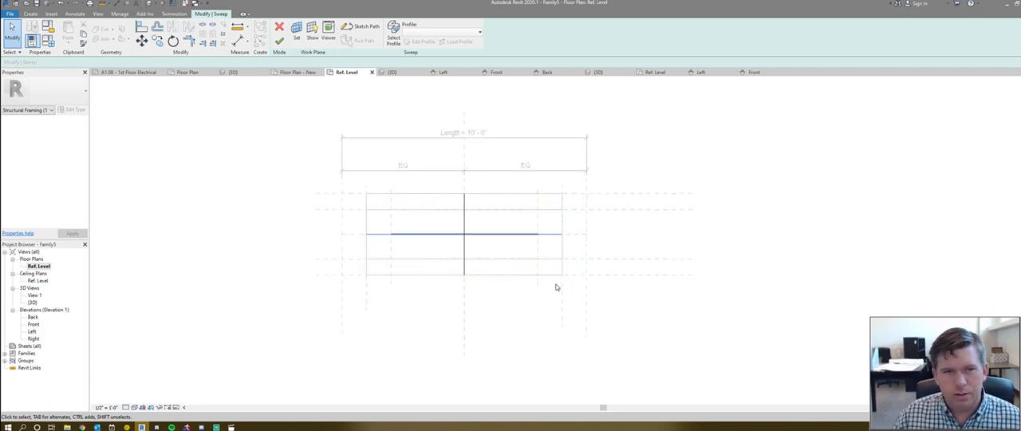
scroll(559, 299, "up", 1)
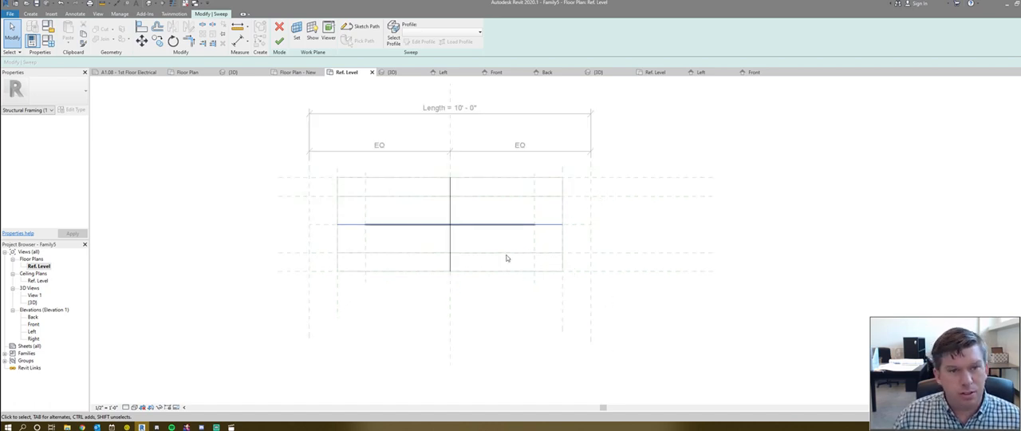
left_click(279, 40)
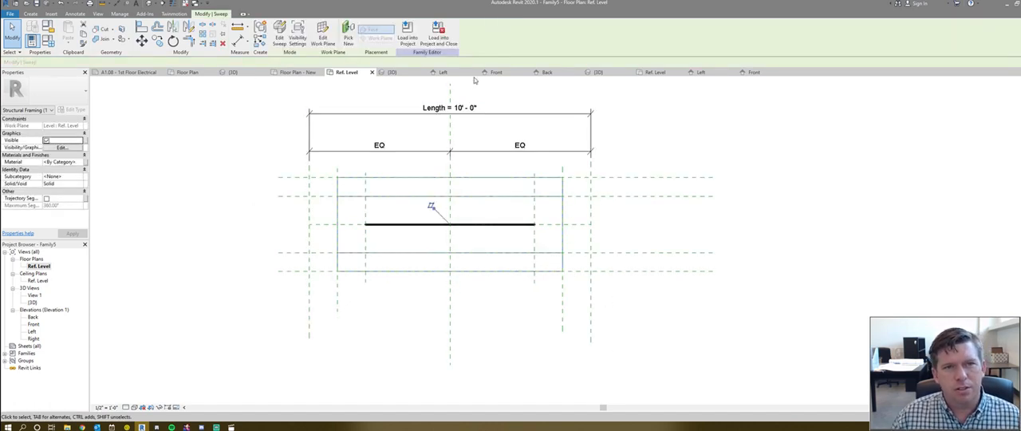
- Load the footing family into Project1, overwriting the existing version
left_click(406, 38)
left_click(494, 274)
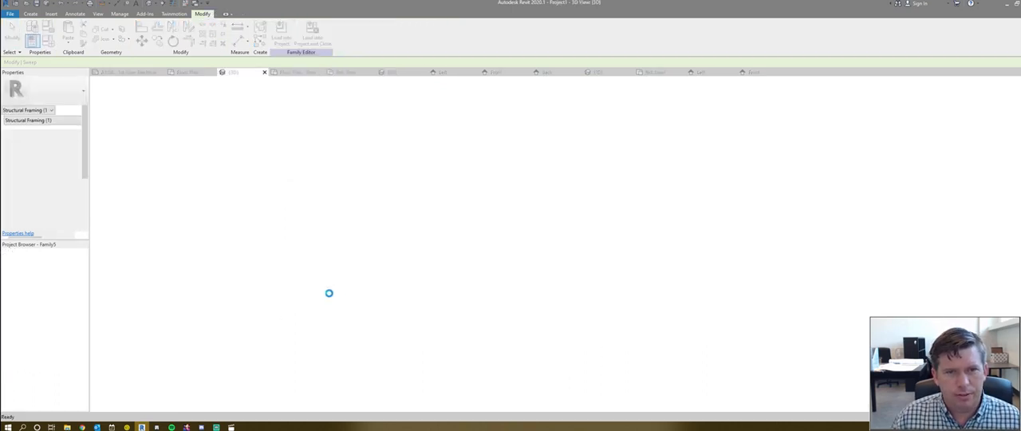
left_click(473, 189)
key("Escape")
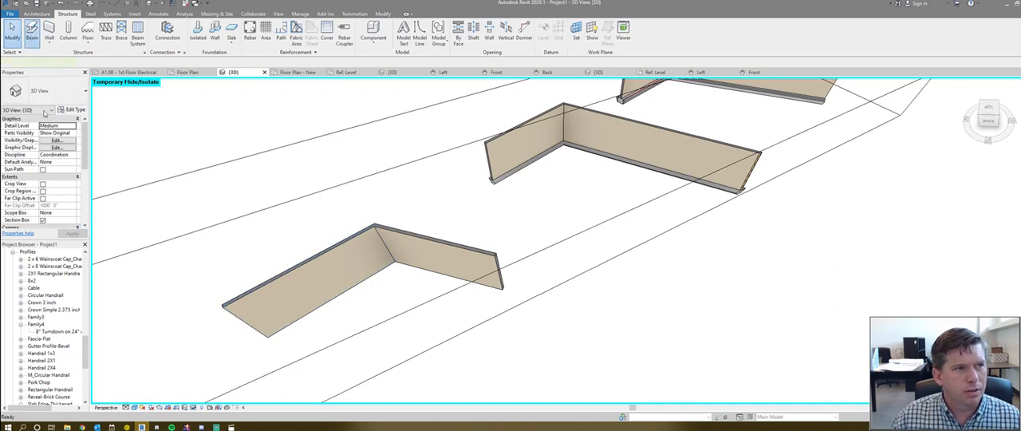
- Place Family5 beams along the bases of the two nearest connected walls with Pick Lines on the T.O. Slab level
left_click(32, 36)
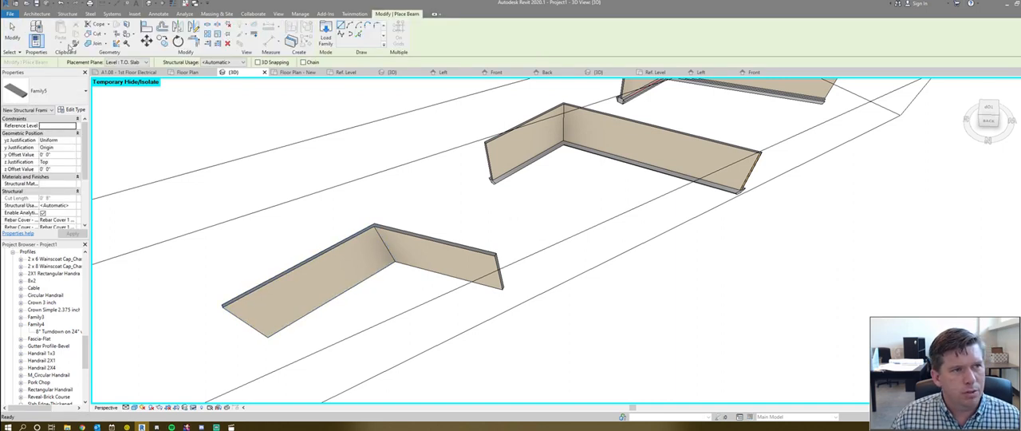
left_click(358, 34)
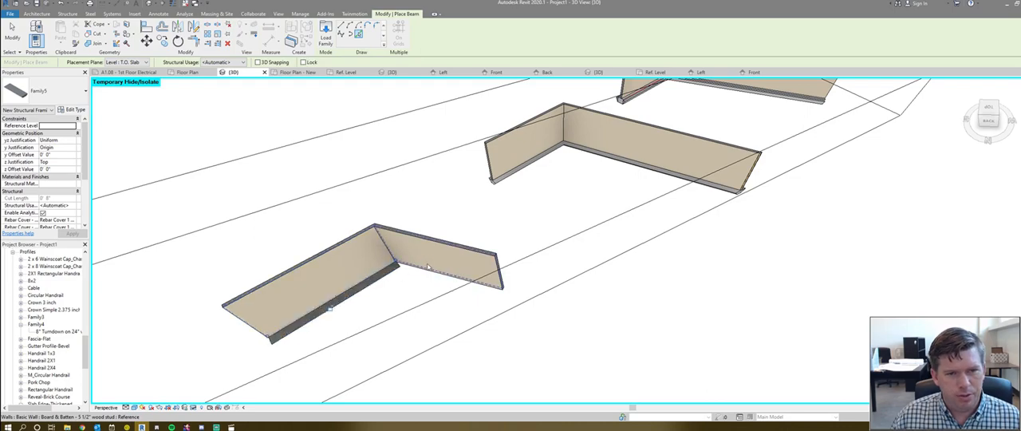
middle_click_drag(400, 300, 244, 263, "shift")
key("Escape")
scroll(456, 295, "up", 3)
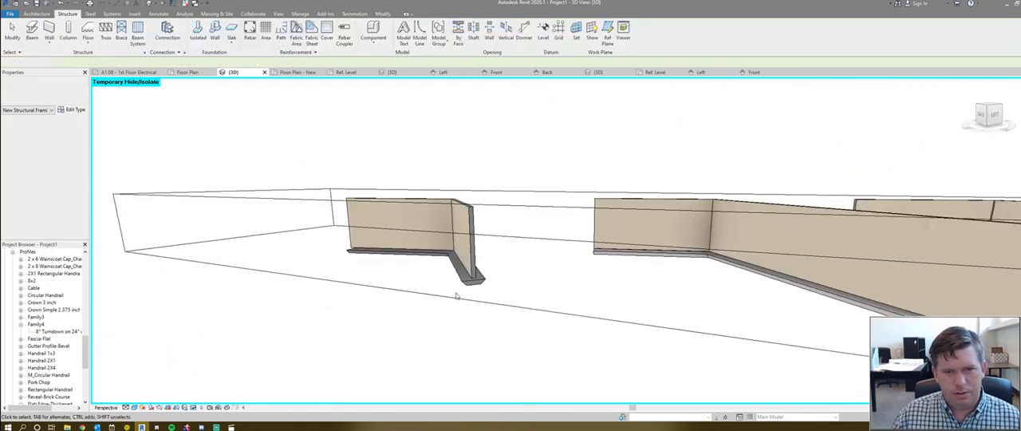
- Reset the temporary hide/isolate and bring the new footing's end profile beneath the slab edge into view
key("h")
key("r")
scroll(492, 289, "down", 2)
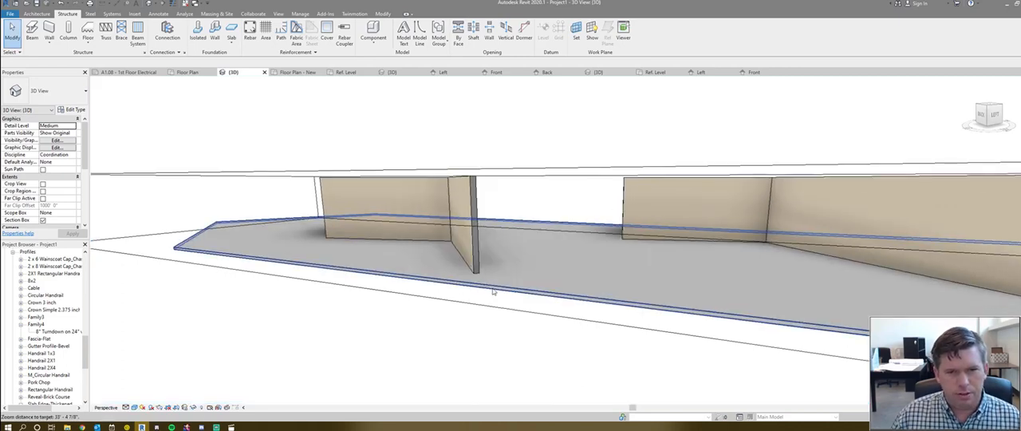
middle_click_drag(472, 308, 534, 332, "shift")
left_click(523, 308)
scroll(477, 301, "down", 2)
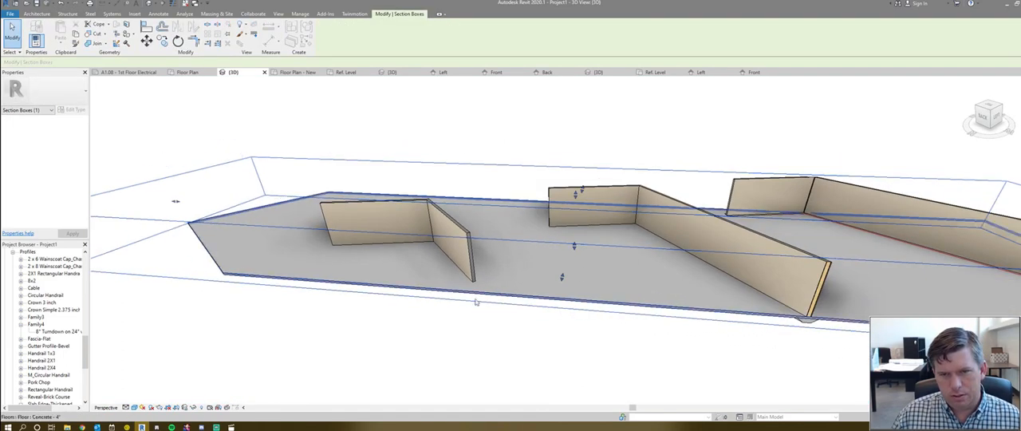
middle_click_drag(477, 302, 651, 318, "shift")
left_click_drag(647, 285, 564, 334)
middle_click_drag(564, 334, 444, 299, "shift")
scroll(443, 236, "up", 4)
- Review the instance and type properties of the footing under the wall end, checking its dimension and material parameters
left_click(438, 238)
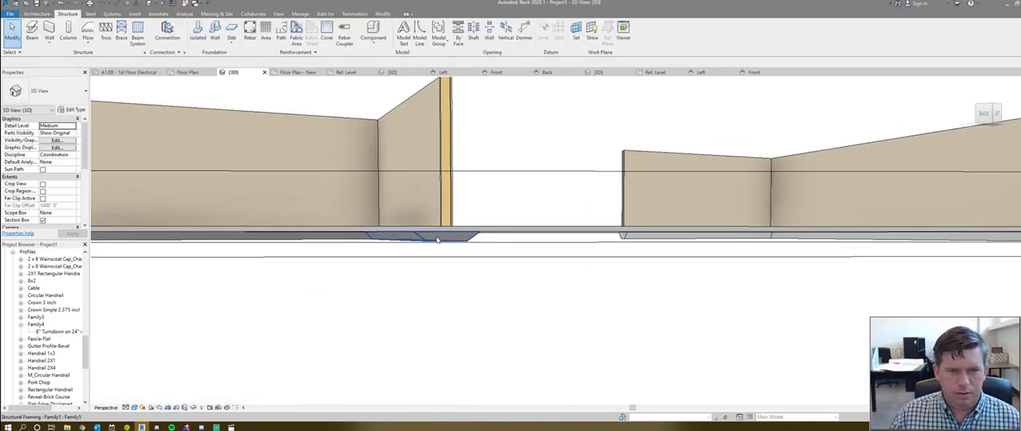
middle_click_drag(439, 271, 338, 270, "shift")
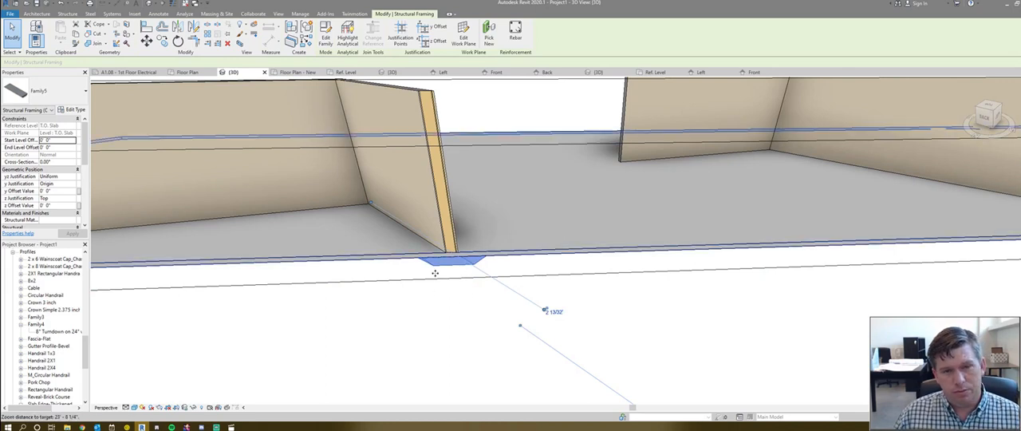
scroll(48, 171, "down", 5)
scroll(47, 192, "down", 4)
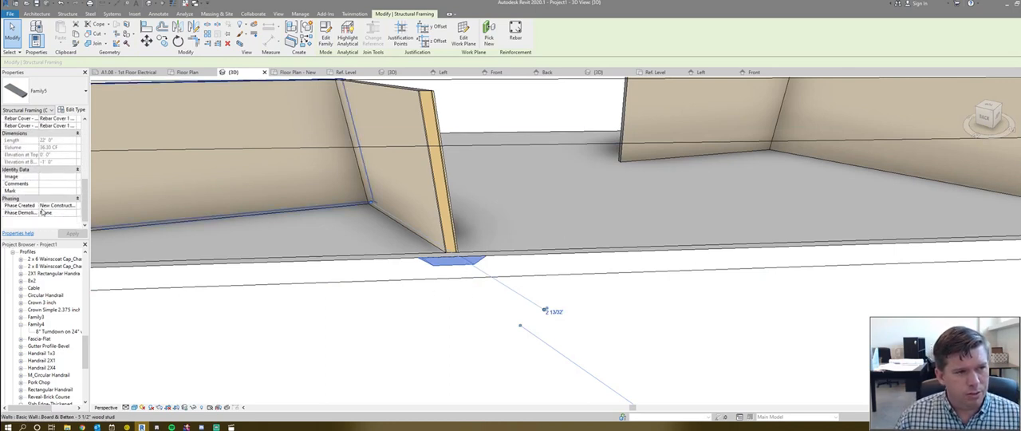
scroll(46, 212, "up", 9)
left_click(74, 109)
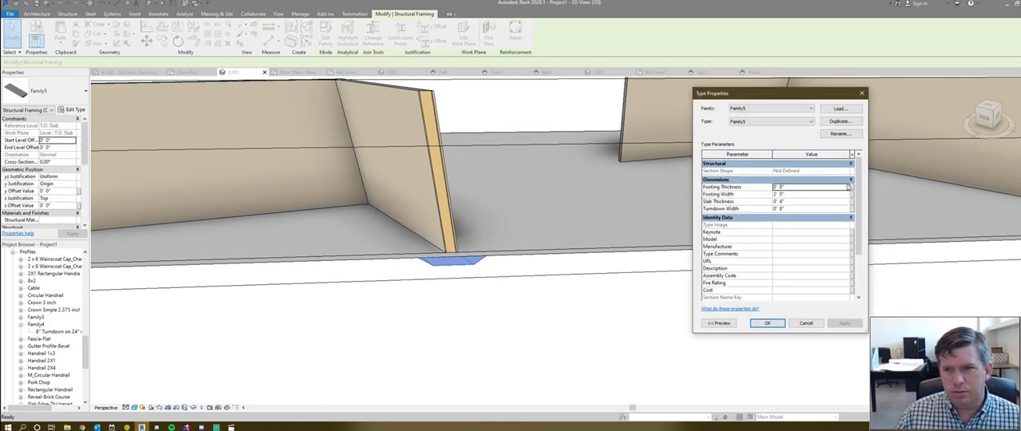
scroll(806, 229, "down", 3)
scroll(782, 267, "up", 3)
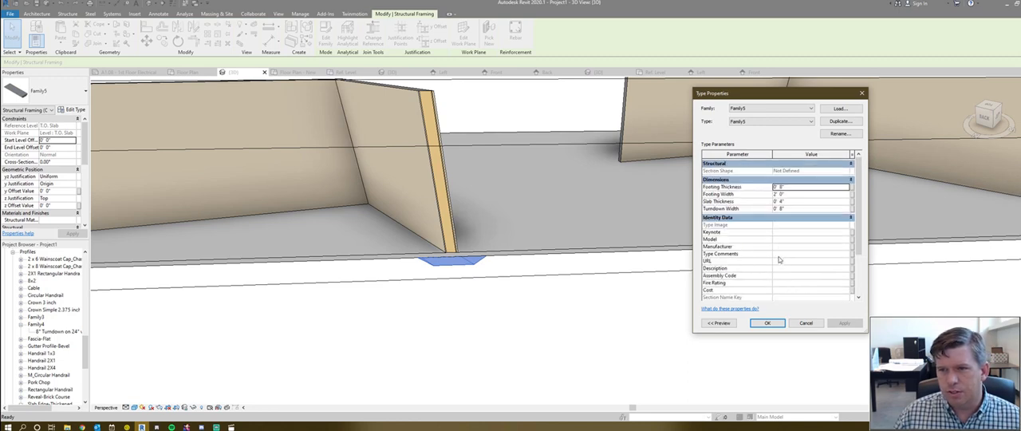
left_click(805, 323)
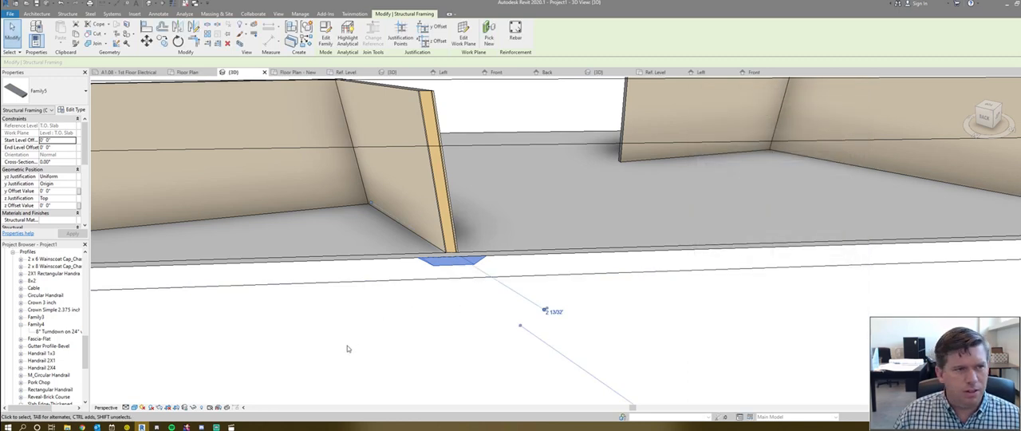
- Open the footing family for editing and associate the sweep's material with a new type parameter named Thickened Slab Material
left_click(326, 38)
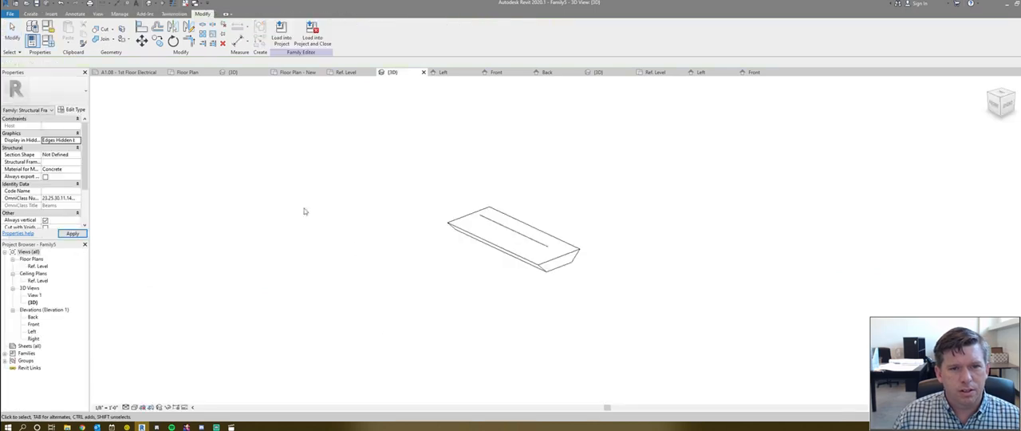
left_click(557, 271)
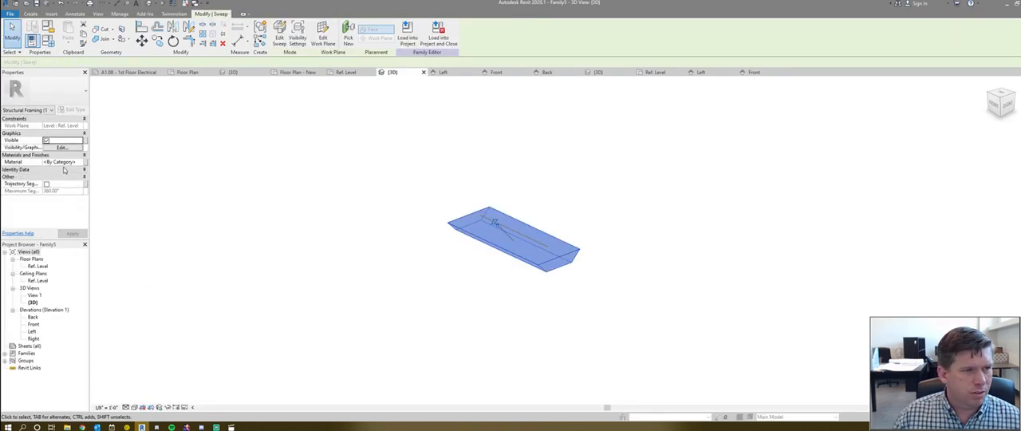
left_click(65, 169)
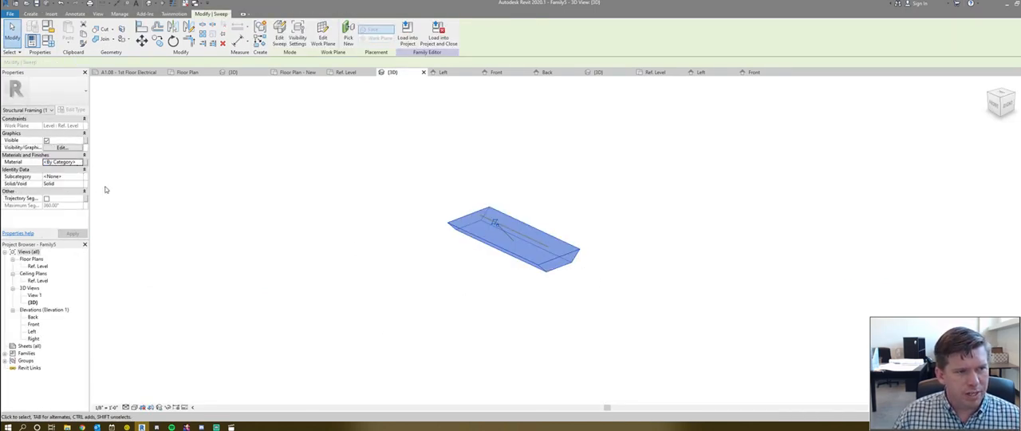
left_click(237, 214)
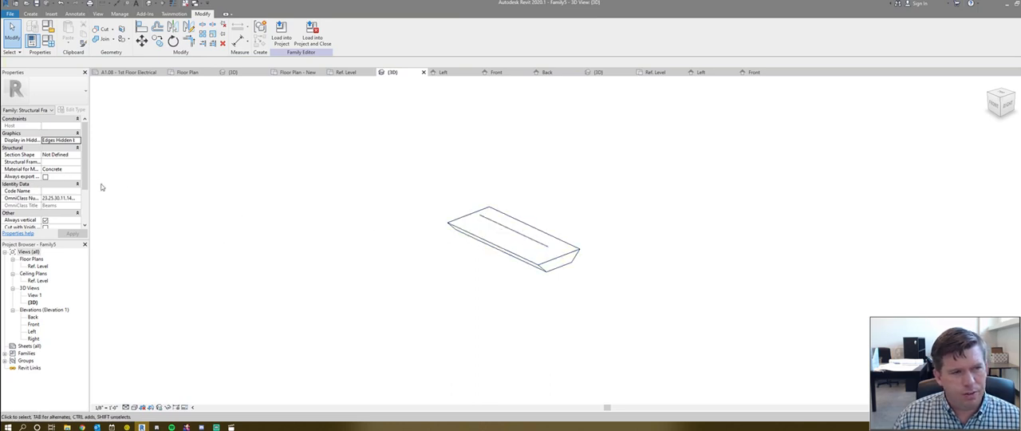
left_click(496, 228)
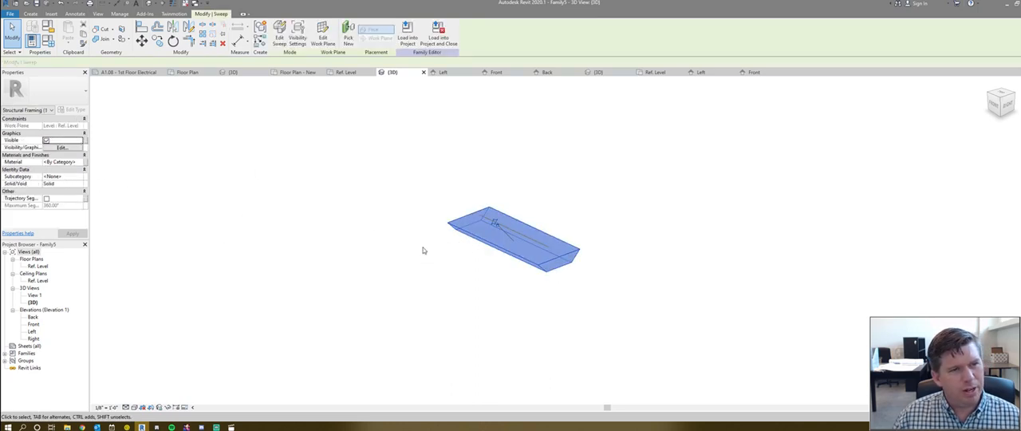
left_click(83, 162)
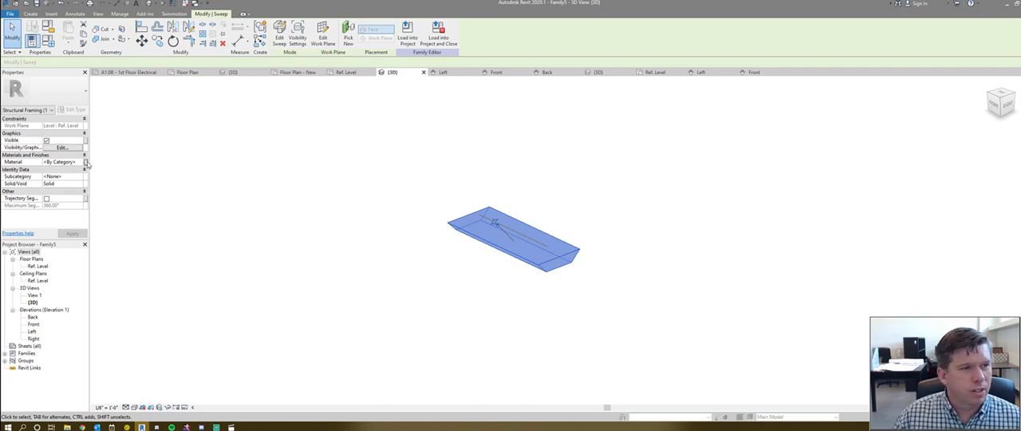
left_click(487, 189)
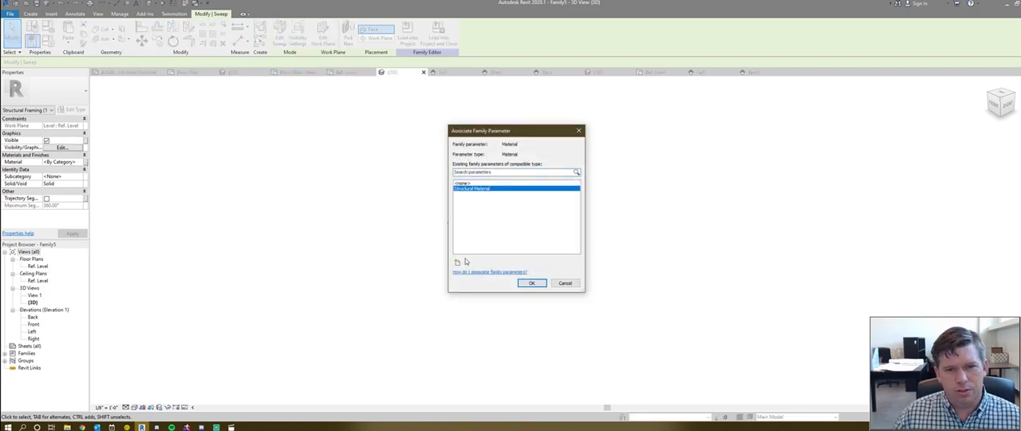
left_click(458, 262)
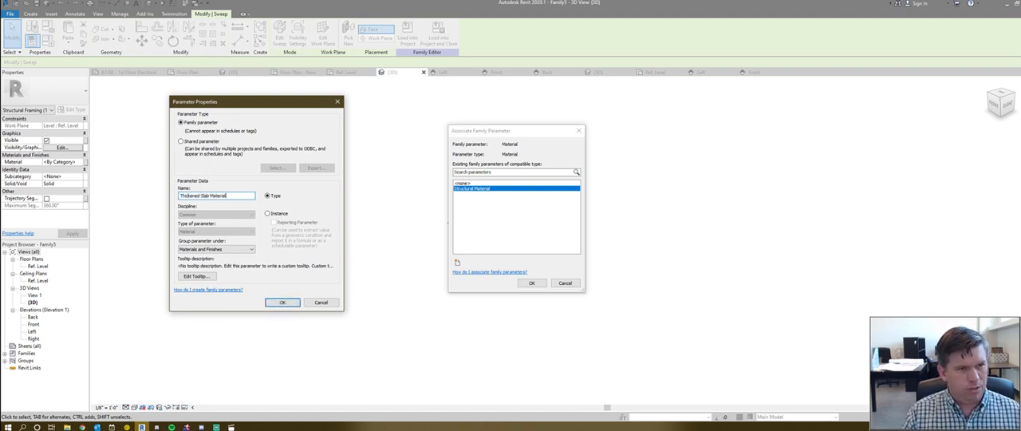
left_click(282, 302)
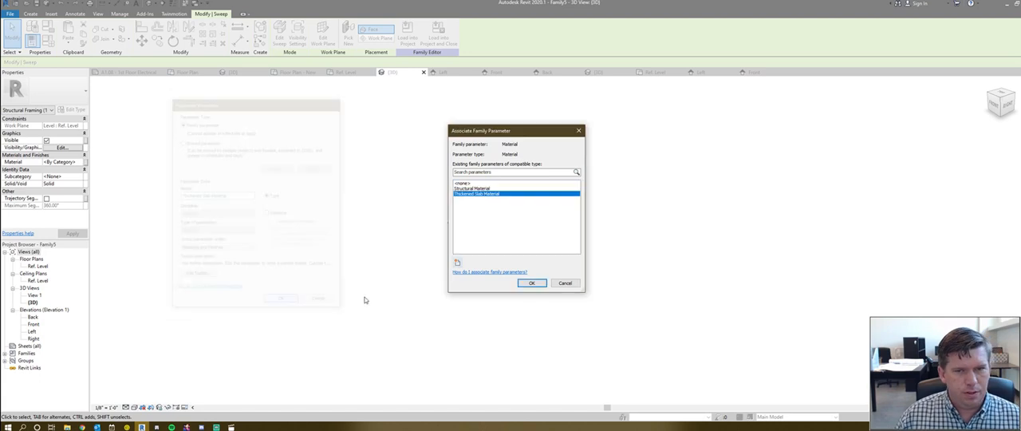
left_click(531, 283)
- Reload the family into Project1, overwriting the existing version, and check the selected footing's instance properties
left_click(408, 37)
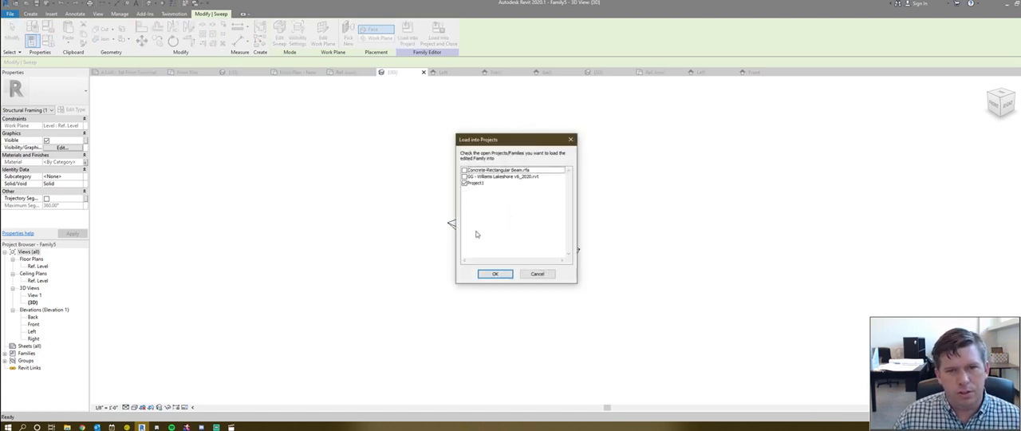
left_click(494, 274)
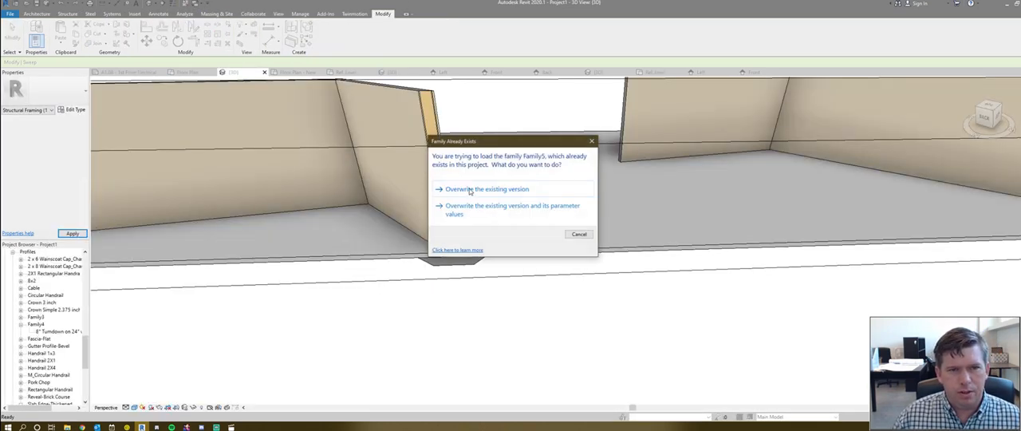
left_click(470, 190)
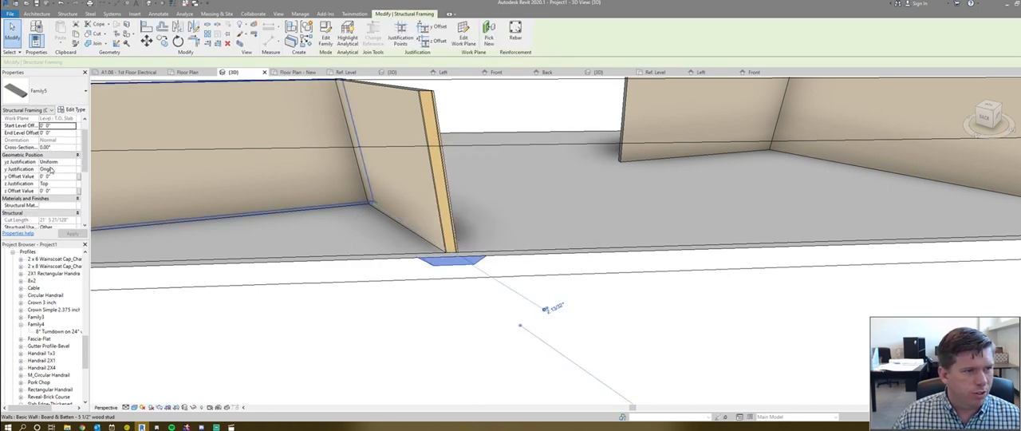
scroll(52, 169, "down", 7)
scroll(40, 177, "up", 7)
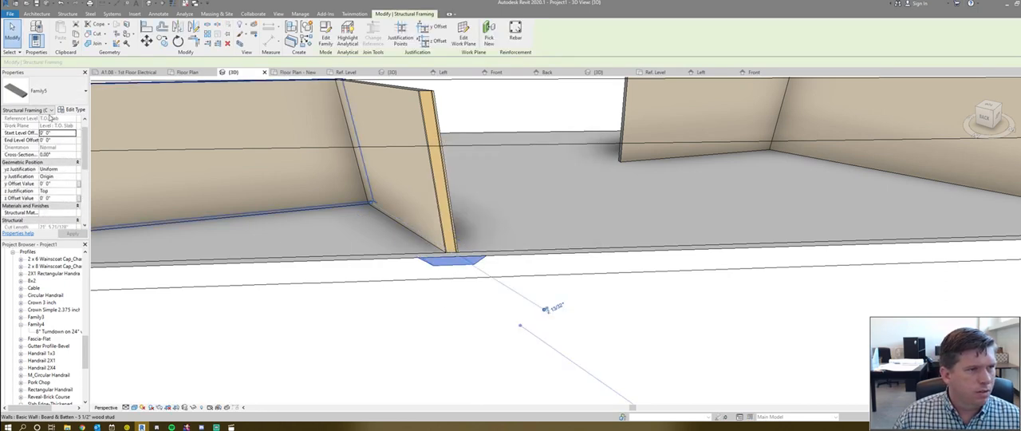
- Set the selected footing's Thickened Slab Material type parameter to Concrete - Cast-in-Place Concrete
left_click(71, 109)
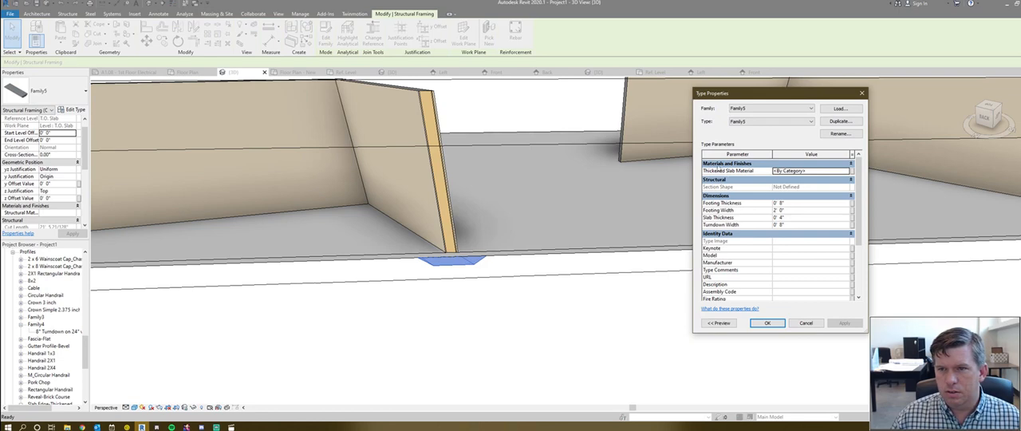
left_click(838, 171)
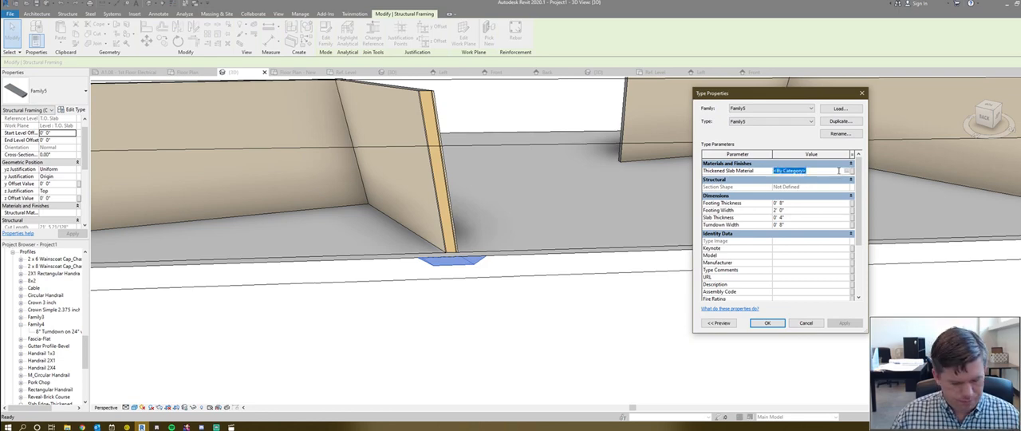
key("BackSpace")
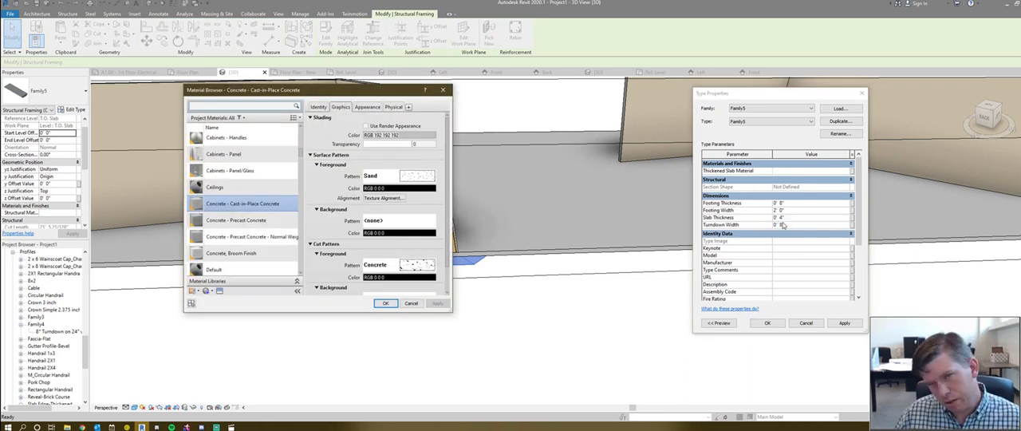
left_click(384, 303)
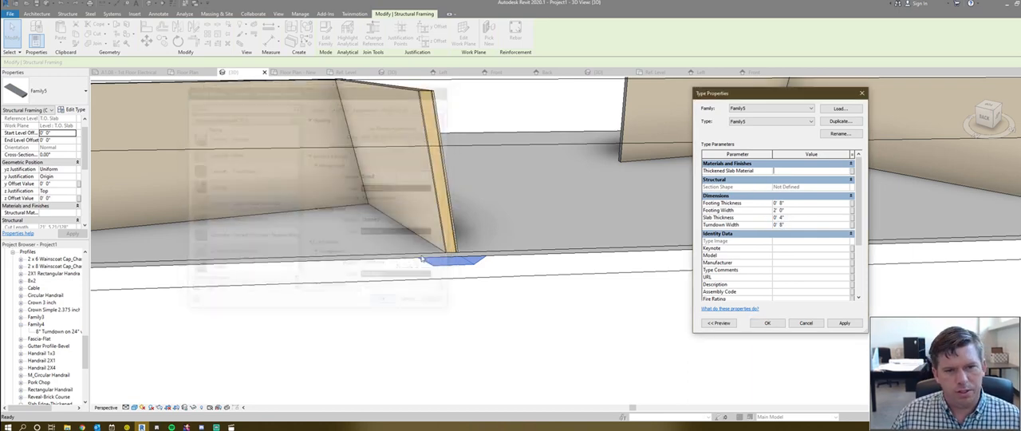
left_click(565, 214)
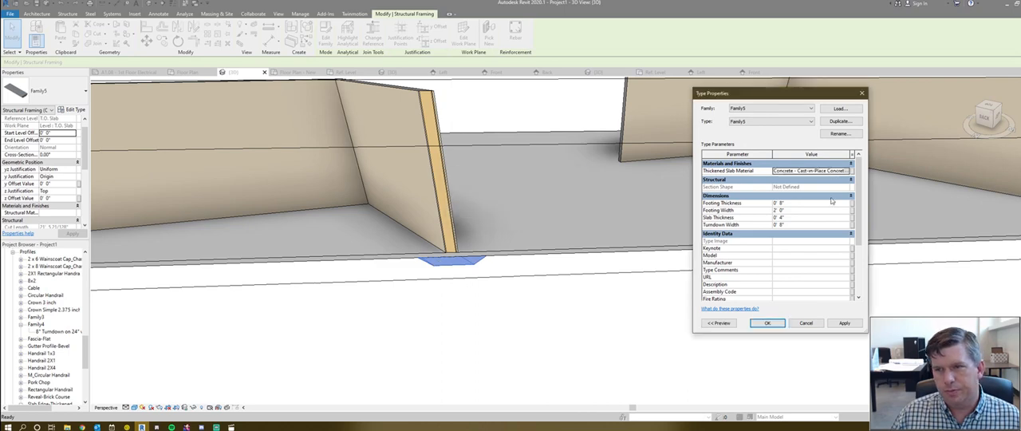
left_click(766, 322)
key("Escape")
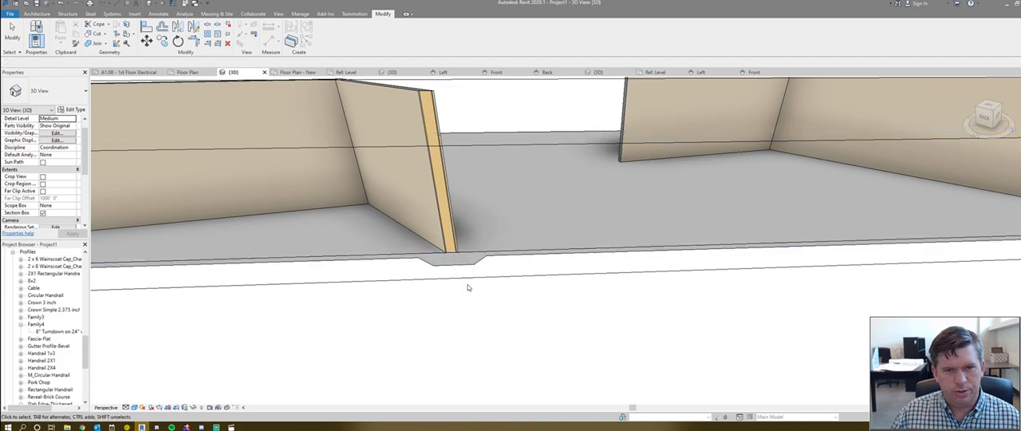
- Inspect the footing from beneath the slab and turn off the 3D view's section box
middle_click_drag(469, 288, 399, 254, "shift")
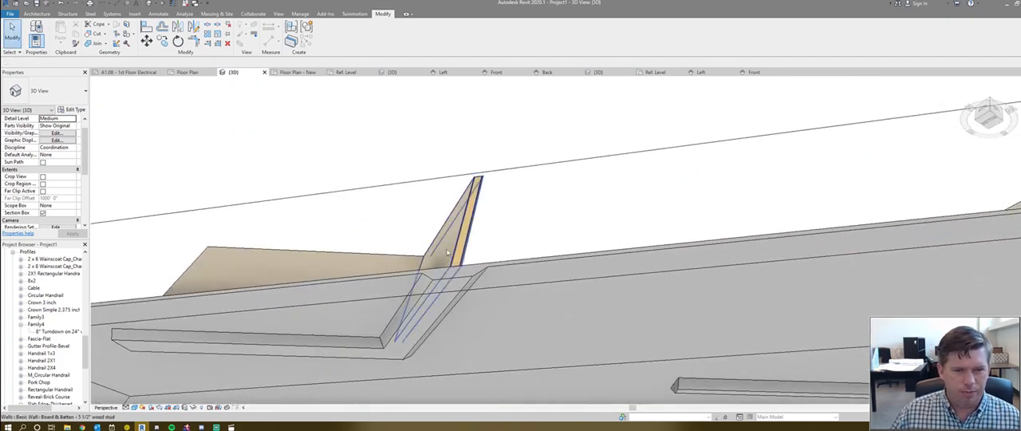
scroll(319, 253, "down", 3)
scroll(399, 326, "down", 5)
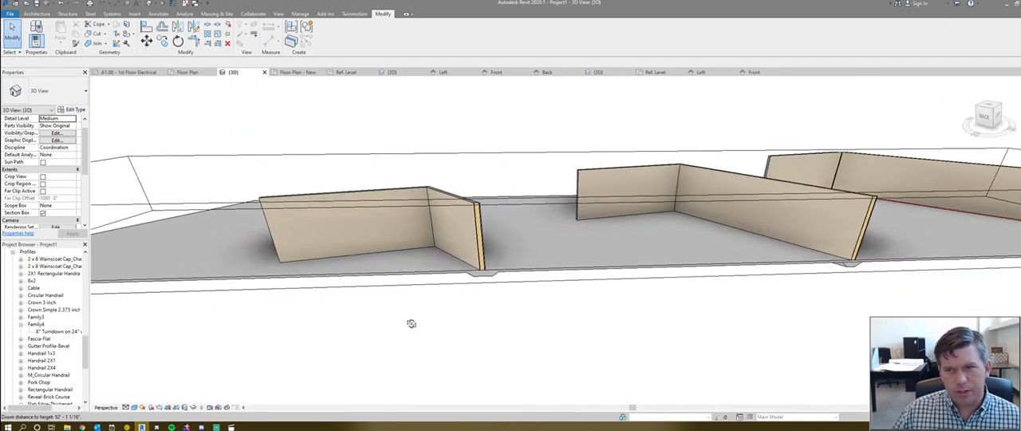
scroll(579, 317, "down", 3)
scroll(579, 316, "down", 1)
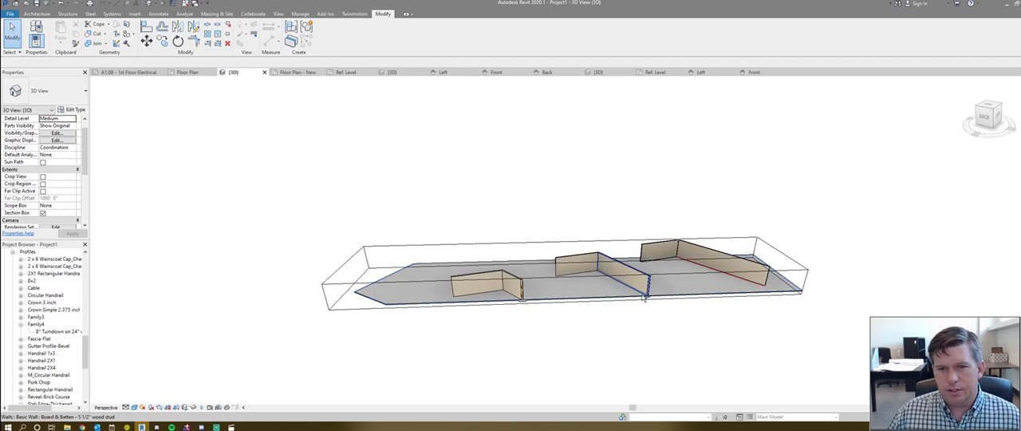
left_click(42, 213)
- Temporarily hide the concrete floor slab in the 3D view and inspect the footings beneath all three wall groups
middle_click_drag(511, 296, 474, 311, "shift")
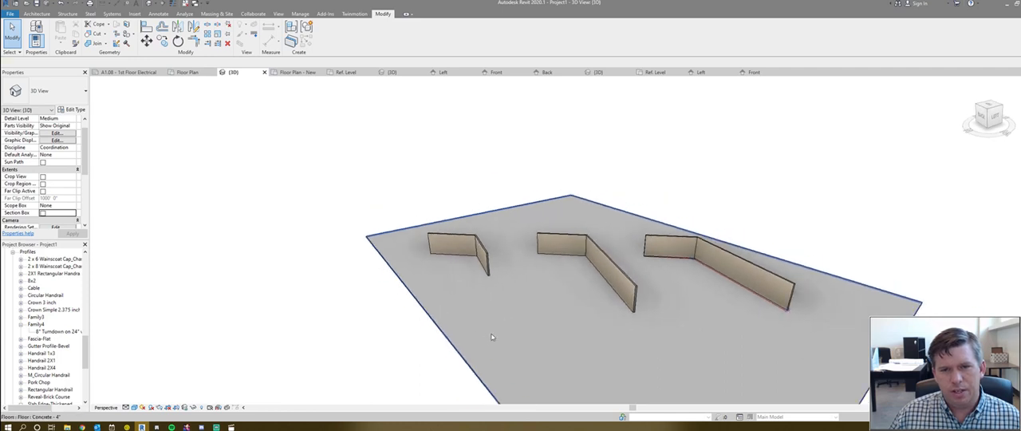
left_click(491, 337)
key("h")
key("h")
middle_click_drag(503, 348, 386, 320, "shift")
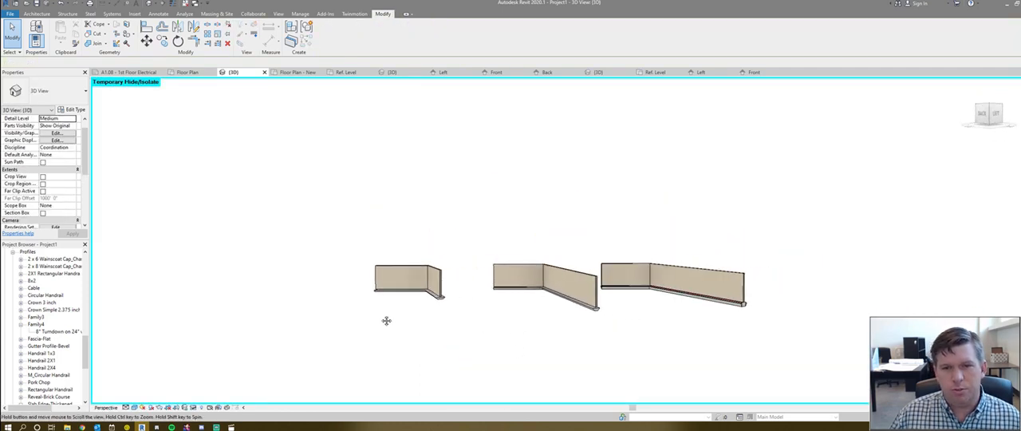
scroll(321, 292, "down", 3)
scroll(481, 281, "up", 5)
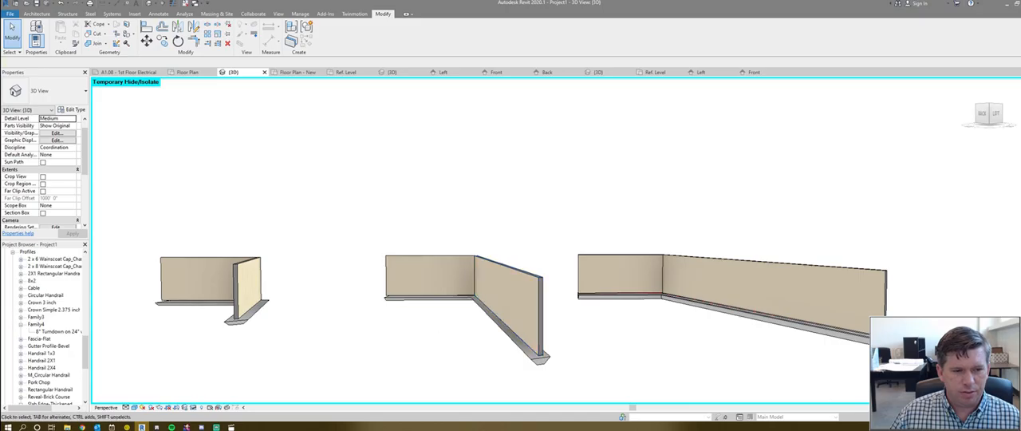